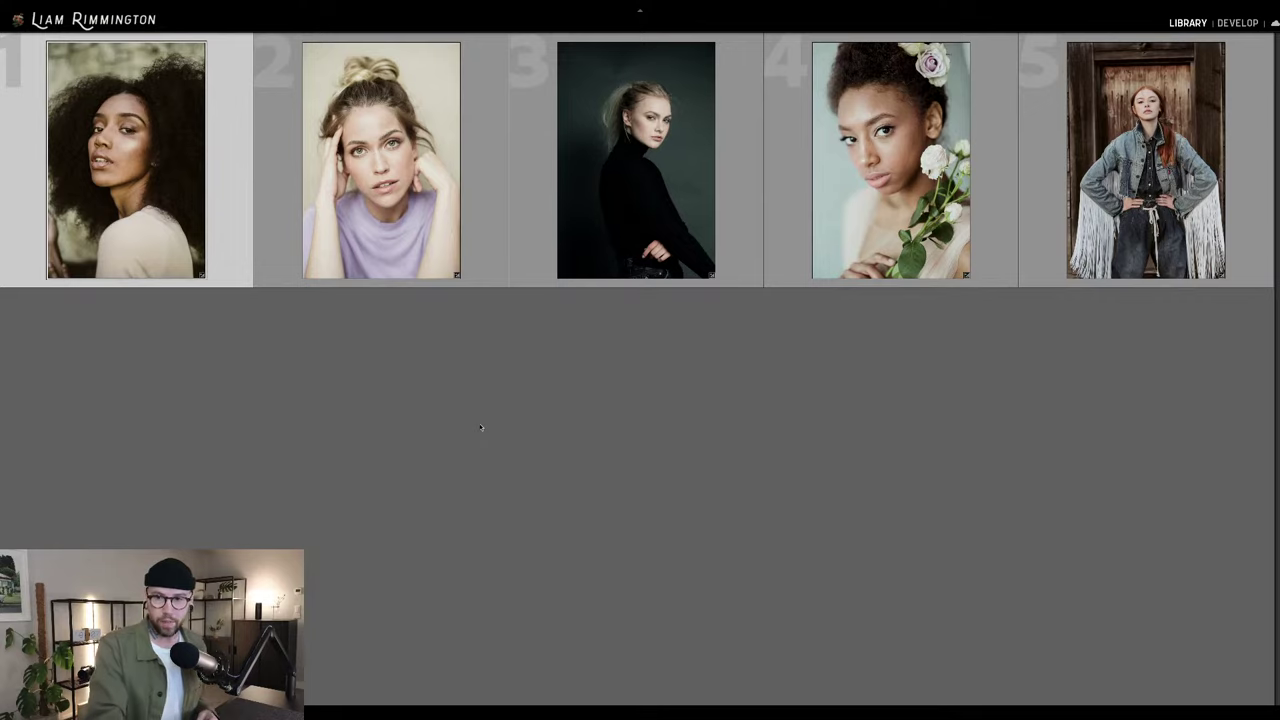
- Open the first portrait, the woman with dark curly hair, for developing and compare its edited version with the original
{"action": "mouse_move", "coordinate": [183, 186]}
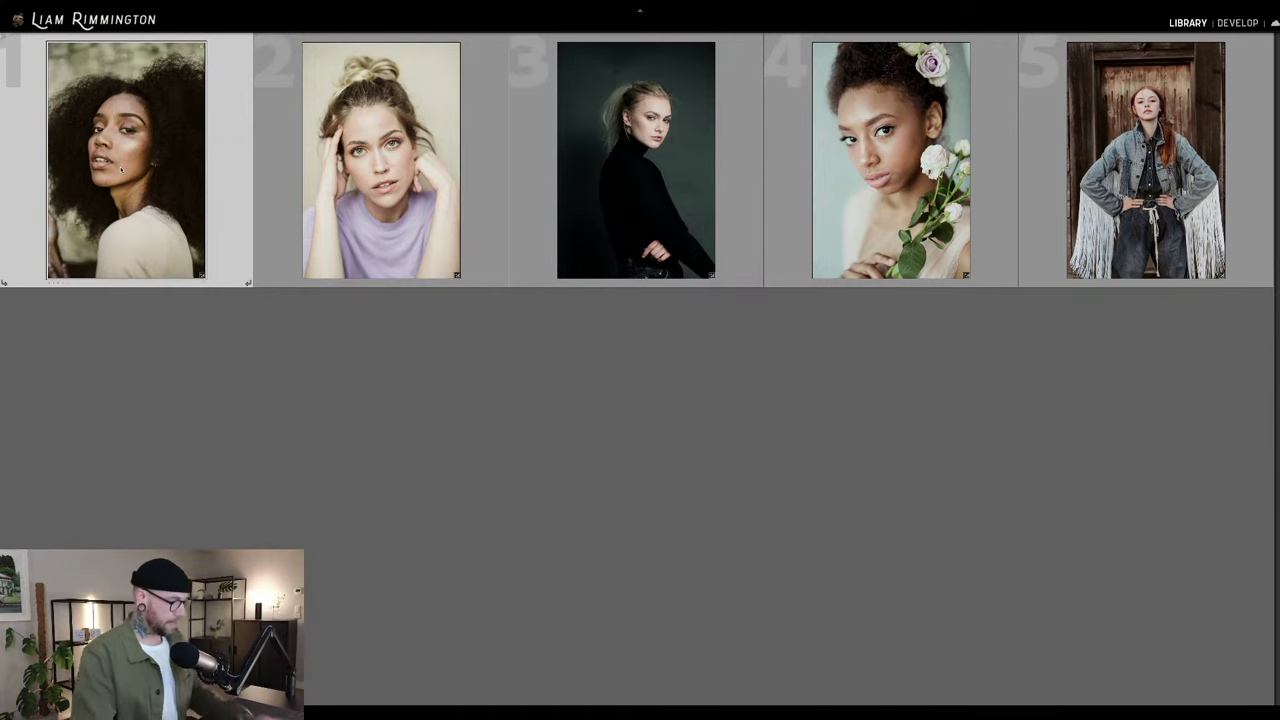
{"action": "key", "text": "d"}
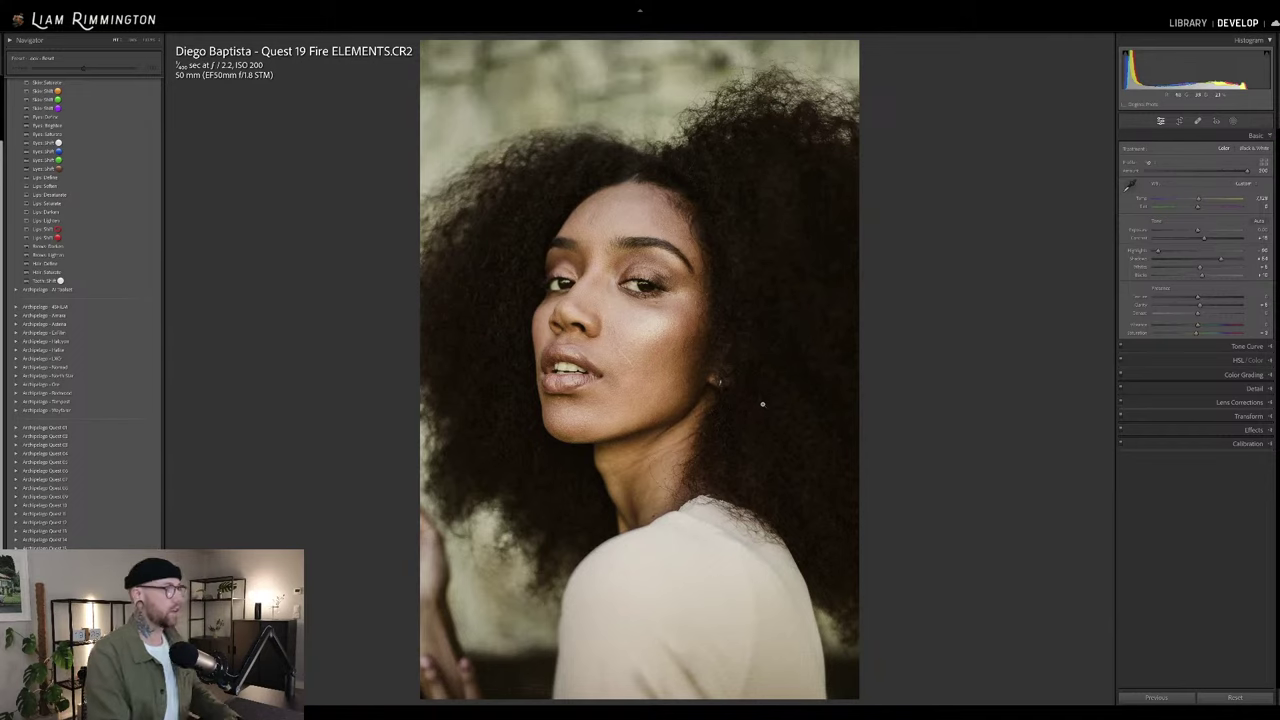
{"action": "key", "text": "backslash"}
{"action": "key", "text": "backslash"}
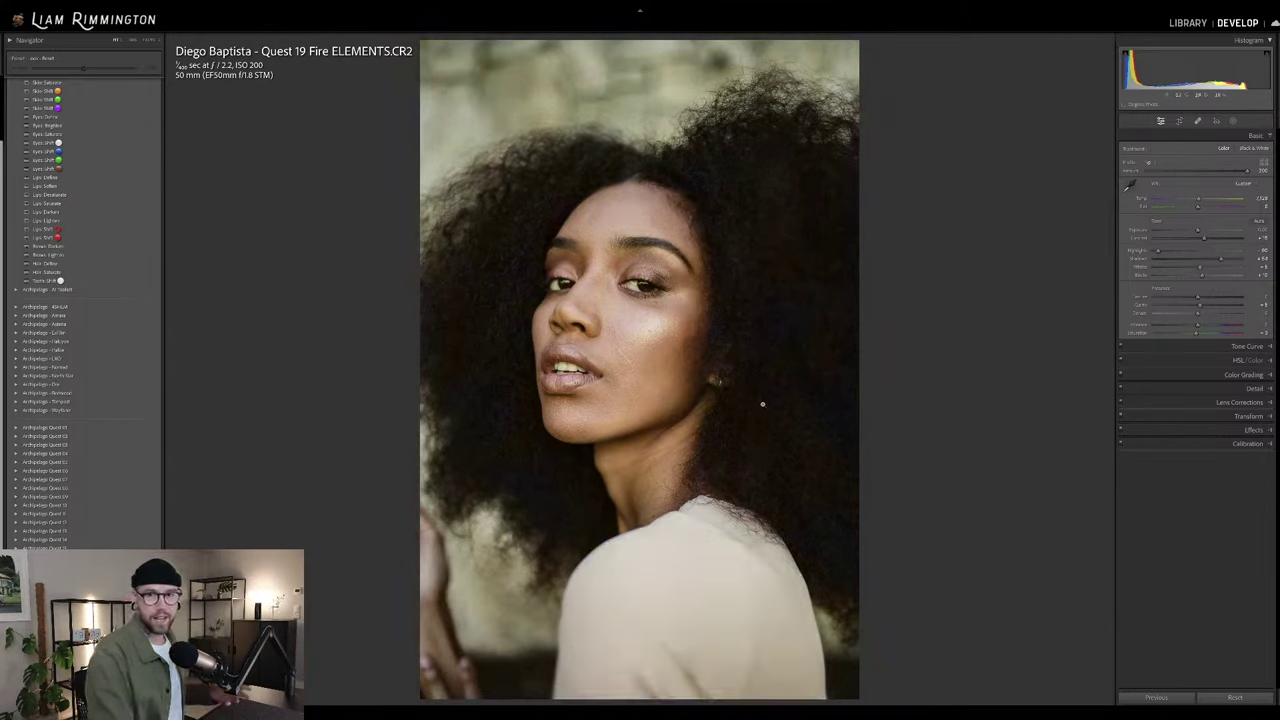
{"action": "key", "text": "backslash"}
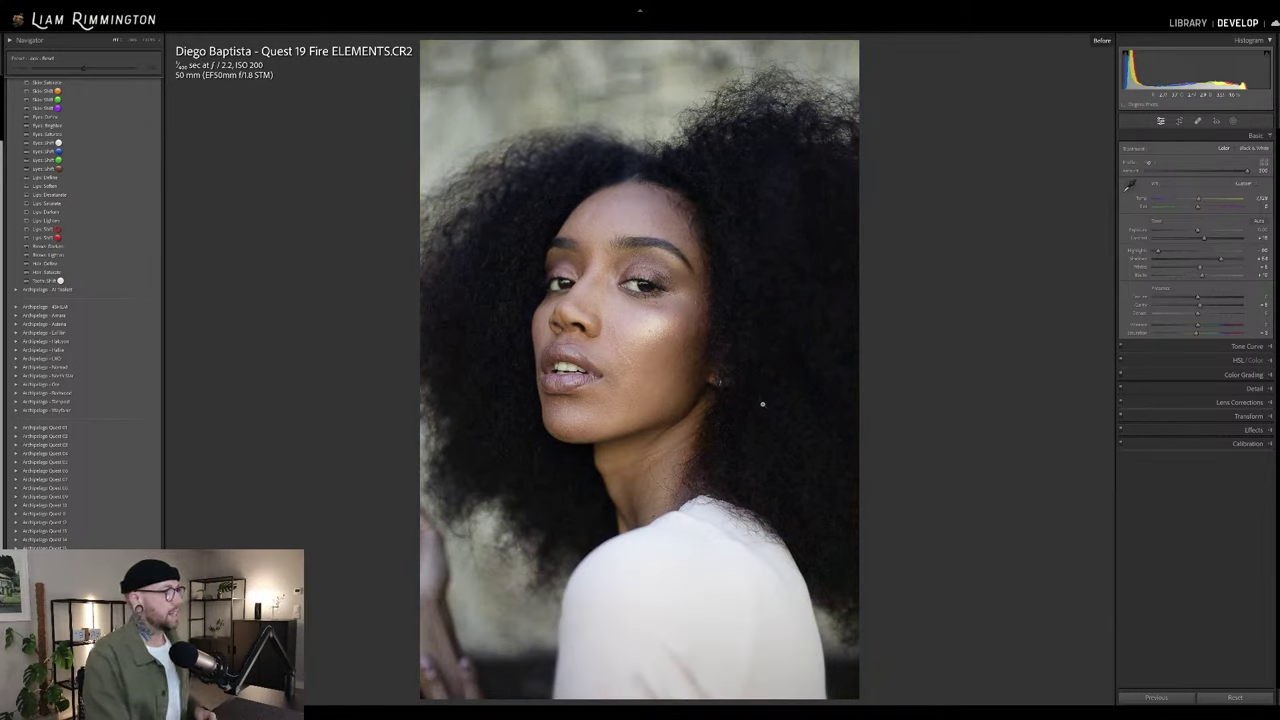
{"action": "key", "text": "backslash"}
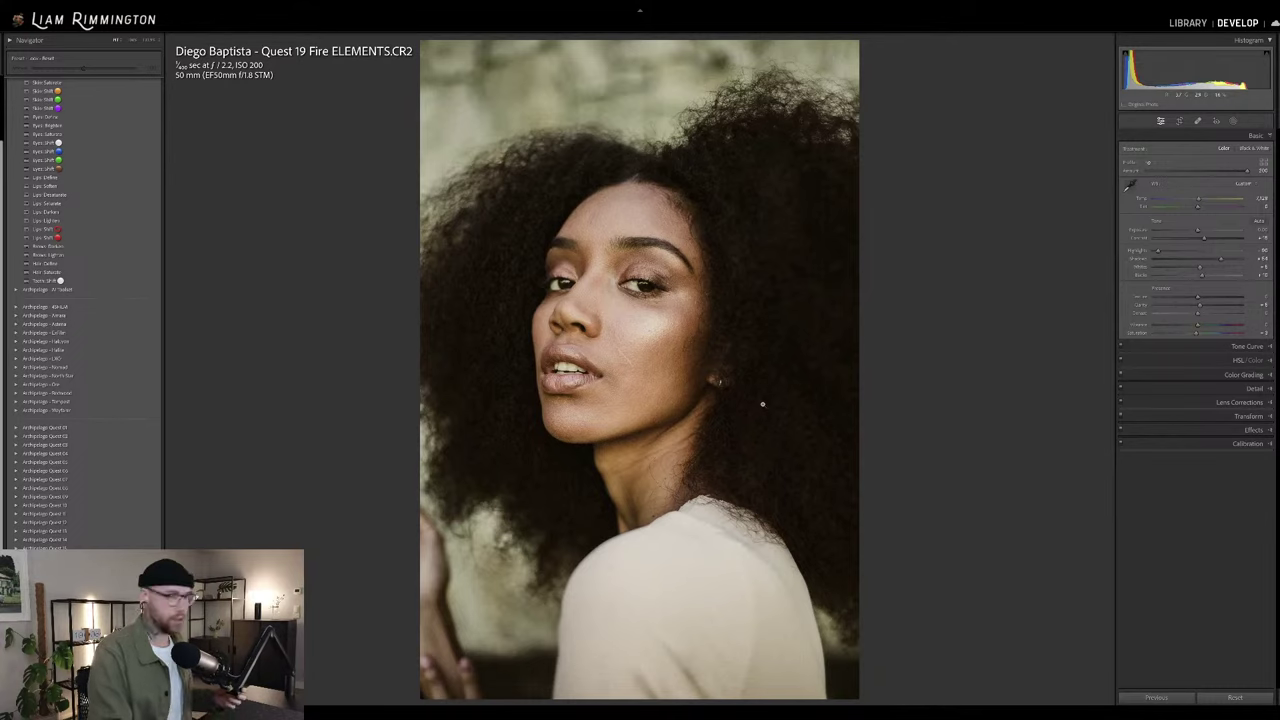
{"action": "key", "text": "backslash"}
{"action": "key", "text": "backslash"}
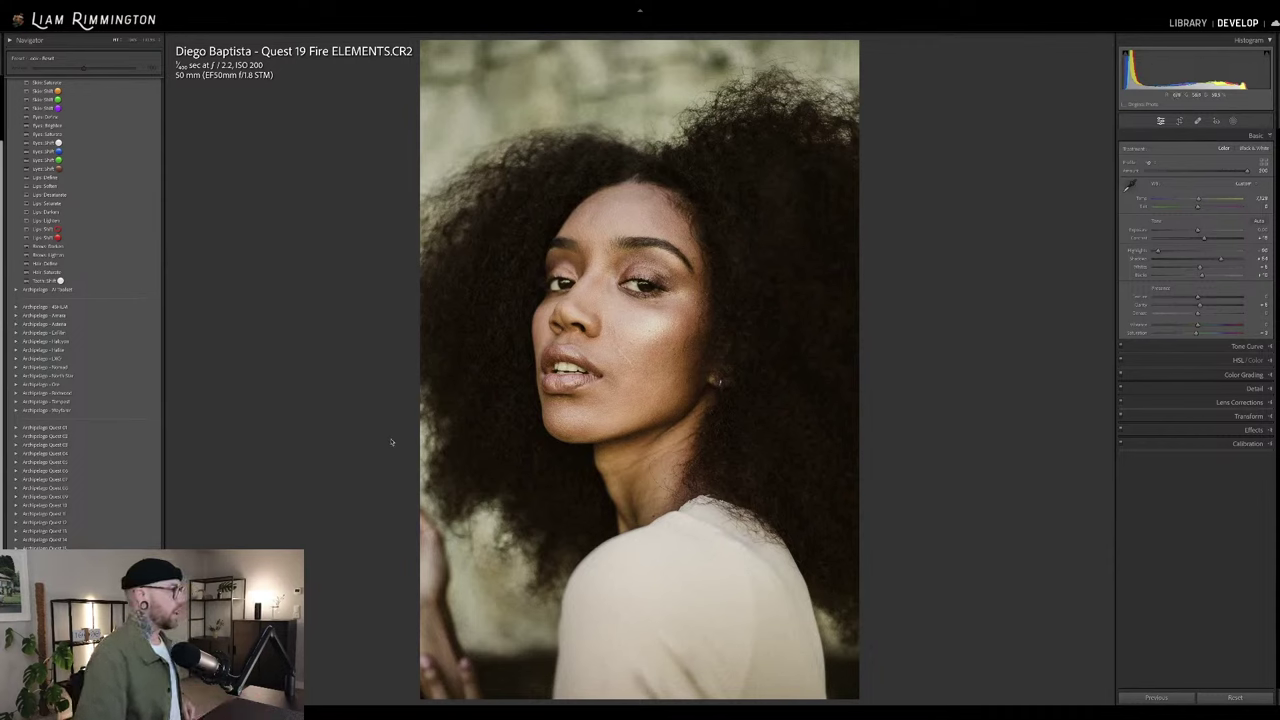
- Review the AI Portrait Toolkit and AI Toolkit preset groups, and compare the portrait's before and after versions
{"action": "scroll", "coordinate": [120, 497], "scroll_direction": "up", "scroll_amount": 2}
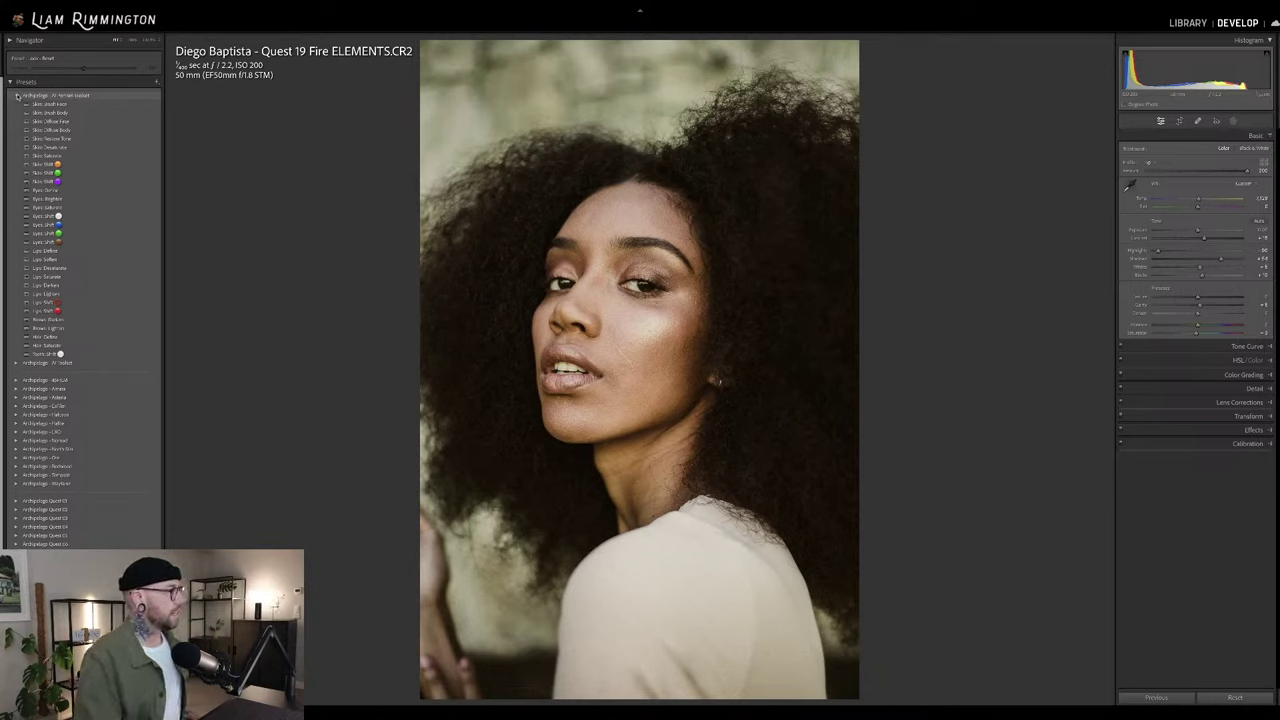
{"action": "left_click", "coordinate": [14, 95]}
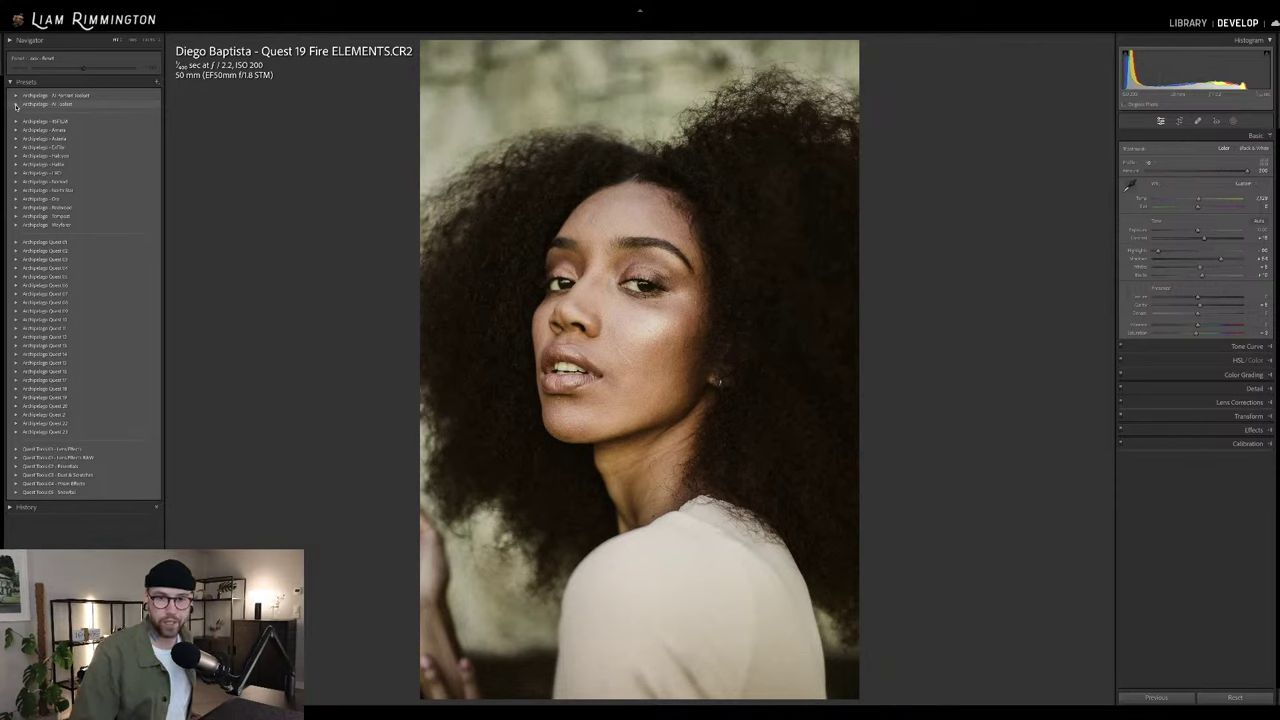
{"action": "left_click", "coordinate": [16, 104]}
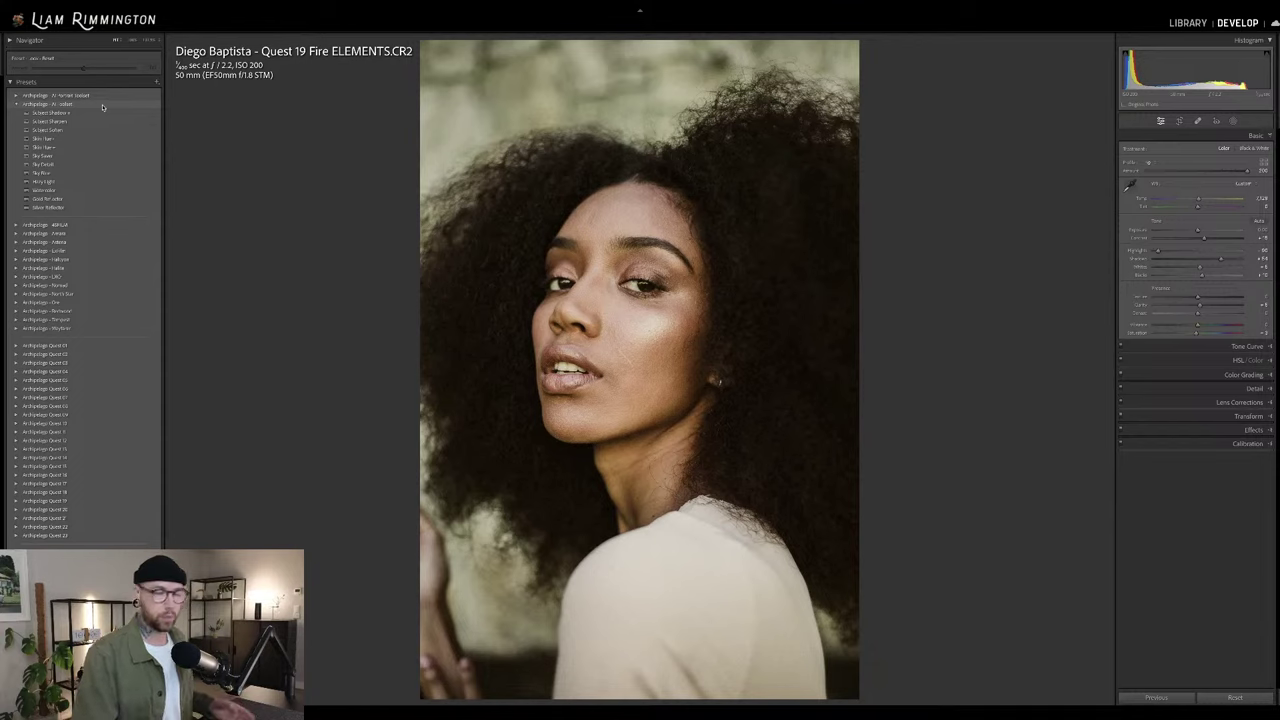
{"action": "left_click", "coordinate": [19, 104]}
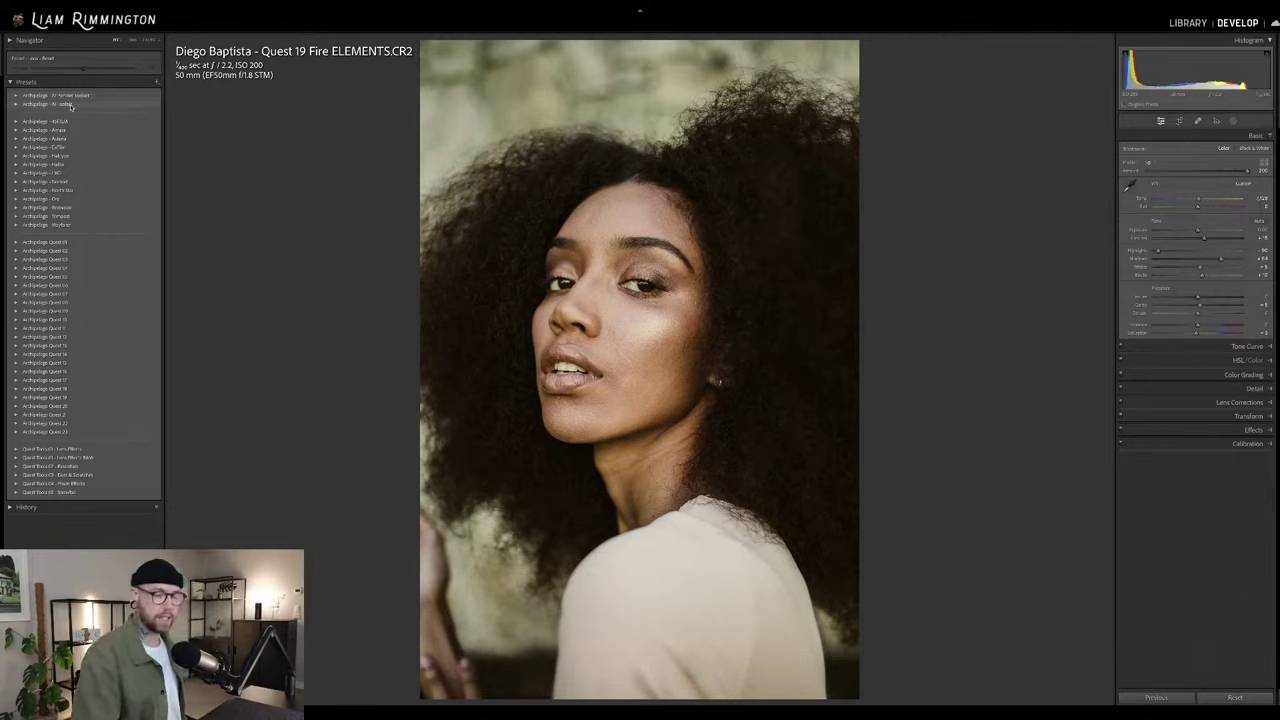
{"action": "left_click", "coordinate": [112, 105]}
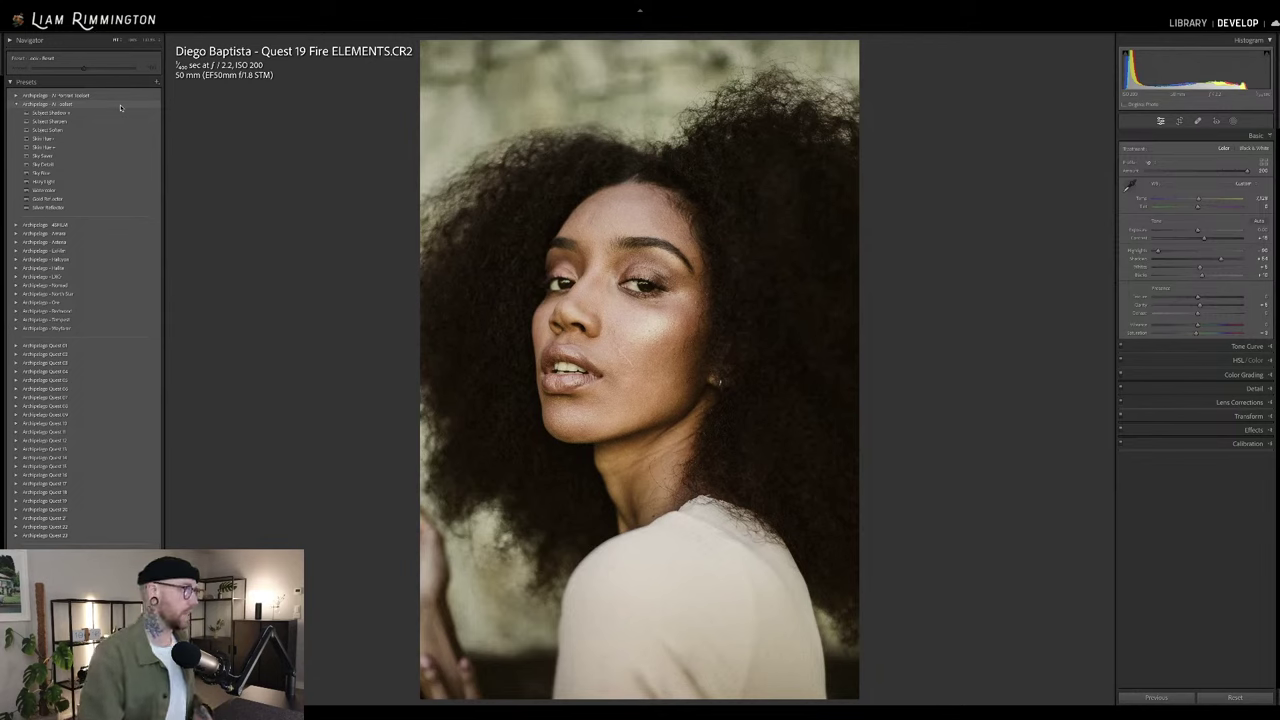
{"action": "left_click", "coordinate": [15, 103]}
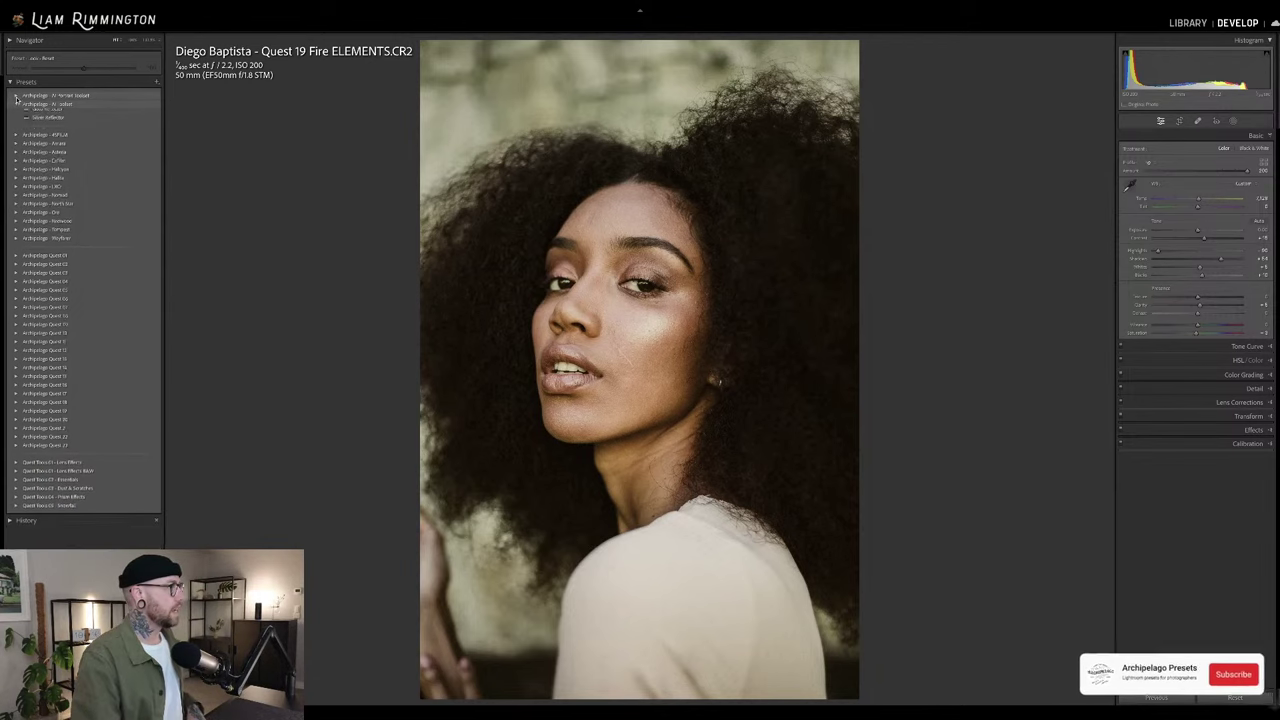
{"action": "left_click", "coordinate": [15, 96]}
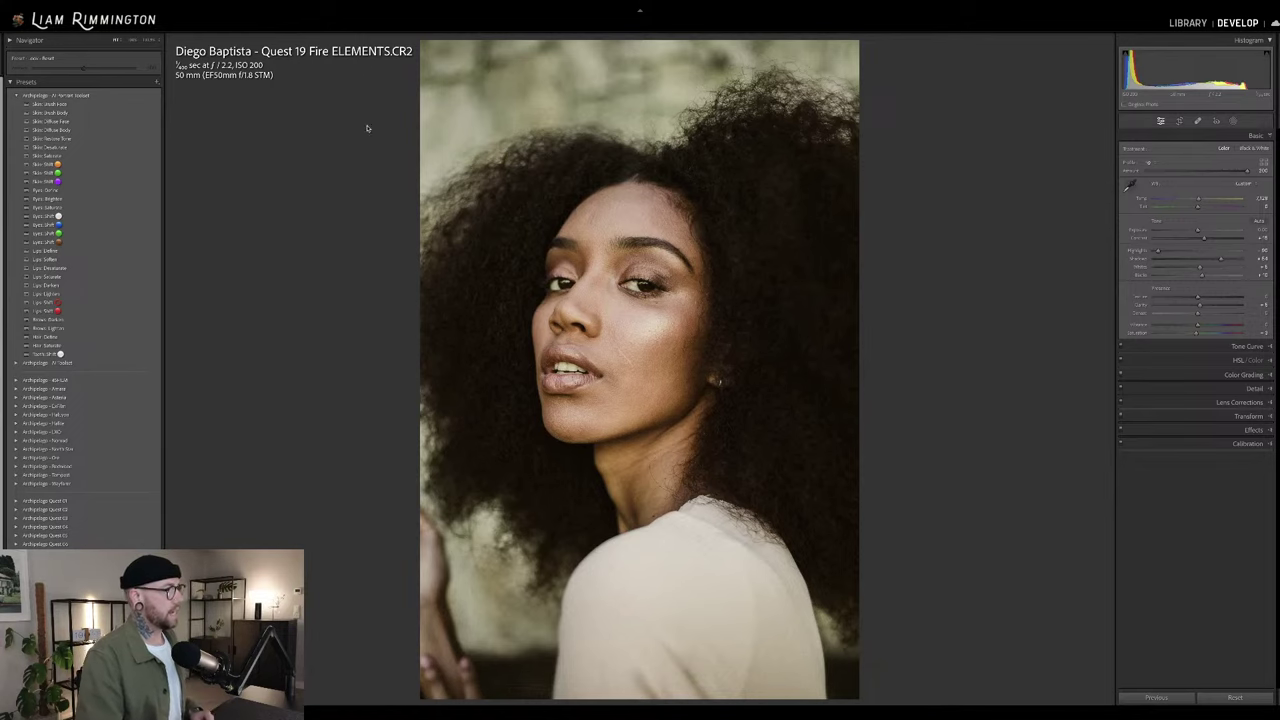
{"action": "key", "text": "backslash"}
{"action": "key", "text": "backslash"}
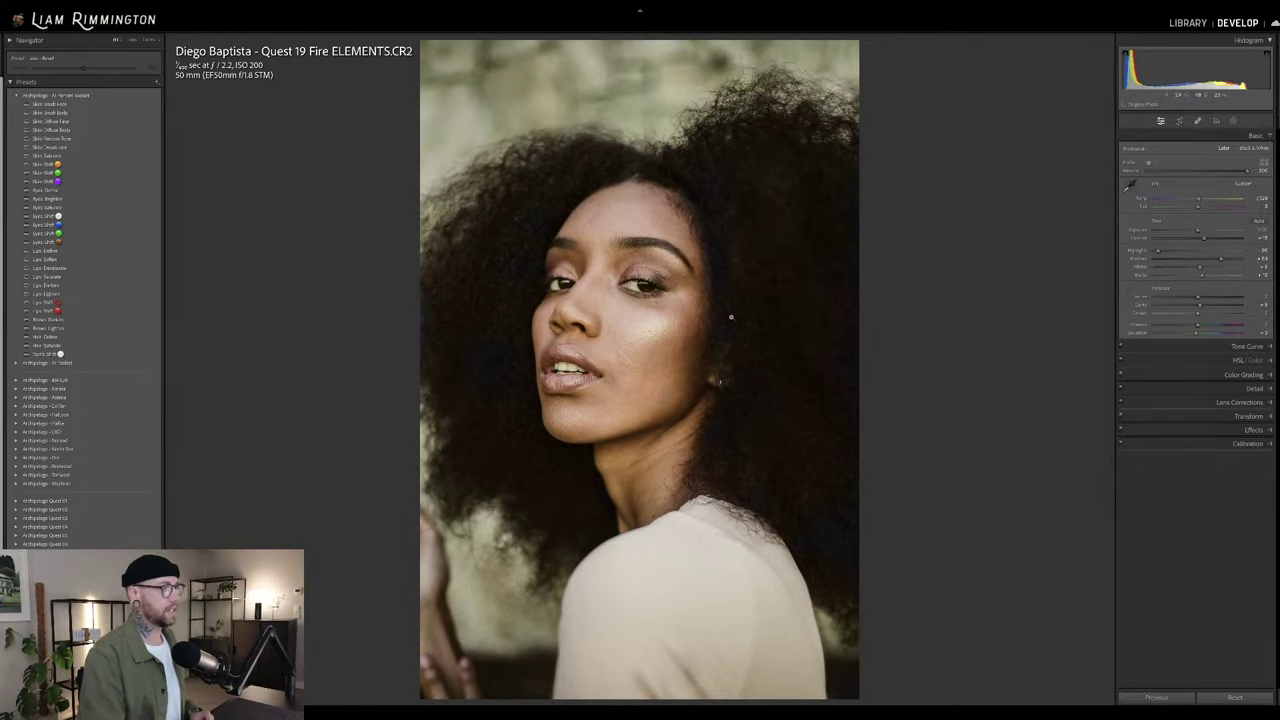
- Apply the Skin Diffuse Face preset to the portrait and set its amount to about 172
{"action": "left_click", "coordinate": [622, 293]}
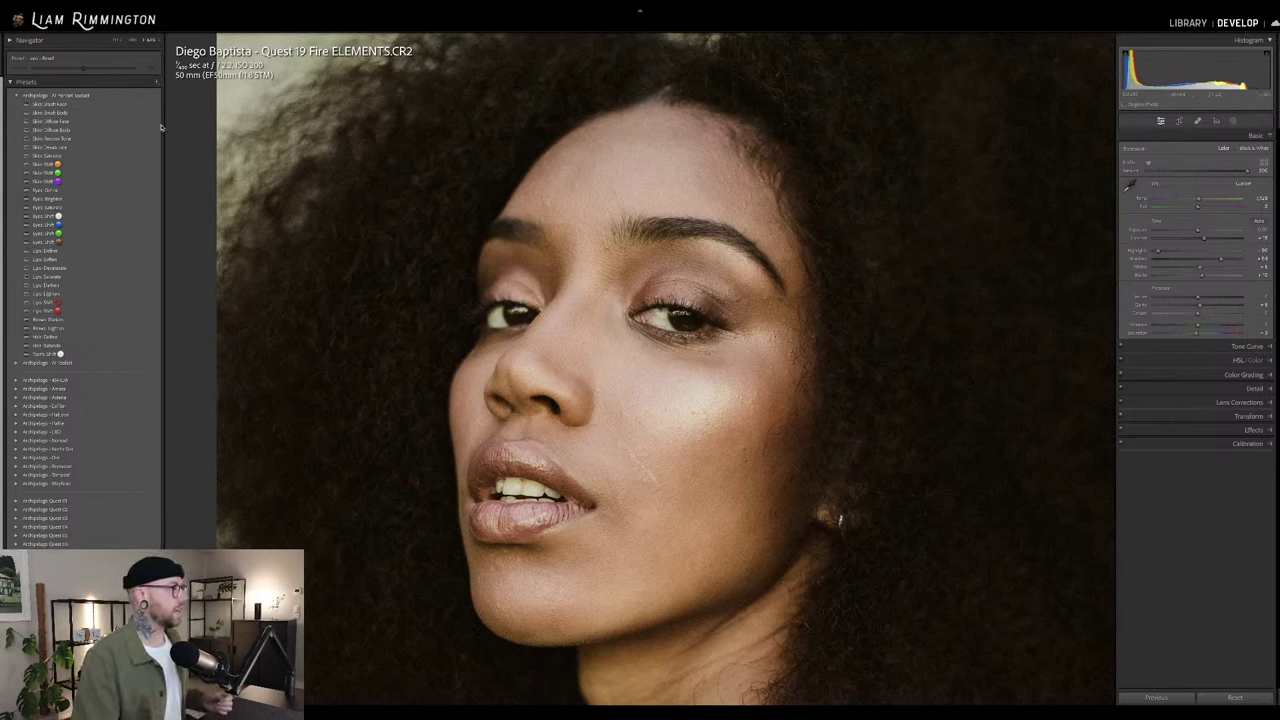
{"action": "left_click", "coordinate": [130, 121]}
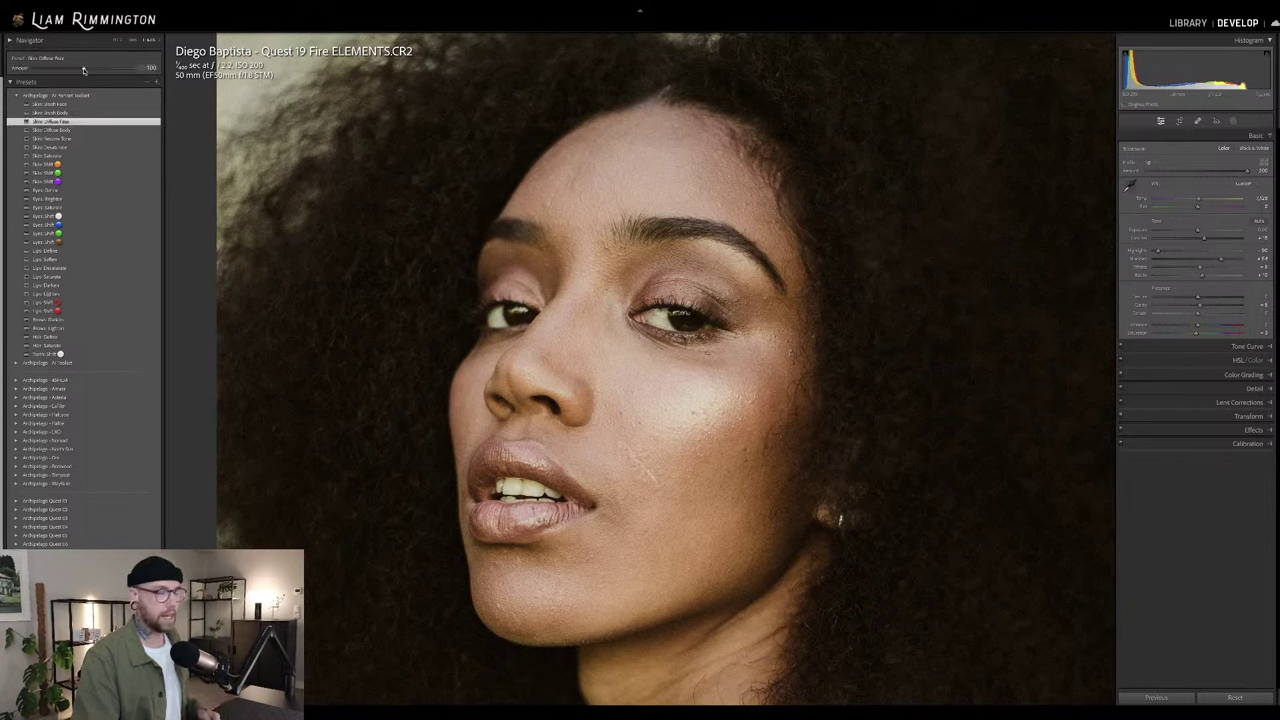
{"action": "left_click_drag", "start_coordinate": [84, 70], "coordinate": [133, 68]}
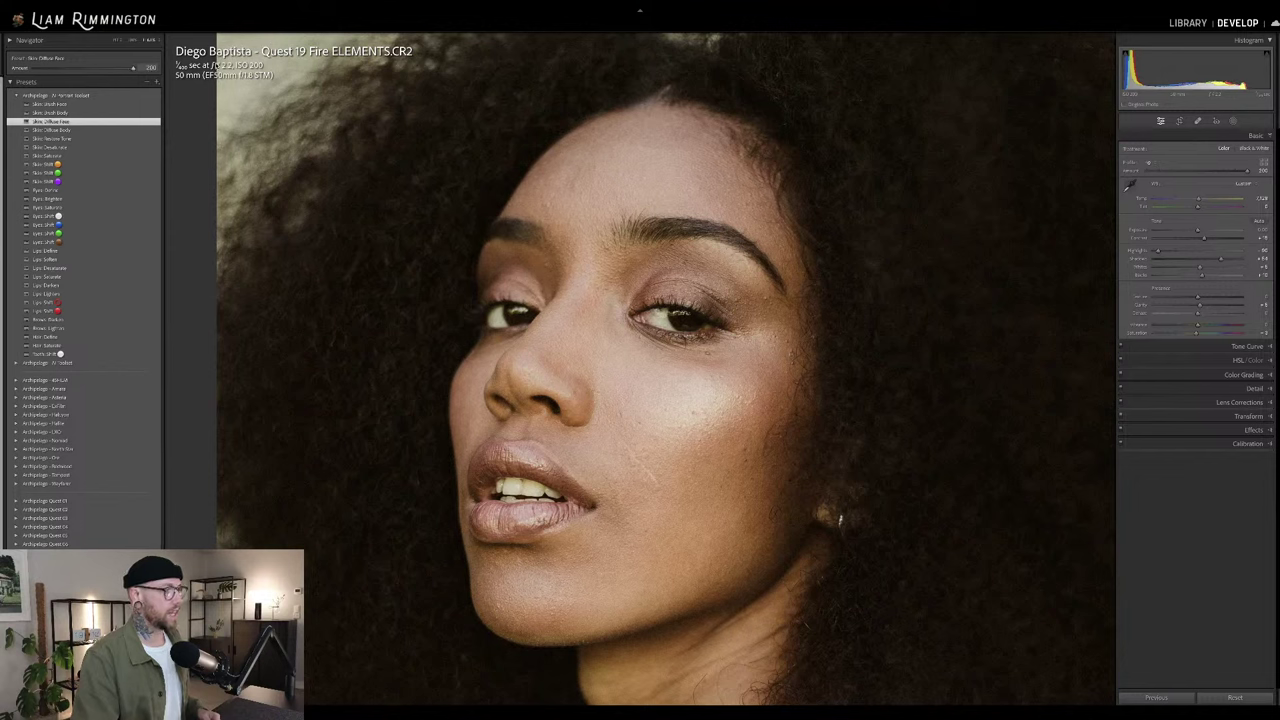
{"action": "left_click_drag", "start_coordinate": [84, 75], "coordinate": [119, 76]}
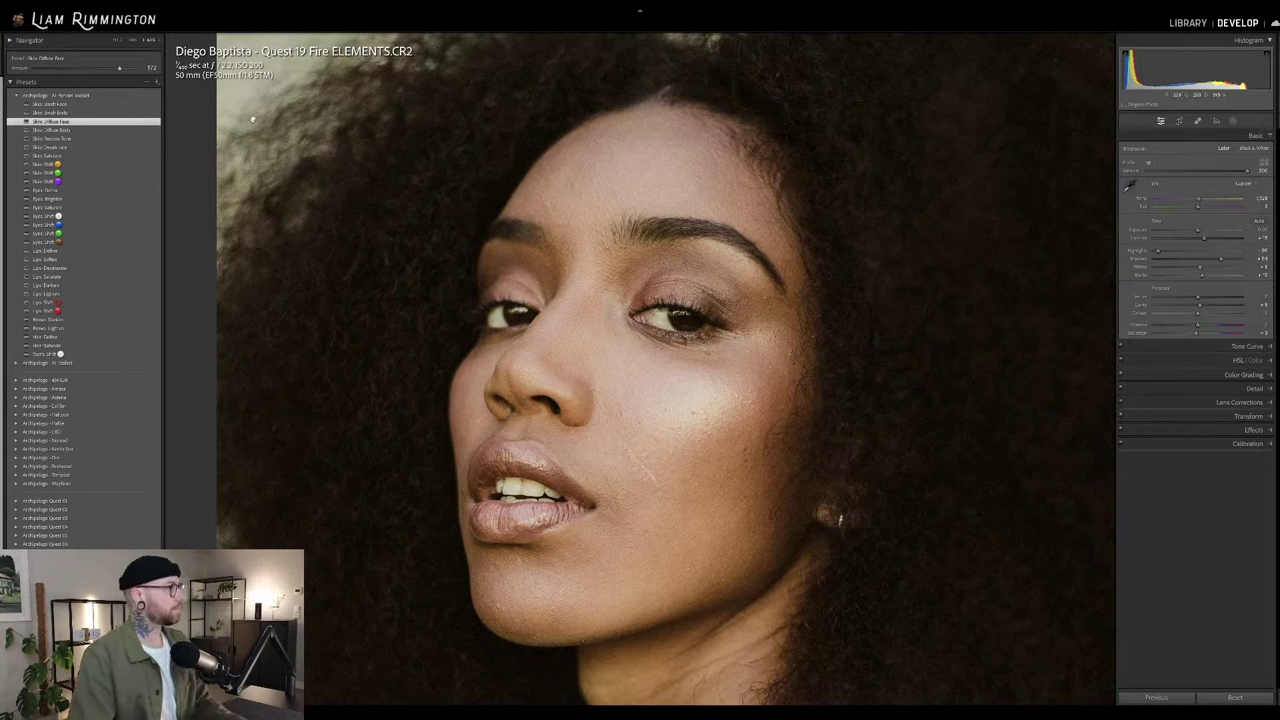
- Apply the Skin Smooth Face preset to the portrait and set its amount to about 128
{"action": "left_click", "coordinate": [140, 105]}
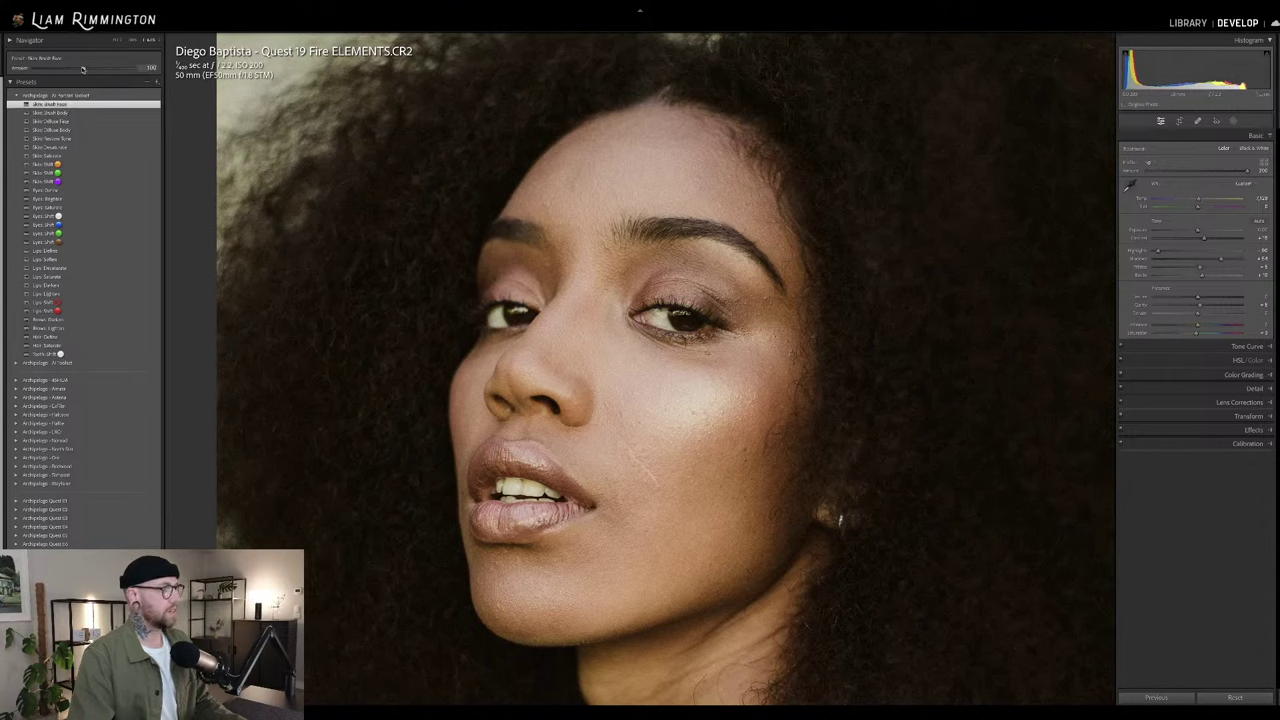
{"action": "mouse_move", "coordinate": [83, 69]}
{"action": "left_mouse_down"}
{"action": "mouse_move", "coordinate": [107, 68]}
{"action": "mouse_move", "coordinate": [97, 81]}
{"action": "left_mouse_up"}
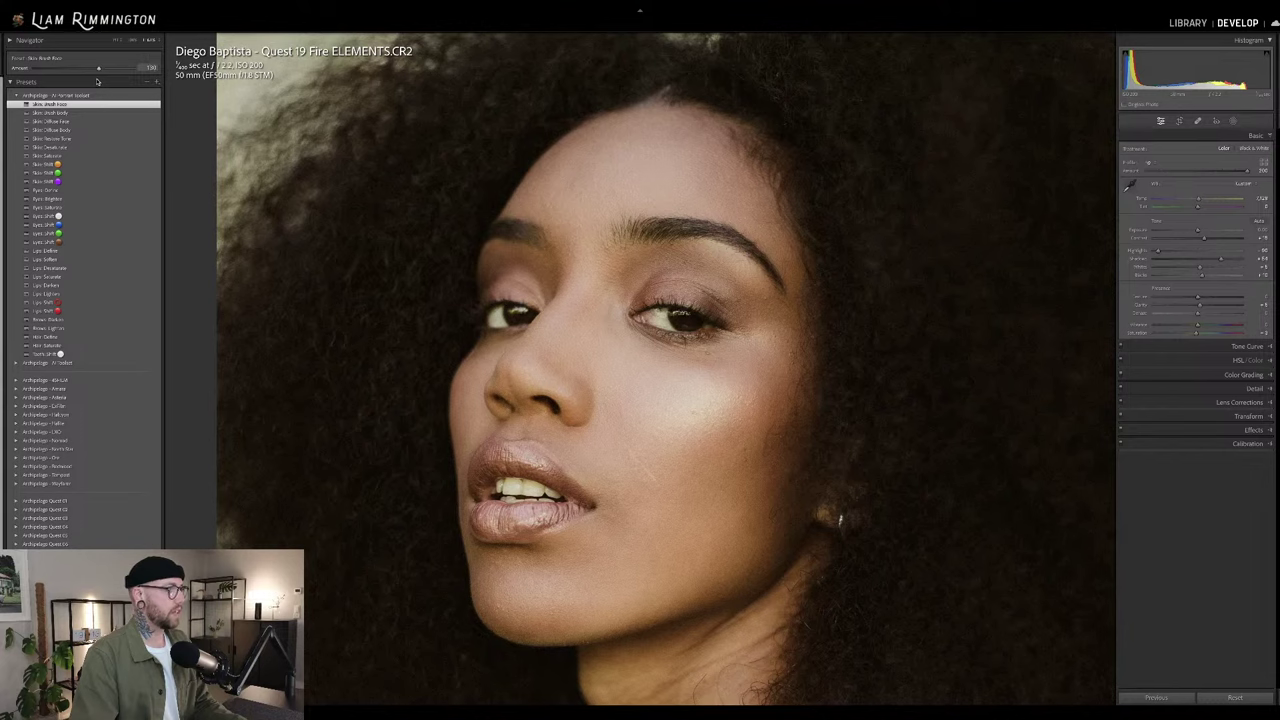
{"action": "left_click_drag", "start_coordinate": [97, 81], "coordinate": [95, 81]}
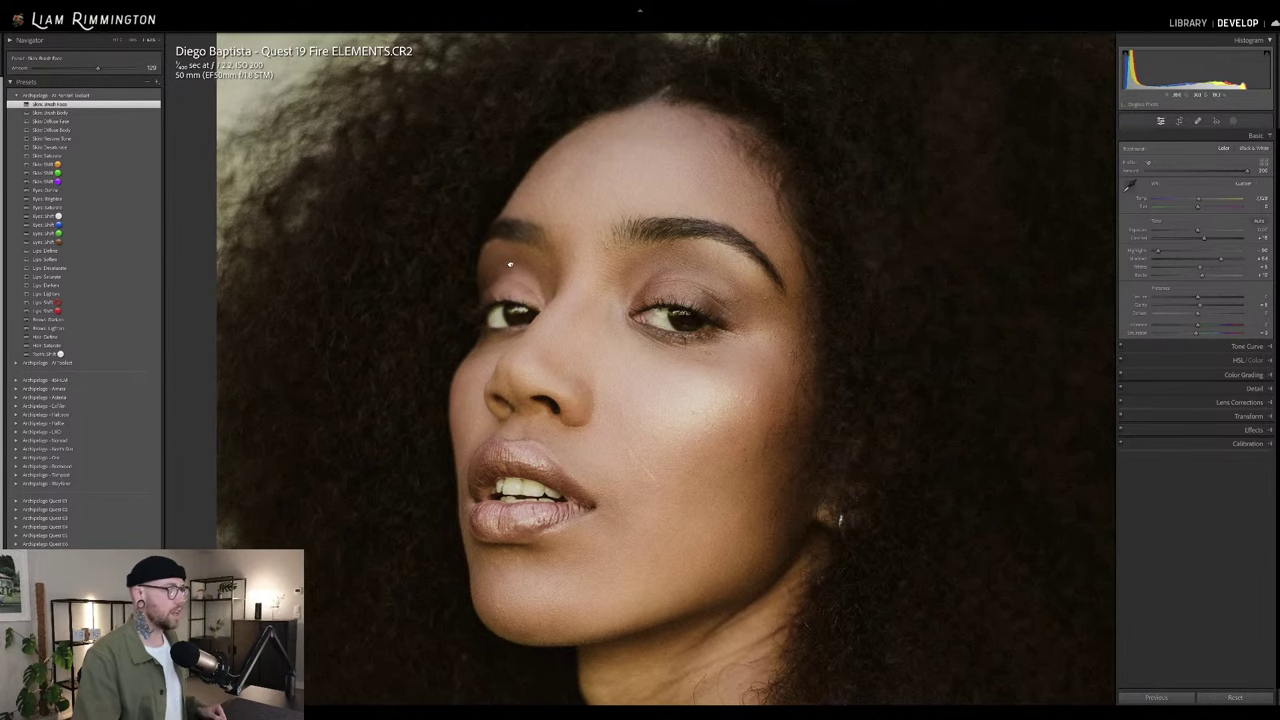
- Apply the Skin Diffuse Body preset to the portrait and set its amount to about 135
{"action": "left_click", "coordinate": [620, 322]}
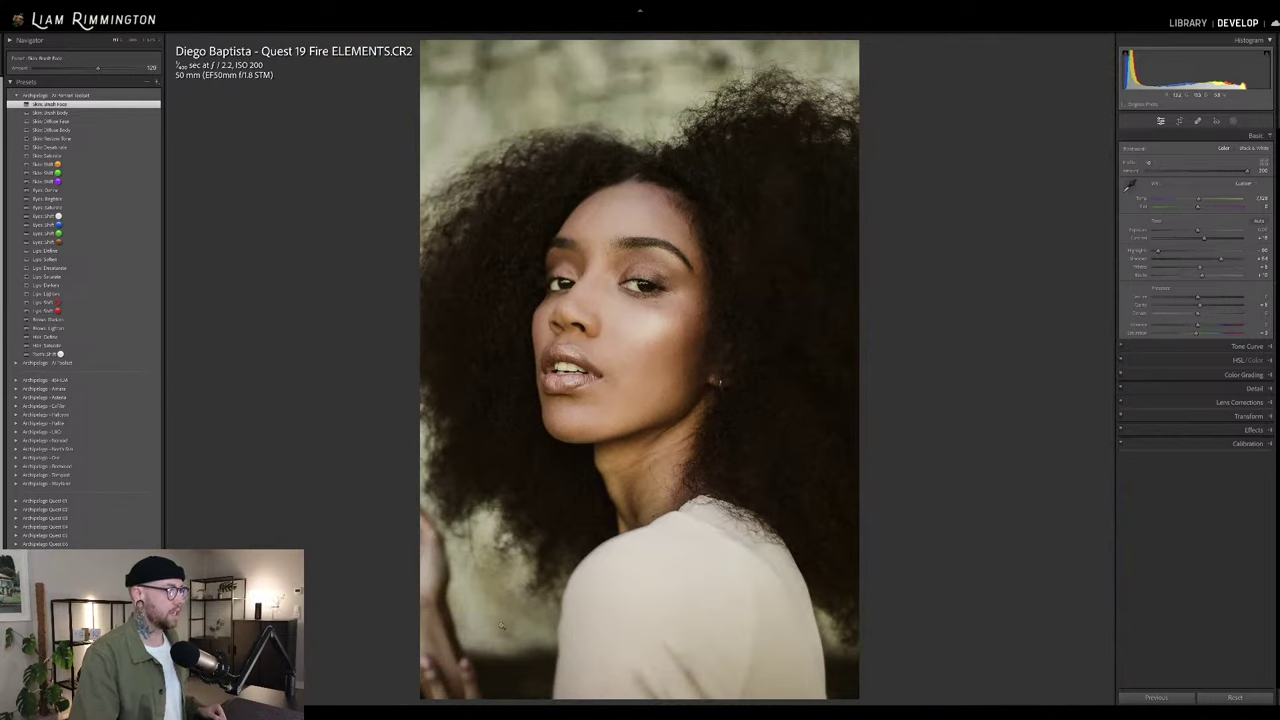
{"action": "left_click", "coordinate": [148, 131]}
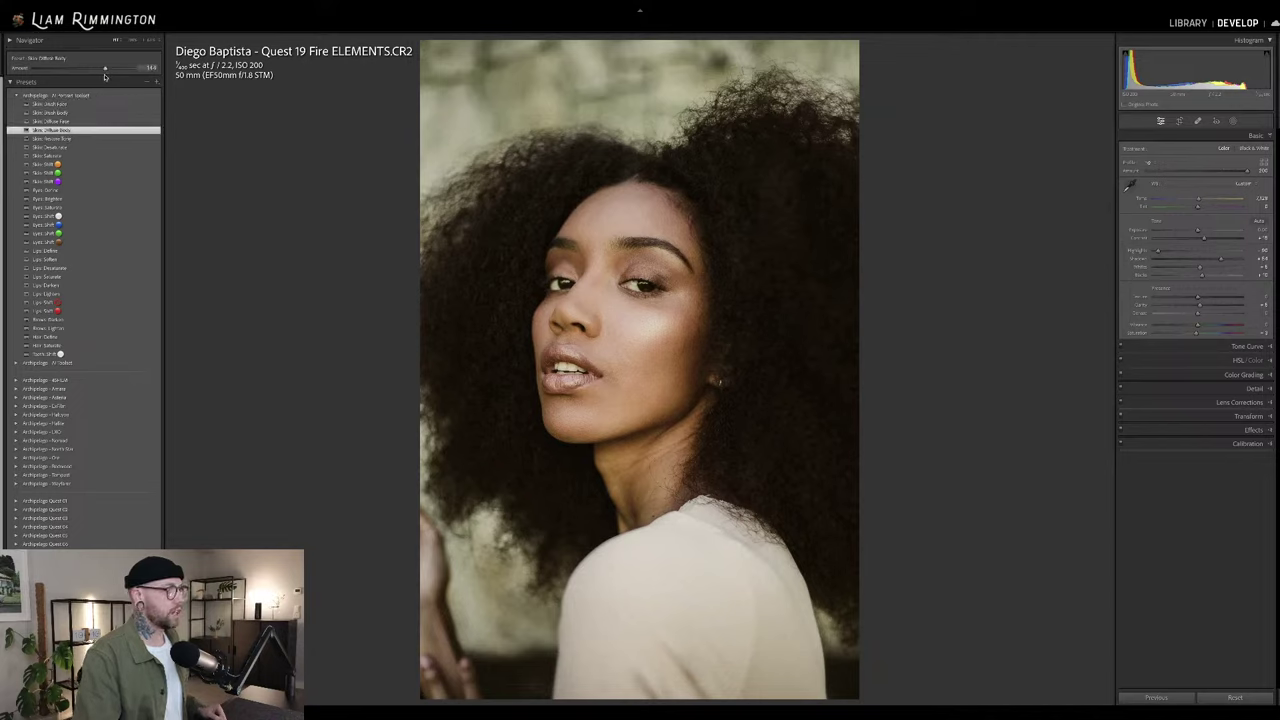
{"action": "left_click_drag", "start_coordinate": [105, 76], "coordinate": [102, 79]}
- Apply the skin tone preset listed directly after Skin Diffuse Body and set its amount to about 95
{"action": "left_click", "coordinate": [627, 299]}
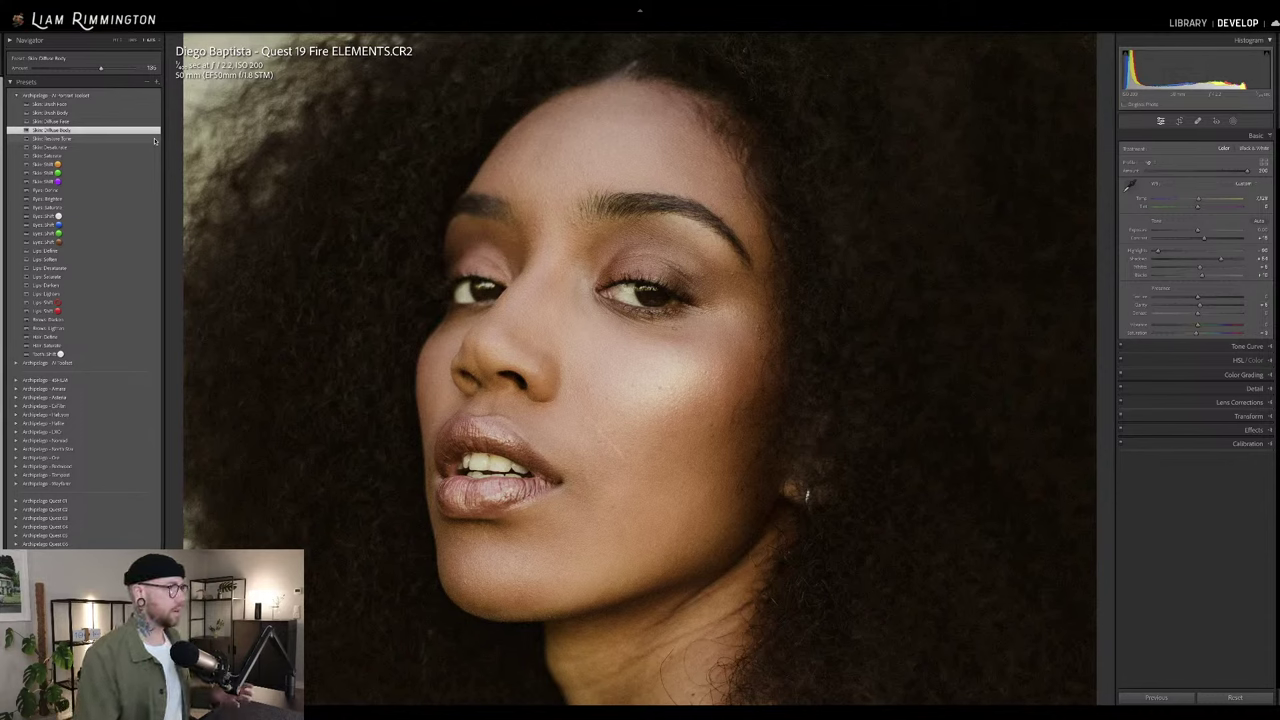
{"action": "left_click", "coordinate": [100, 139]}
{"action": "left_click_drag", "start_coordinate": [100, 67], "coordinate": [33, 70]}
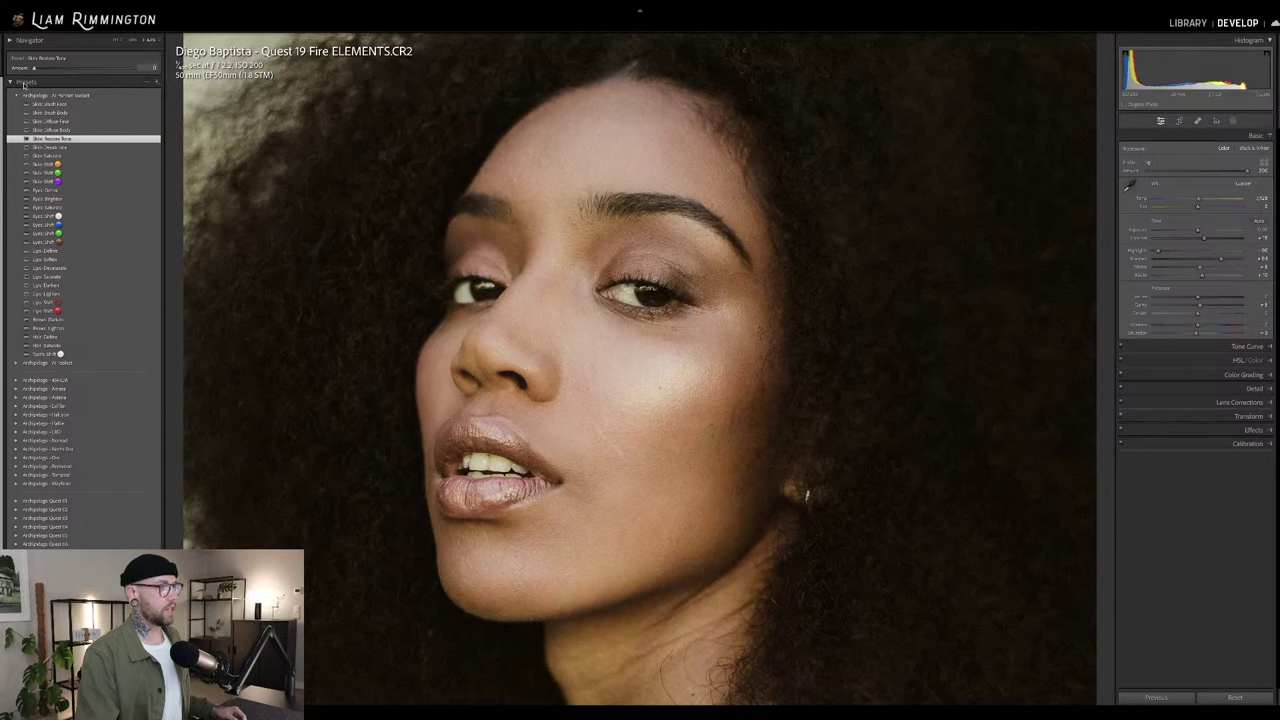
{"action": "mouse_move", "coordinate": [85, 87]}
{"action": "left_mouse_down"}
{"action": "mouse_move", "coordinate": [64, 89]}
{"action": "mouse_move", "coordinate": [81, 90]}
{"action": "left_mouse_up"}
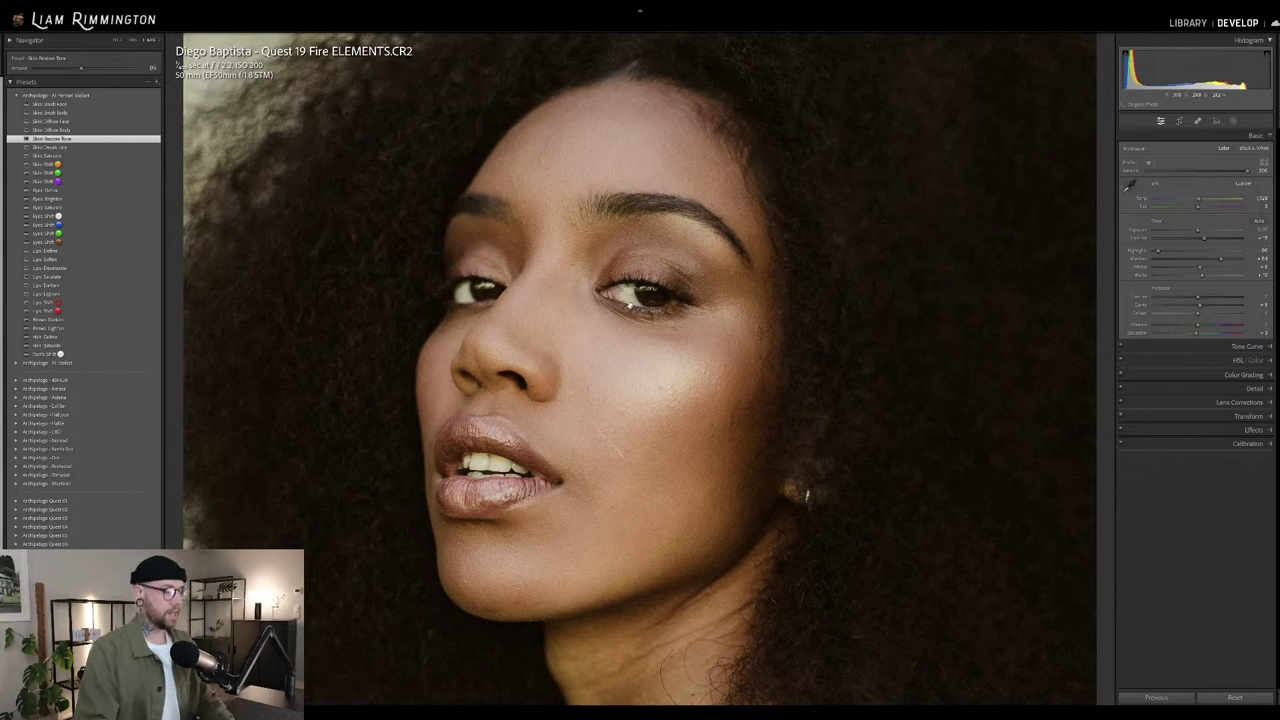
- Compare the retouched face repeatedly with the original to examine the skin smoothing and tone changes
{"action": "key", "text": "backslash"}
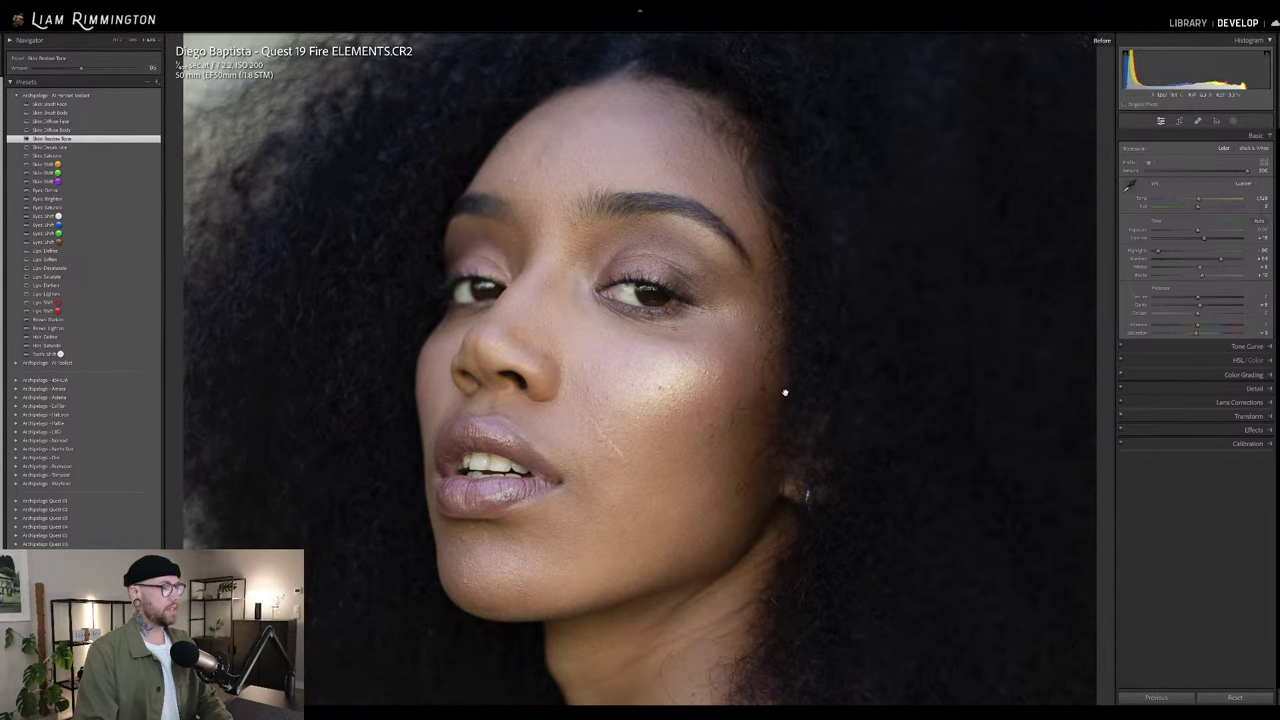
{"action": "key", "text": "backslash"}
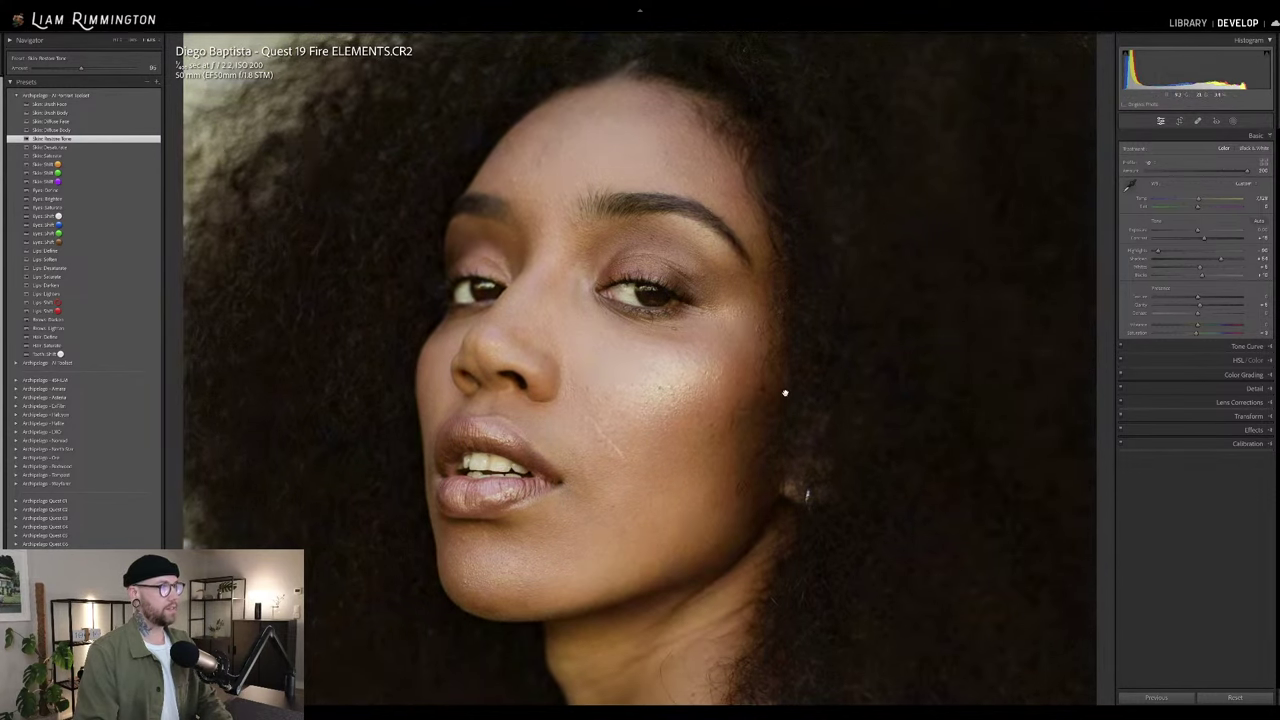
{"action": "key", "text": "backslash"}
{"action": "key", "text": "backslash"}
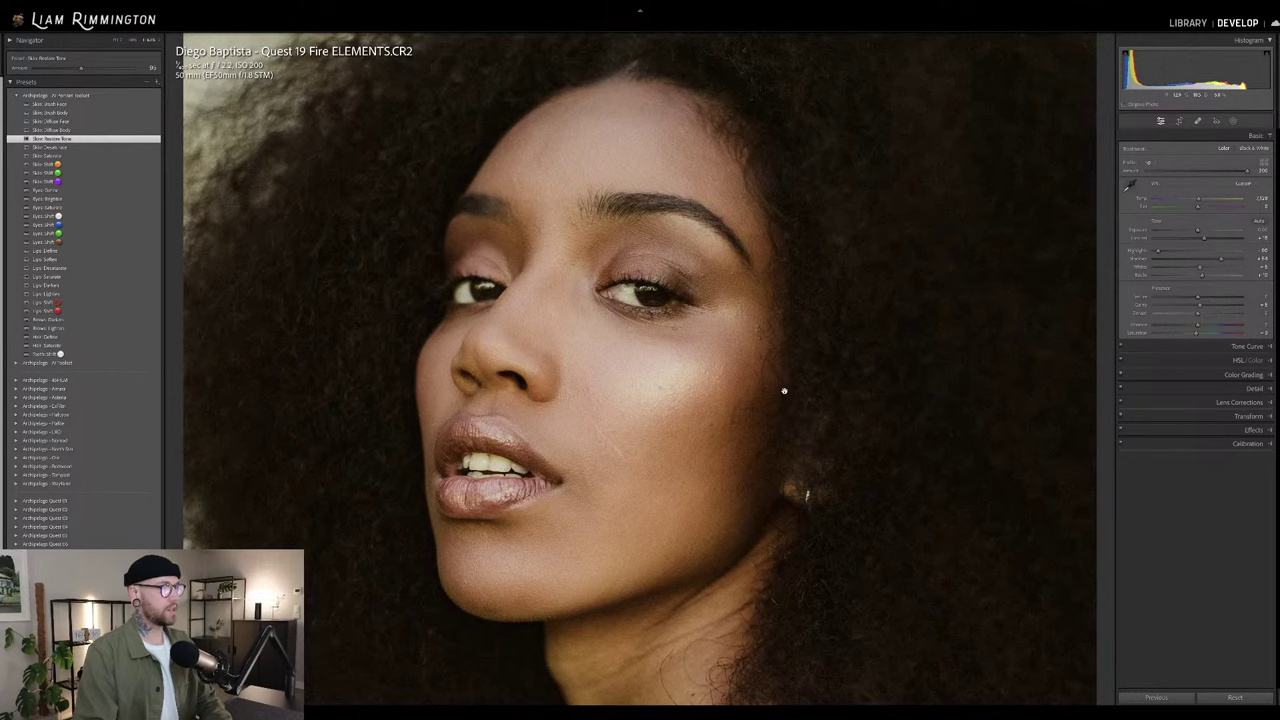
{"action": "key", "text": "backslash"}
{"action": "key", "text": "backslash"}
{"action": "key", "text": "backslash"}
{"action": "key", "text": "backslash"}
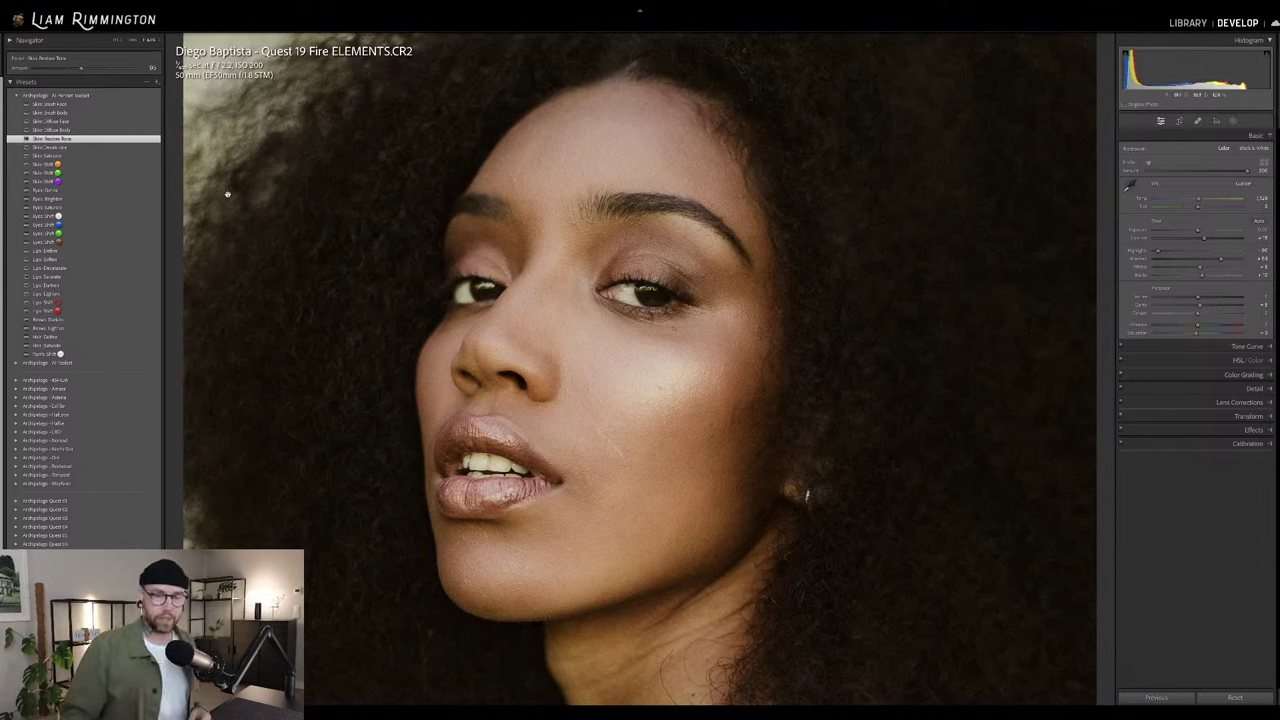
- Apply the Eyes Define preset to the portrait and set its amount to about 61
{"action": "left_click", "coordinate": [144, 191]}
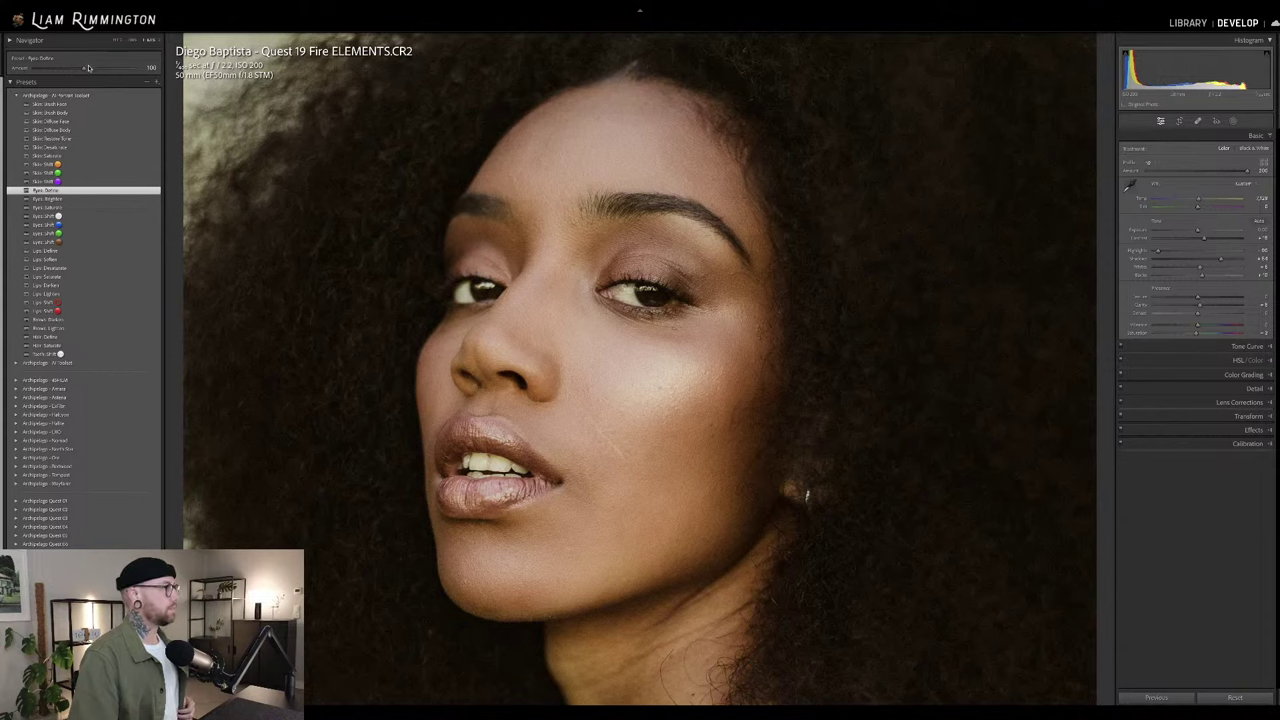
{"action": "left_click_drag", "start_coordinate": [84, 68], "coordinate": [198, 82]}
{"action": "left_click_drag", "start_coordinate": [77, 80], "coordinate": [12, 81]}
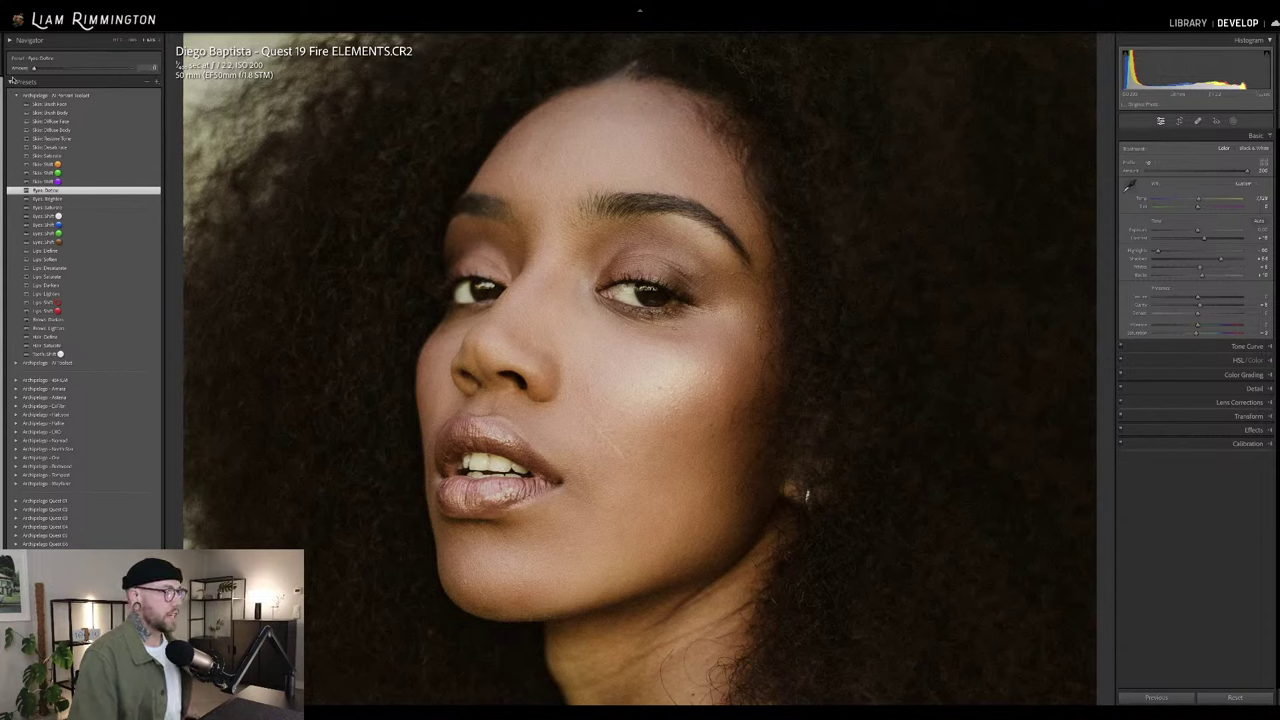
{"action": "left_click_drag", "start_coordinate": [98, 82], "coordinate": [63, 83]}
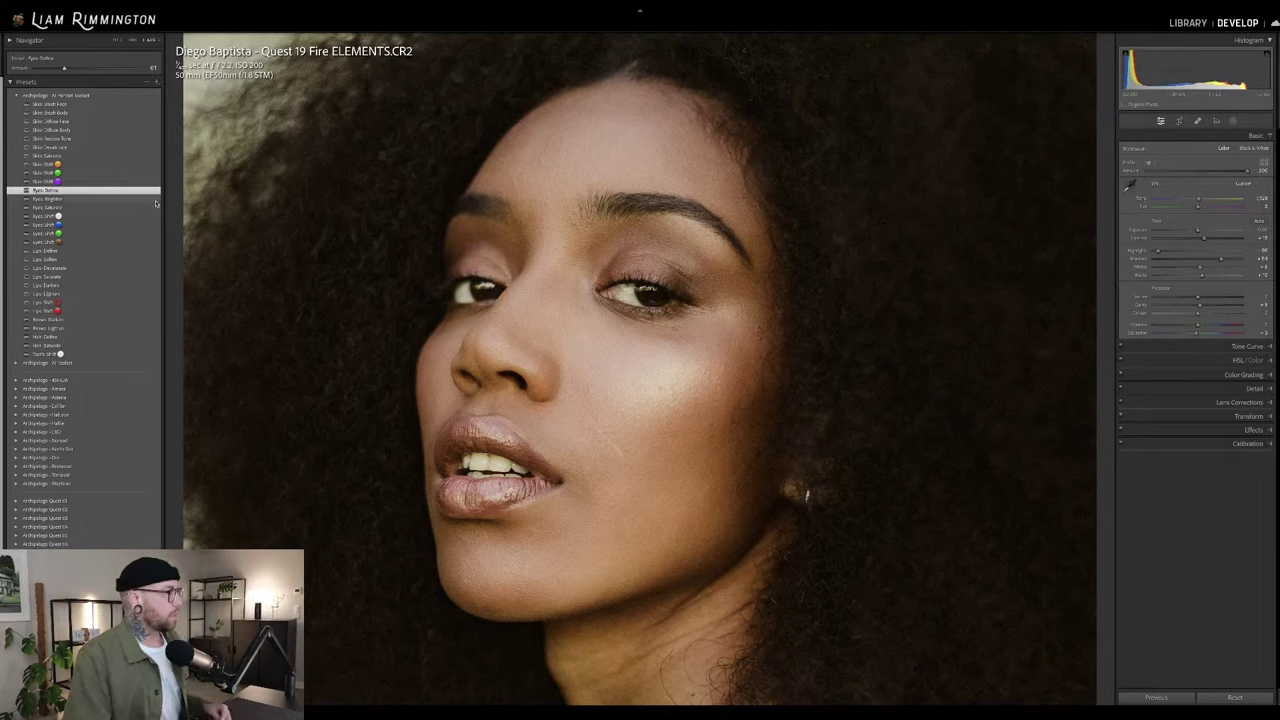
- Apply the Eyes Saturate preset to the portrait and set its amount to about 118
{"action": "key", "text": "Down"}
{"action": "key", "text": "Down"}
{"action": "left_click", "coordinate": [148, 67]}
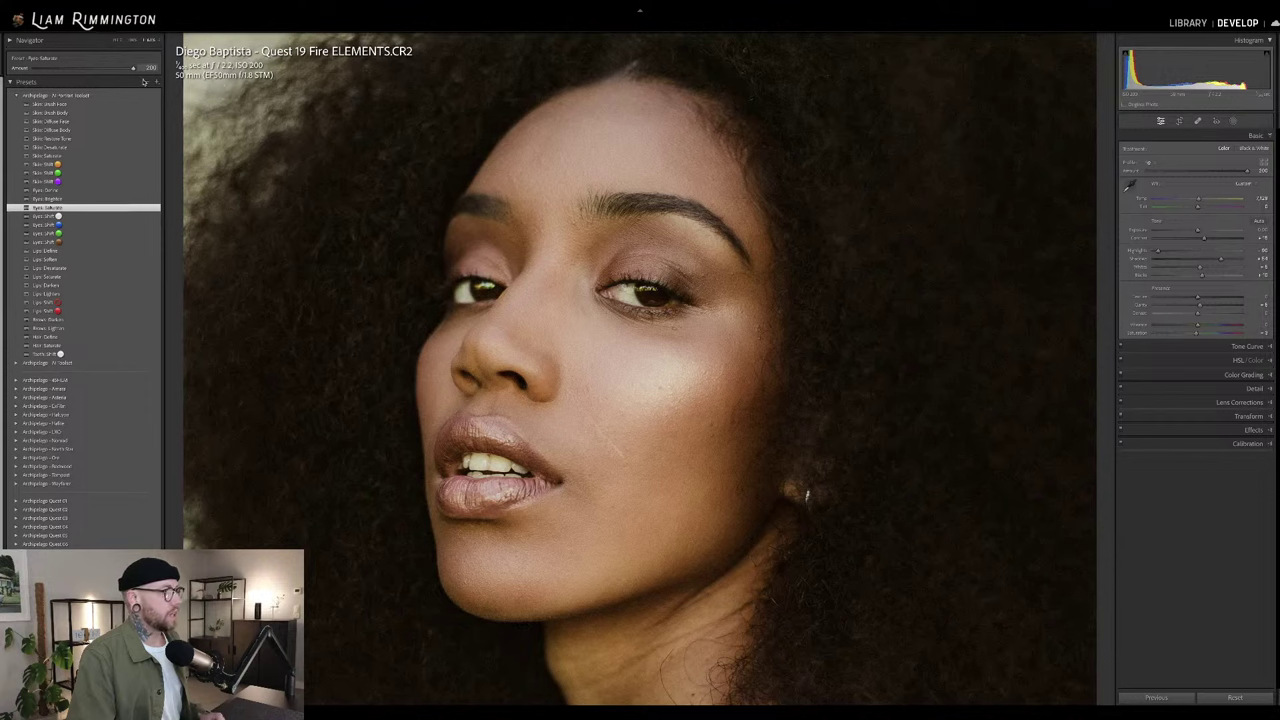
{"action": "left_click_drag", "start_coordinate": [84, 84], "coordinate": [106, 84]}
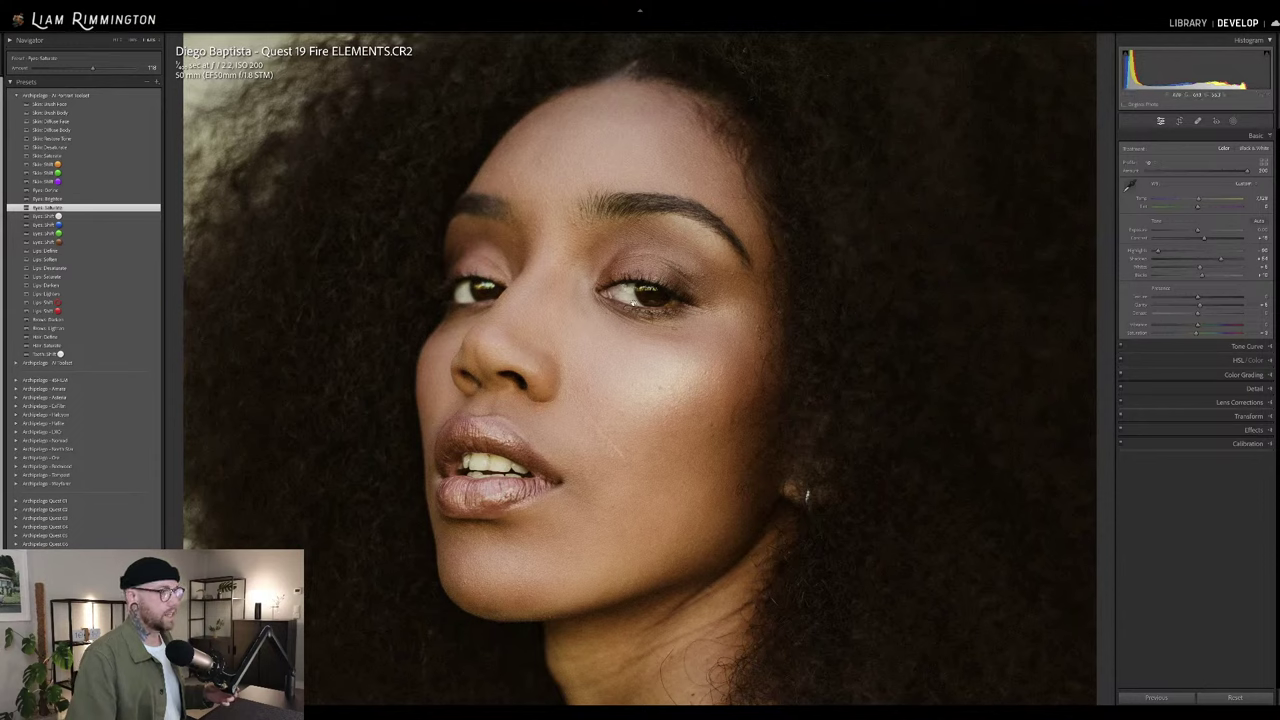
- Apply the white Eyes Shift preset to the portrait and set its amount to about 55
{"action": "left_click", "coordinate": [140, 217]}
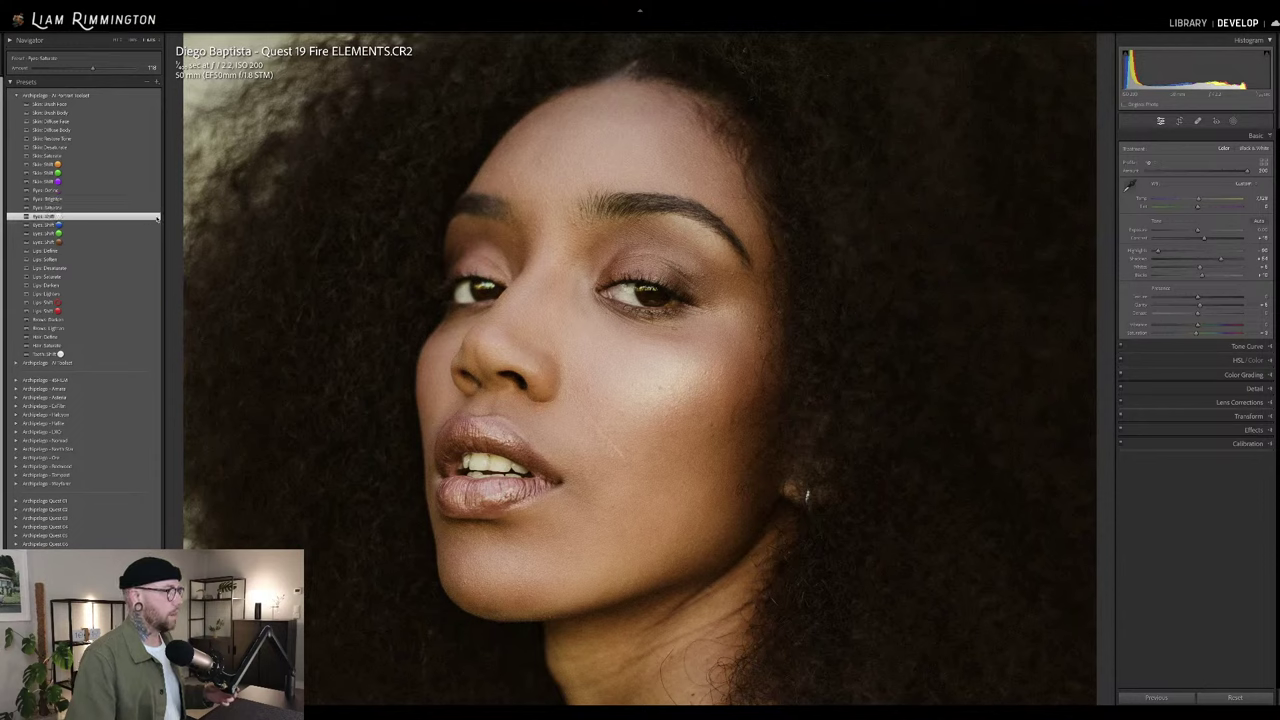
{"action": "mouse_move", "coordinate": [84, 69]}
{"action": "left_mouse_down"}
{"action": "mouse_move", "coordinate": [156, 77]}
{"action": "mouse_move", "coordinate": [65, 84]}
{"action": "left_mouse_up"}
{"action": "left_click_drag", "start_coordinate": [151, 82], "coordinate": [94, 83]}
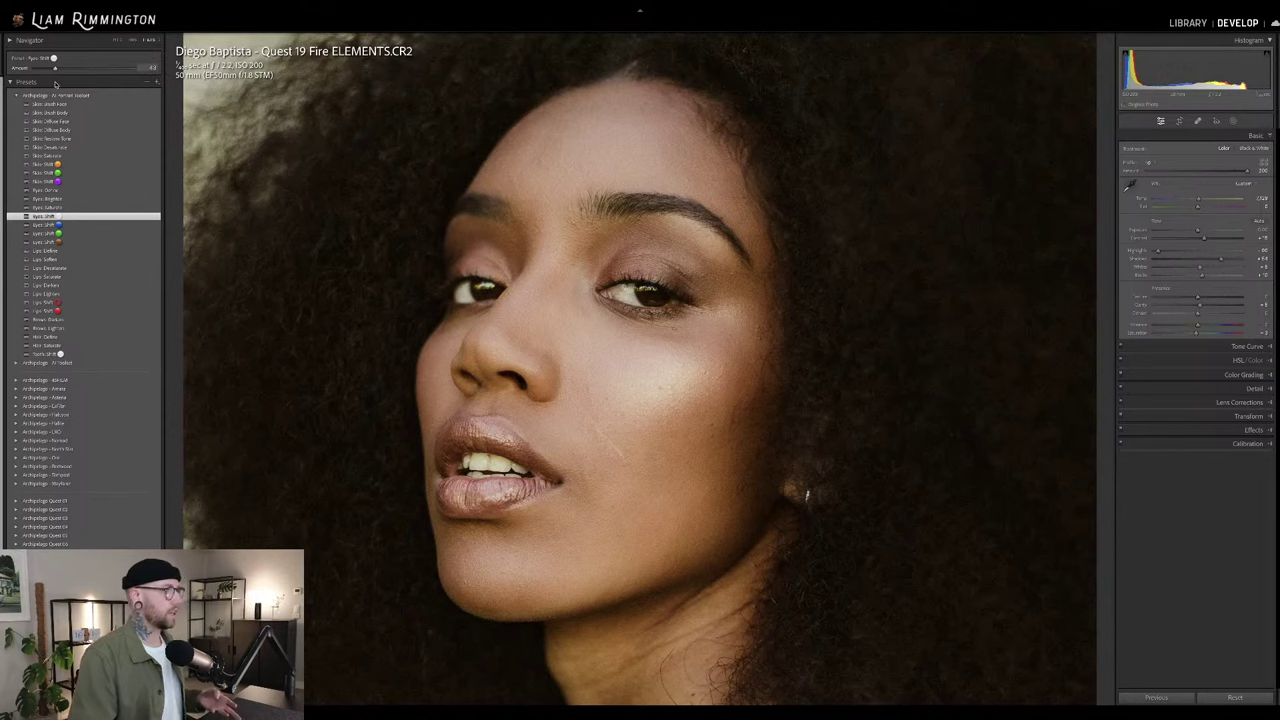
{"action": "left_click_drag", "start_coordinate": [92, 84], "coordinate": [61, 83]}
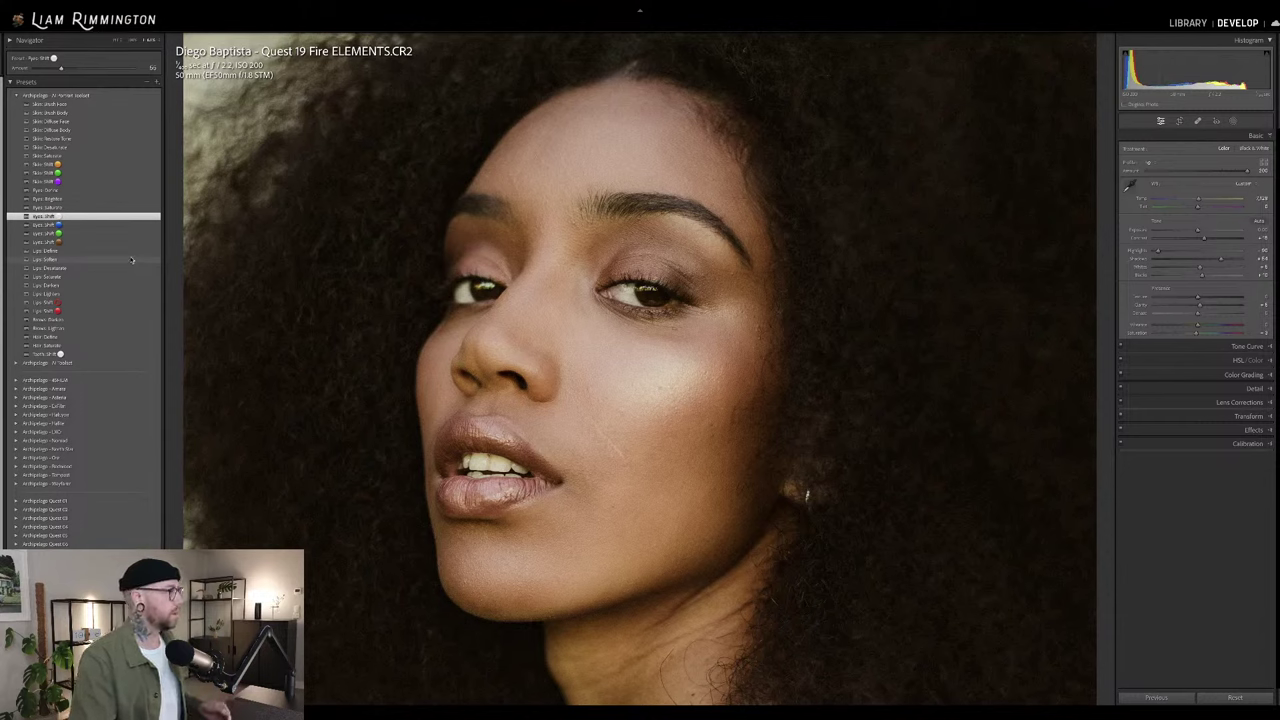
- Apply the Lips Soften preset at an amount of about 34 and the Lips Saturate preset at about 78
{"action": "left_click", "coordinate": [132, 260]}
{"action": "left_click_drag", "start_coordinate": [84, 70], "coordinate": [51, 72]}
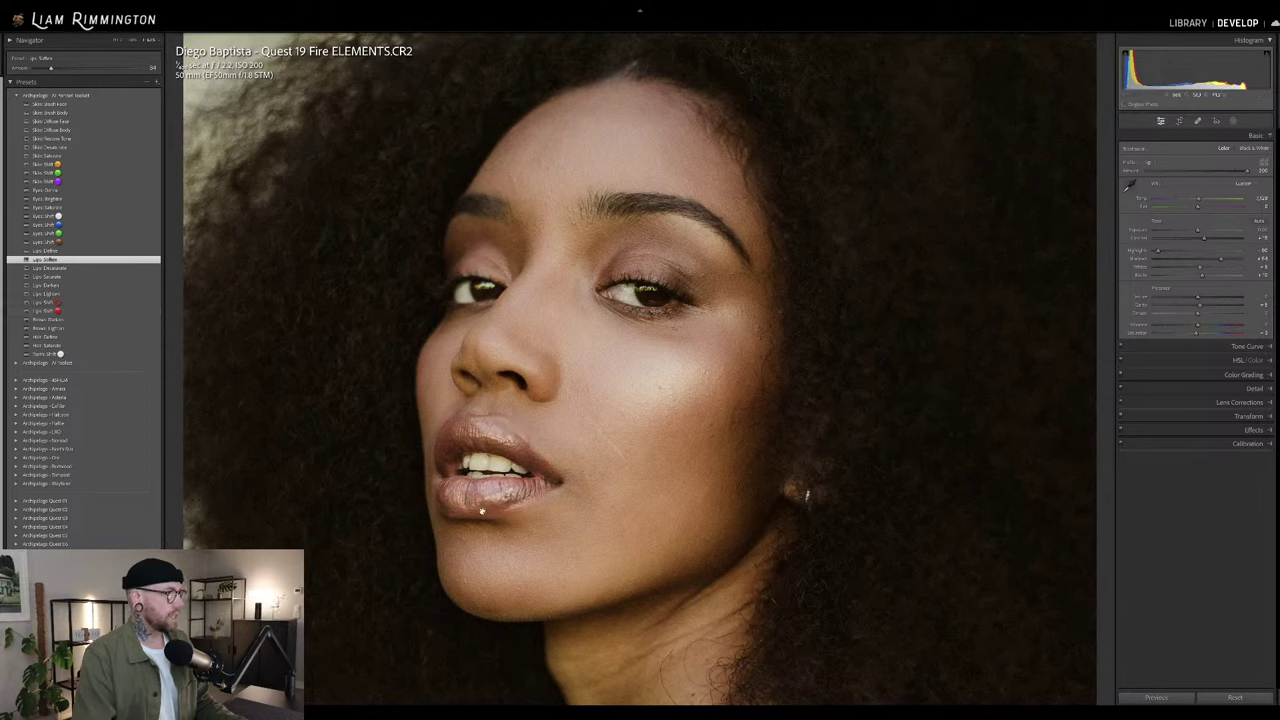
{"action": "left_click", "coordinate": [100, 276]}
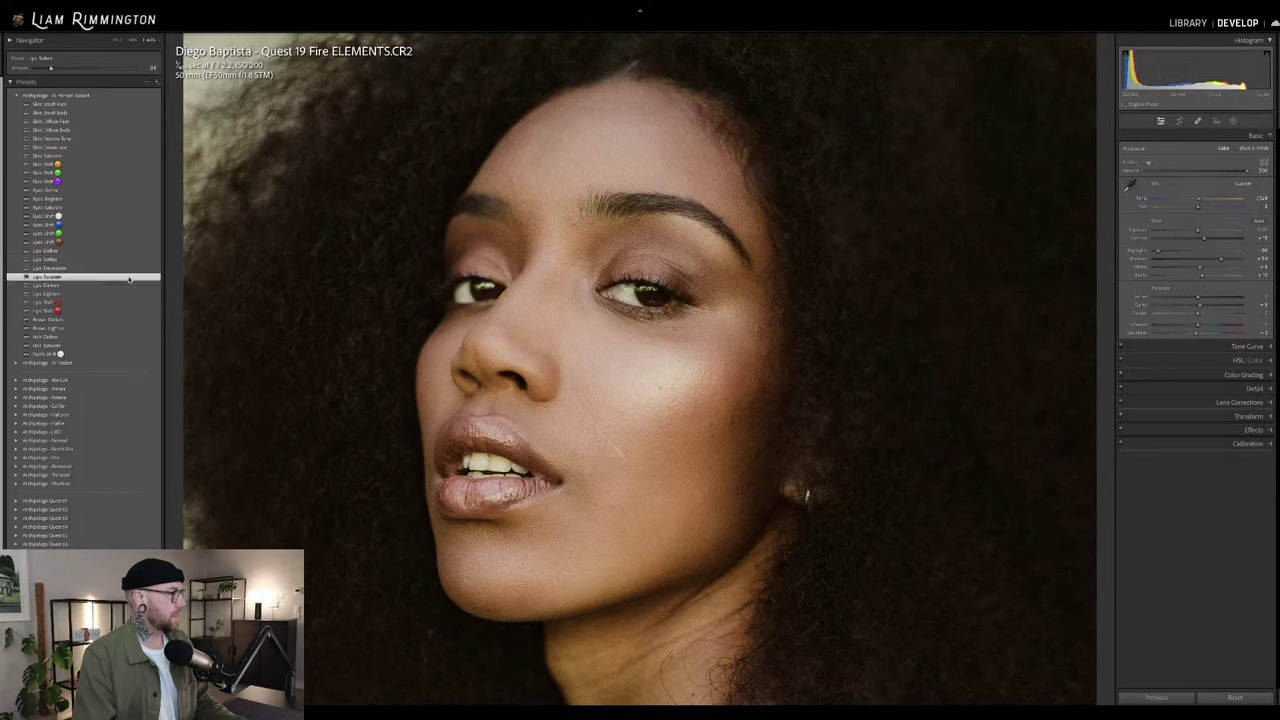
{"action": "mouse_move", "coordinate": [83, 70]}
{"action": "left_mouse_down"}
{"action": "mouse_move", "coordinate": [134, 70]}
{"action": "mouse_move", "coordinate": [54, 70]}
{"action": "mouse_move", "coordinate": [86, 70]}
{"action": "mouse_move", "coordinate": [72, 70]}
{"action": "left_mouse_up"}
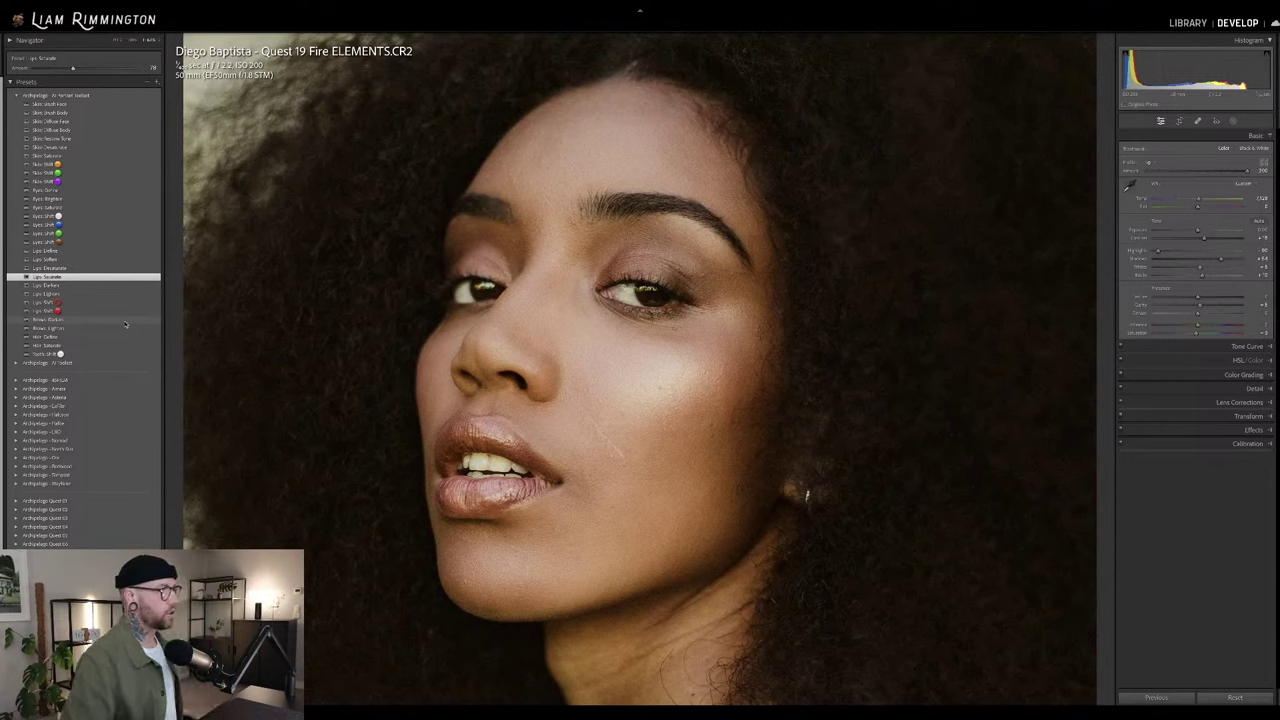
- Apply the Brows Darken preset at an amount of about 47 and compare the eyebrows with the original
{"action": "left_click", "coordinate": [125, 321]}
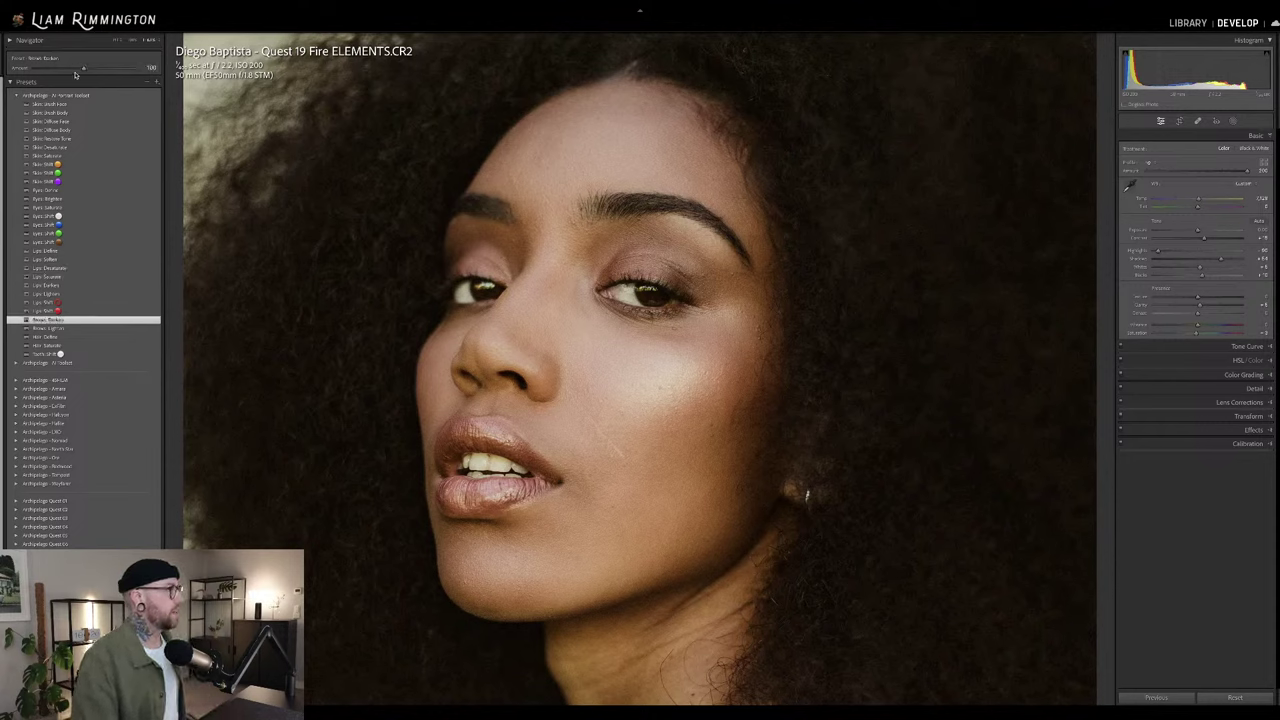
{"action": "mouse_move", "coordinate": [78, 70]}
{"action": "left_mouse_down"}
{"action": "mouse_move", "coordinate": [34, 73]}
{"action": "mouse_move", "coordinate": [56, 72]}
{"action": "left_mouse_up"}
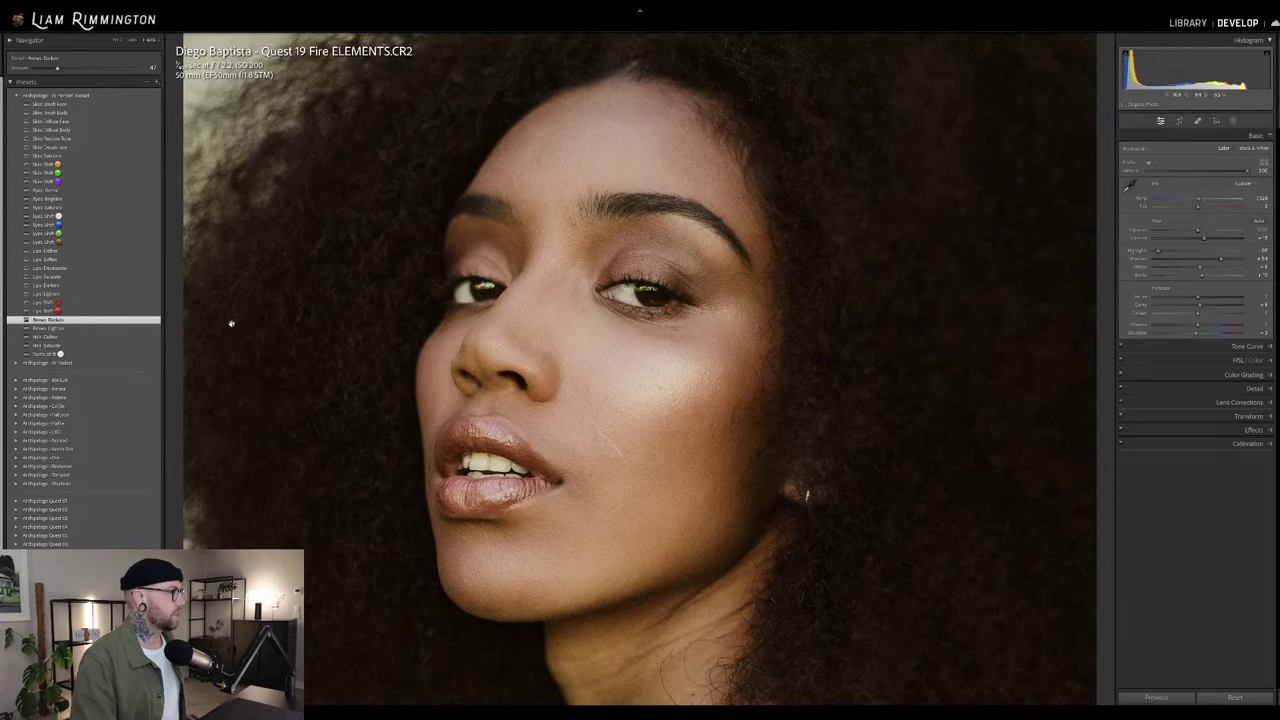
{"action": "key", "text": "backslash"}
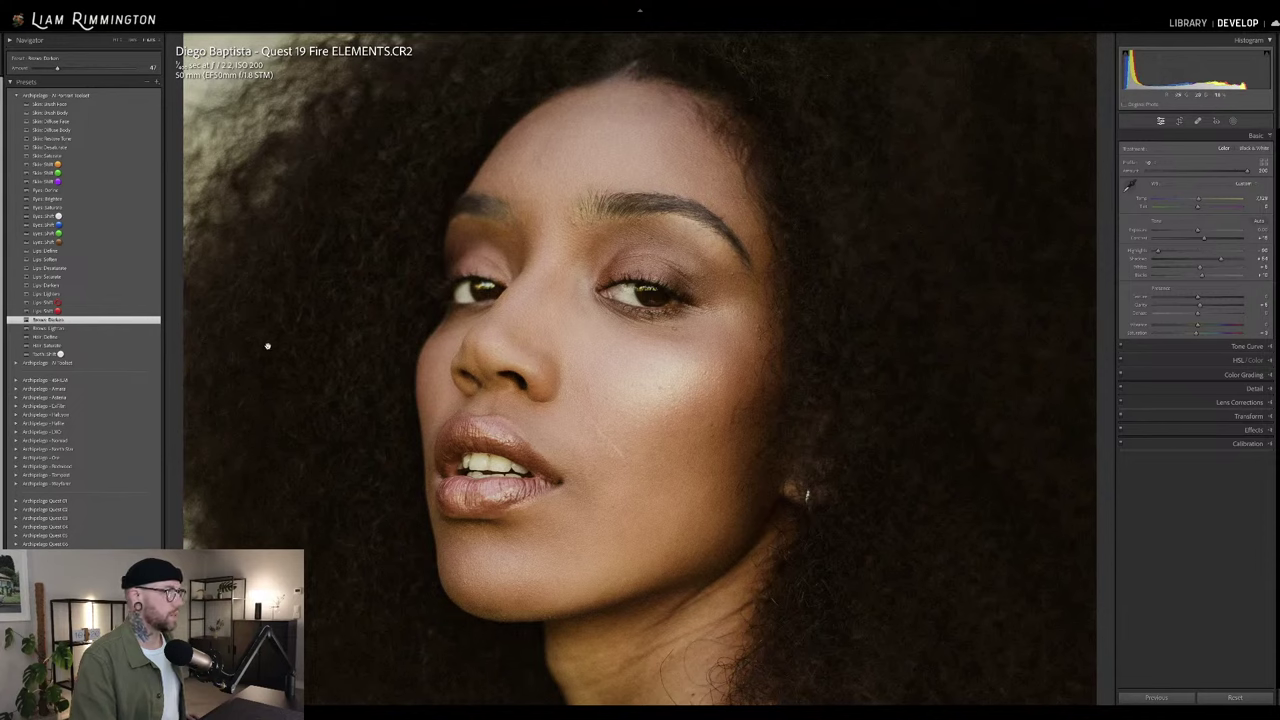
{"action": "key", "text": "backslash"}
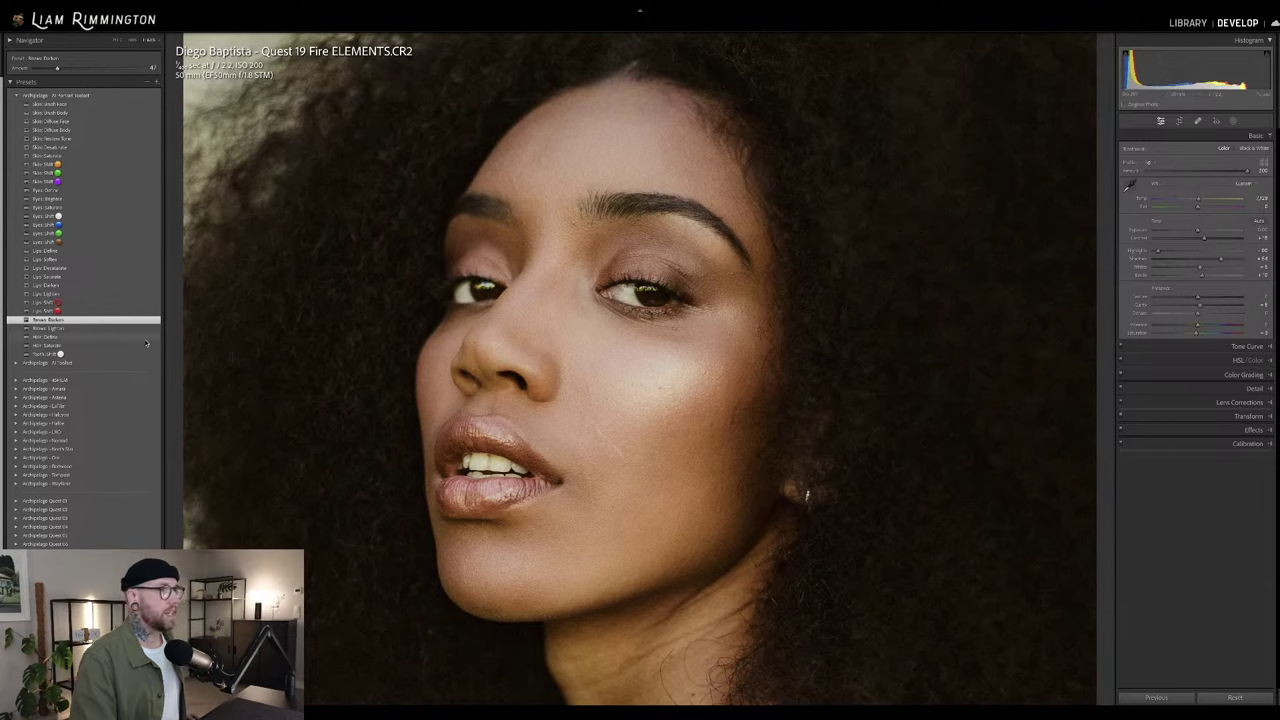
- Apply the Hair Saturate preset to the portrait and set its amount to about 116
{"action": "left_click_drag", "start_coordinate": [565, 165], "coordinate": [565, 286]}
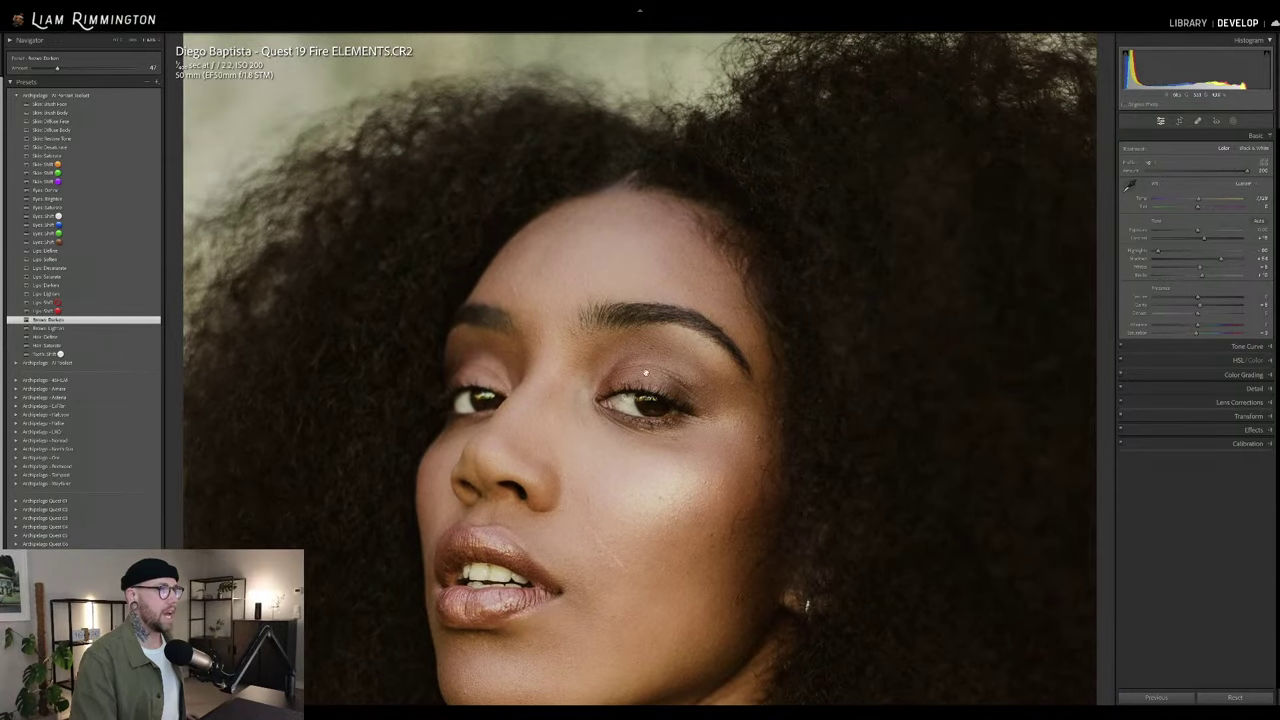
{"action": "left_click", "coordinate": [141, 345]}
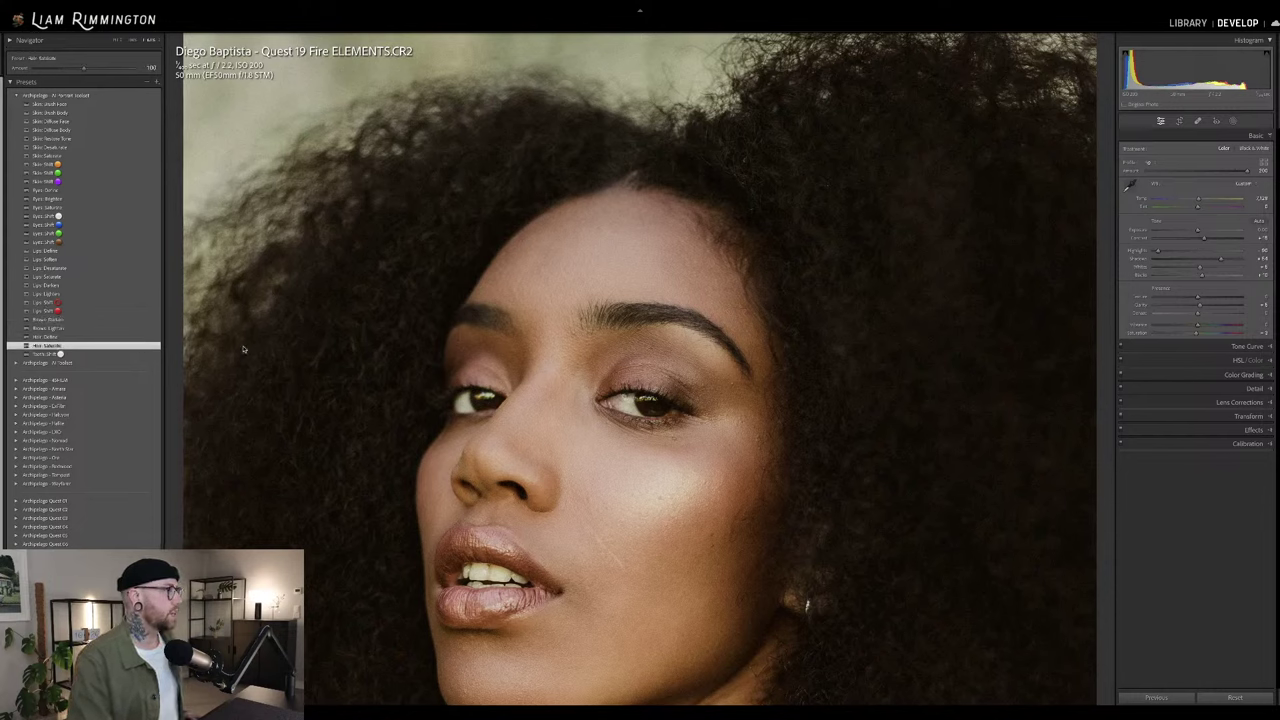
{"action": "left_click_drag", "start_coordinate": [84, 68], "coordinate": [45, 68]}
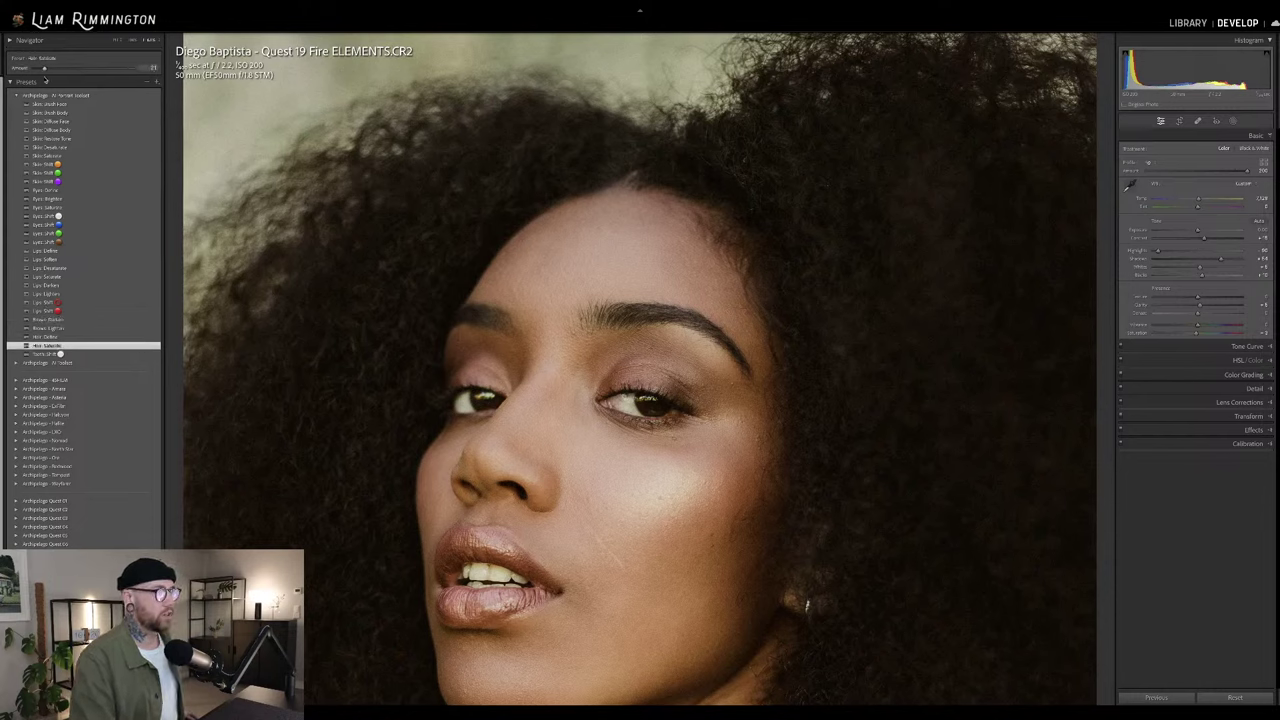
{"action": "left_click_drag", "start_coordinate": [133, 68], "coordinate": [91, 80]}
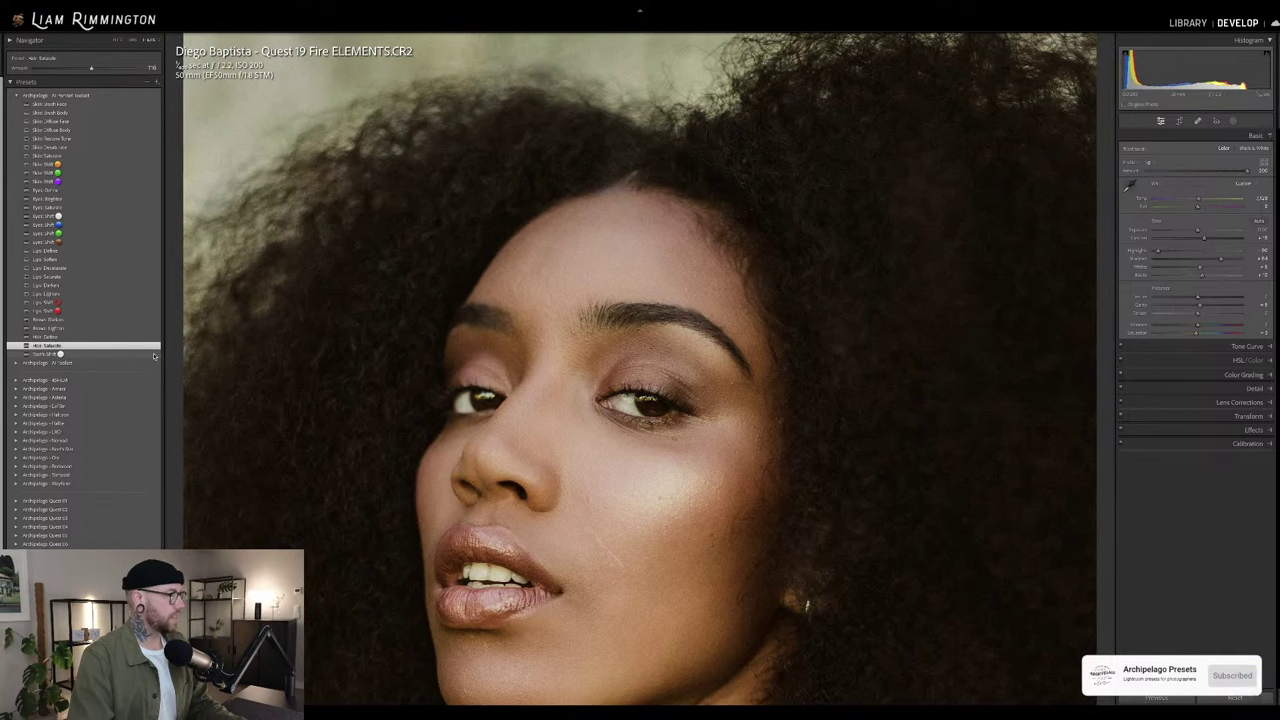
- Apply the white Teeth Shift preset to the portrait and set its amount to about 46
{"action": "left_click_drag", "start_coordinate": [434, 420], "coordinate": [474, 312]}
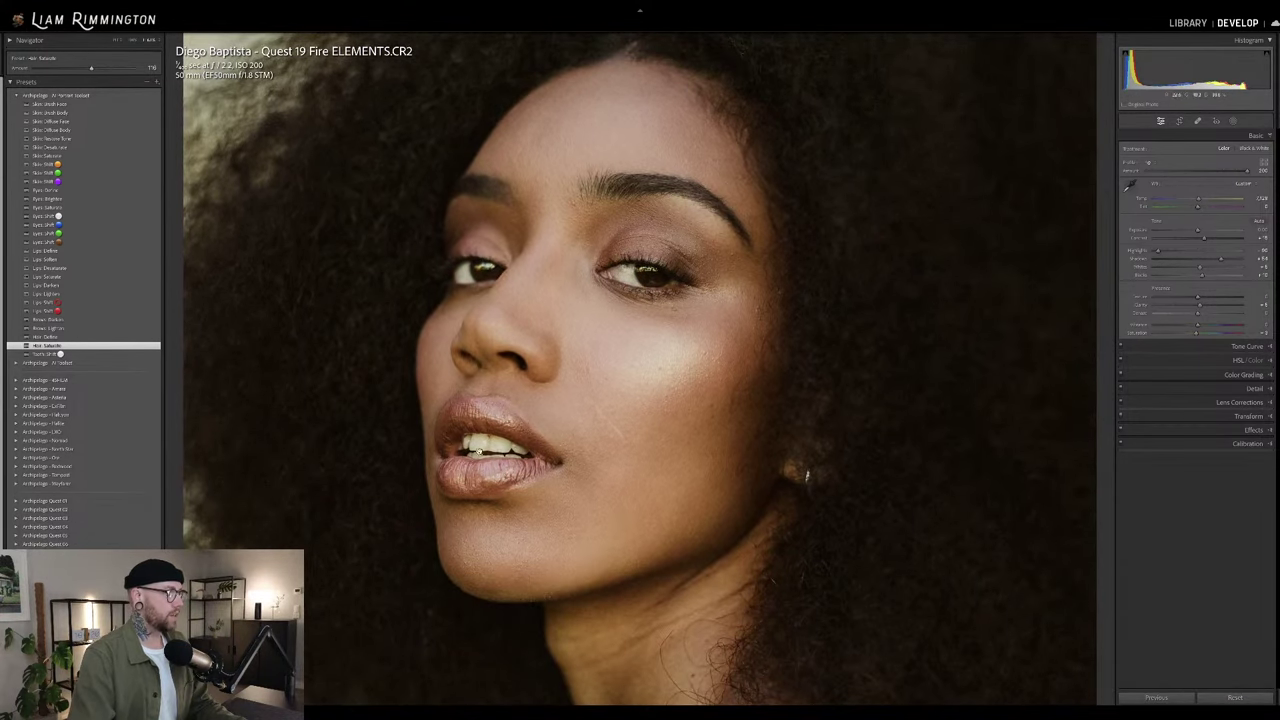
{"action": "left_click", "coordinate": [142, 355]}
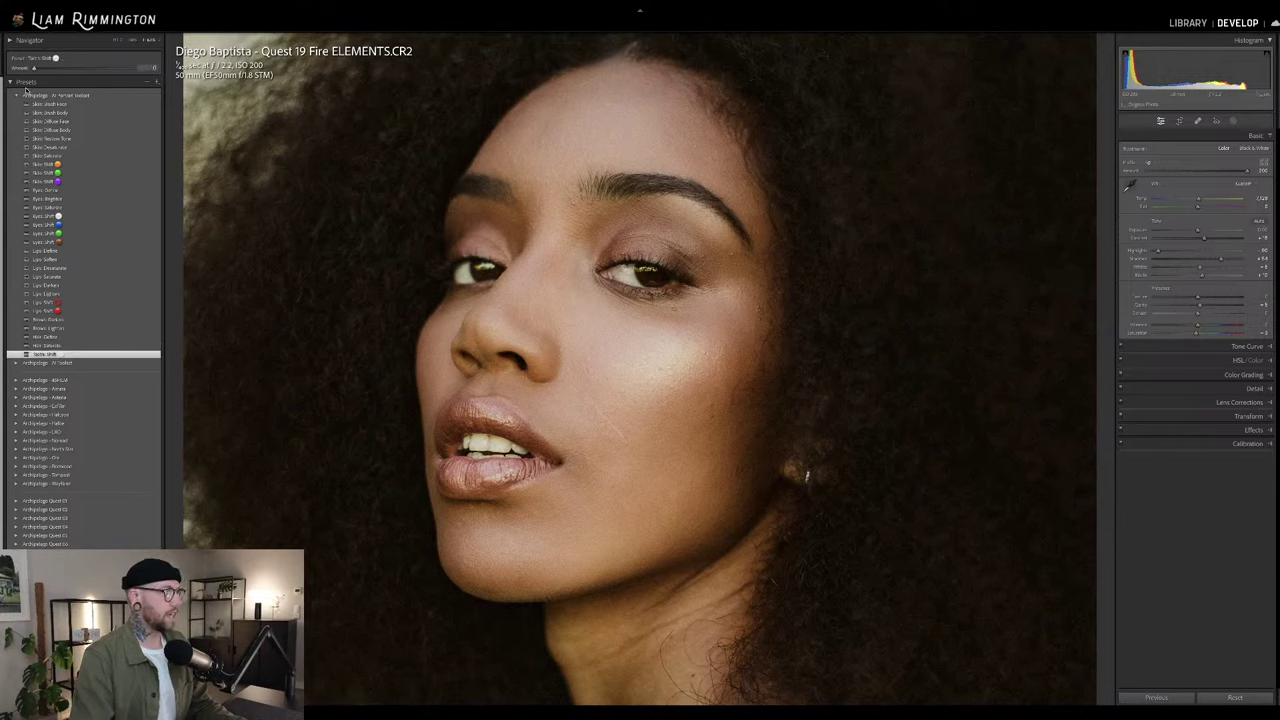
{"action": "left_click_drag", "start_coordinate": [26, 90], "coordinate": [194, 92]}
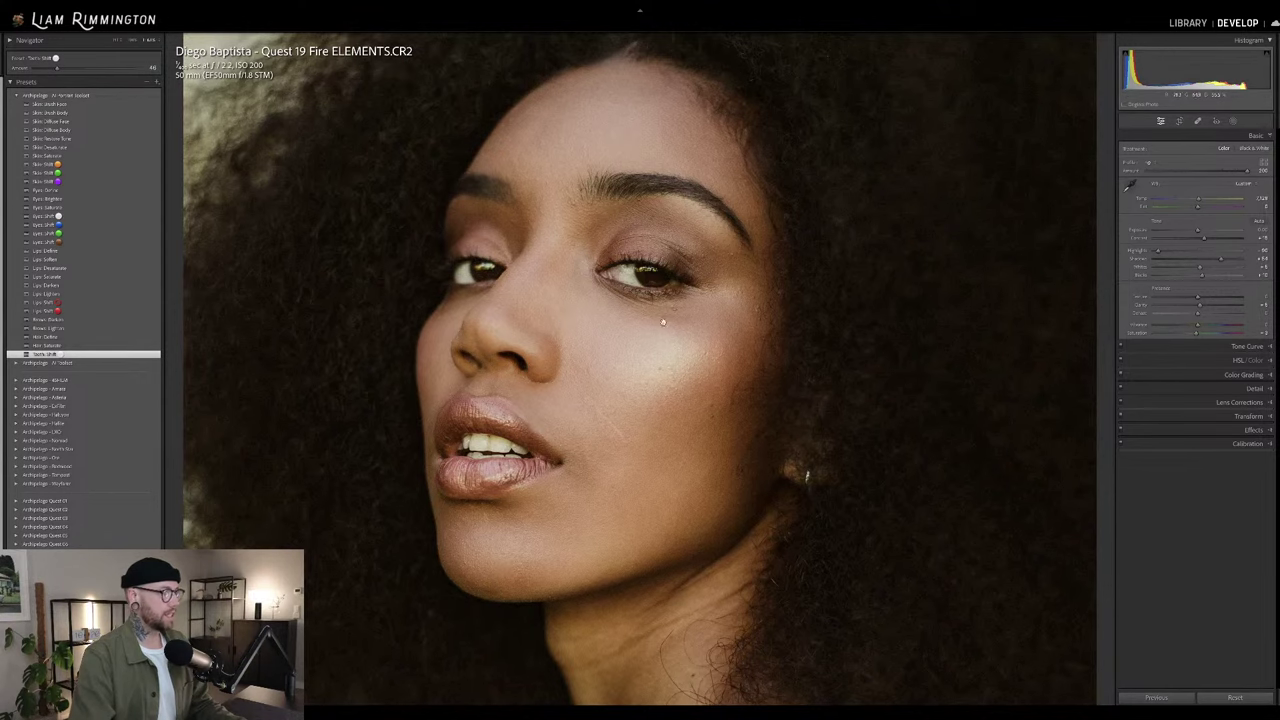
- Reselect the Eyes Define preset, raise its amount to about 79, and check the portrait's list of masks
{"action": "left_click_drag", "start_coordinate": [668, 336], "coordinate": [674, 386]}
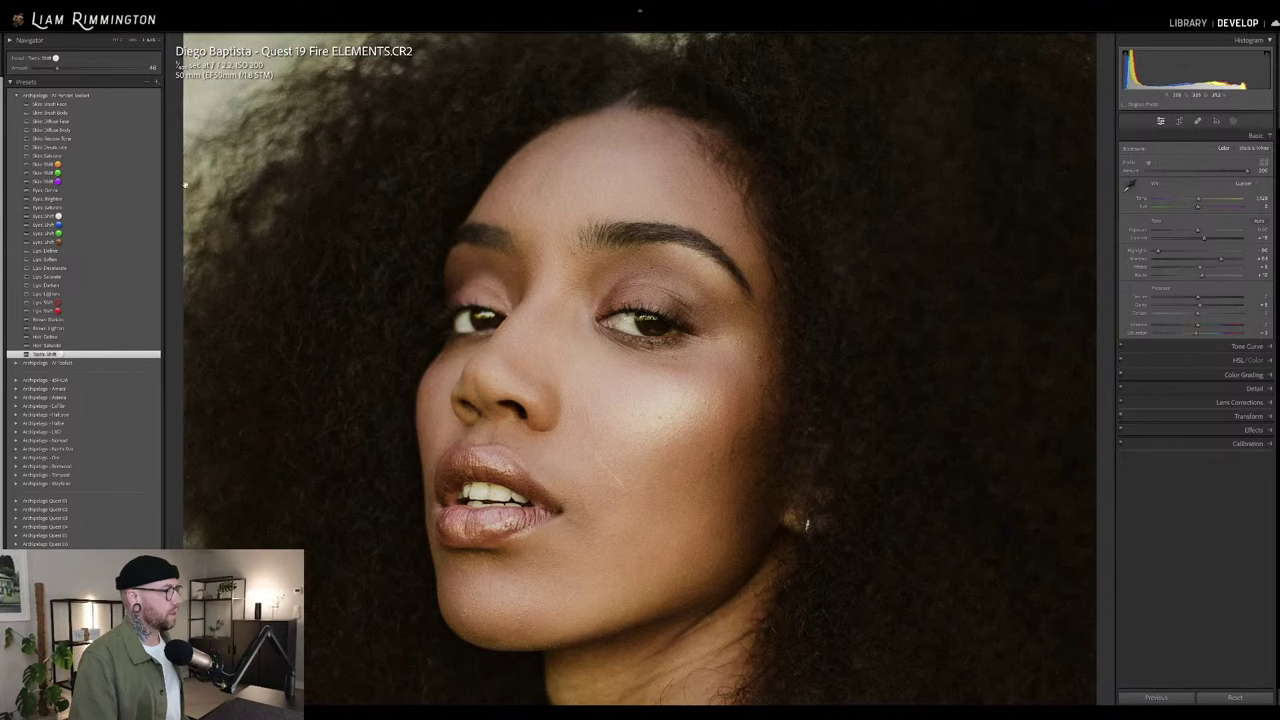
{"action": "left_click", "coordinate": [106, 190]}
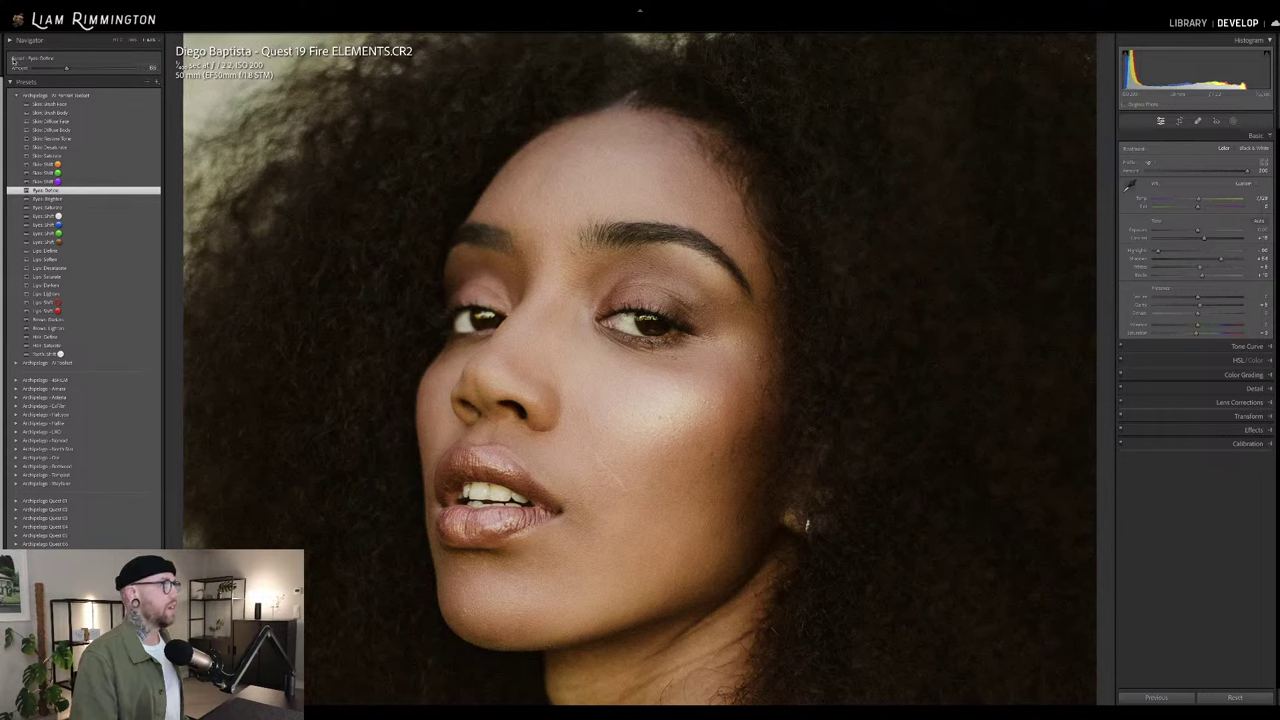
{"action": "mouse_move", "coordinate": [68, 67]}
{"action": "left_mouse_down"}
{"action": "mouse_move", "coordinate": [51, 68]}
{"action": "mouse_move", "coordinate": [75, 78]}
{"action": "left_mouse_up"}
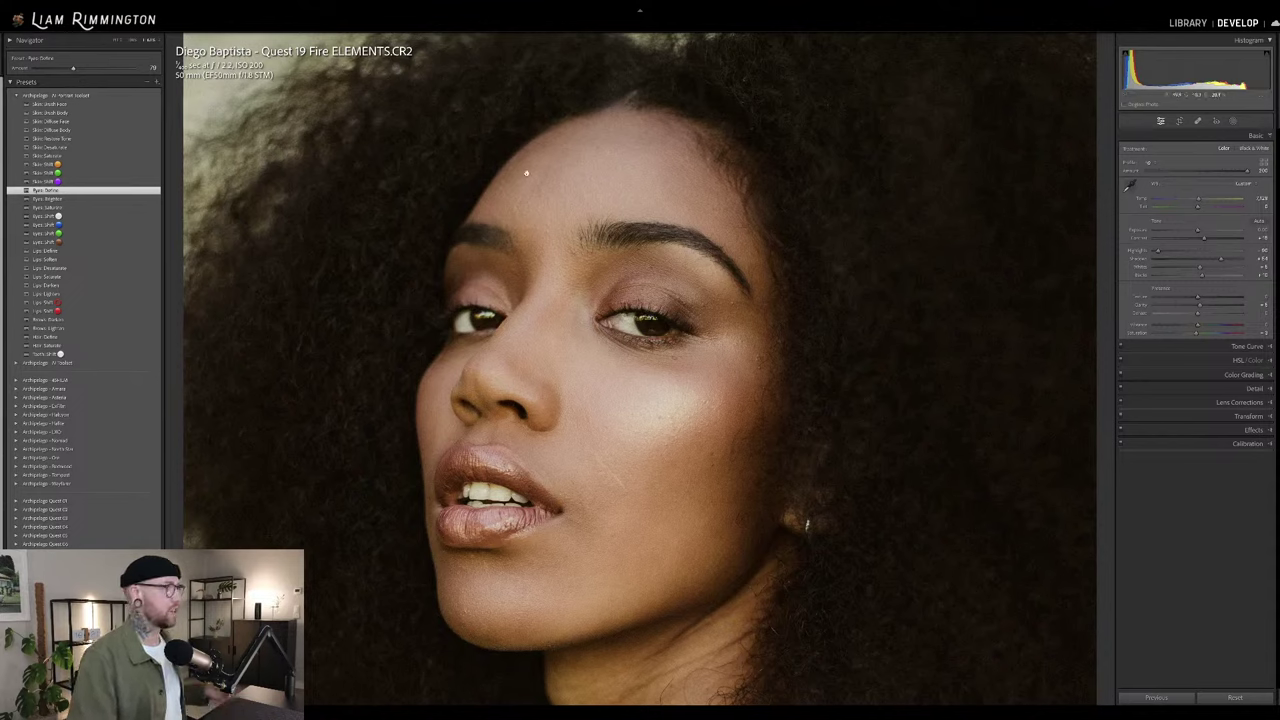
{"action": "left_click", "coordinate": [1233, 121]}
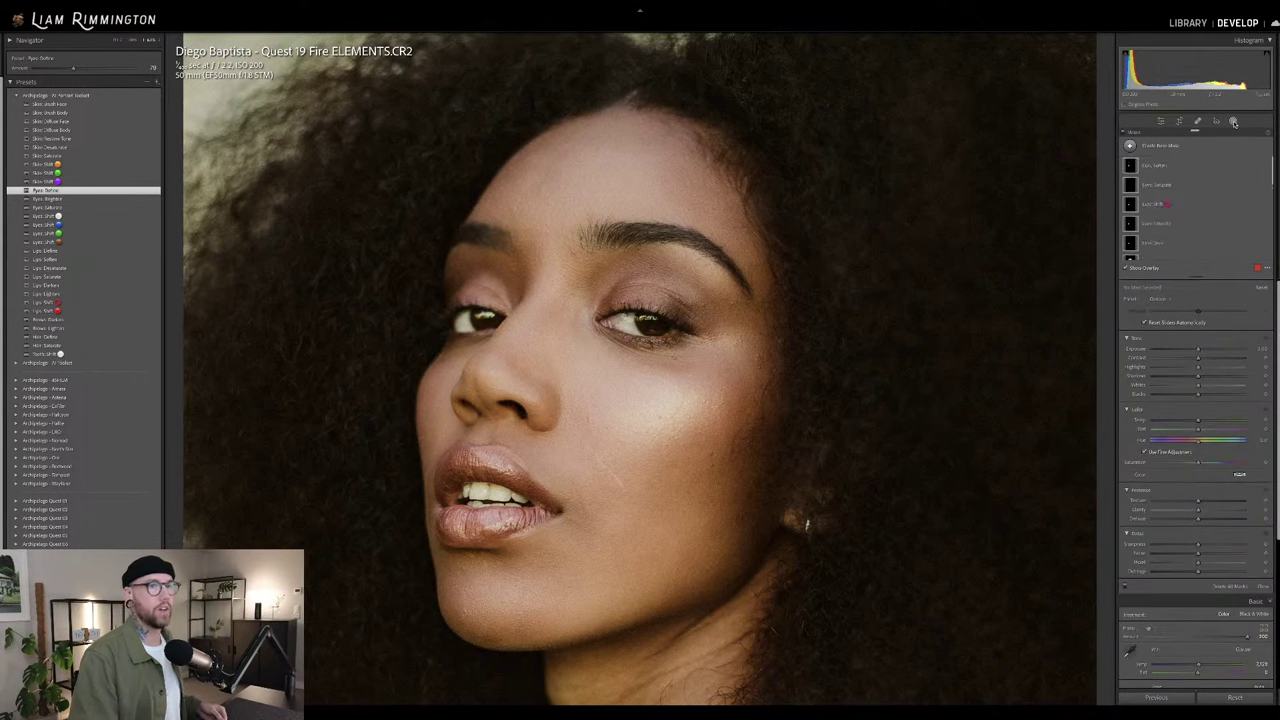
{"action": "left_click", "coordinate": [1233, 121]}
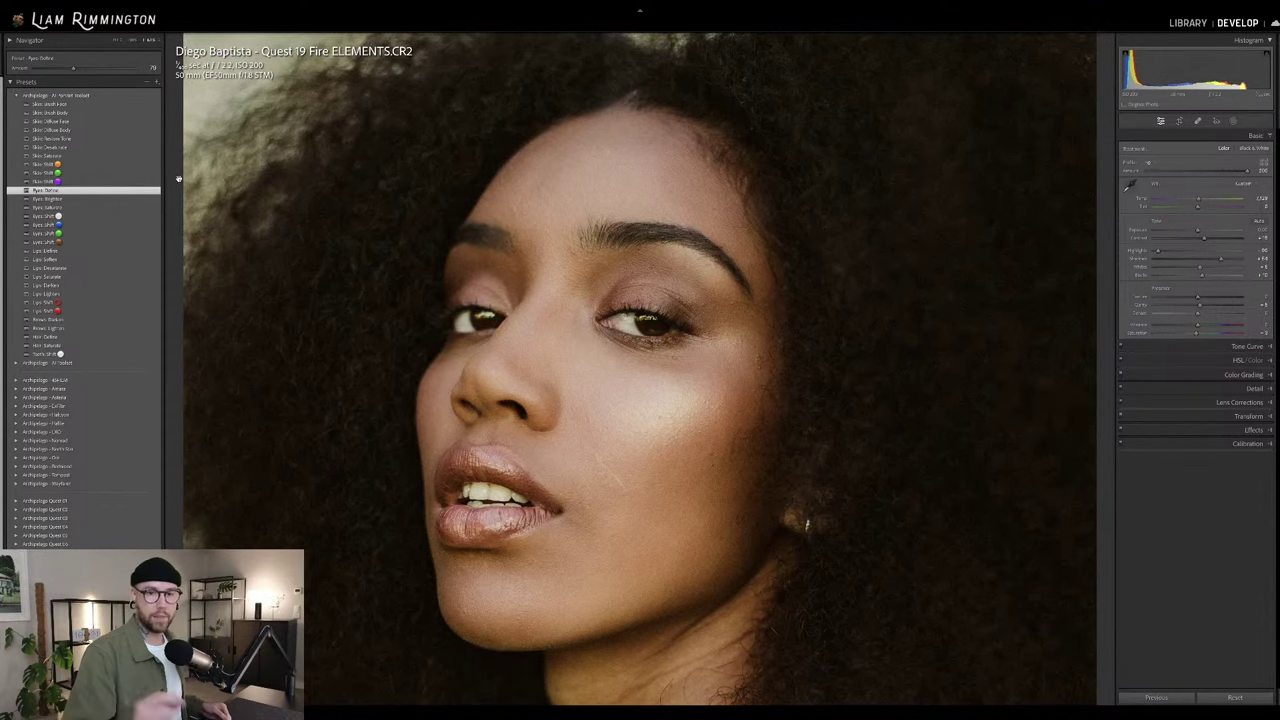
- Compare the whole retouched portrait repeatedly with the original to examine the overall effect of the presets
{"action": "left_click", "coordinate": [750, 366]}
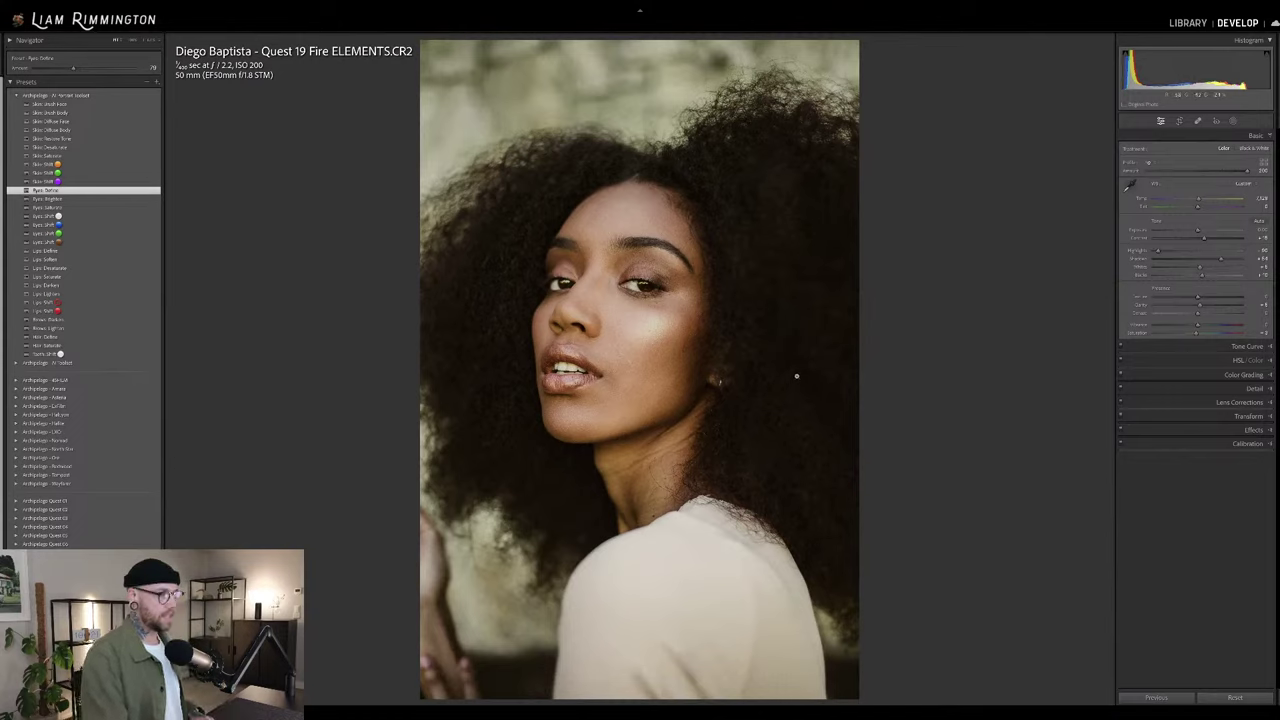
{"action": "key", "text": "backslash"}
{"action": "key", "text": "backslash"}
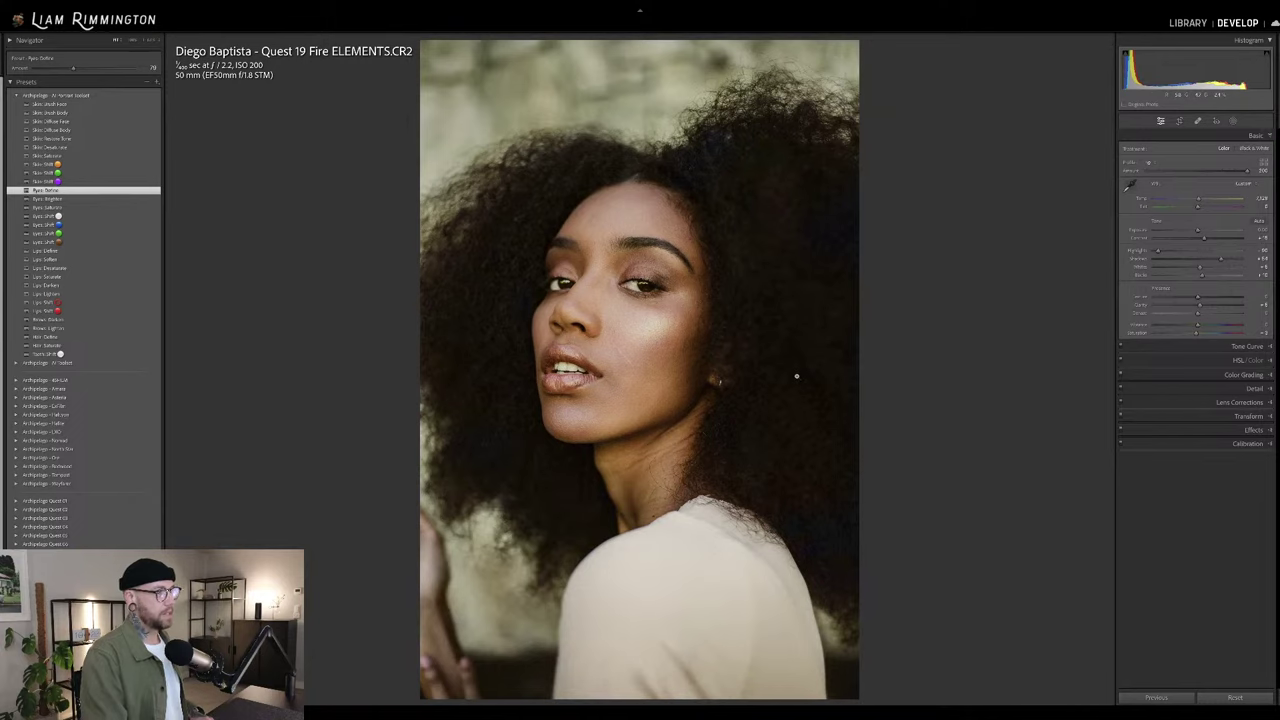
{"action": "key", "text": "backslash"}
{"action": "key", "text": "backslash"}
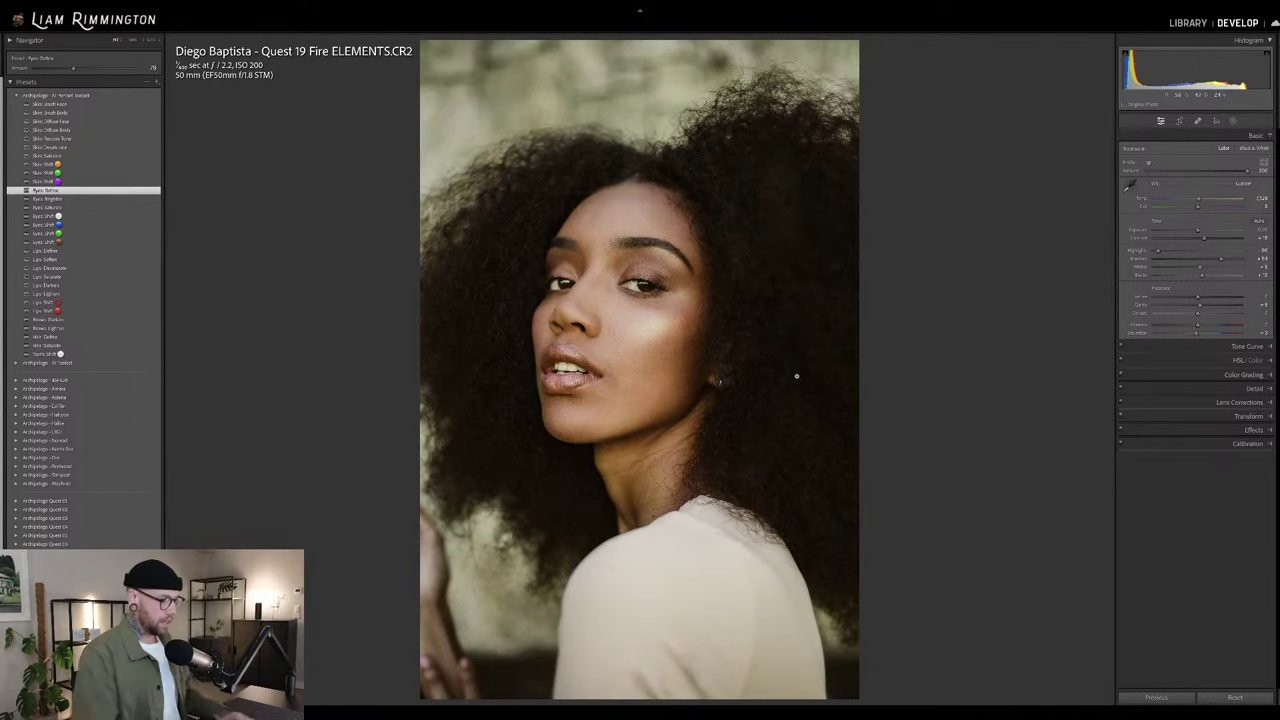
{"action": "left_click", "coordinate": [790, 375]}
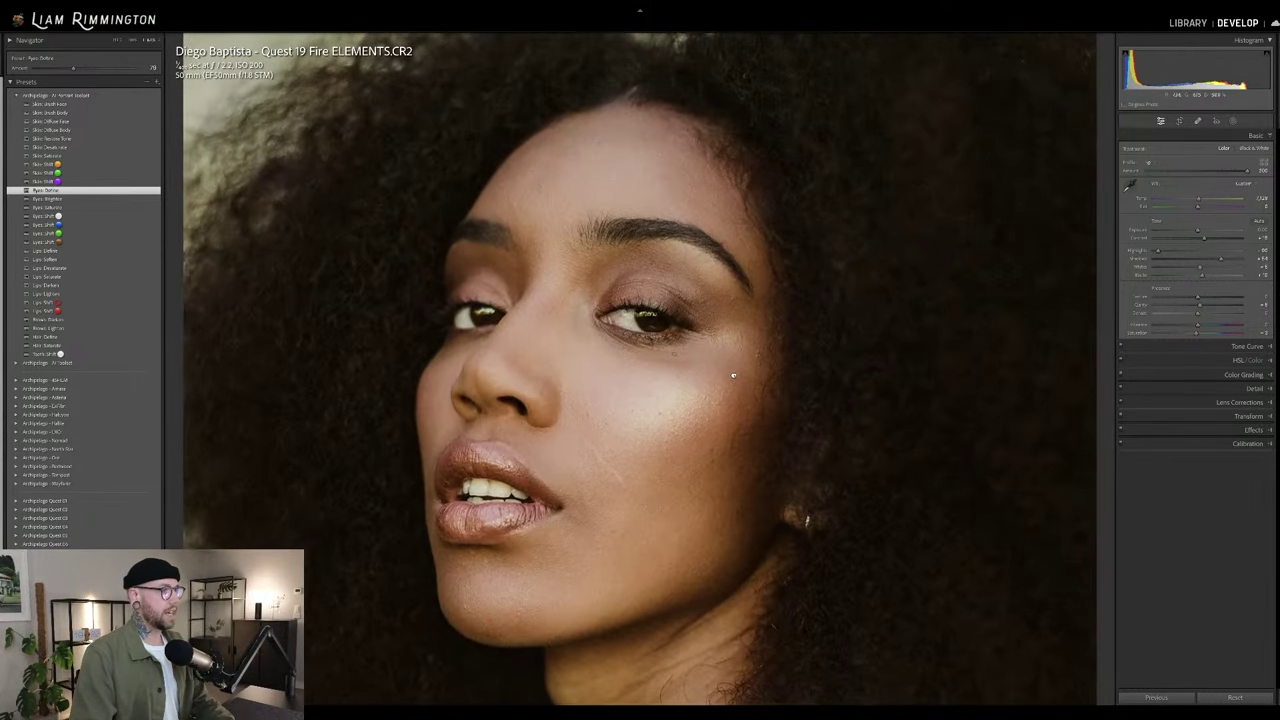
- Examine the retouched portrait beside its original in a side-by-side before/after view, both close up and as a whole
{"action": "key", "text": "y"}
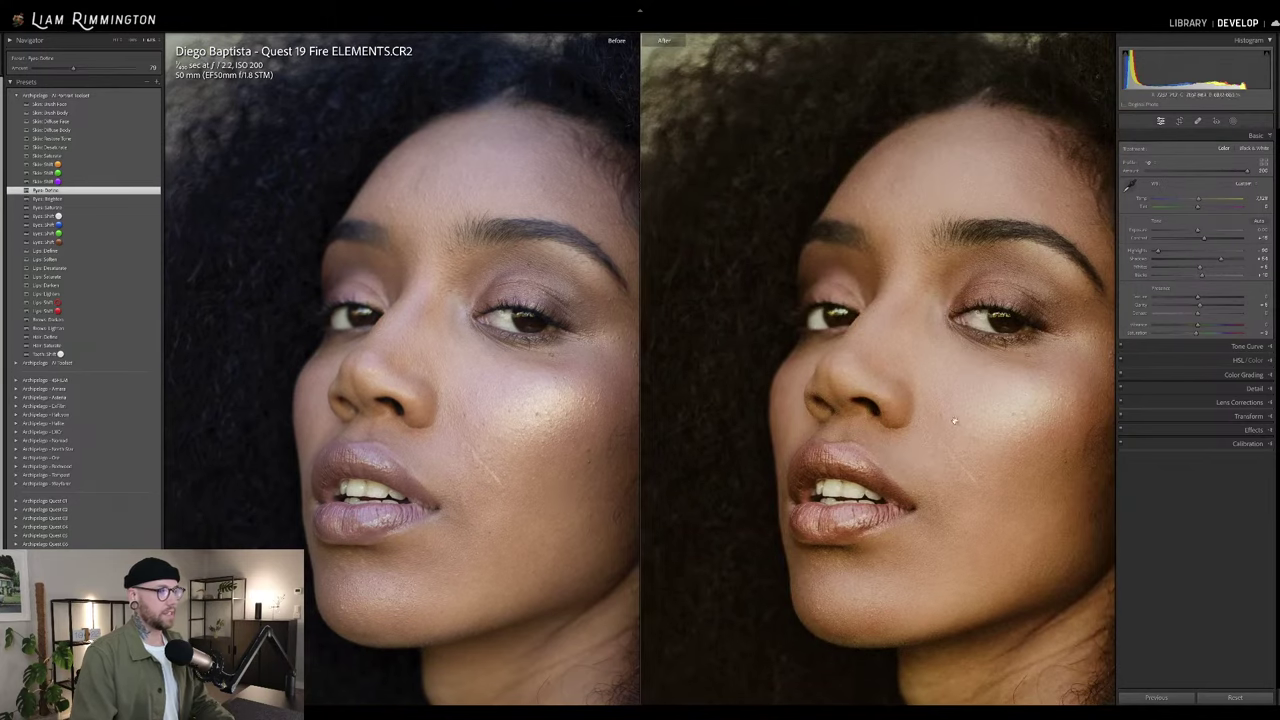
{"action": "left_click_drag", "start_coordinate": [955, 421], "coordinate": [886, 424]}
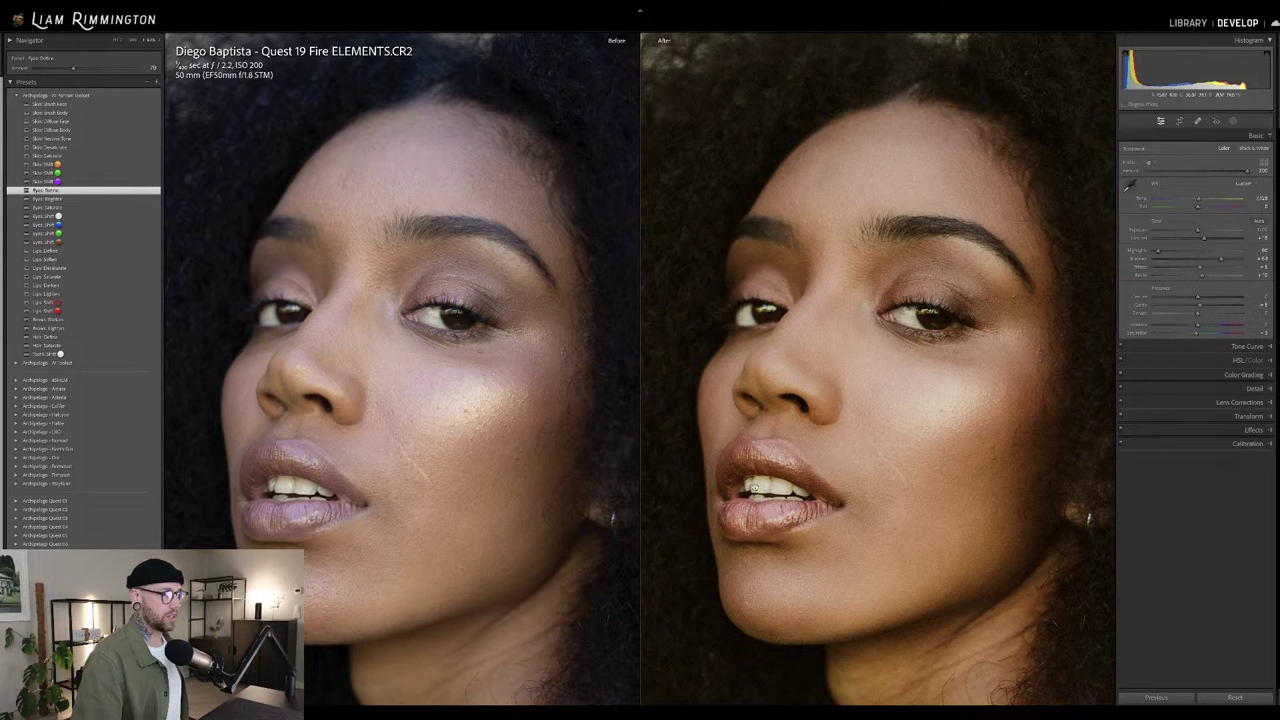
{"action": "mouse_move", "coordinate": [910, 517]}
{"action": "left_mouse_down"}
{"action": "mouse_move", "coordinate": [894, 559]}
{"action": "mouse_move", "coordinate": [892, 511]}
{"action": "mouse_move", "coordinate": [899, 522]}
{"action": "left_mouse_up"}
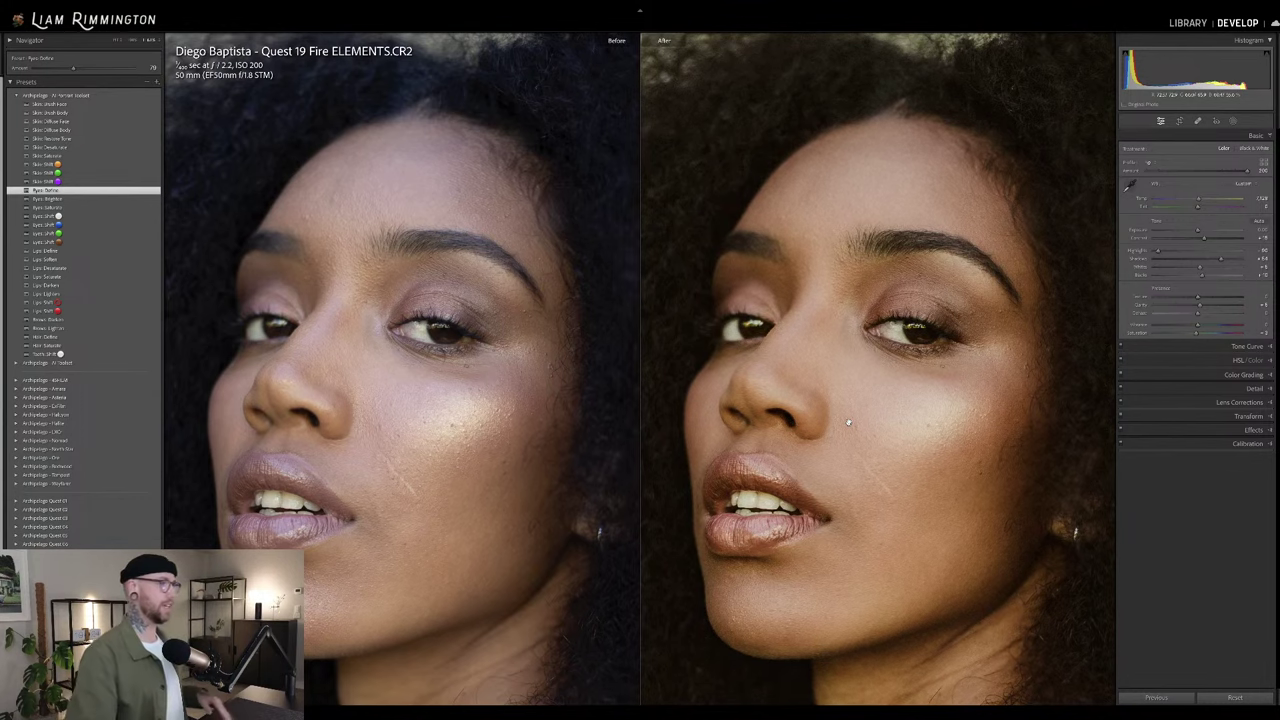
{"action": "left_click", "coordinate": [832, 417]}
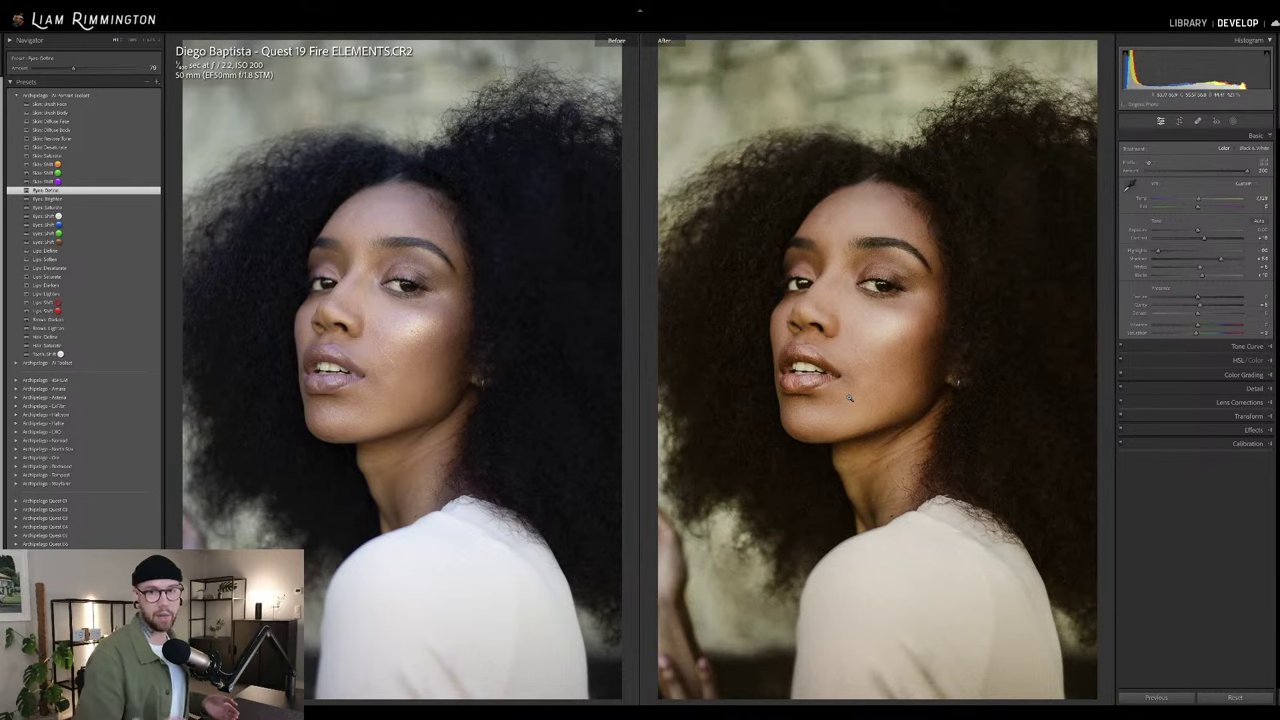
{"action": "key", "text": "y"}
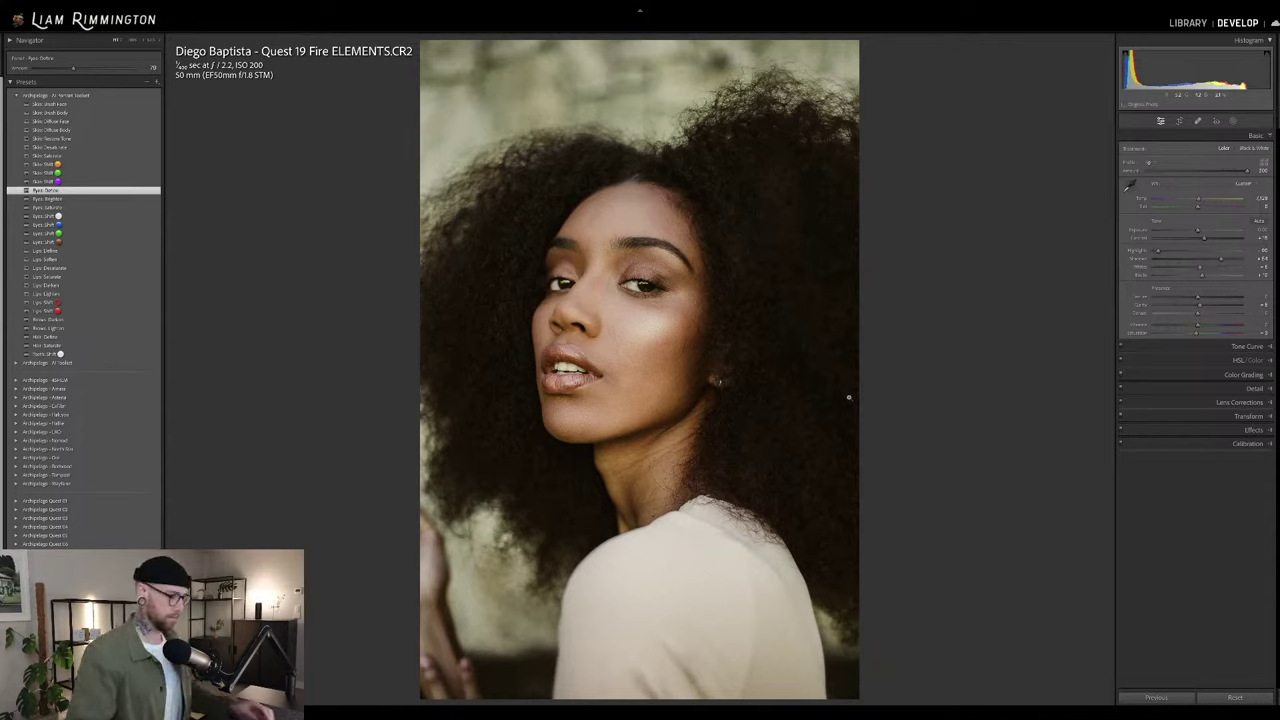
- Switch to the next portrait, FOURXFIVE 03.NEF, and compare its base edit repeatedly with the original
{"action": "key", "text": "Right"}
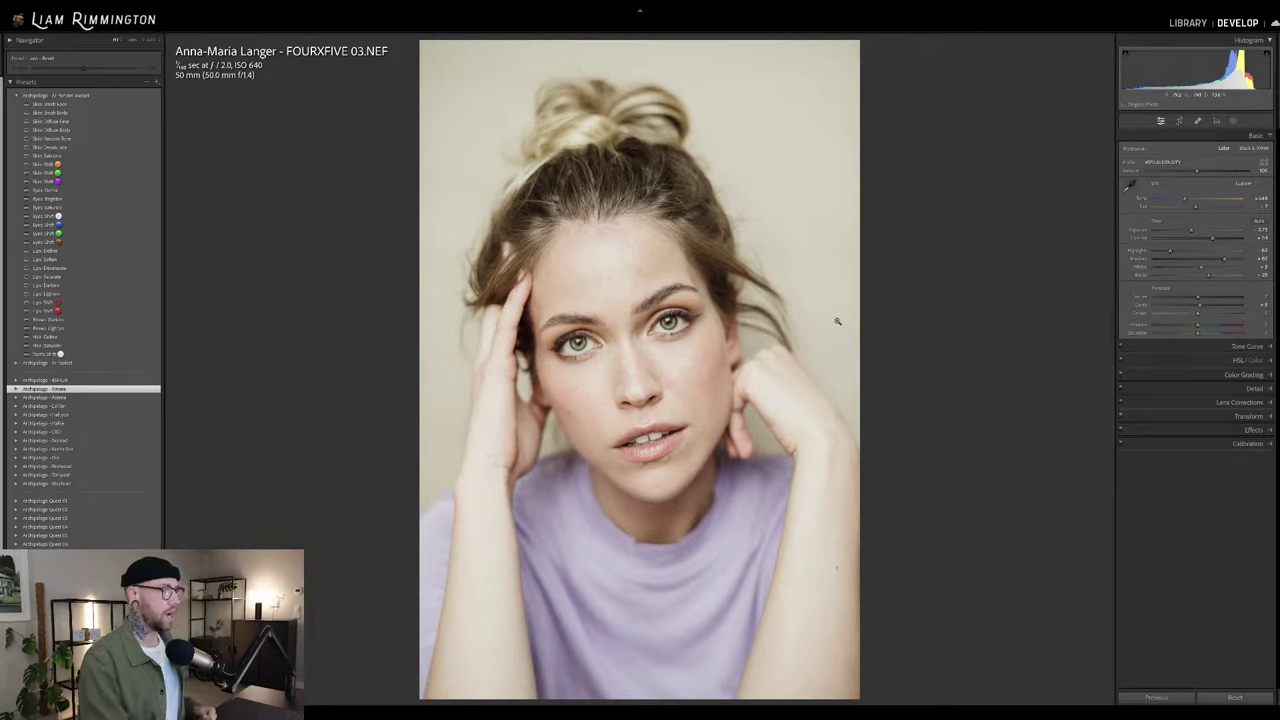
{"action": "key", "text": "backslash"}
{"action": "key", "text": "backslash"}
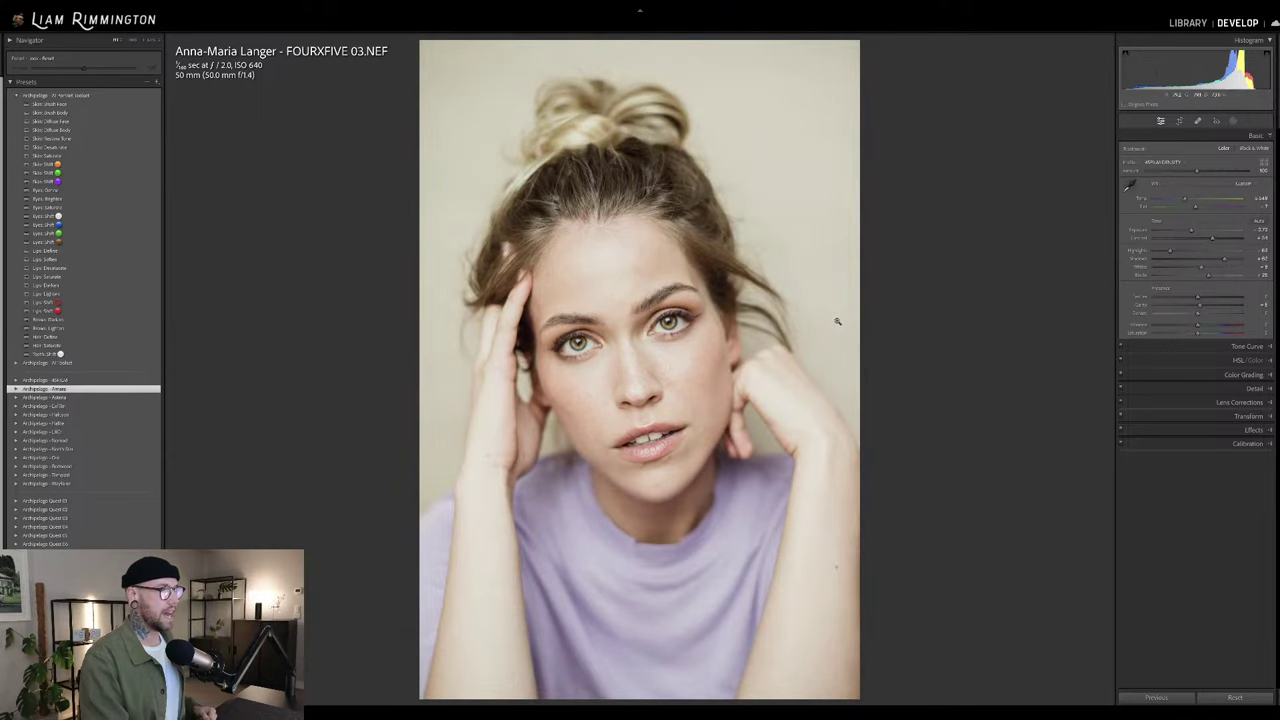
{"action": "key", "text": "backslash"}
{"action": "key", "text": "backslash"}
{"action": "key", "text": "backslash"}
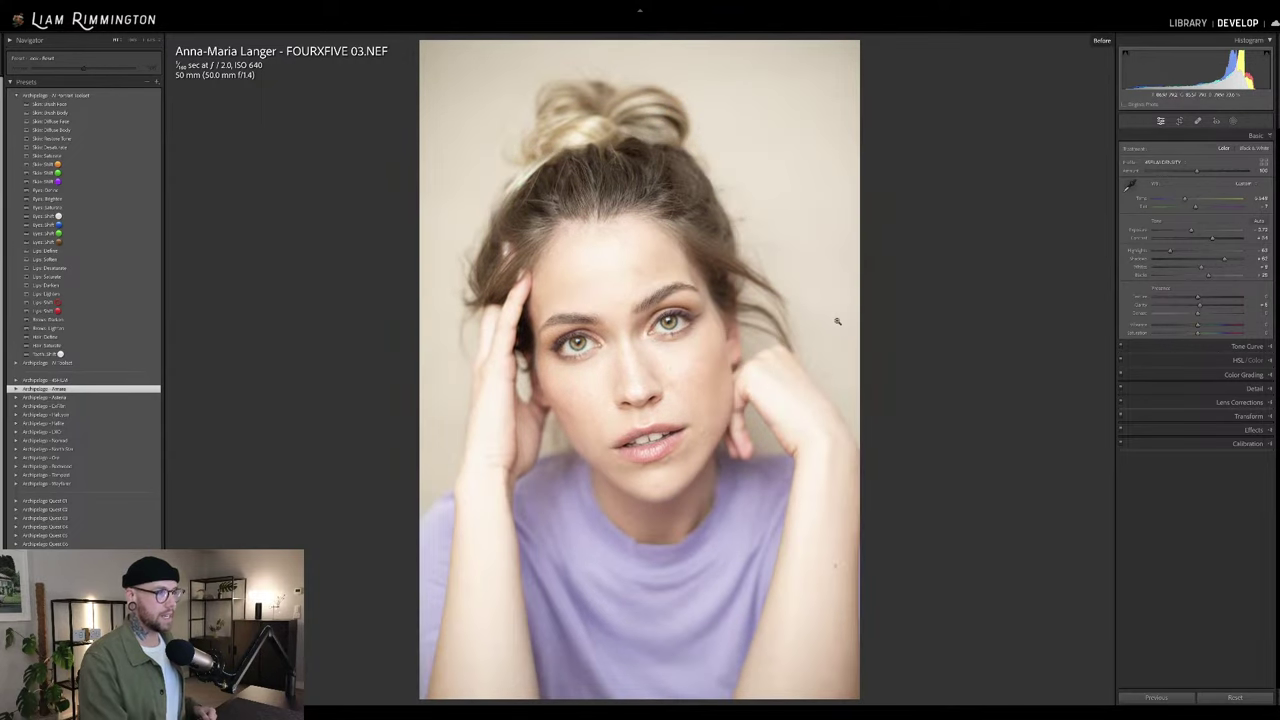
{"action": "key", "text": "backslash"}
{"action": "key", "text": "backslash"}
{"action": "key", "text": "backslash"}
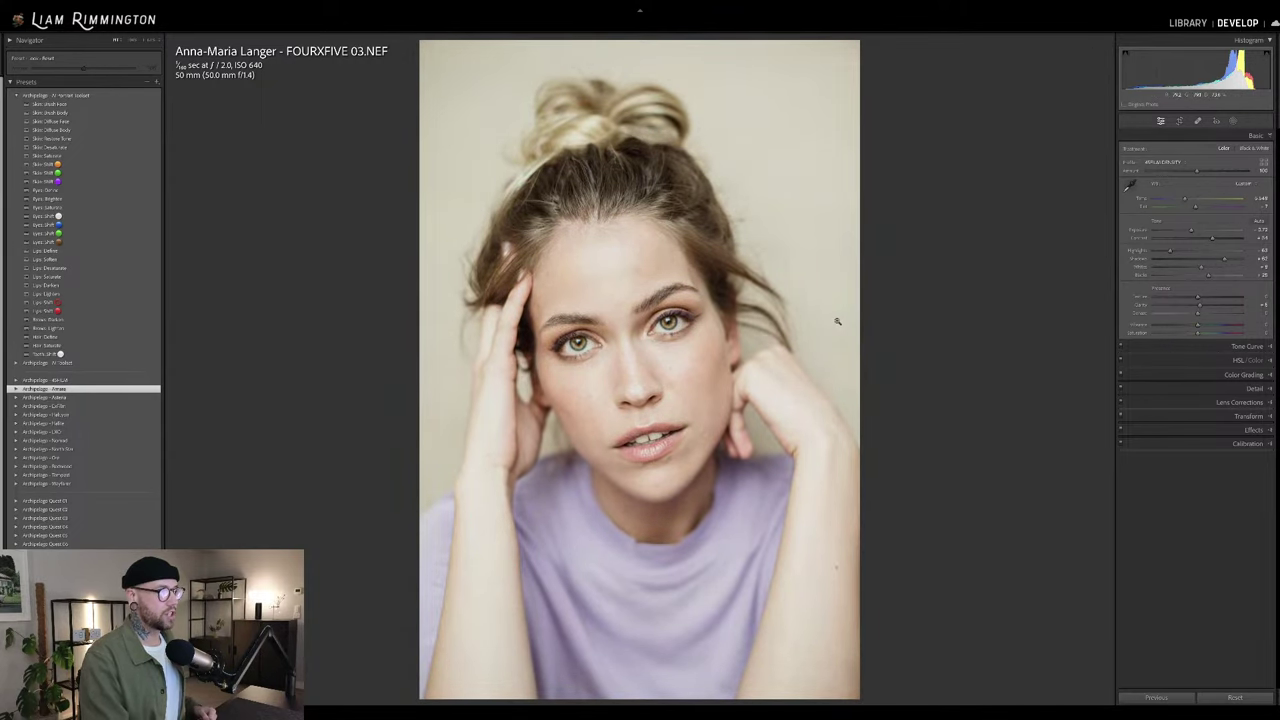
- Compare the base edit with the original once more, and apply the Skin Diffuse Face preset at an amount of about 51
{"action": "key", "text": "backslash"}
{"action": "key", "text": "backslash"}
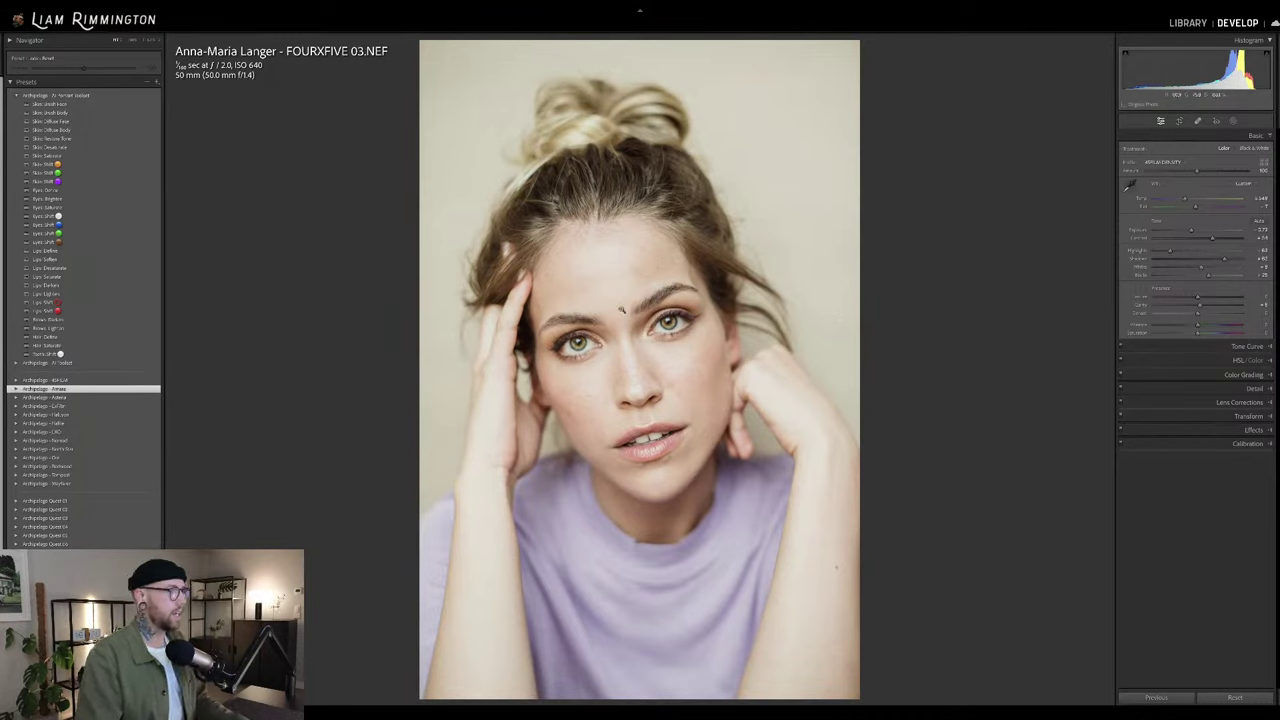
{"action": "left_click", "coordinate": [607, 308]}
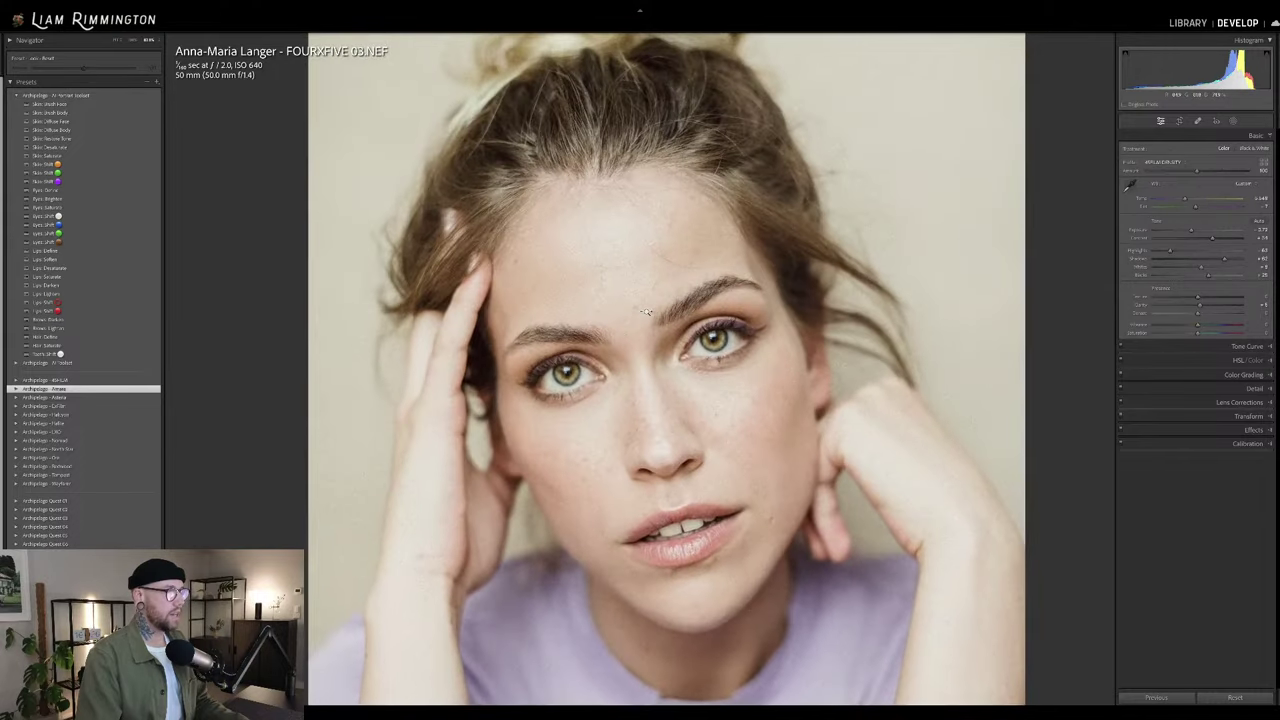
{"action": "key", "text": "ctrl+equal"}
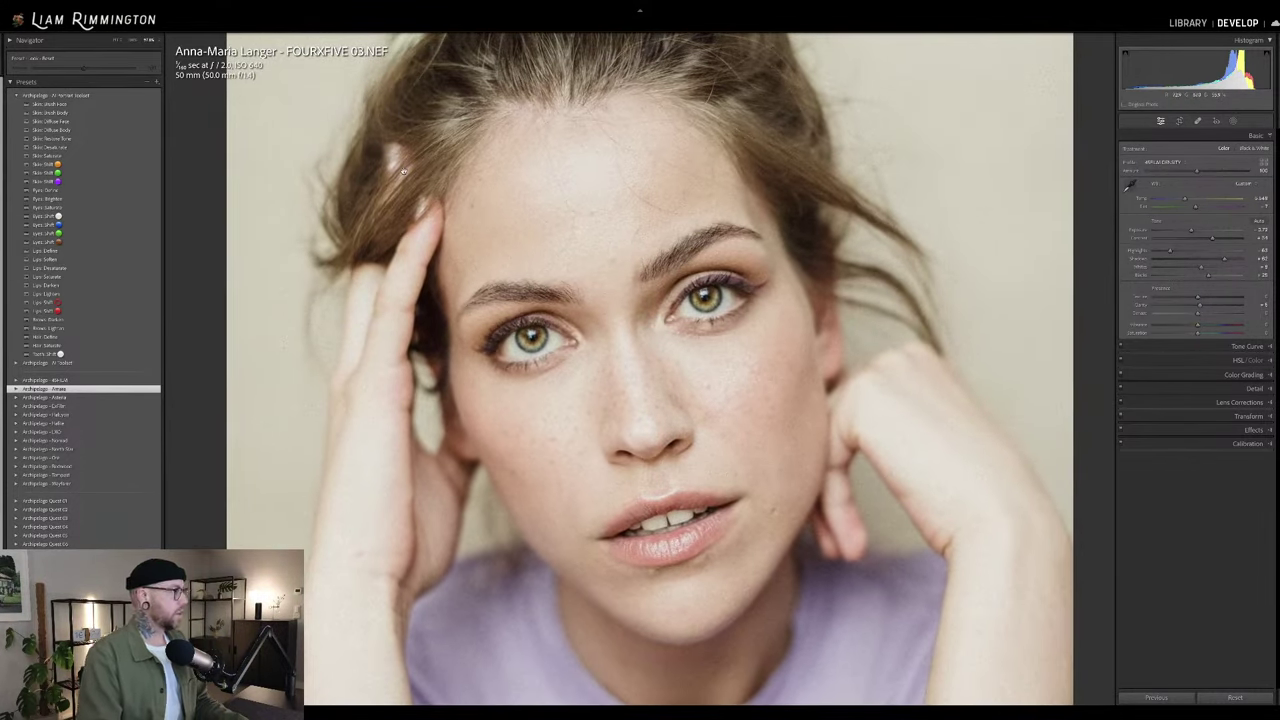
{"action": "left_click", "coordinate": [140, 123]}
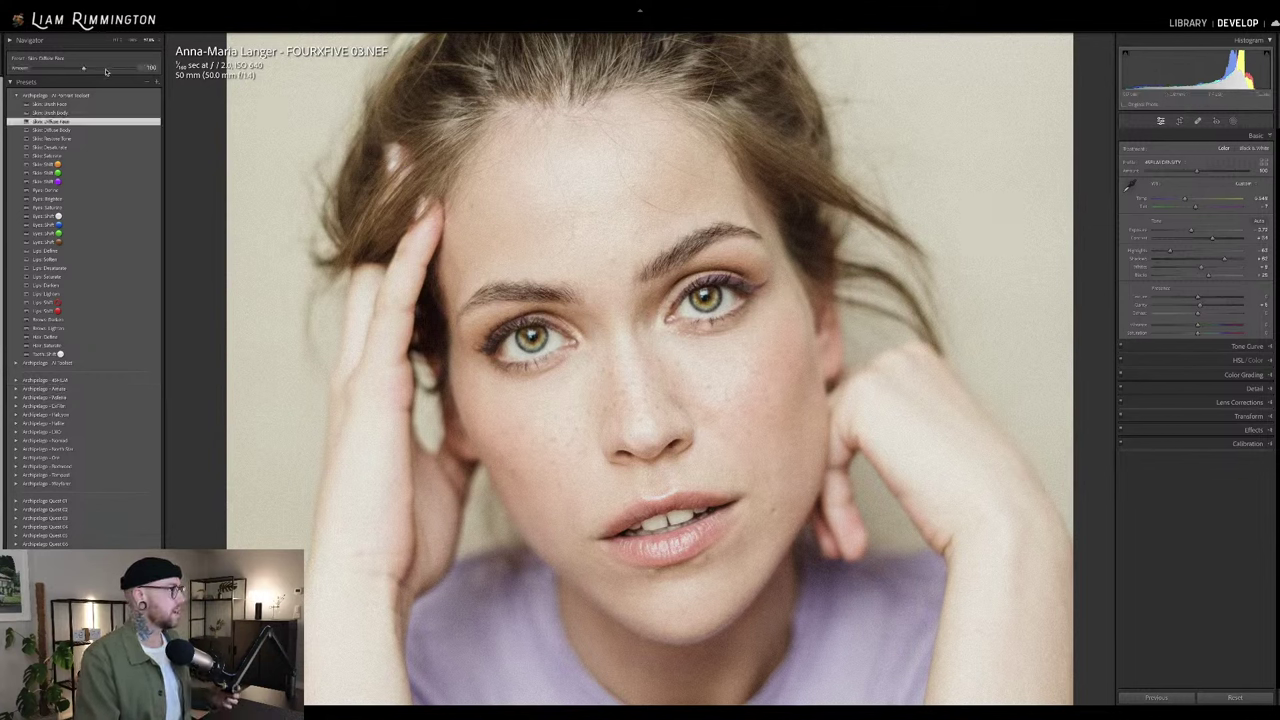
{"action": "left_click_drag", "start_coordinate": [83, 70], "coordinate": [59, 74]}
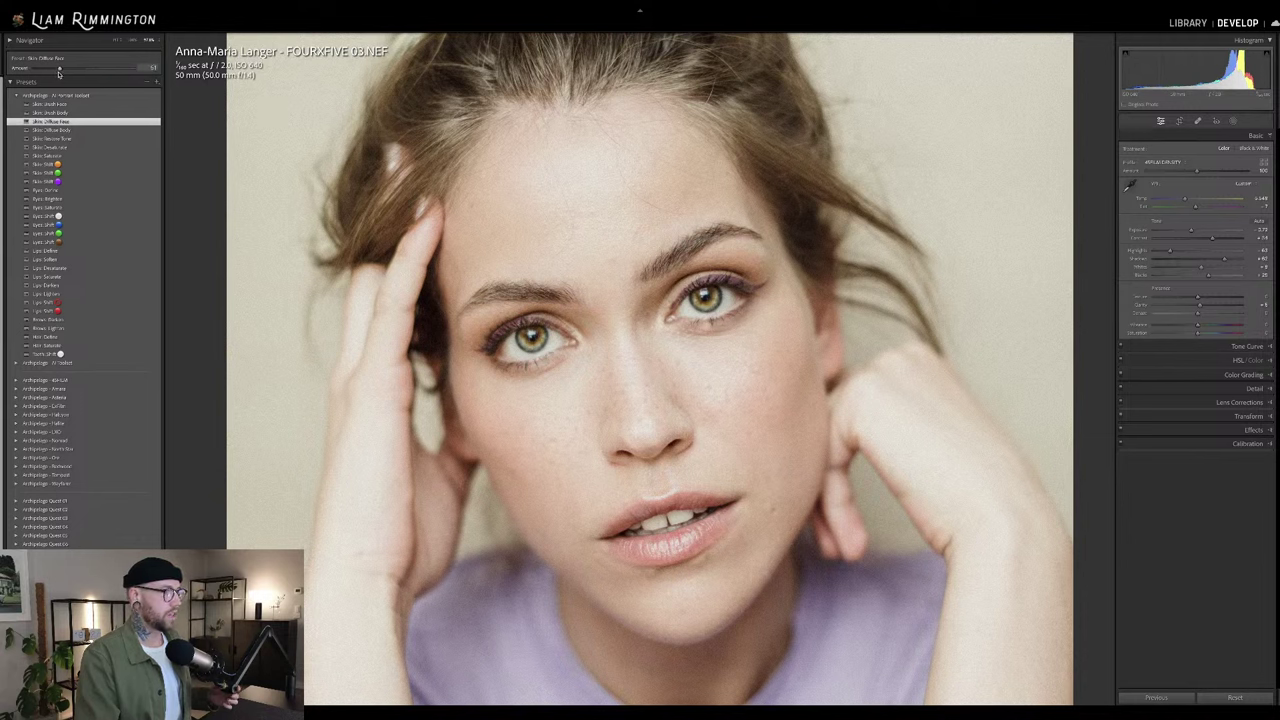
- Apply the first face preset in the Skin group at an amount of about 23 and check the whole portrait
{"action": "left_click", "coordinate": [130, 105]}
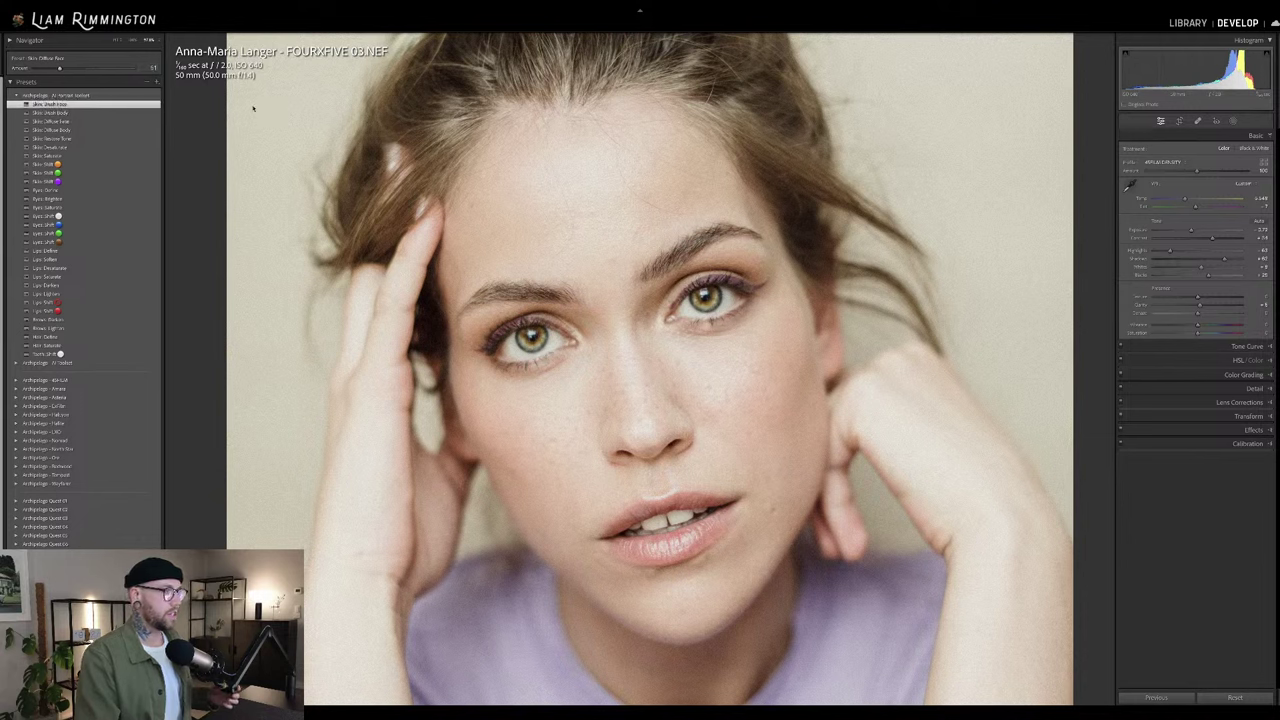
{"action": "left_click_drag", "start_coordinate": [63, 72], "coordinate": [45, 75]}
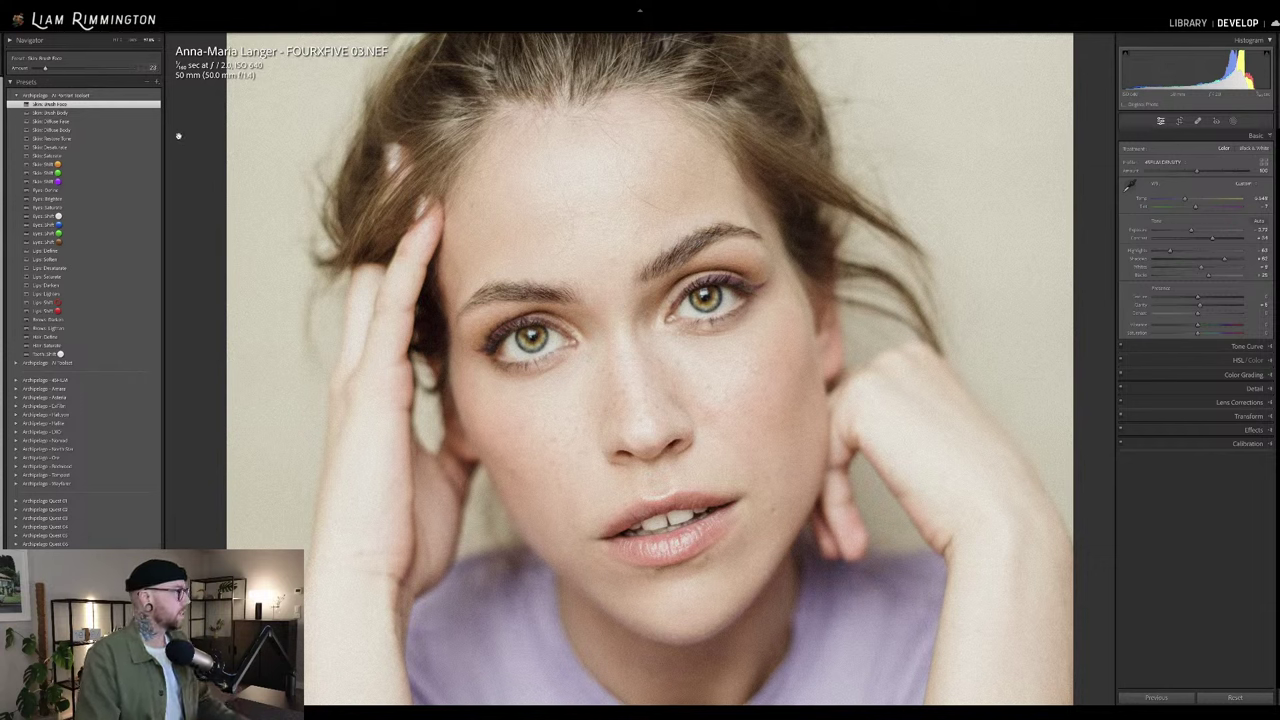
{"action": "left_click", "coordinate": [624, 293]}
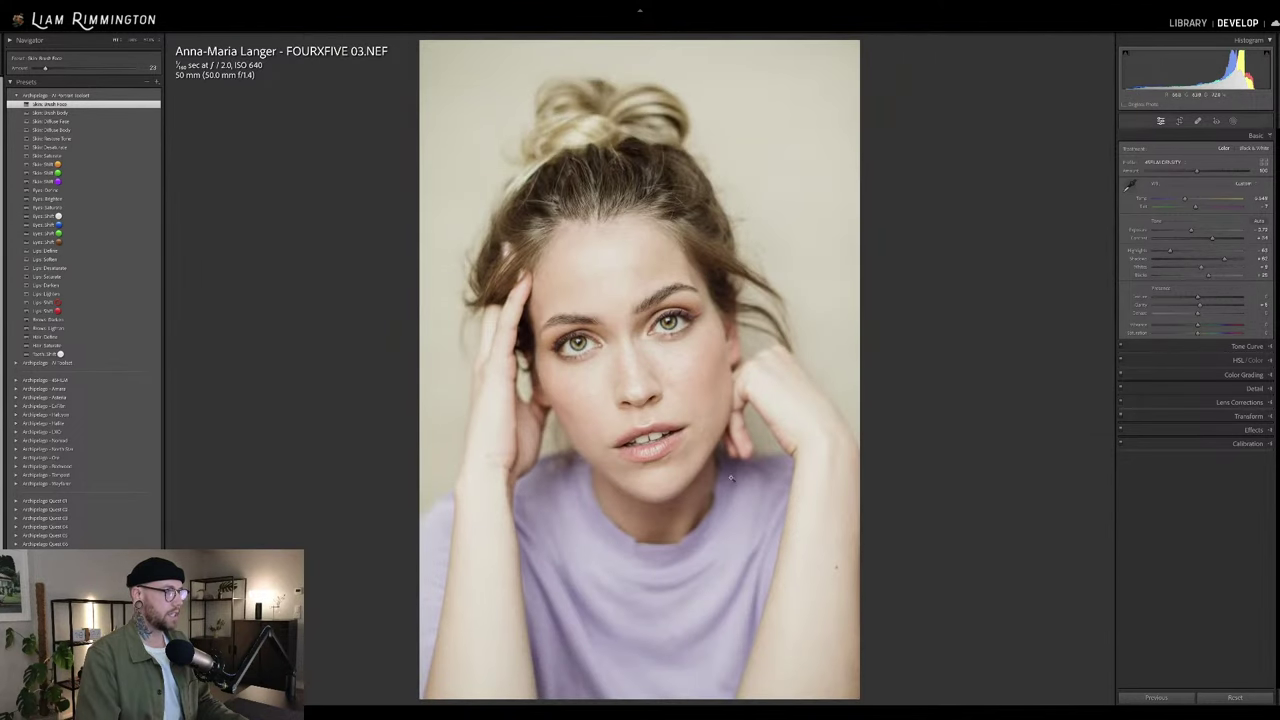
- Try lowering the portrait's Exposure to -0.92, undo it, and inspect the facial skin close up
{"action": "left_click_drag", "start_coordinate": [1200, 80], "coordinate": [1196, 80]}
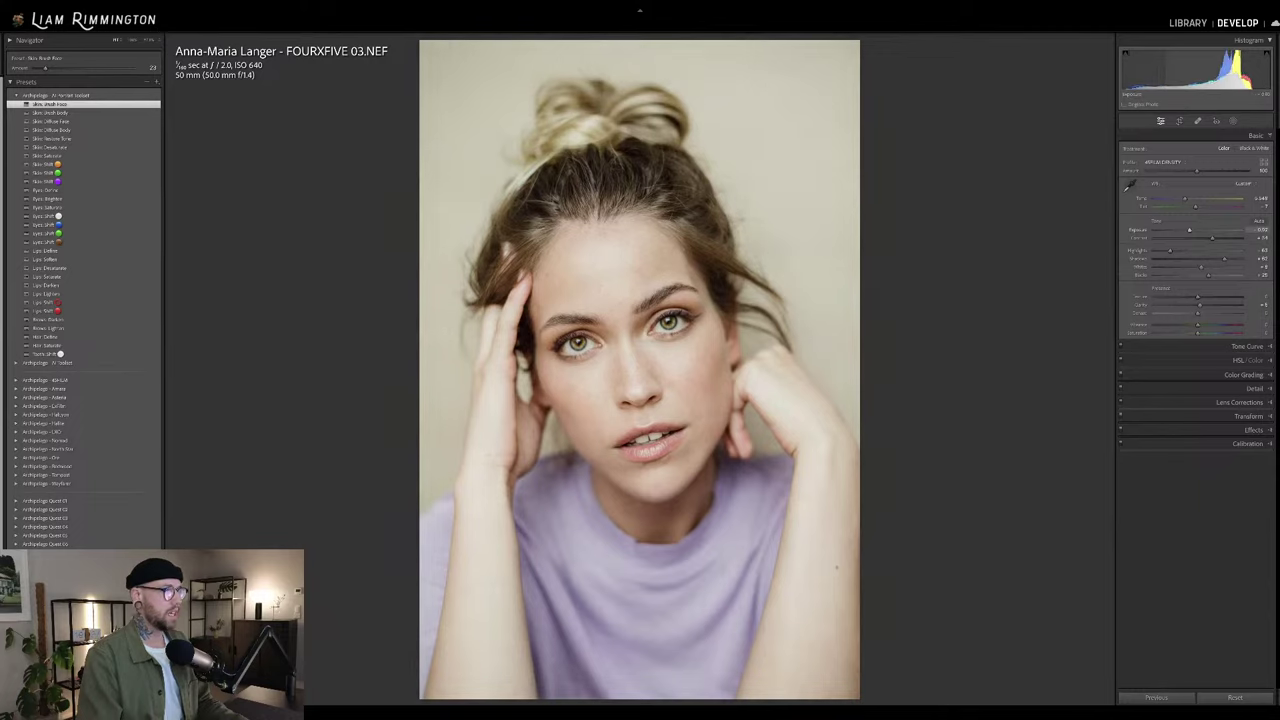
{"action": "key", "text": "ctrl+z"}
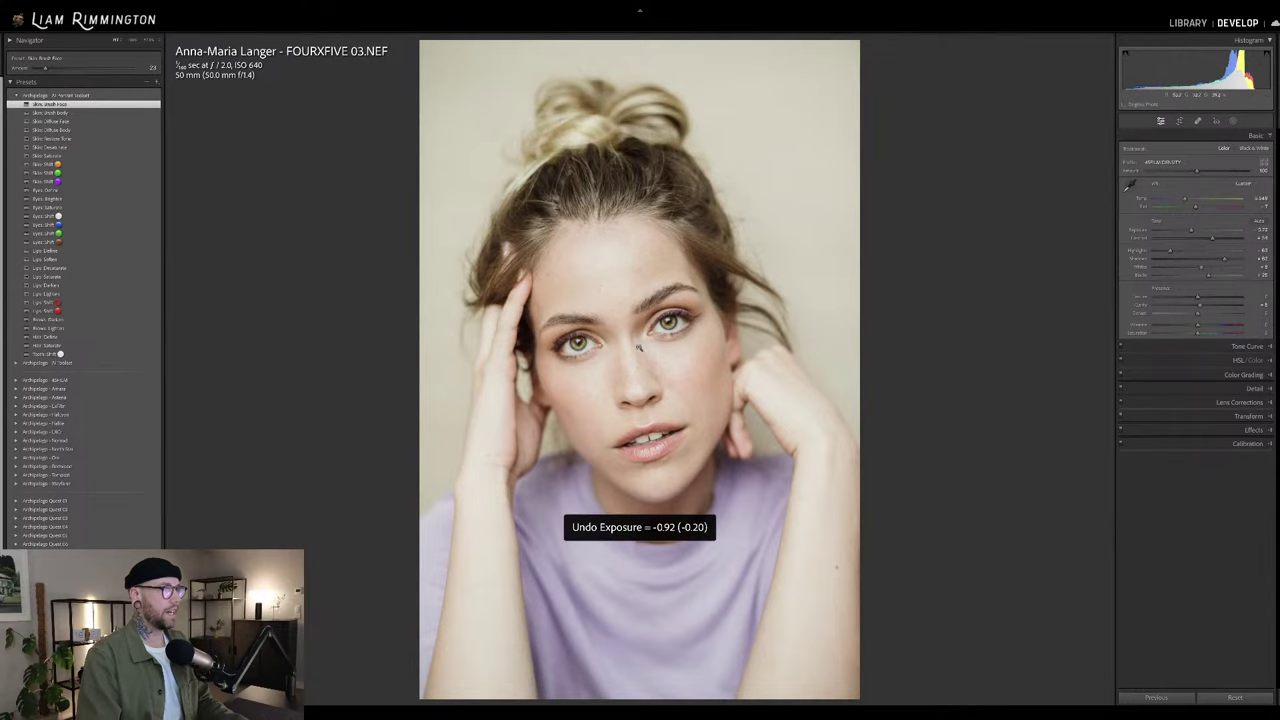
{"action": "left_click", "coordinate": [604, 249]}
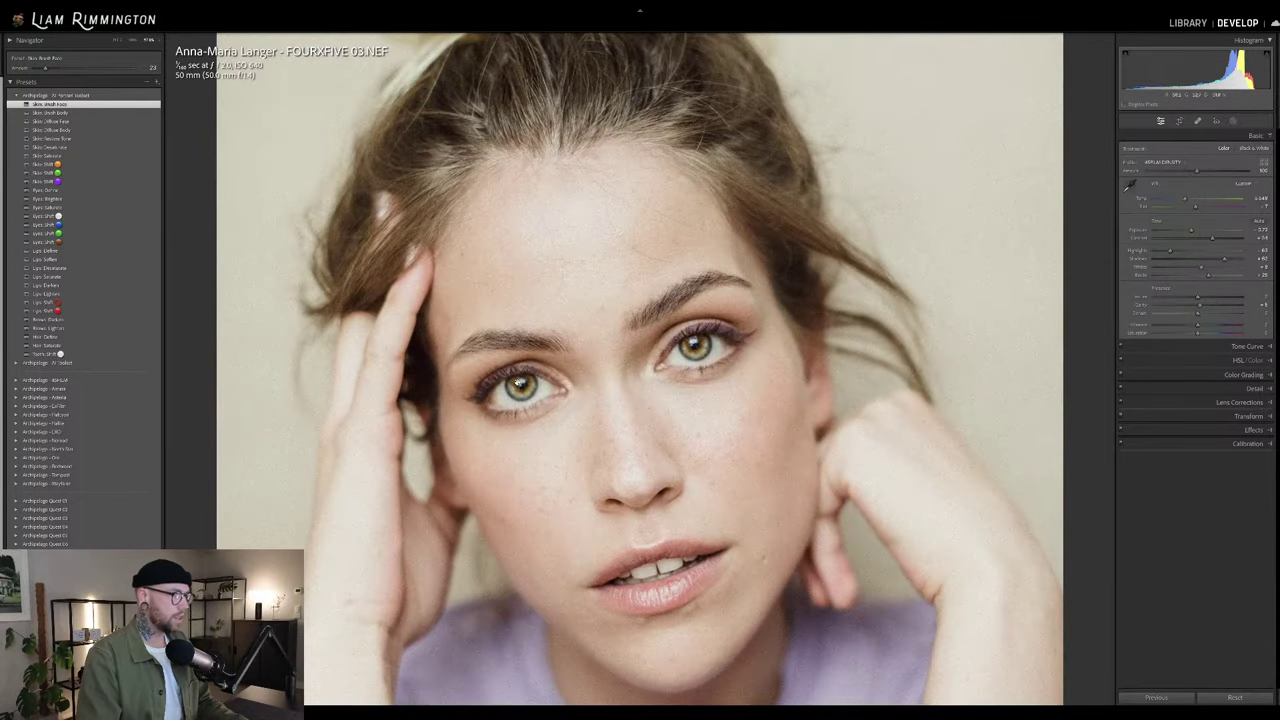
{"action": "left_click", "coordinate": [594, 396]}
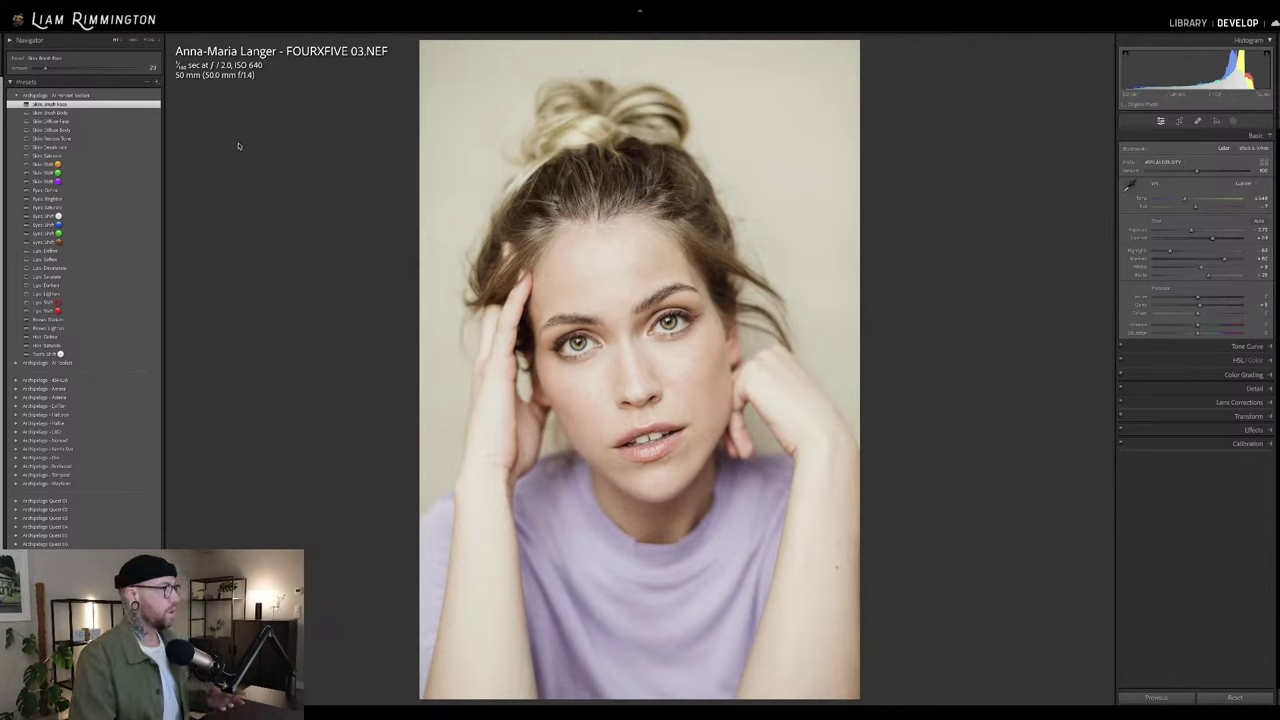
- Apply the Skin Restore Tone preset at an amount of about 88 and compare the portrait with its original
{"action": "left_click", "coordinate": [131, 140]}
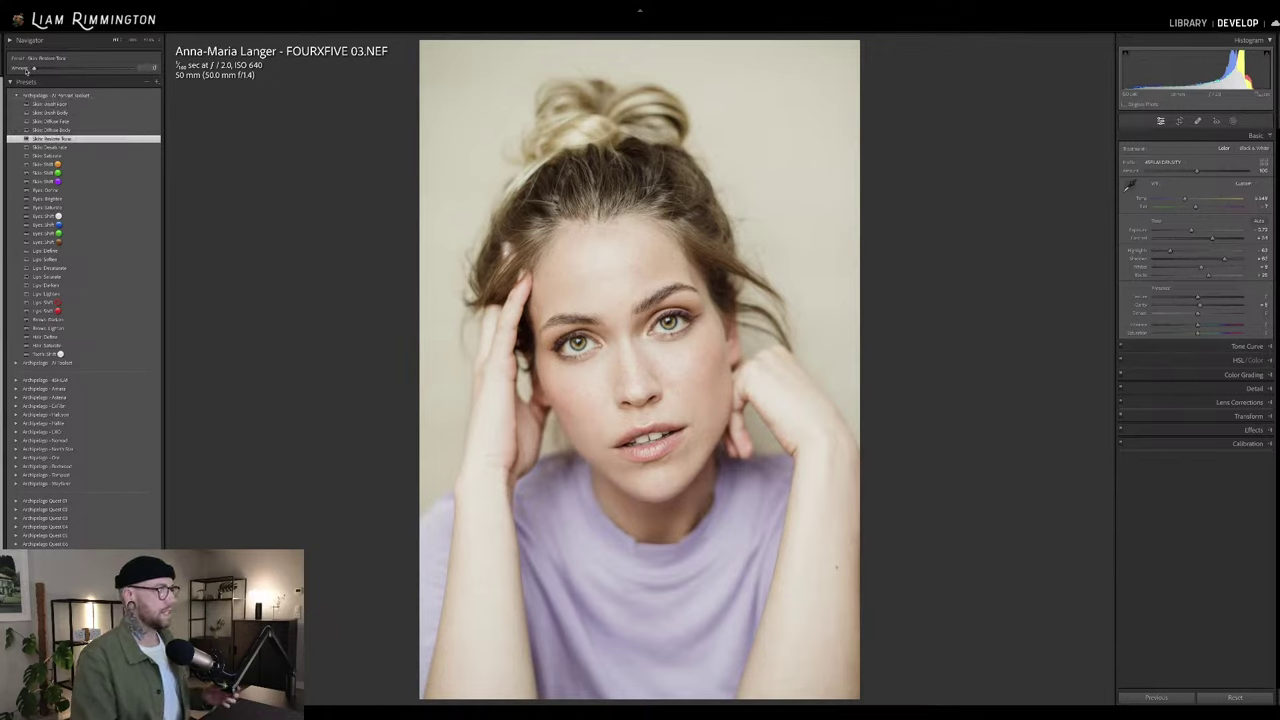
{"action": "left_click_drag", "start_coordinate": [27, 68], "coordinate": [77, 88]}
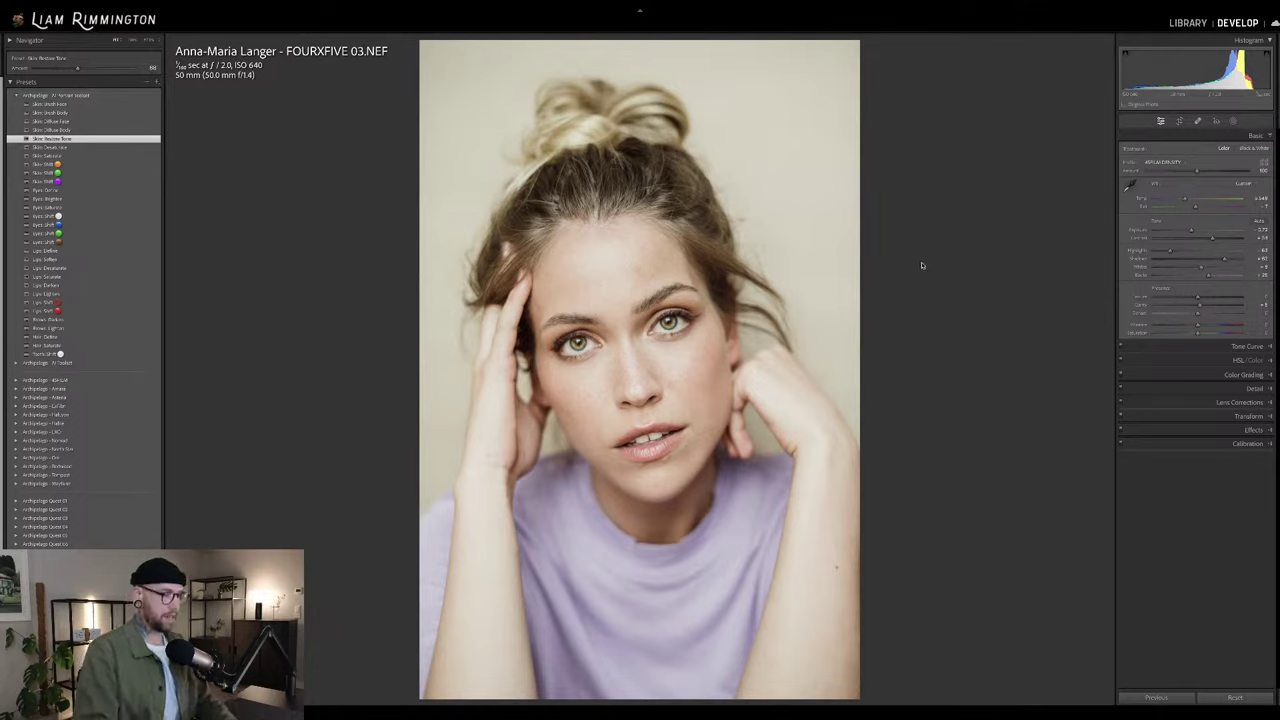
{"action": "key", "text": "backslash"}
{"action": "key", "text": "backslash"}
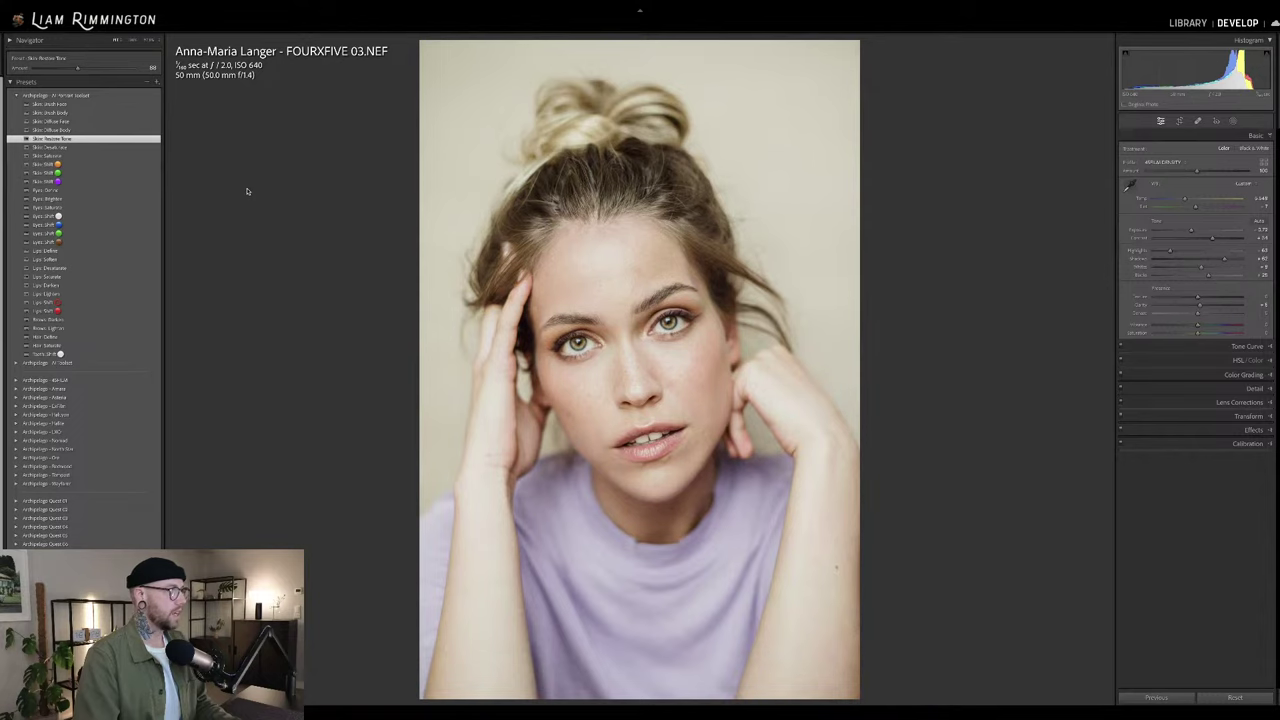
- Apply the Eyes Saturate preset to the portrait's eyes at an amount of about 50
{"action": "key", "text": "ctrl+equal"}
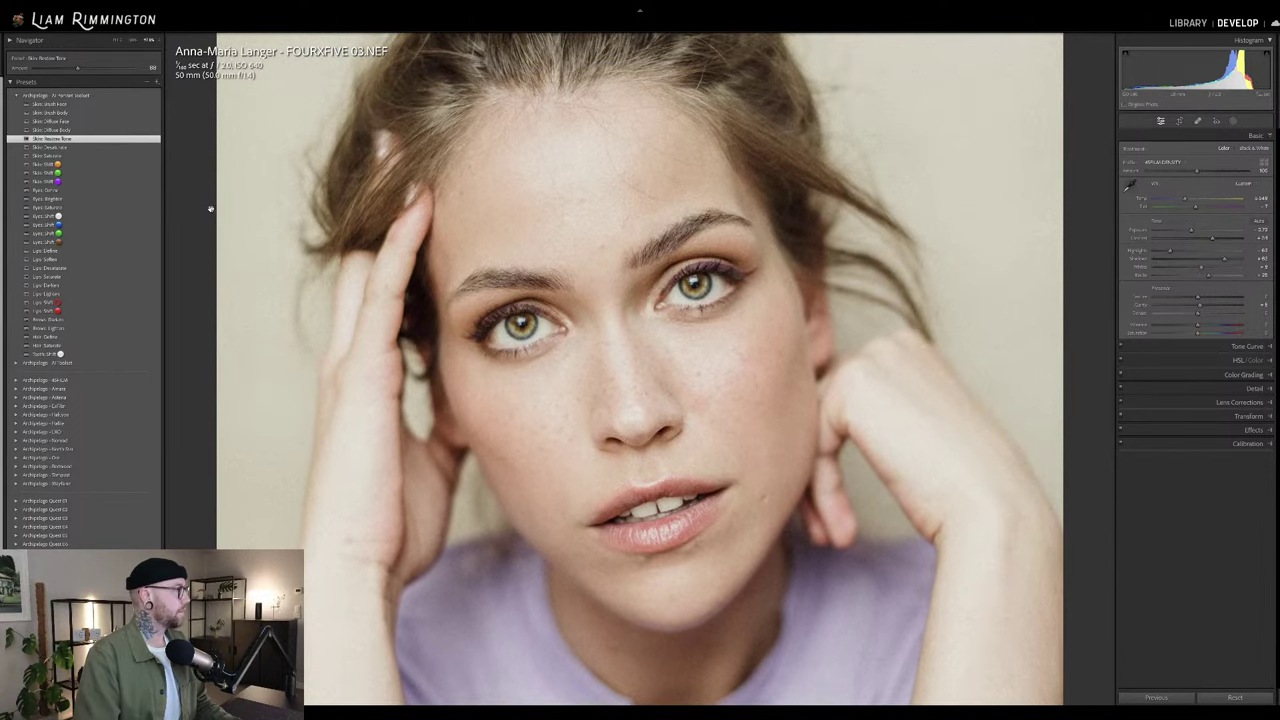
{"action": "left_click", "coordinate": [122, 208]}
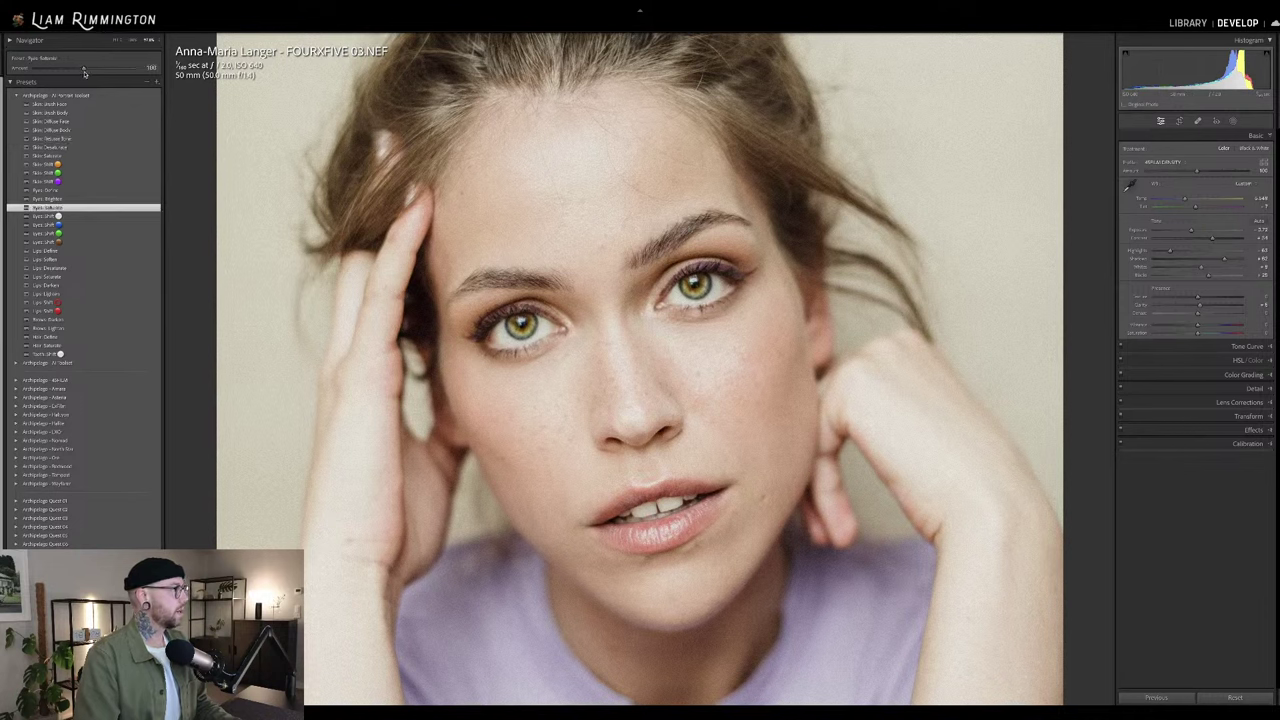
{"action": "left_click_drag", "start_coordinate": [85, 68], "coordinate": [58, 71]}
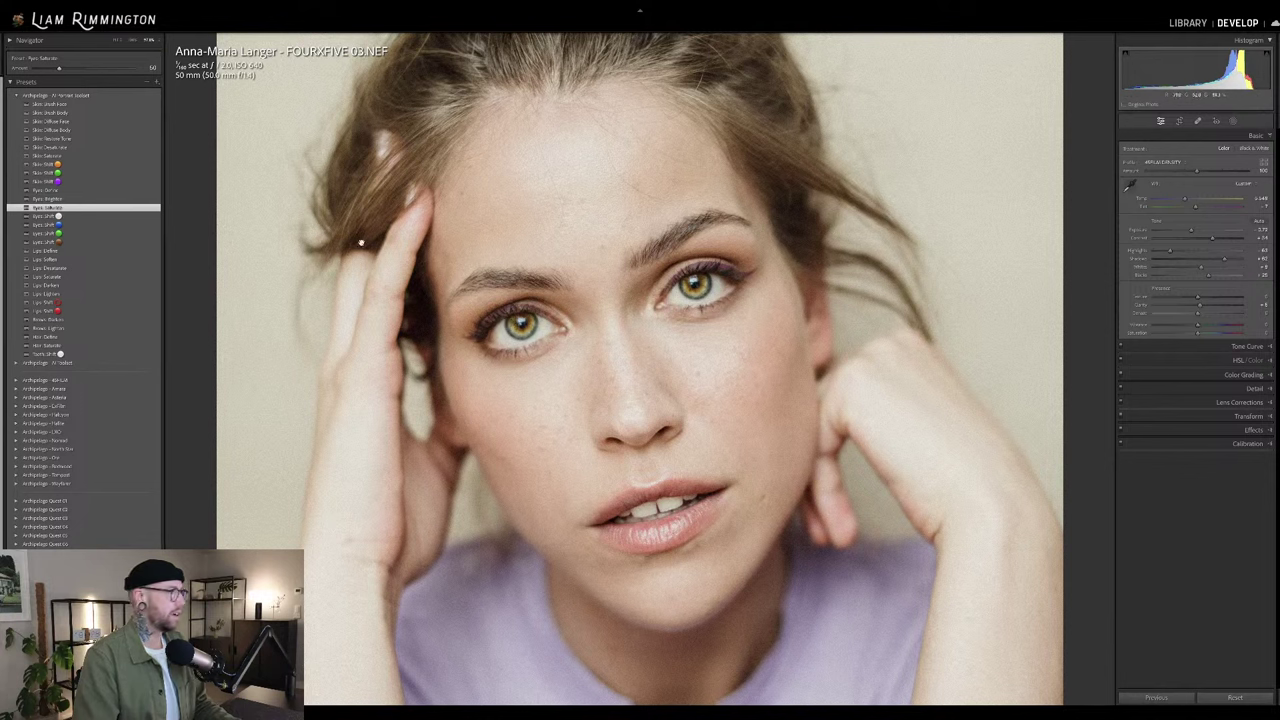
- Try the green Eyes Shift preset at an amount of 200 and undo it
{"action": "left_click", "coordinate": [141, 234]}
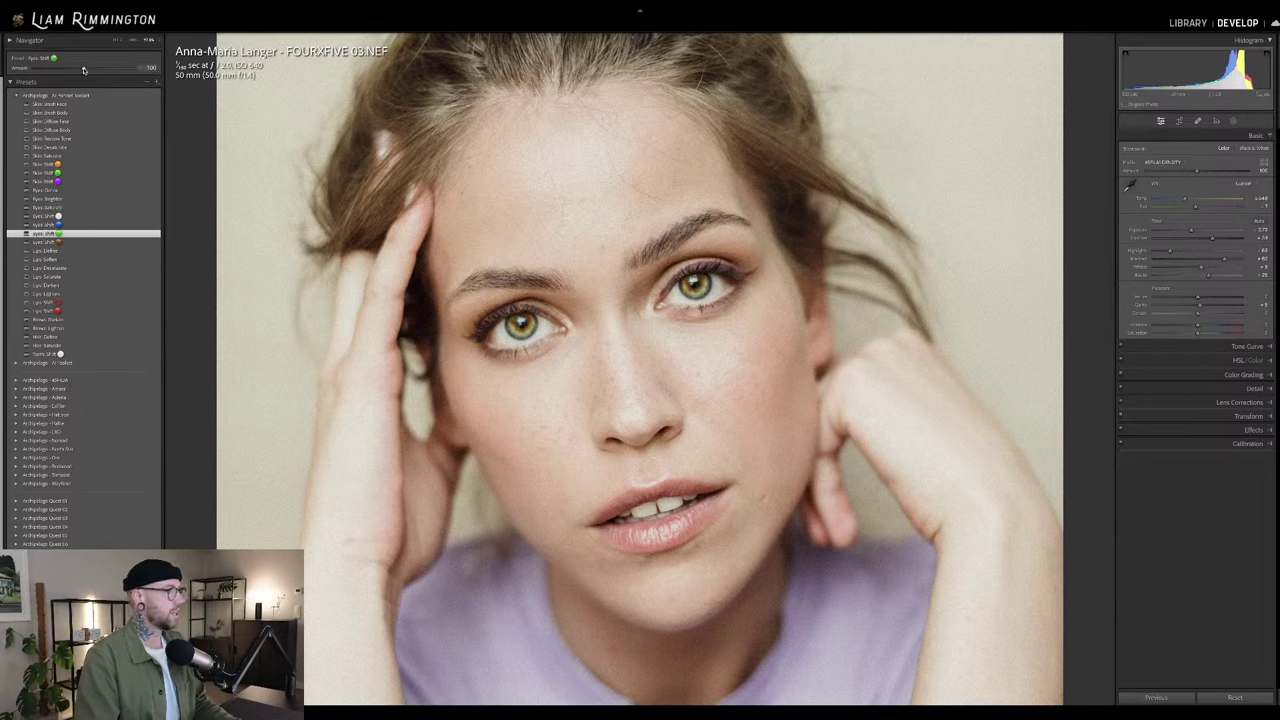
{"action": "left_click_drag", "start_coordinate": [133, 67], "coordinate": [18, 88]}
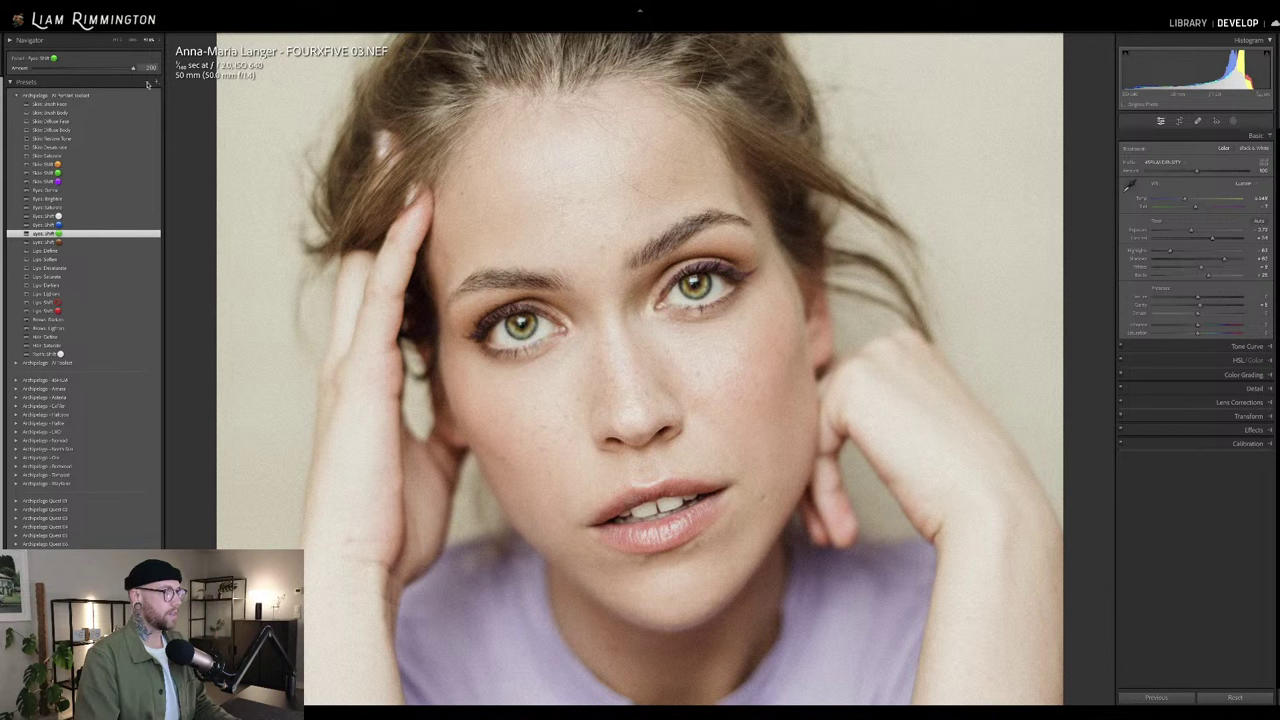
{"action": "left_click_drag", "start_coordinate": [147, 84], "coordinate": [117, 89]}
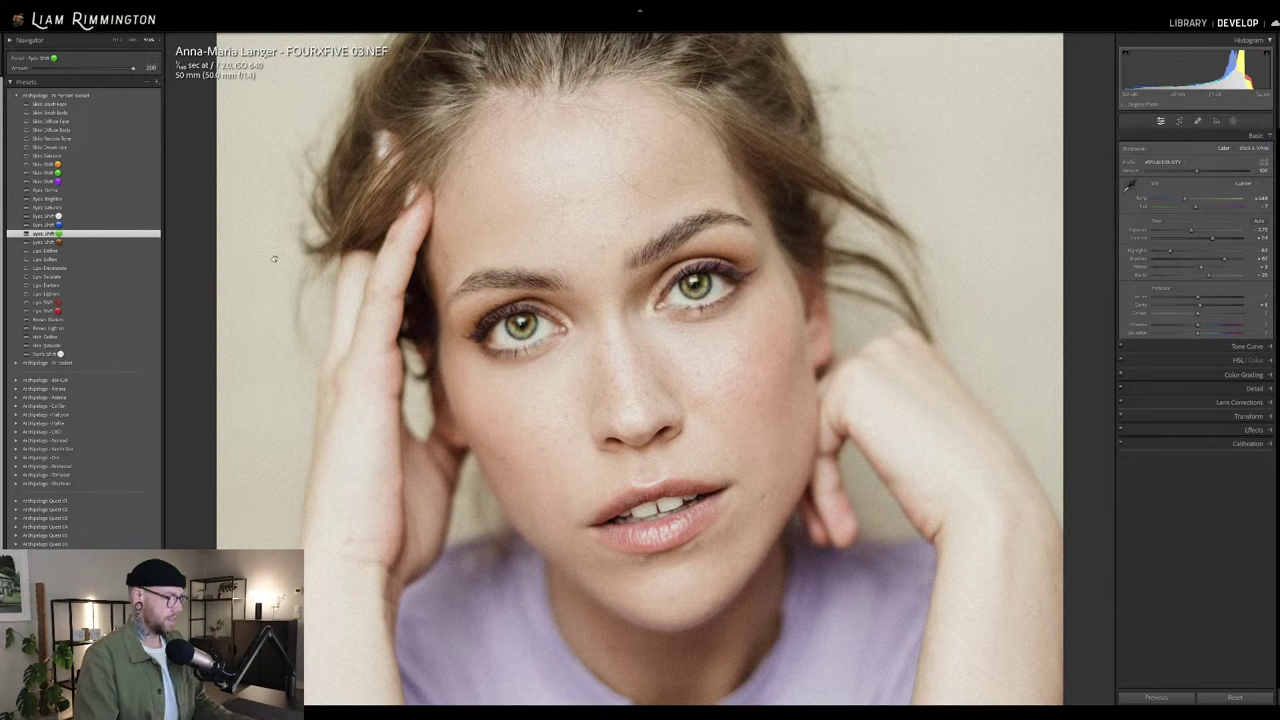
{"action": "key", "text": "ctrl+z"}
{"action": "key", "text": "ctrl+z"}
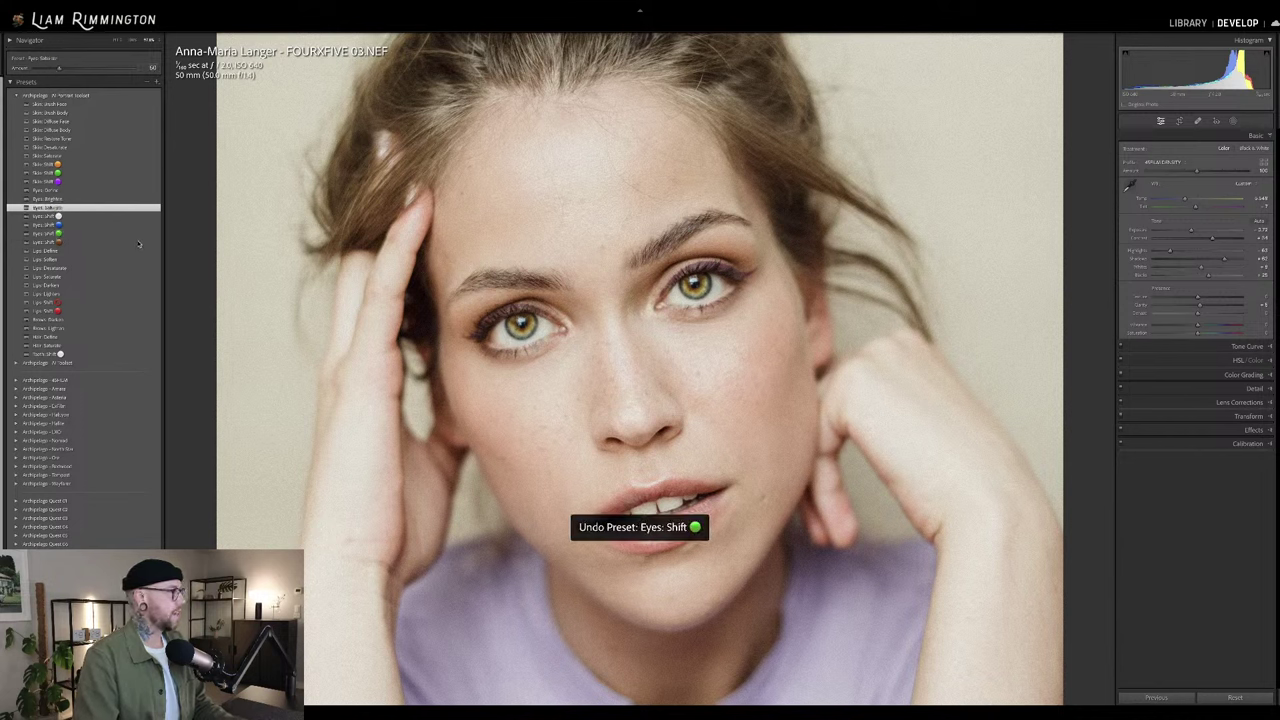
- Apply the brown Eyes Shift preset at an amount of about 70
{"action": "left_click", "coordinate": [138, 243]}
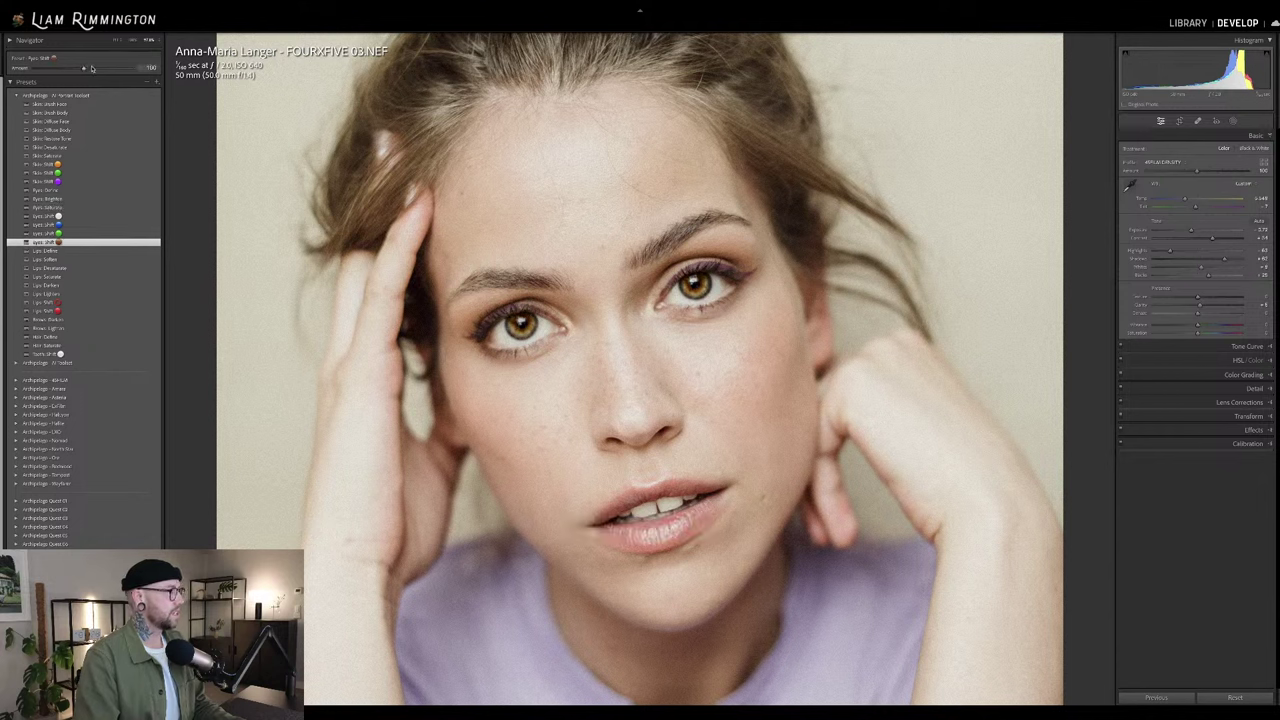
{"action": "left_click_drag", "start_coordinate": [86, 68], "coordinate": [69, 92]}
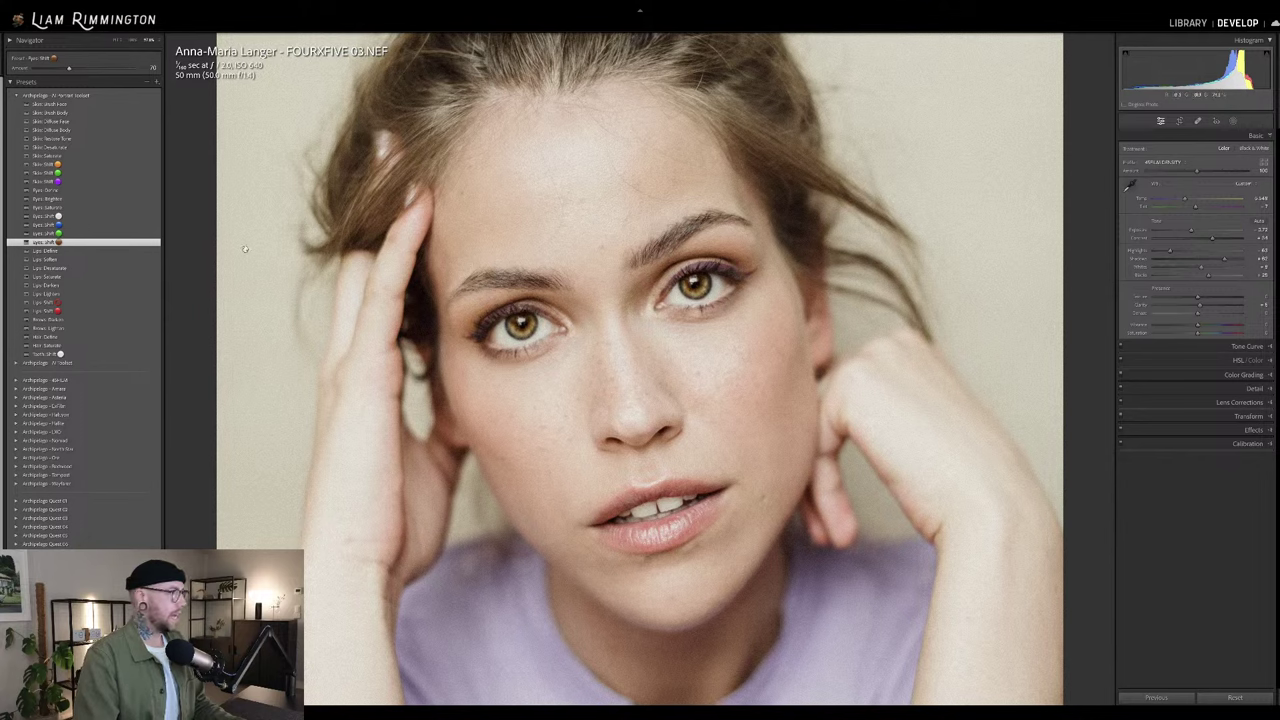
- Apply the Lips Define preset at an amount of about 31
{"action": "left_click", "coordinate": [138, 252]}
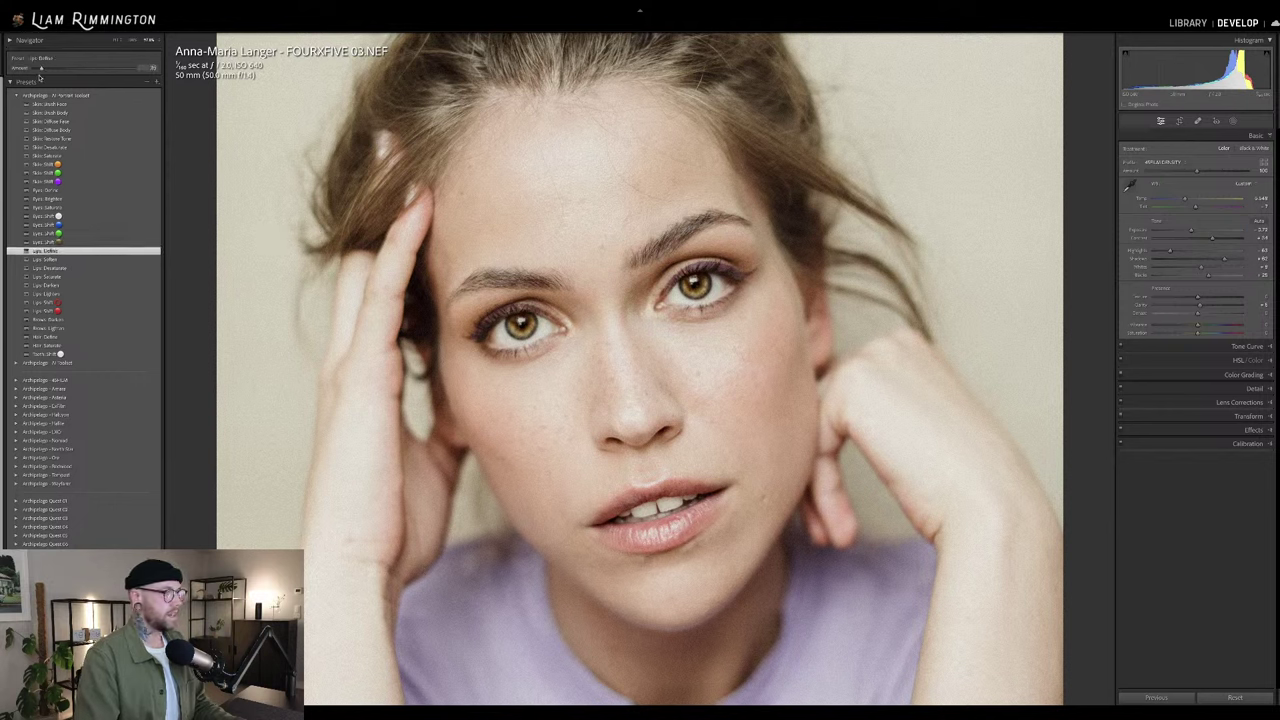
{"action": "left_click_drag", "start_coordinate": [50, 76], "coordinate": [47, 76]}
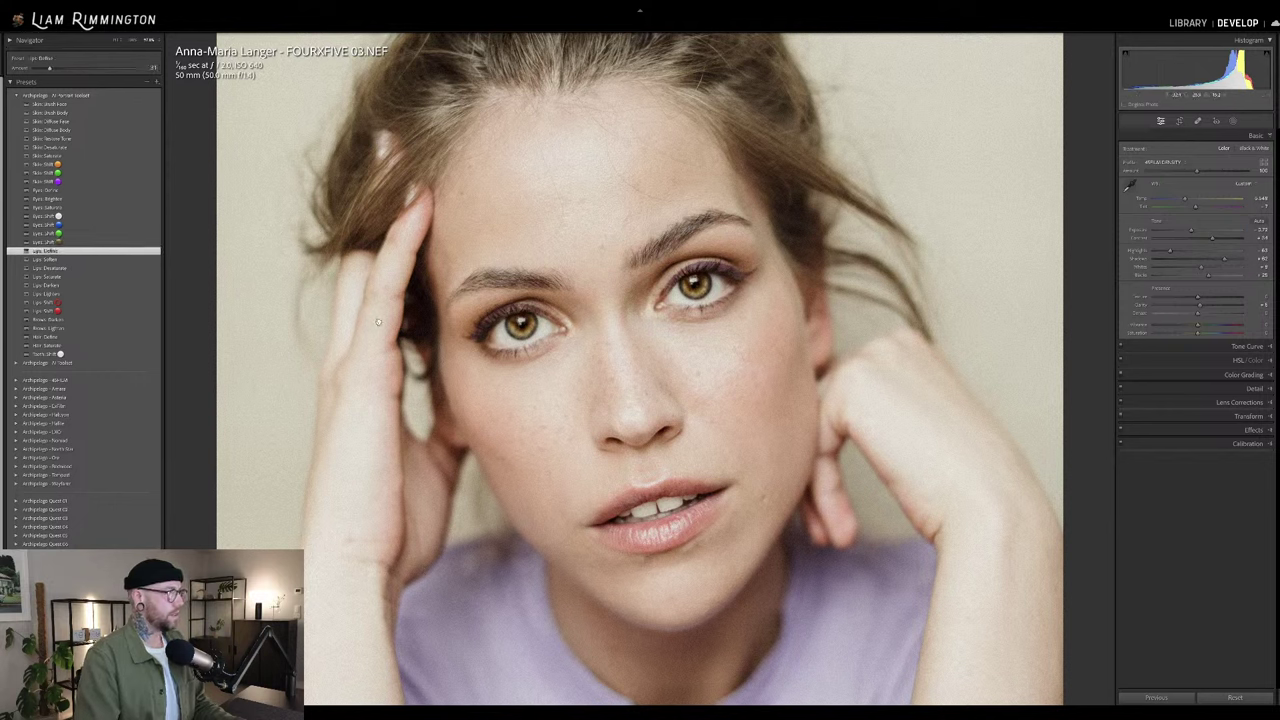
- Colour the lips with the second red Lips Shift preset at about 33 and the Lips Saturate preset at about 31
{"action": "left_click", "coordinate": [153, 315]}
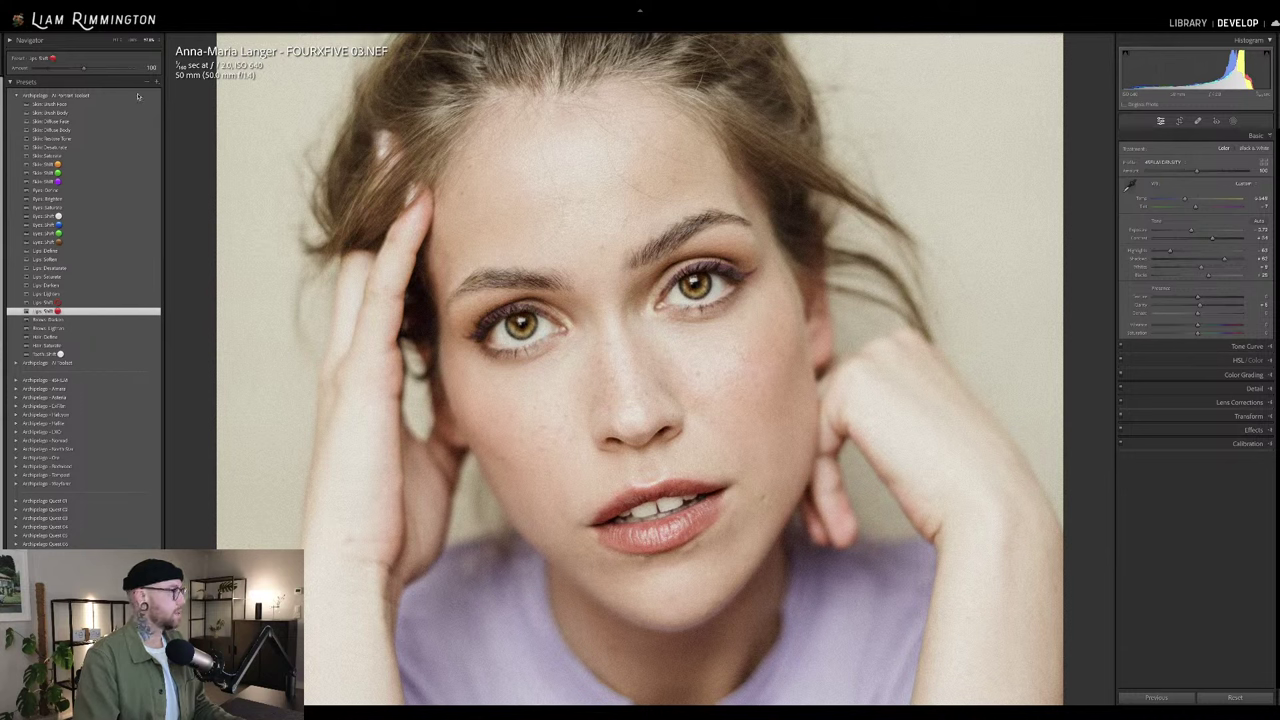
{"action": "left_click_drag", "start_coordinate": [84, 69], "coordinate": [51, 73]}
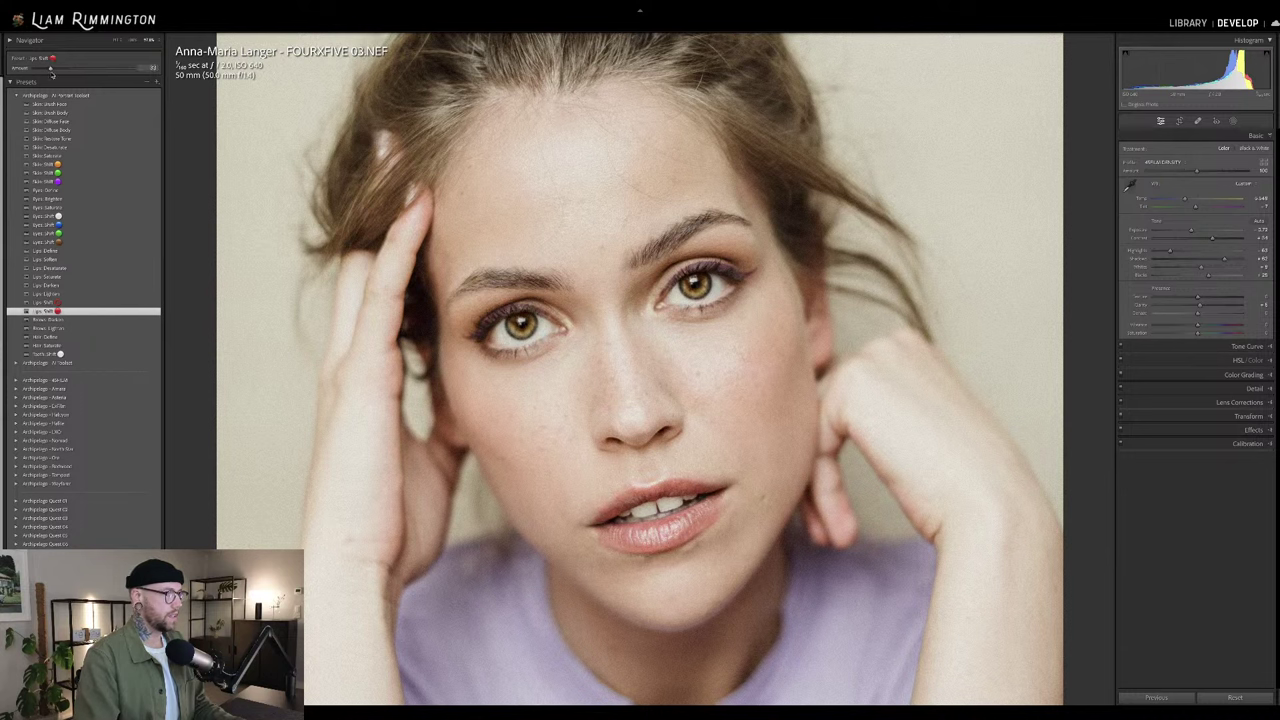
{"action": "left_click", "coordinate": [113, 277]}
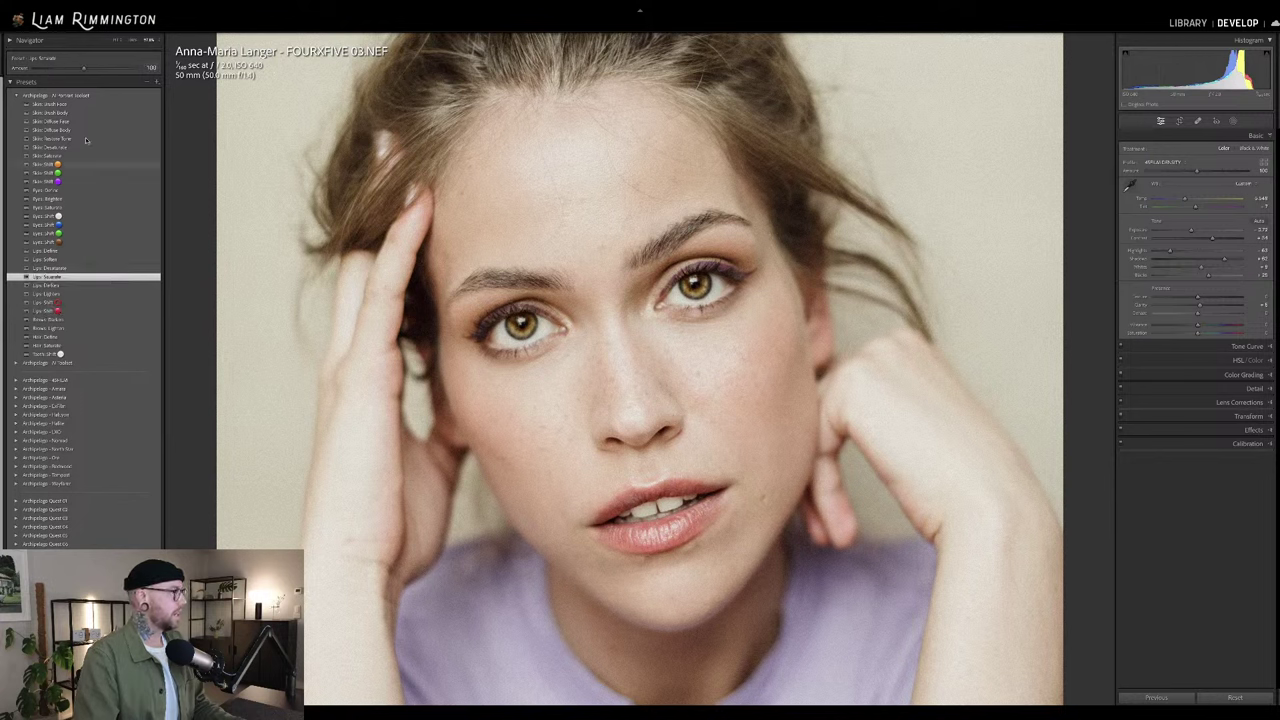
{"action": "left_click_drag", "start_coordinate": [66, 75], "coordinate": [50, 77]}
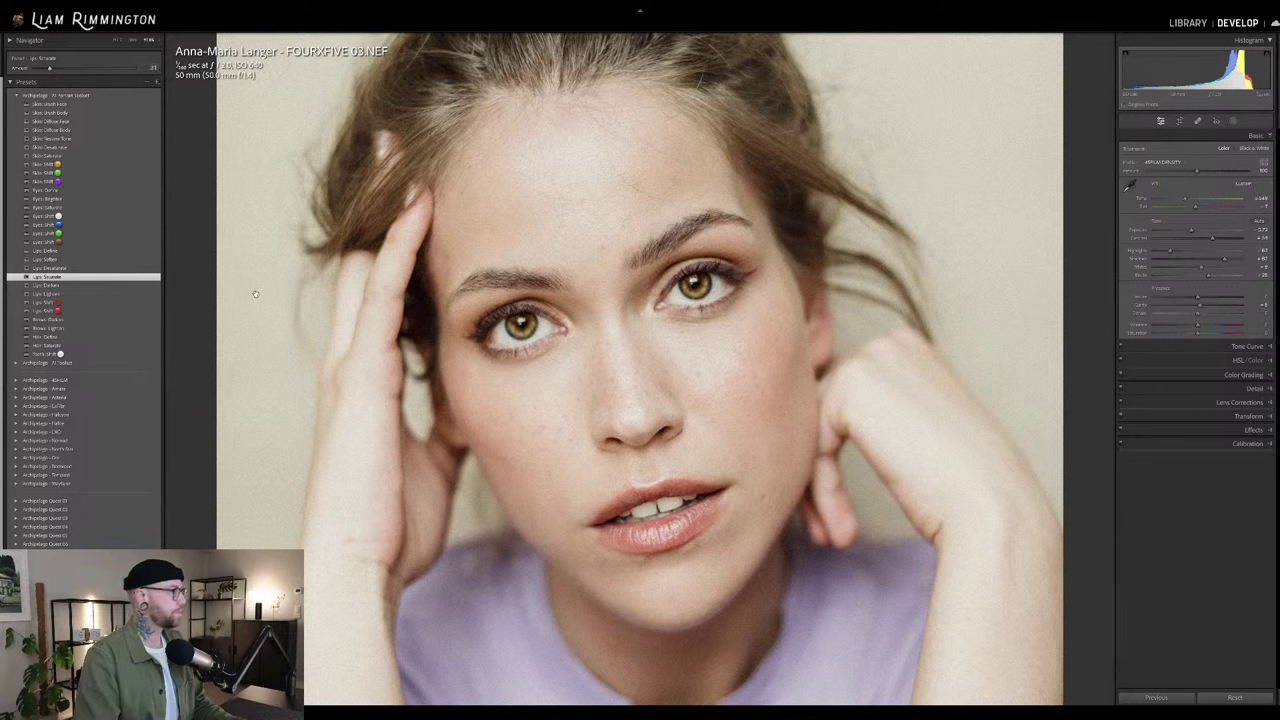
- Apply the Brows Darken preset at an amount of about 40 and compare the face with the original
{"action": "left_click", "coordinate": [146, 320]}
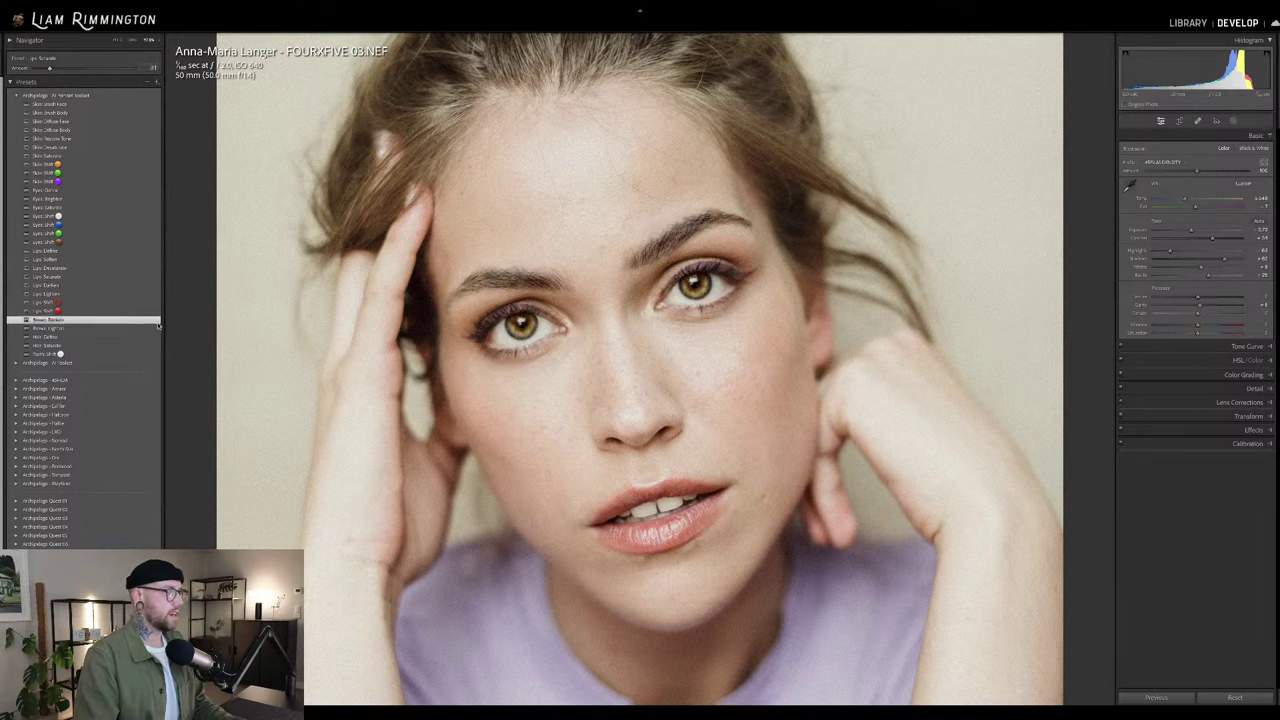
{"action": "left_click_drag", "start_coordinate": [46, 76], "coordinate": [53, 78]}
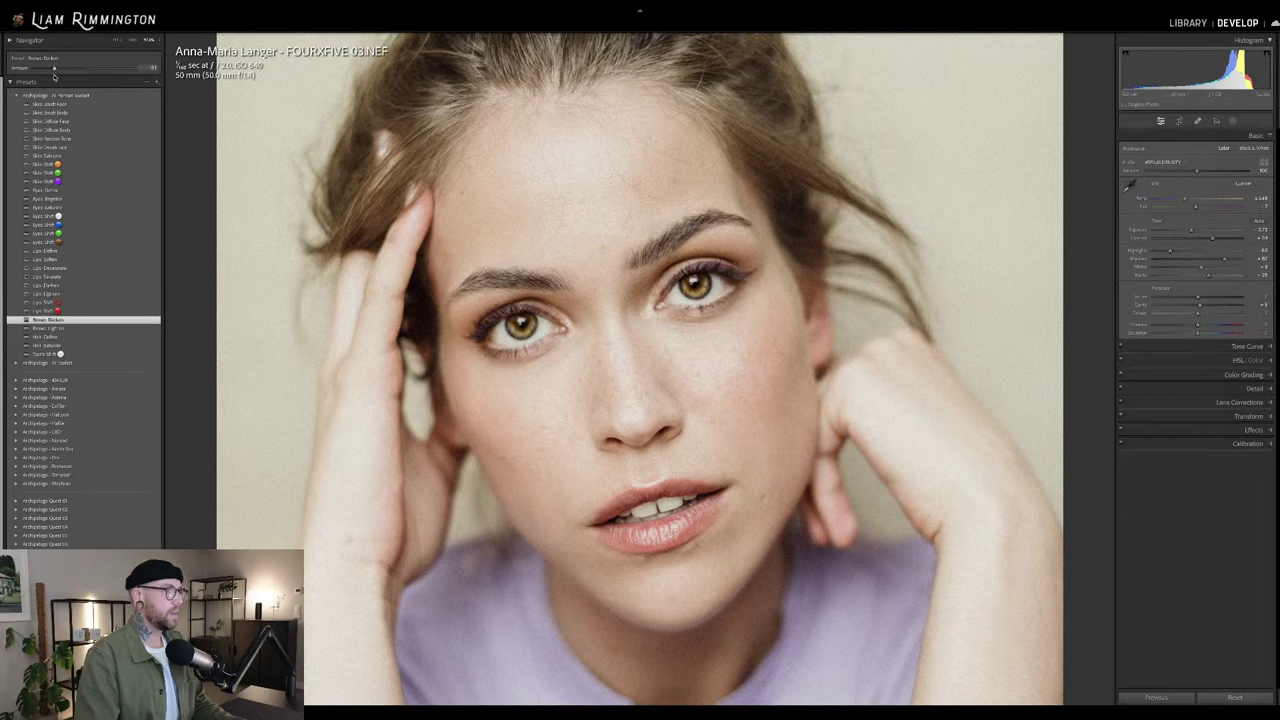
{"action": "key", "text": "backslash"}
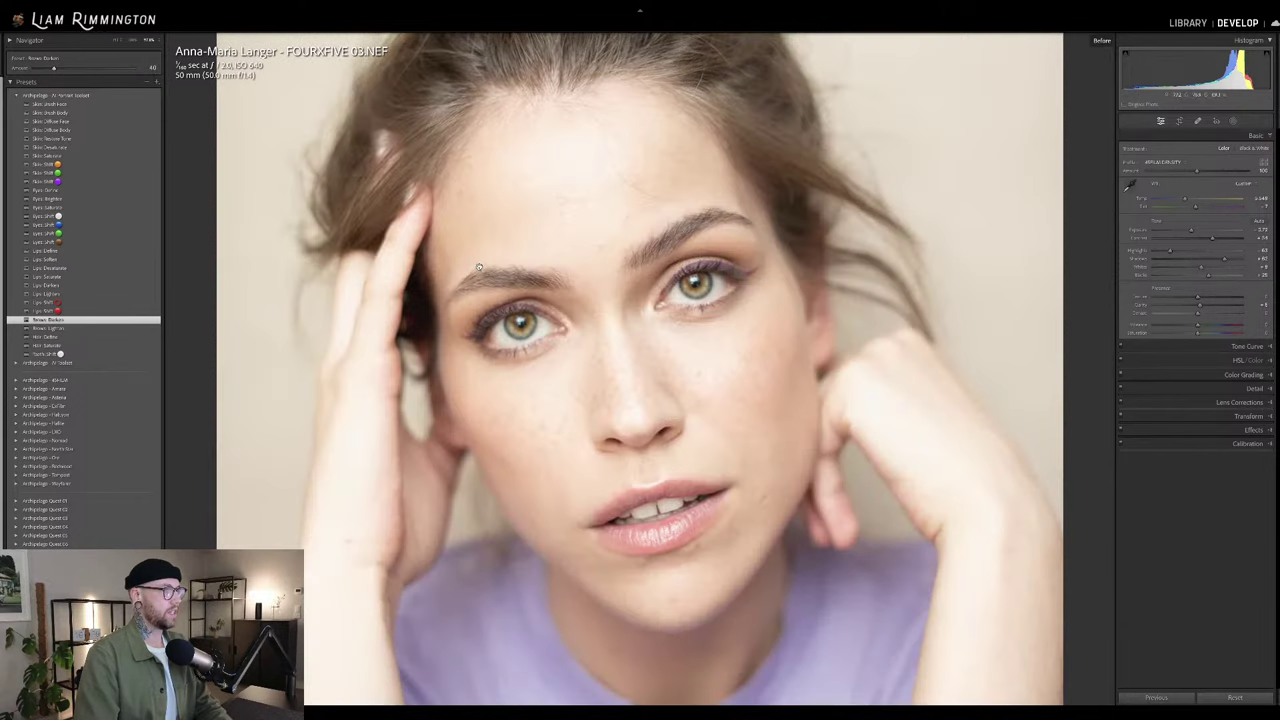
{"action": "key", "text": "backslash"}
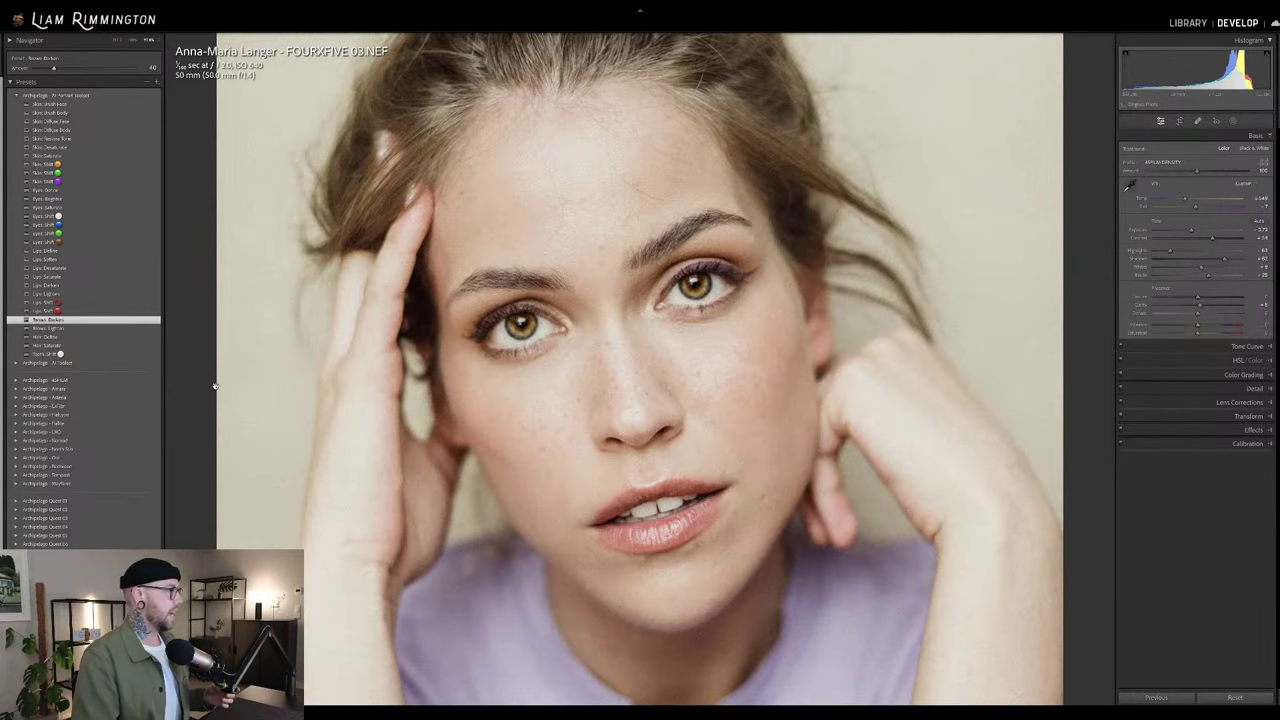
- Apply the Hair Saturate preset at an amount of about 46 and check the hair
{"action": "left_click", "coordinate": [47, 345]}
{"action": "scroll", "coordinate": [682, 468], "scroll_direction": "up", "scroll_amount": 3}
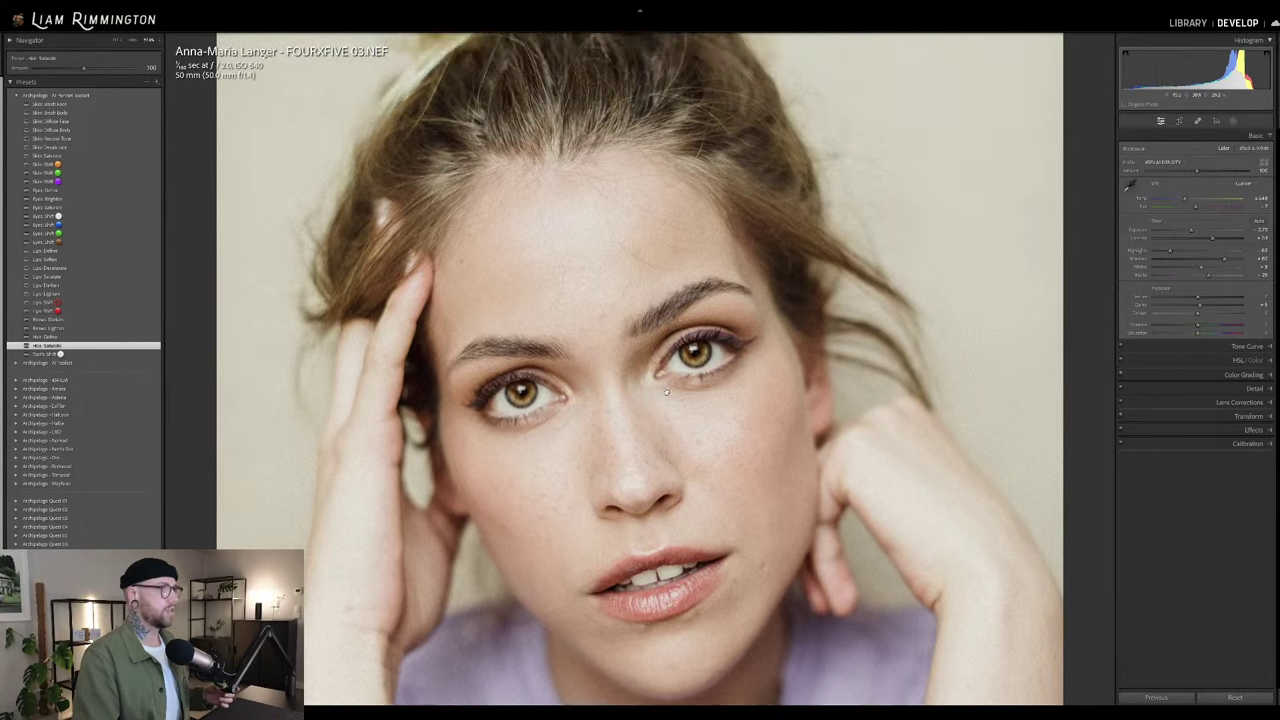
{"action": "left_click_drag", "start_coordinate": [83, 68], "coordinate": [58, 83]}
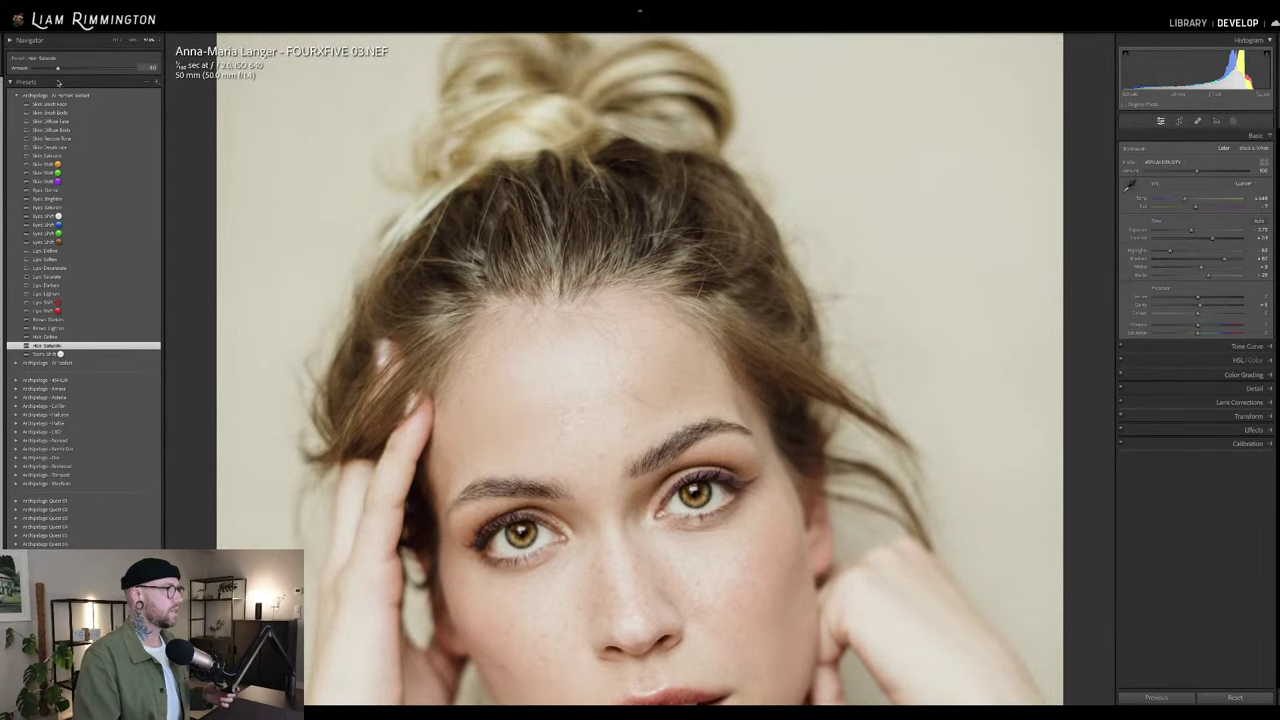
{"action": "left_click_drag", "start_coordinate": [636, 351], "coordinate": [636, 141]}
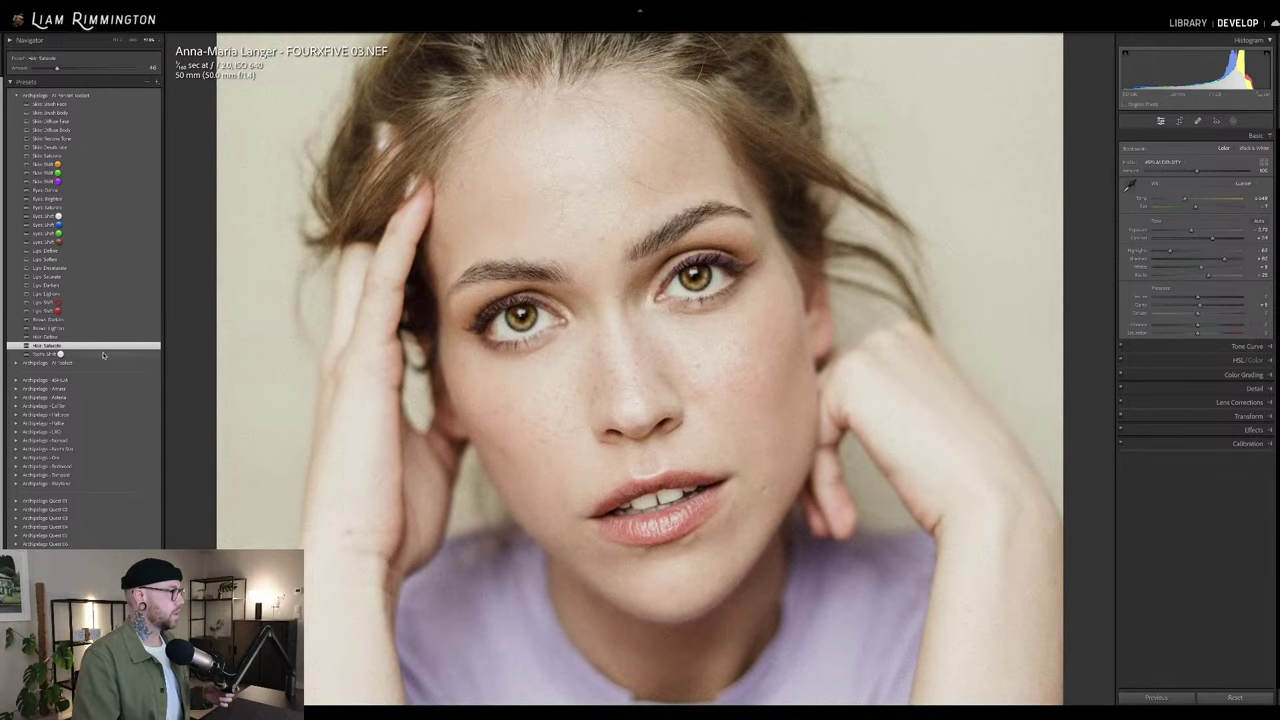
- Apply the white Teeth Shift preset at an amount of about 28
{"action": "left_click", "coordinate": [100, 355]}
{"action": "left_click_drag", "start_coordinate": [84, 68], "coordinate": [37, 78]}
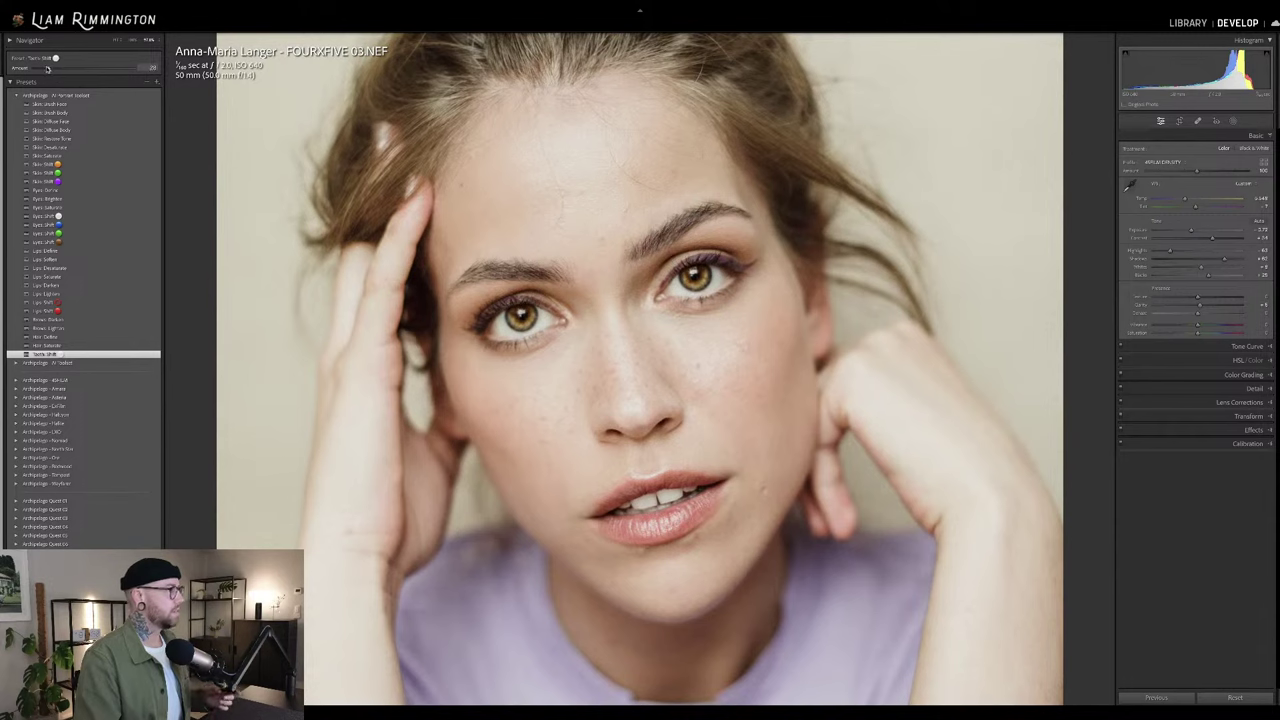
{"action": "left_click", "coordinate": [700, 387]}
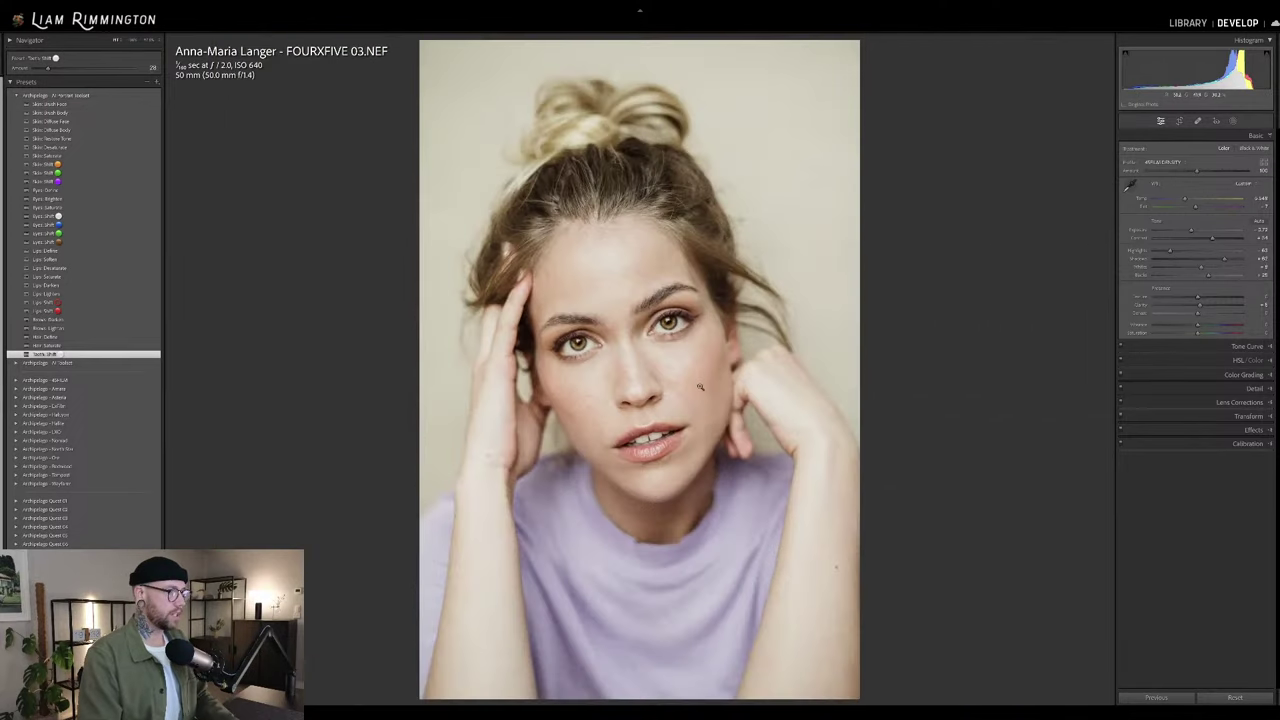
- Compare the retouched portrait with the original, first as a whole image and then side by side on the face
{"action": "key", "text": "backslash"}
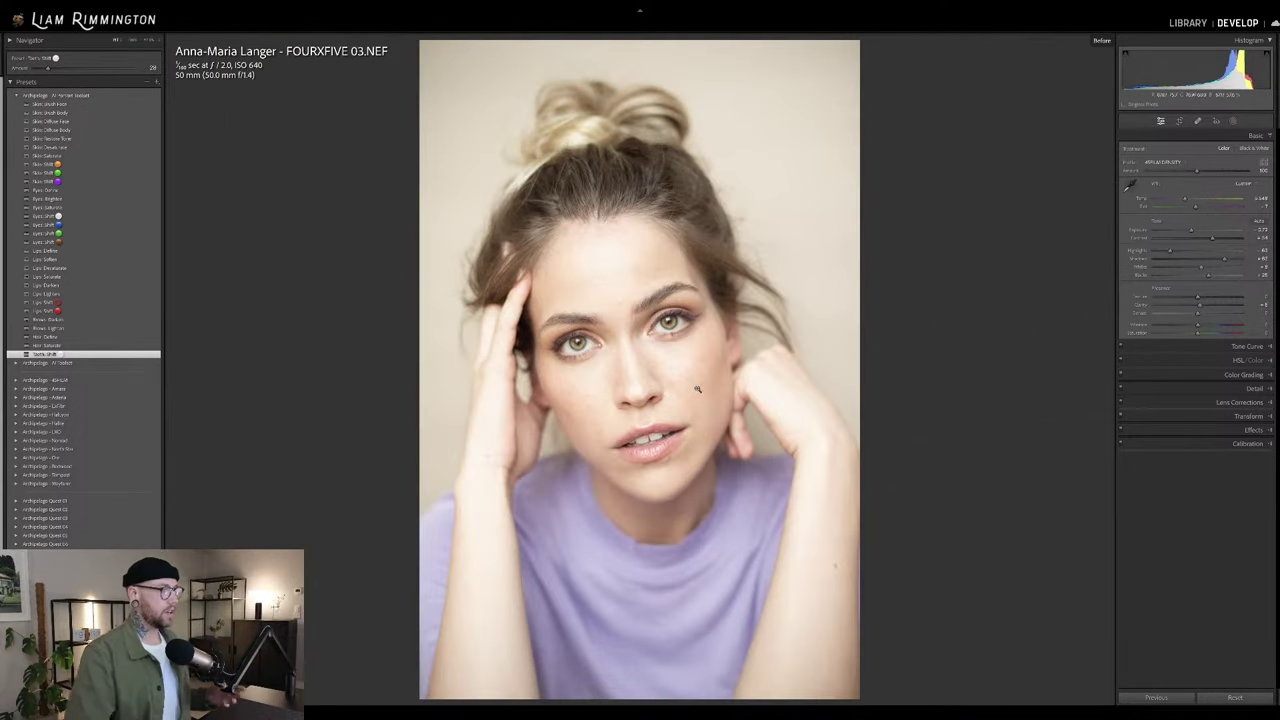
{"action": "key", "text": "backslash"}
{"action": "key", "text": "backslash"}
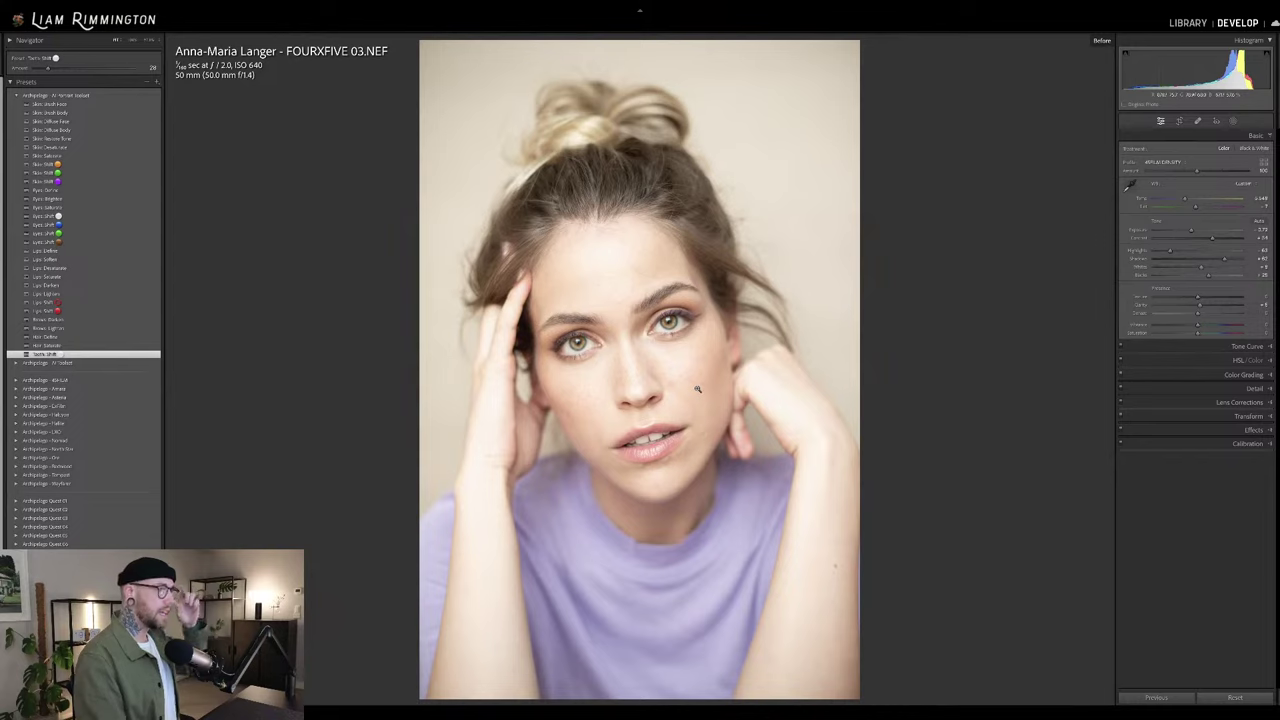
{"action": "key", "text": "backslash"}
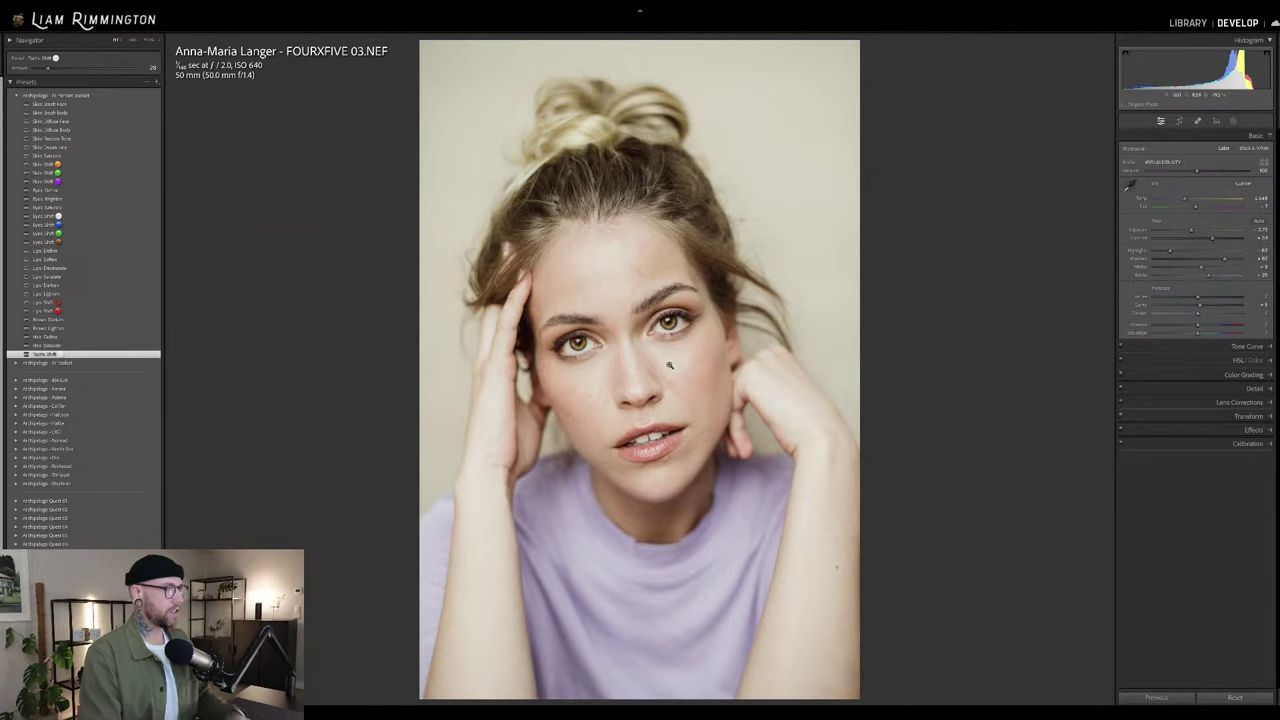
{"action": "key", "text": "y"}
{"action": "left_click", "coordinate": [876, 352]}
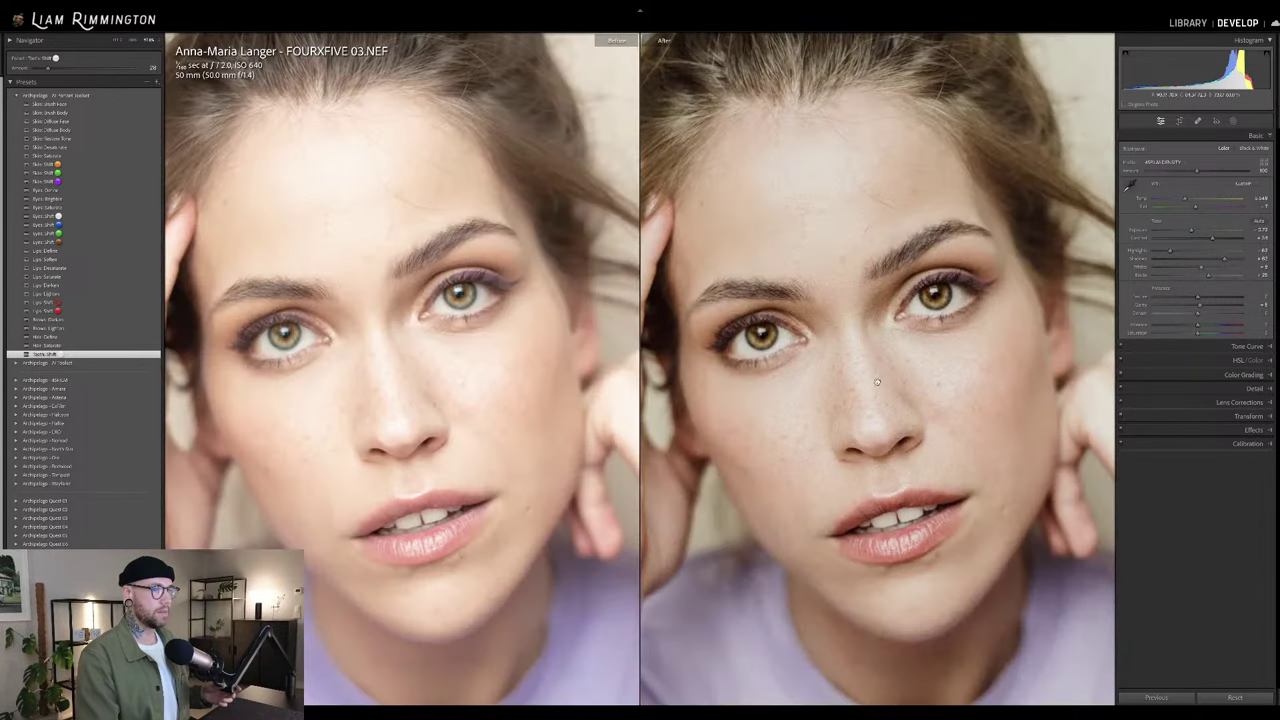
{"action": "left_click_drag", "start_coordinate": [920, 418], "coordinate": [950, 443]}
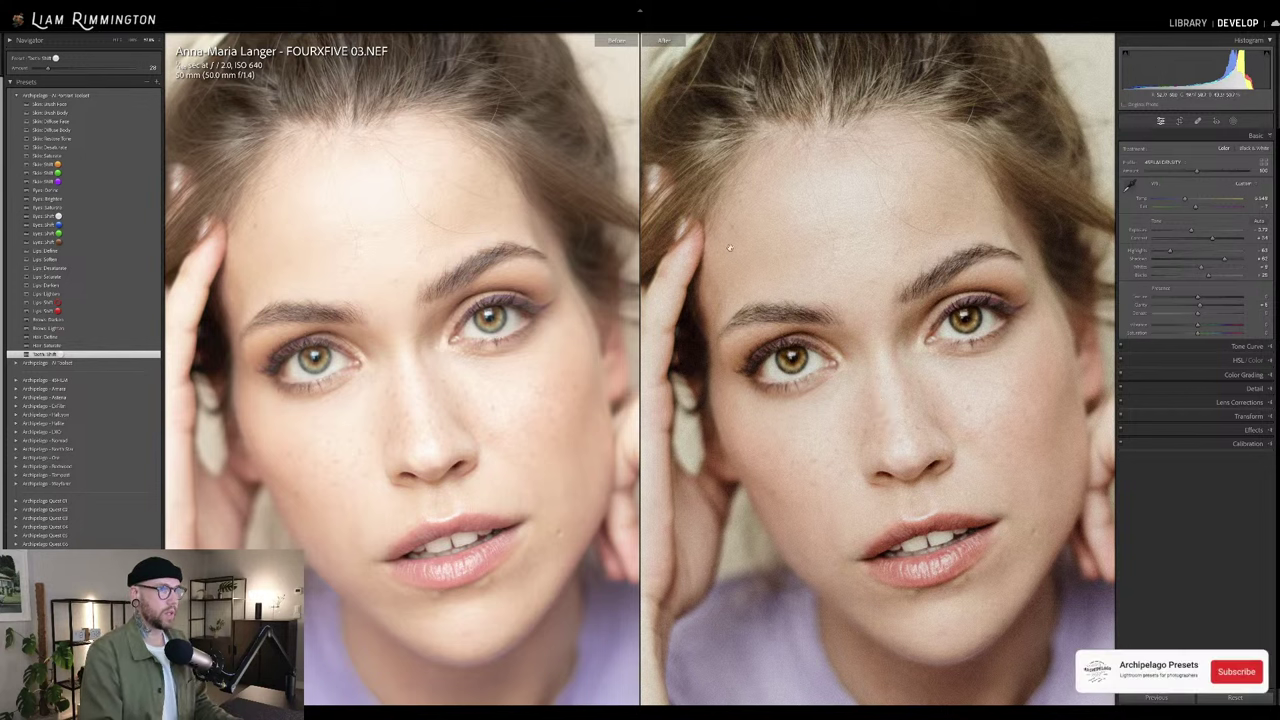
- Remove the blemishes and stray hairs across the forehead with the Remove tool
{"action": "key", "text": "k"}
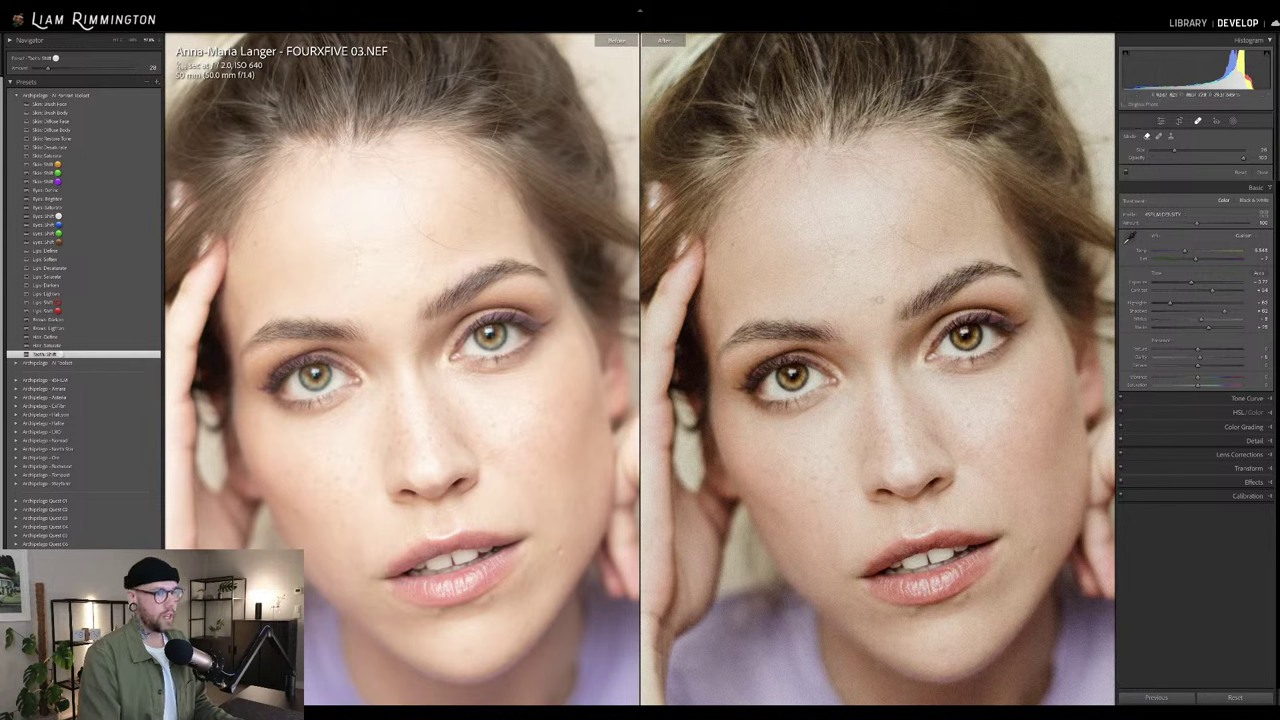
{"action": "left_click", "coordinate": [871, 296]}
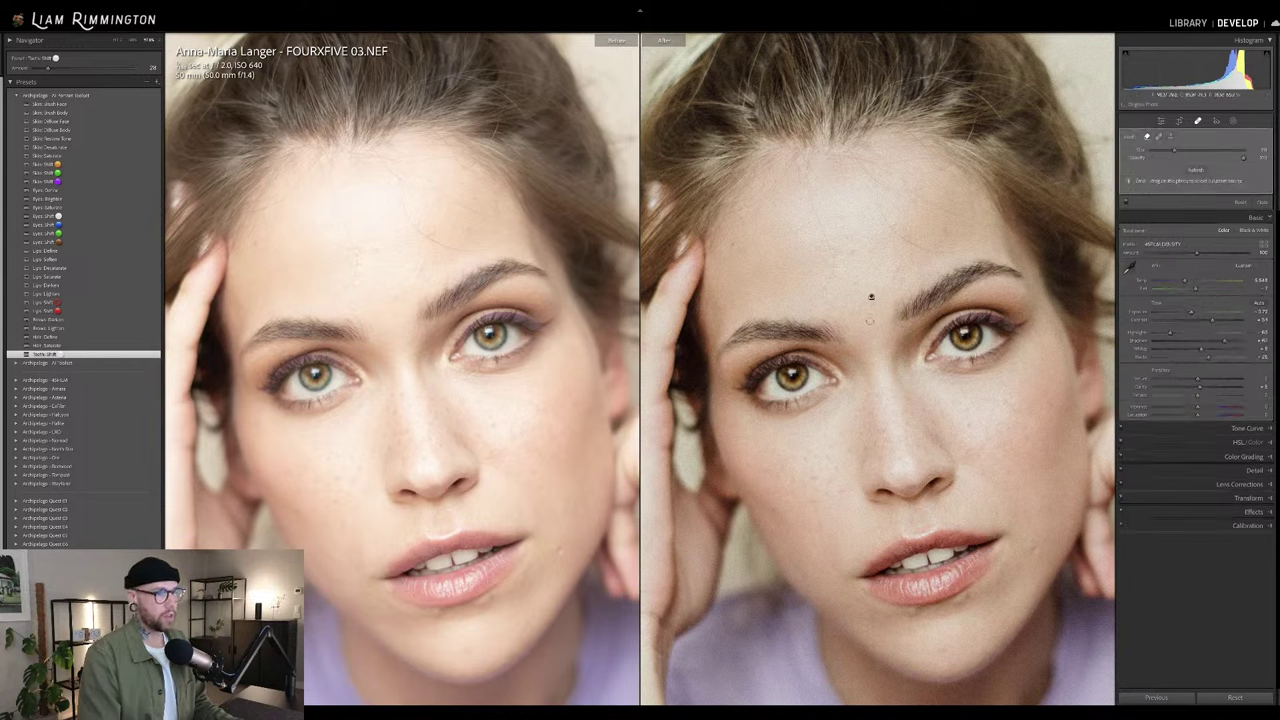
{"action": "left_click", "coordinate": [852, 250]}
{"action": "left_click", "coordinate": [893, 224]}
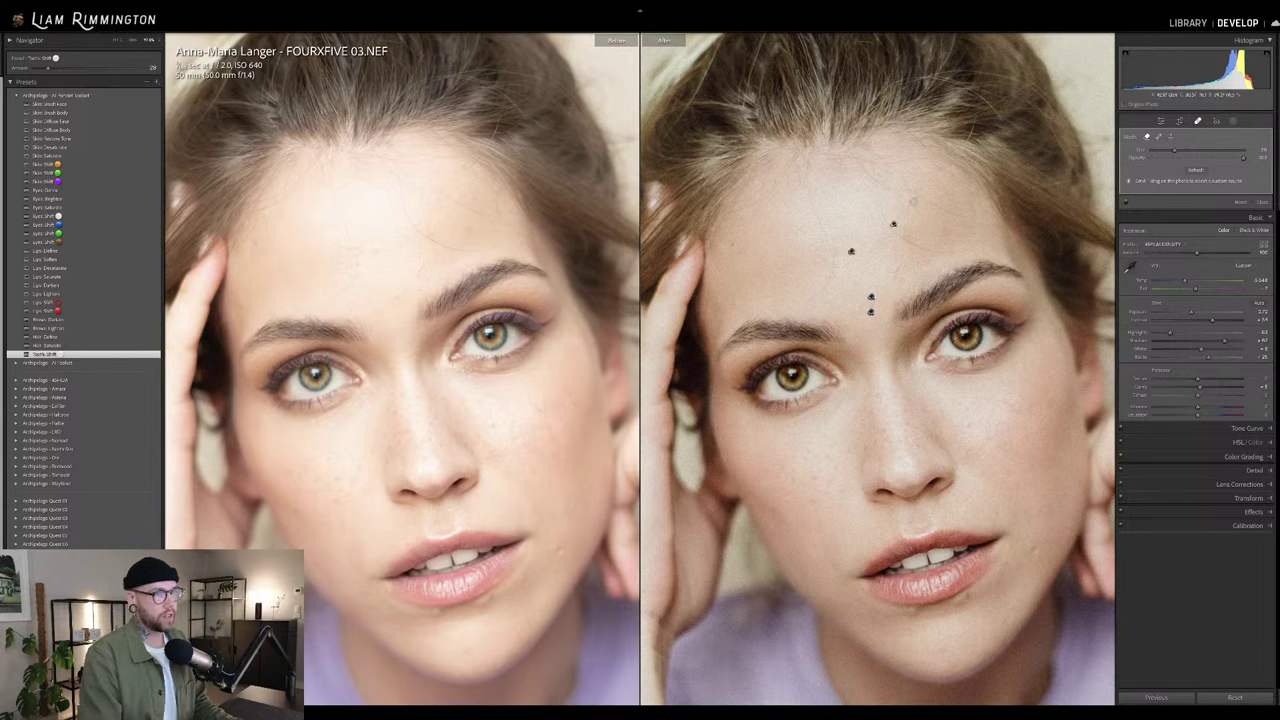
{"action": "left_click", "coordinate": [913, 202]}
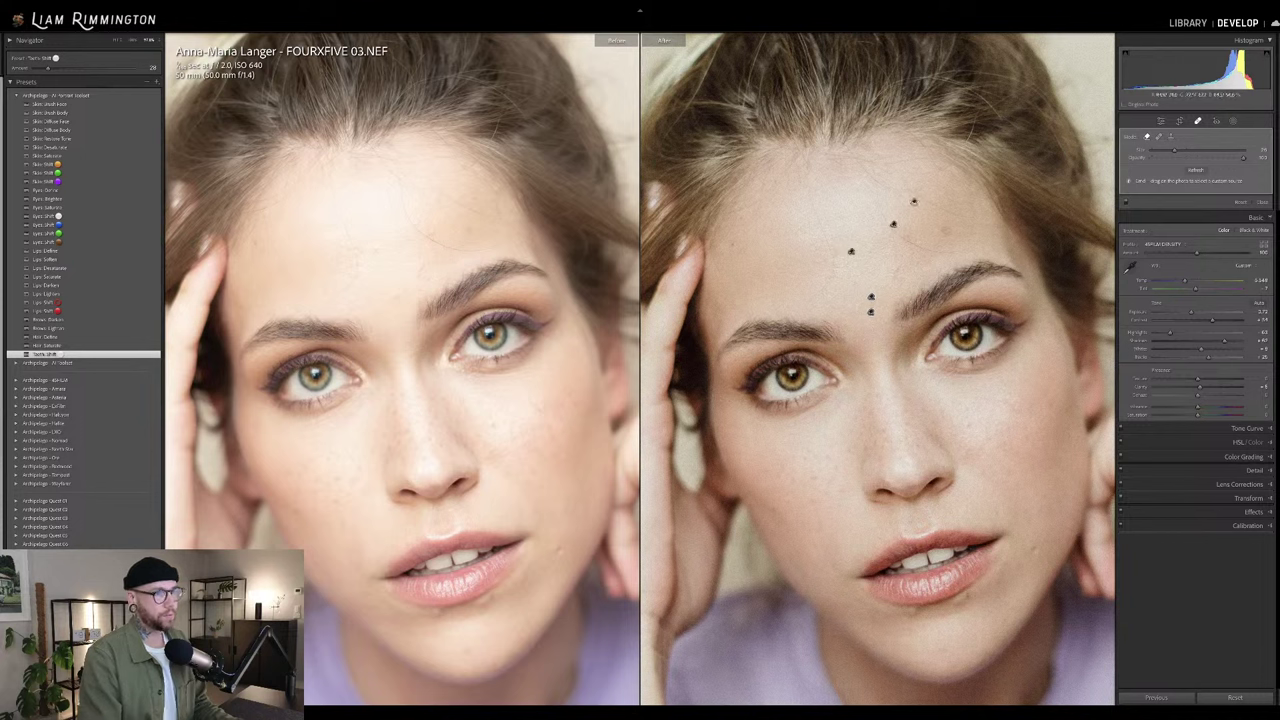
{"action": "left_click", "coordinate": [944, 230]}
{"action": "left_click", "coordinate": [886, 168]}
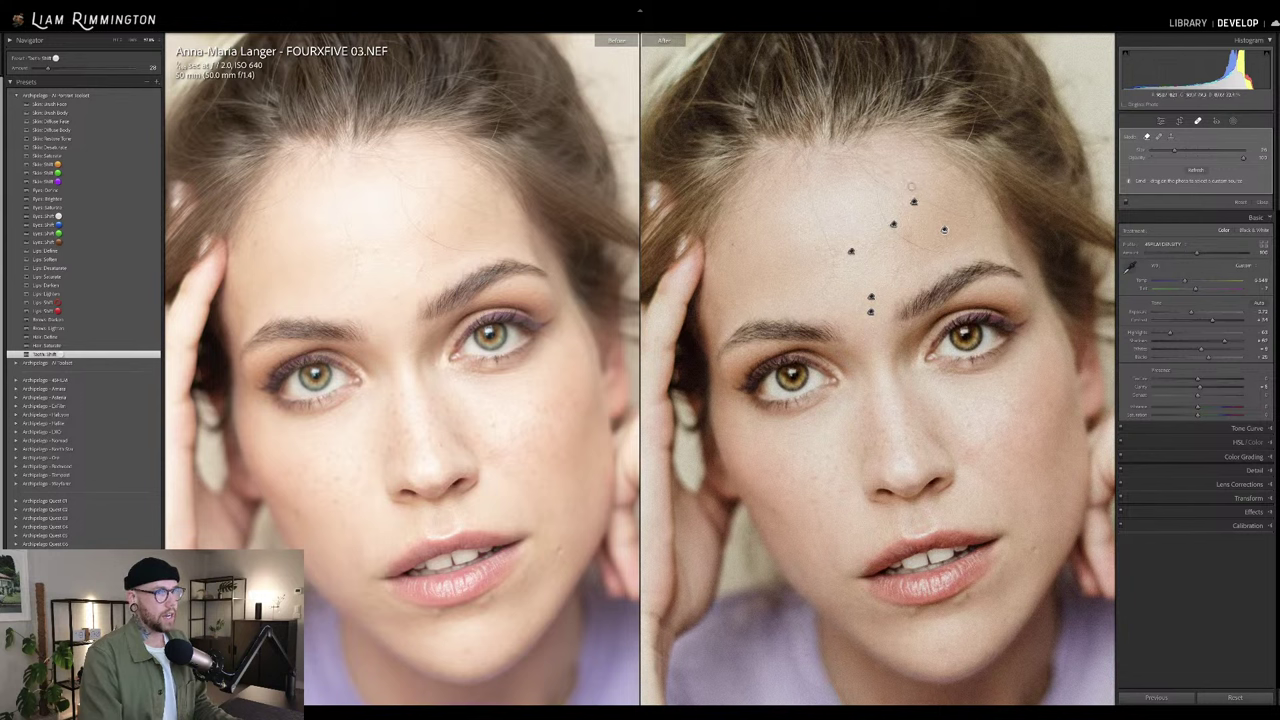
{"action": "left_click", "coordinate": [901, 181]}
{"action": "left_click", "coordinate": [920, 220]}
{"action": "left_click", "coordinate": [762, 279]}
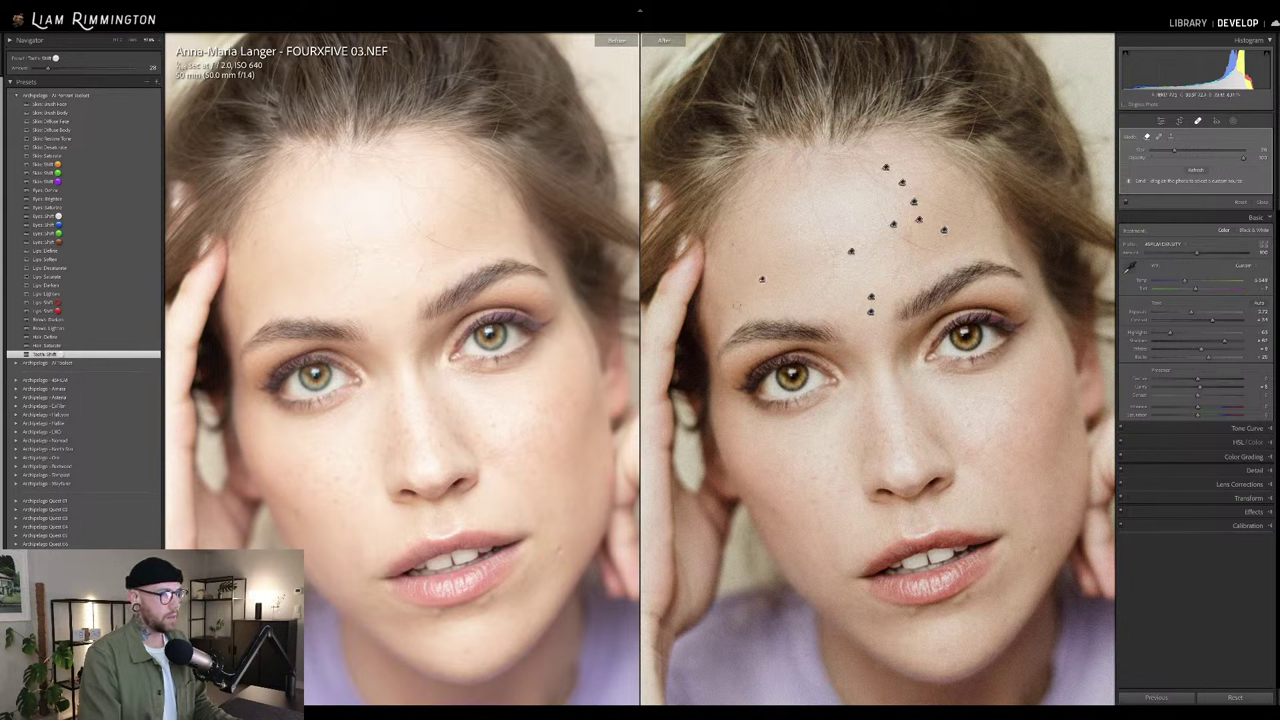
{"action": "left_click", "coordinate": [736, 302]}
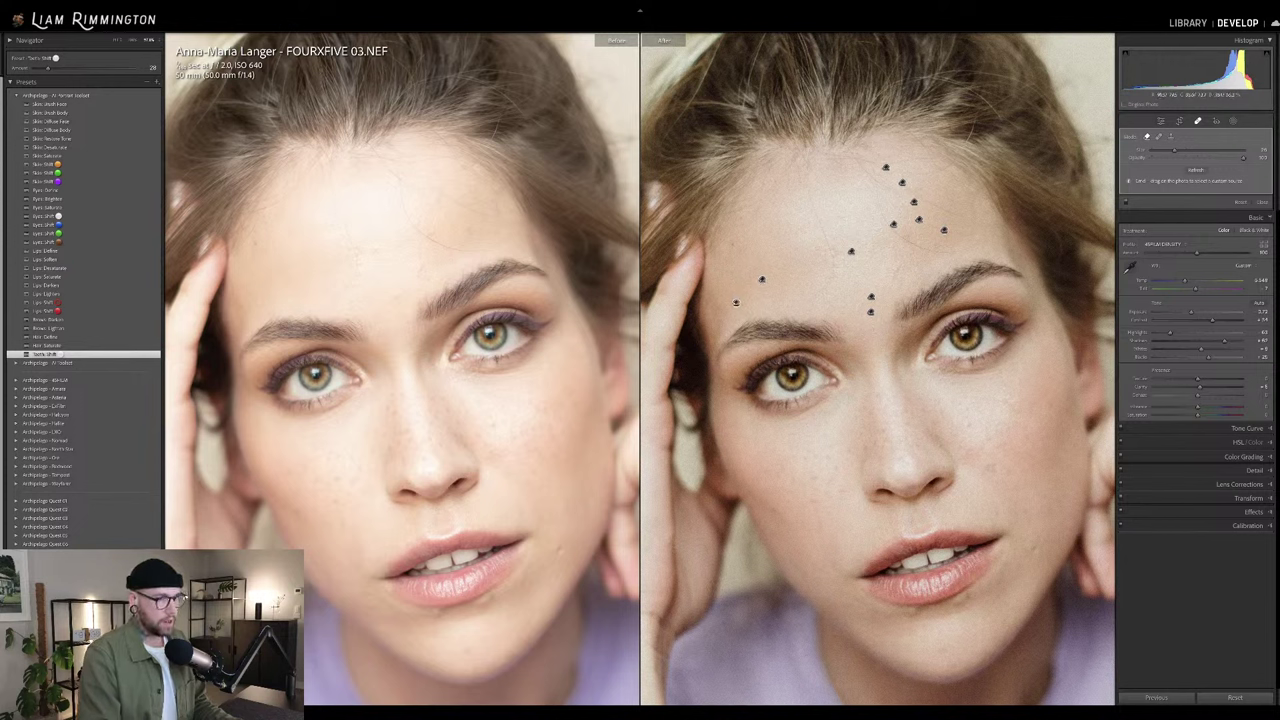
- Remove the spots on the cheek beside the nose and on the chin, then finish the spot removal
{"action": "left_click", "coordinate": [968, 426]}
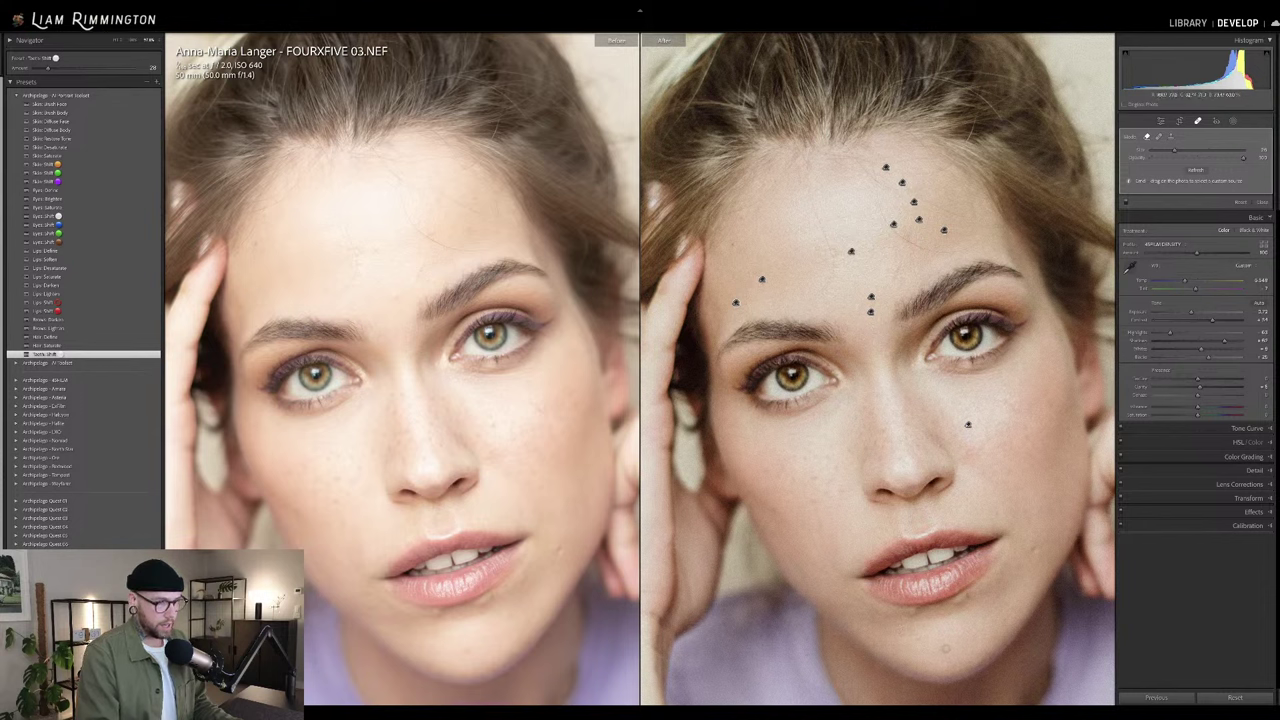
{"action": "left_click", "coordinate": [942, 650]}
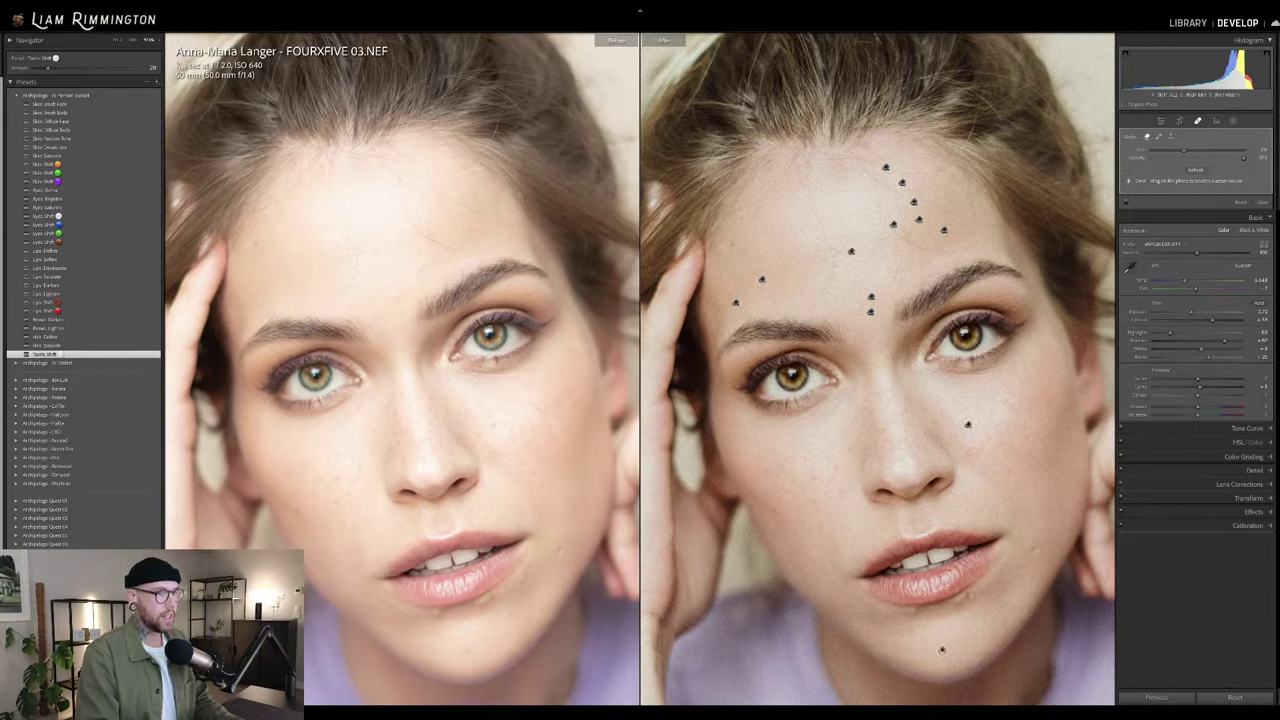
{"action": "key", "text": "q"}
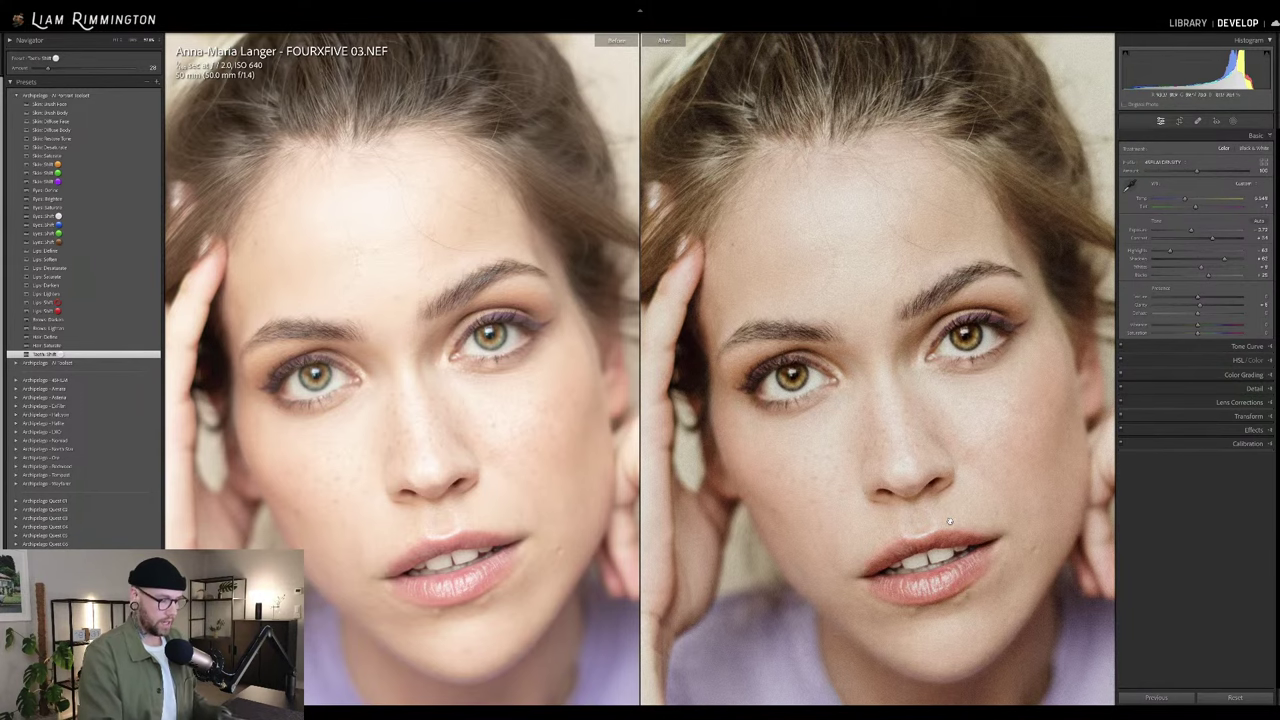
- Compare the finished face retouch repeatedly with the original in the single-image view
{"action": "key", "text": "backslash"}
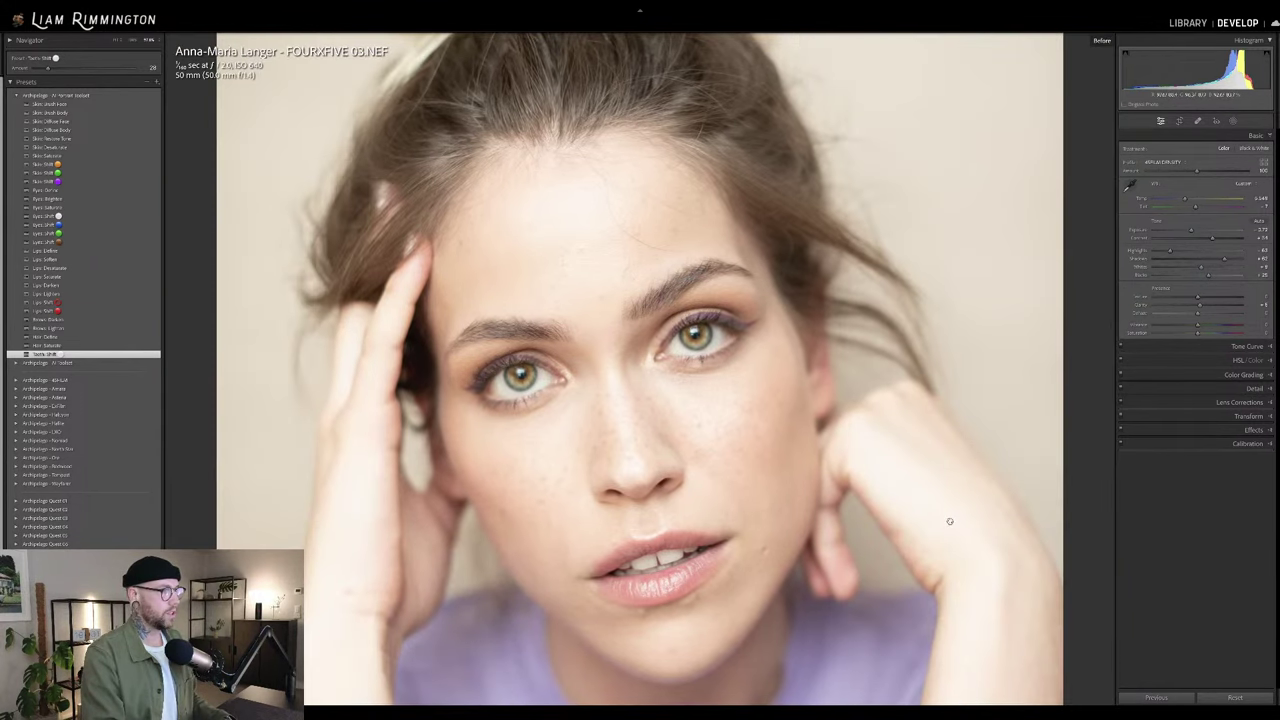
{"action": "key", "text": "backslash"}
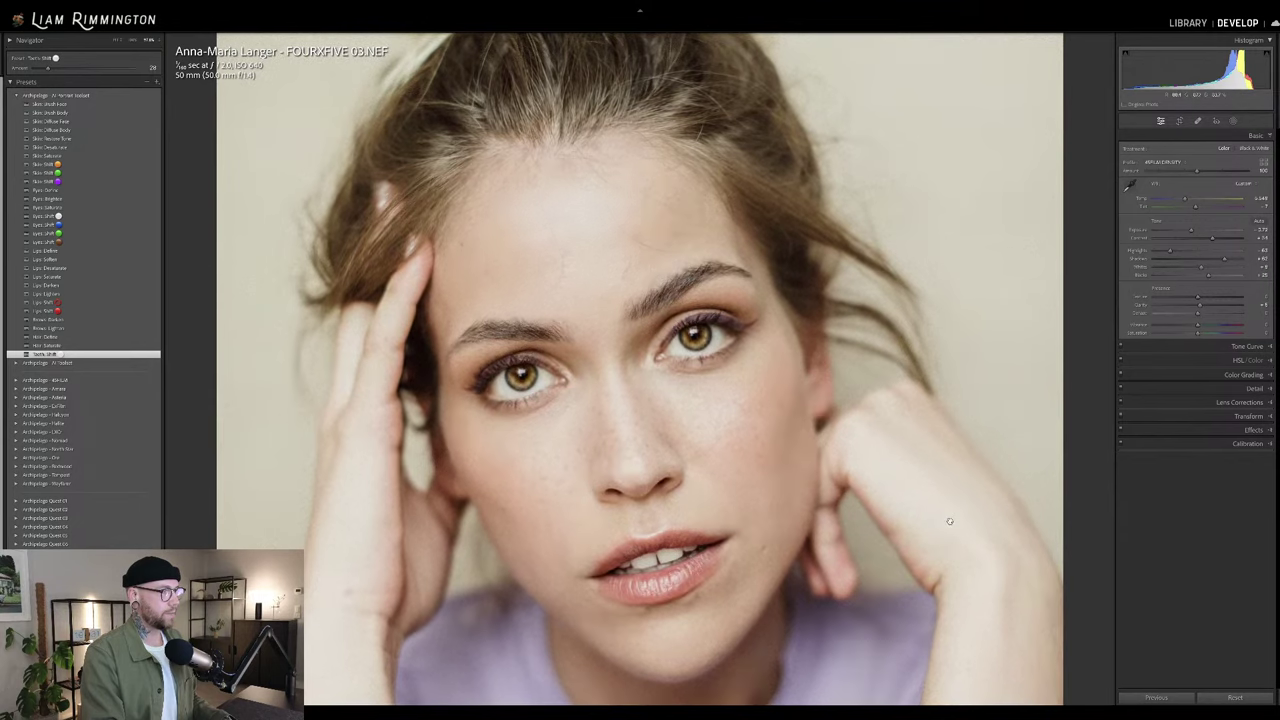
{"action": "key", "text": "backslash"}
{"action": "key", "text": "backslash"}
{"action": "key", "text": "backslash"}
{"action": "key", "text": "backslash"}
{"action": "key", "text": "backslash"}
{"action": "key", "text": "backslash"}
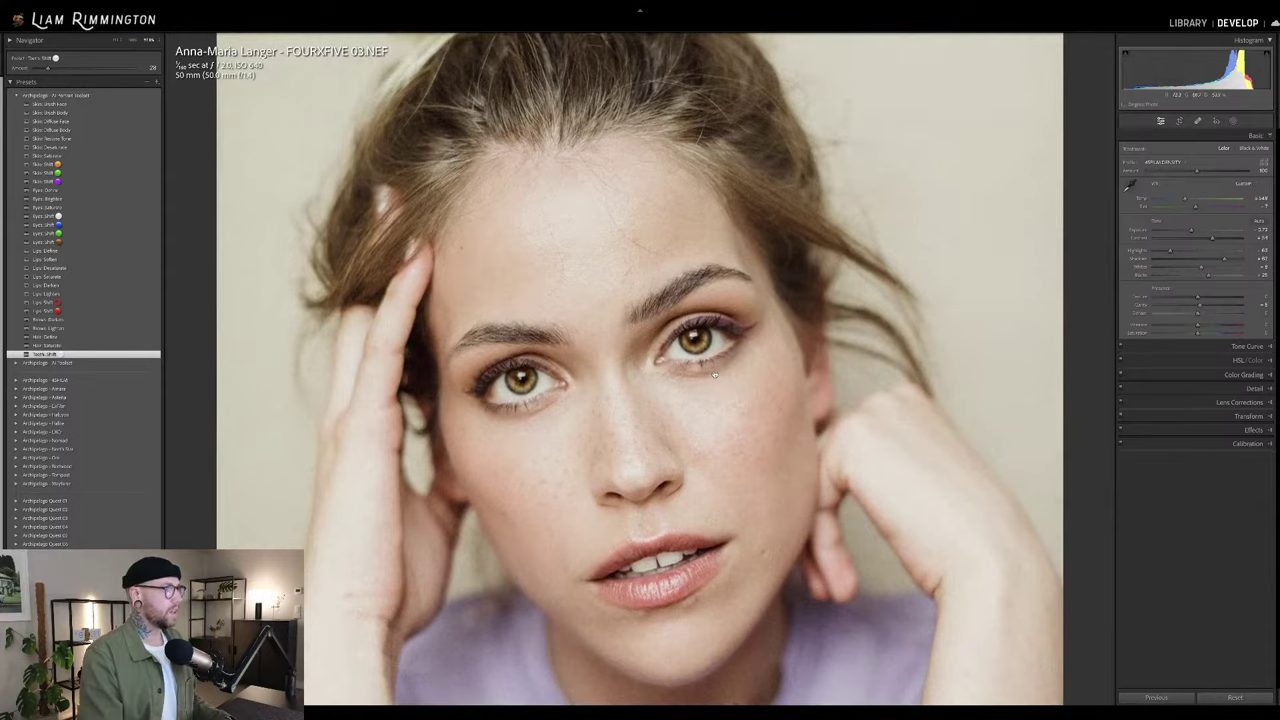
- Examine the grain by switching the Effects adjustments off and on, and view the presets in the group below the AI packs
{"action": "left_click", "coordinate": [714, 375]}
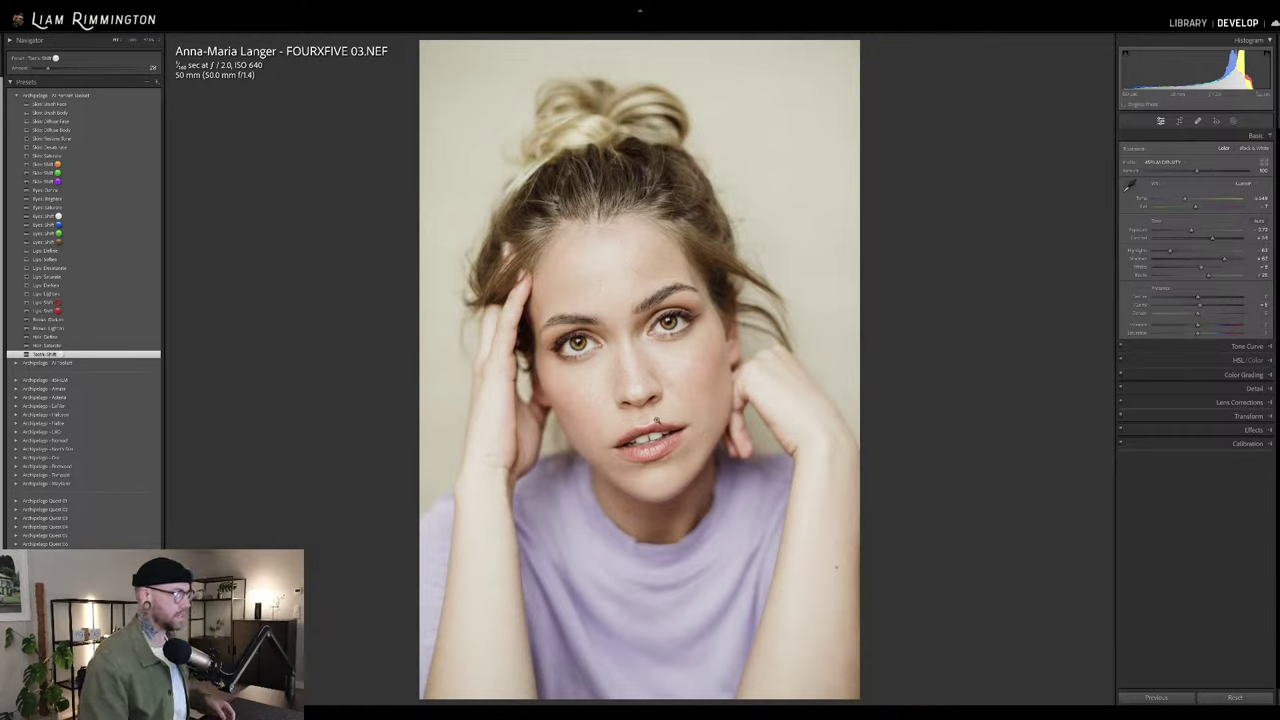
{"action": "left_click", "coordinate": [1248, 430]}
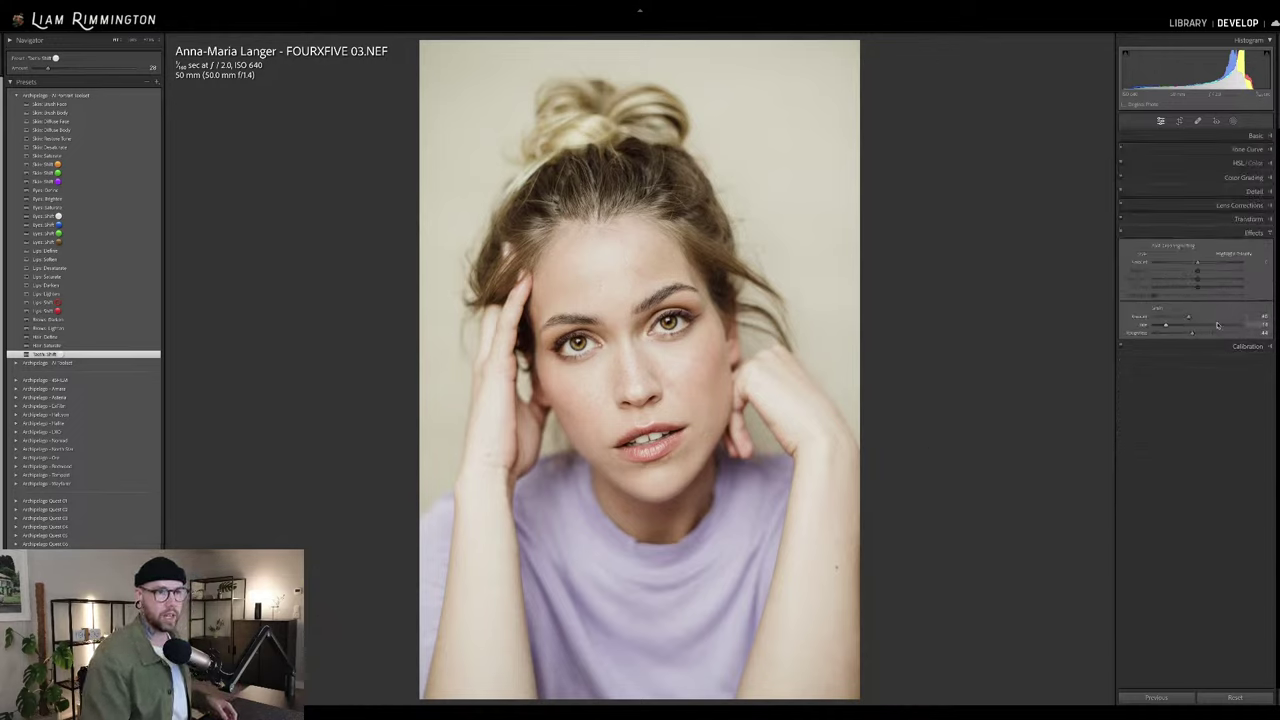
{"action": "left_click", "coordinate": [636, 373]}
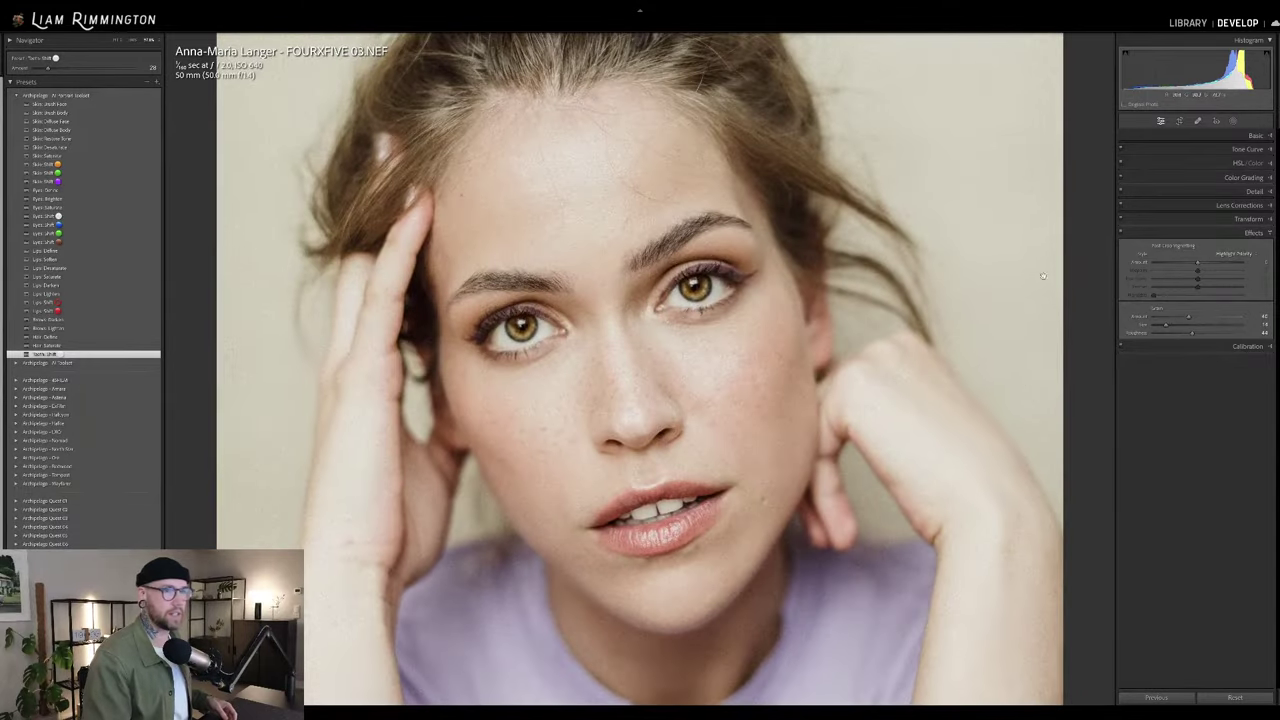
{"action": "left_click", "coordinate": [1121, 234]}
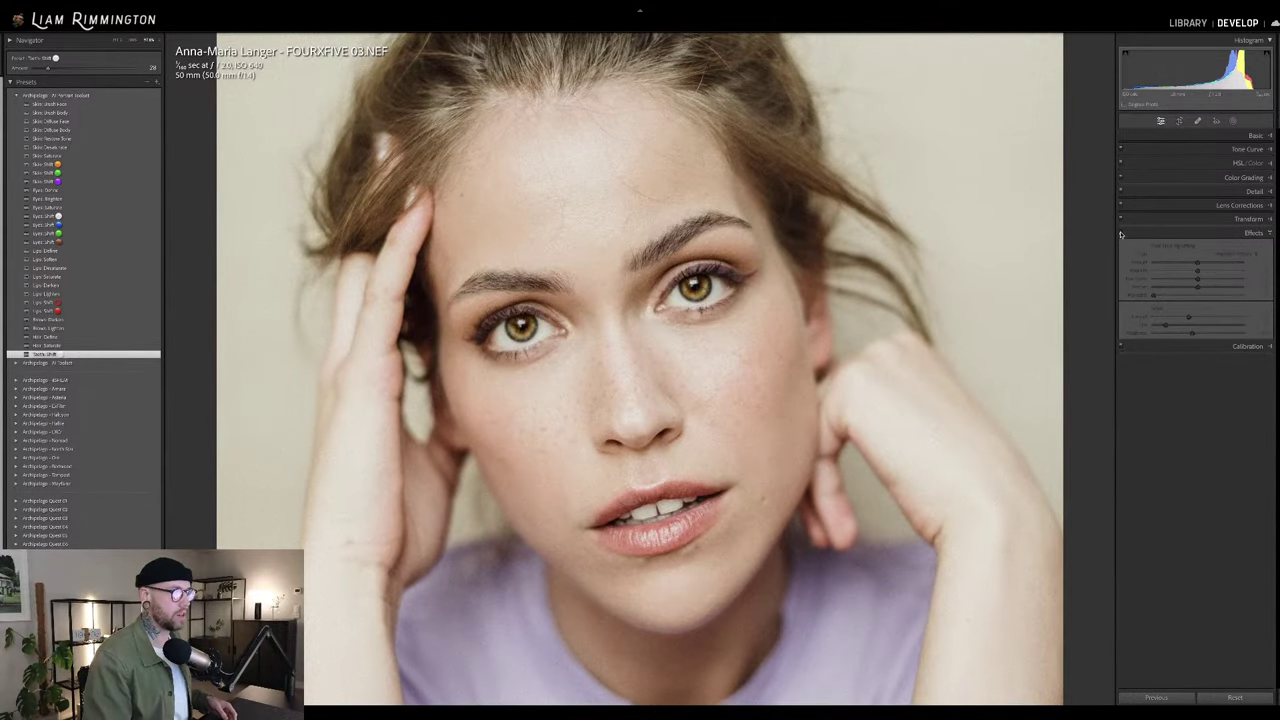
{"action": "left_click", "coordinate": [1121, 234]}
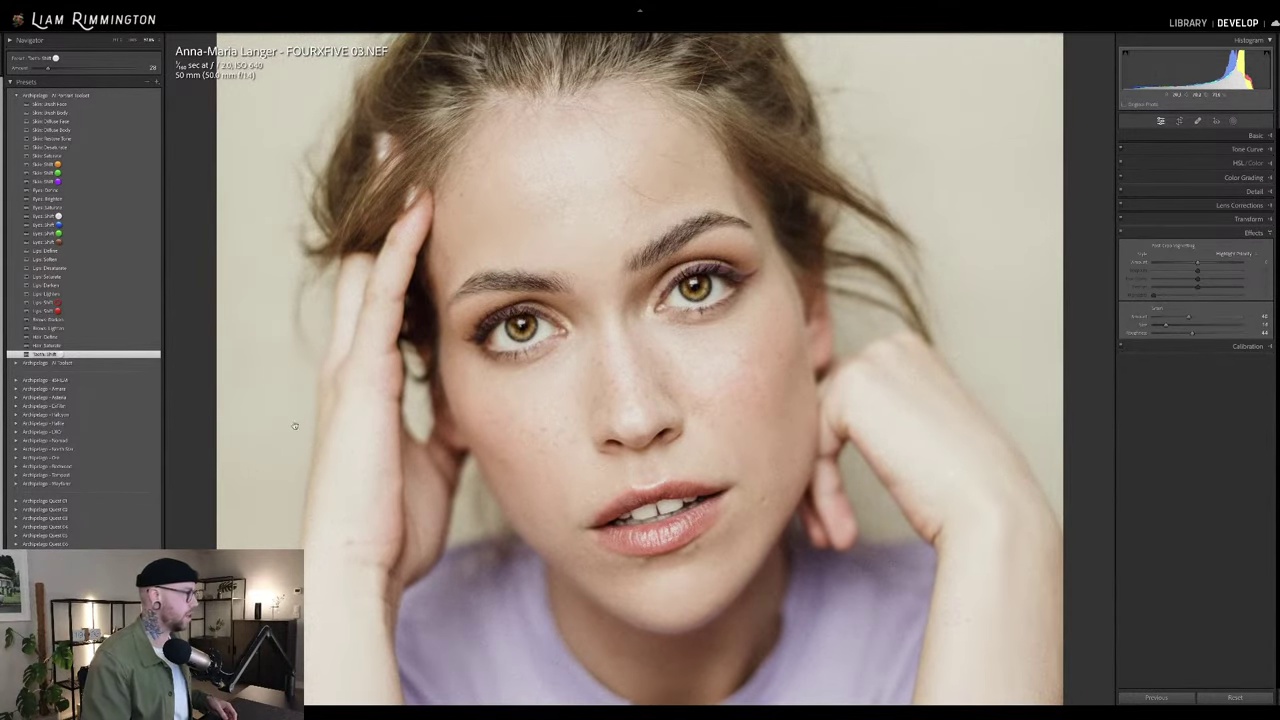
{"action": "left_click", "coordinate": [18, 381]}
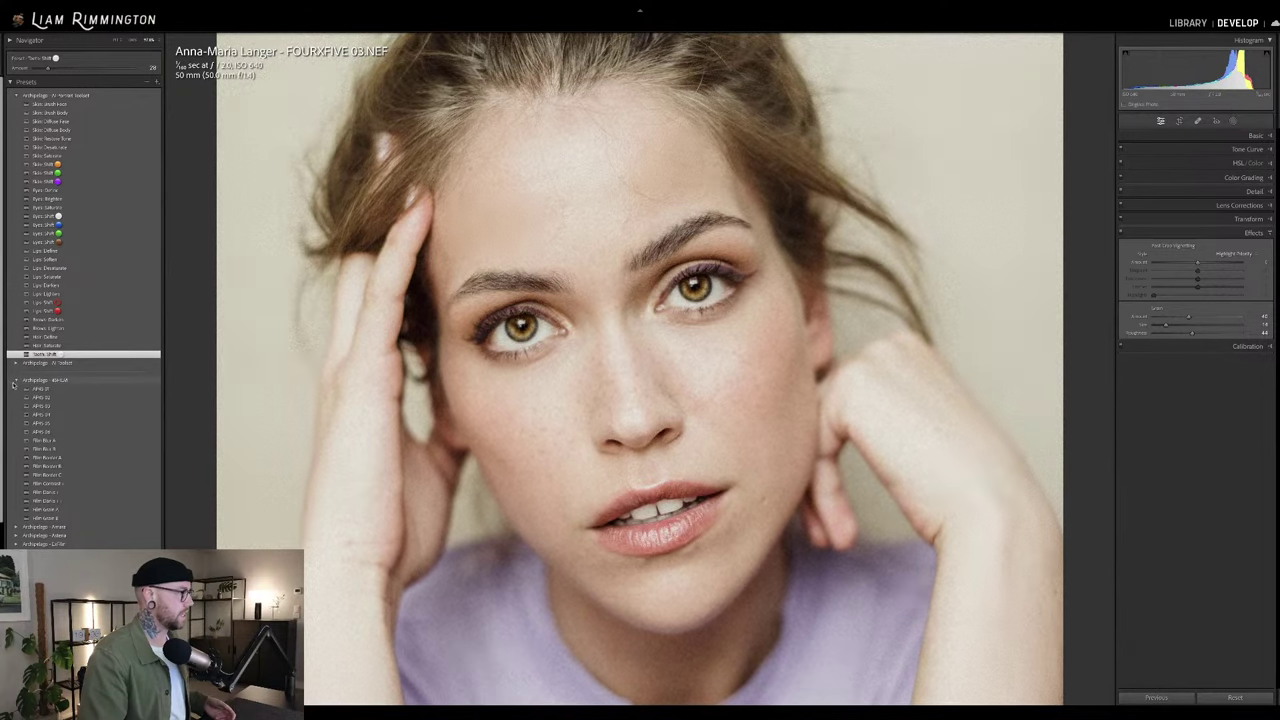
{"action": "left_click", "coordinate": [15, 380]}
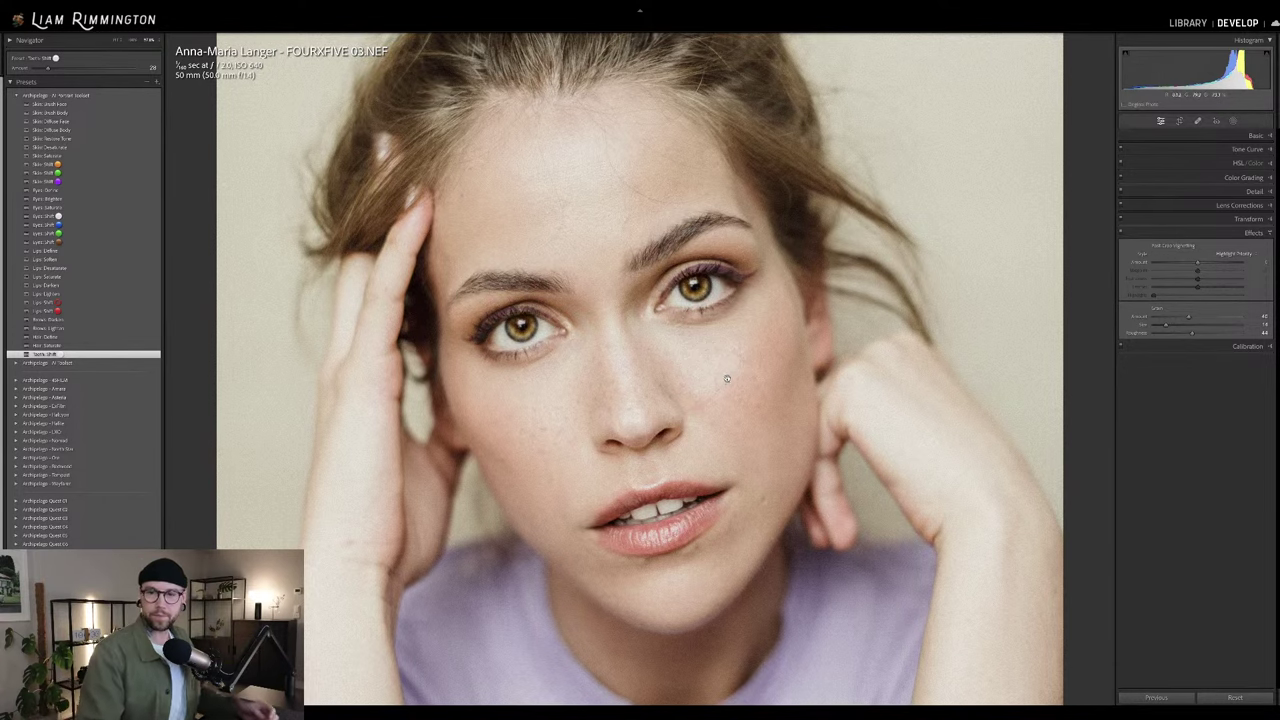
- Switch to the AQ17 iii AYRE.CR2 portrait, compare it with its original, and inspect the face up close
{"action": "left_click", "coordinate": [622, 317]}
{"action": "key", "text": "Right"}
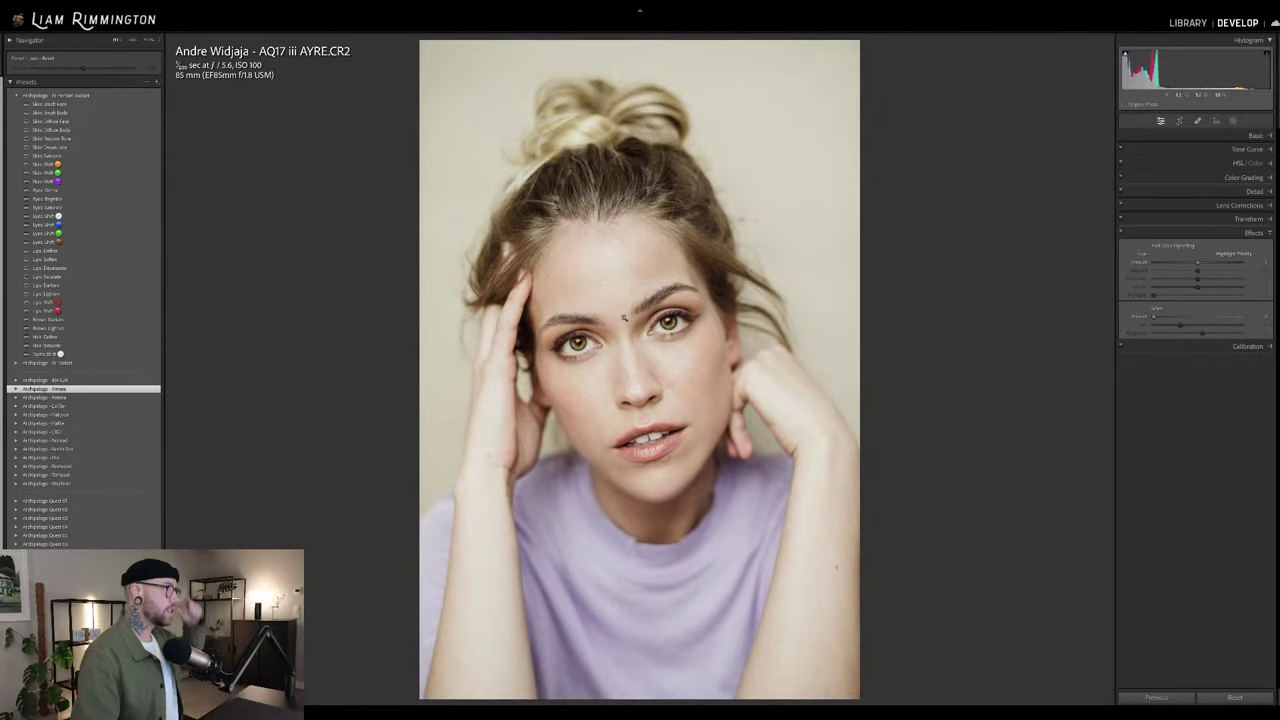
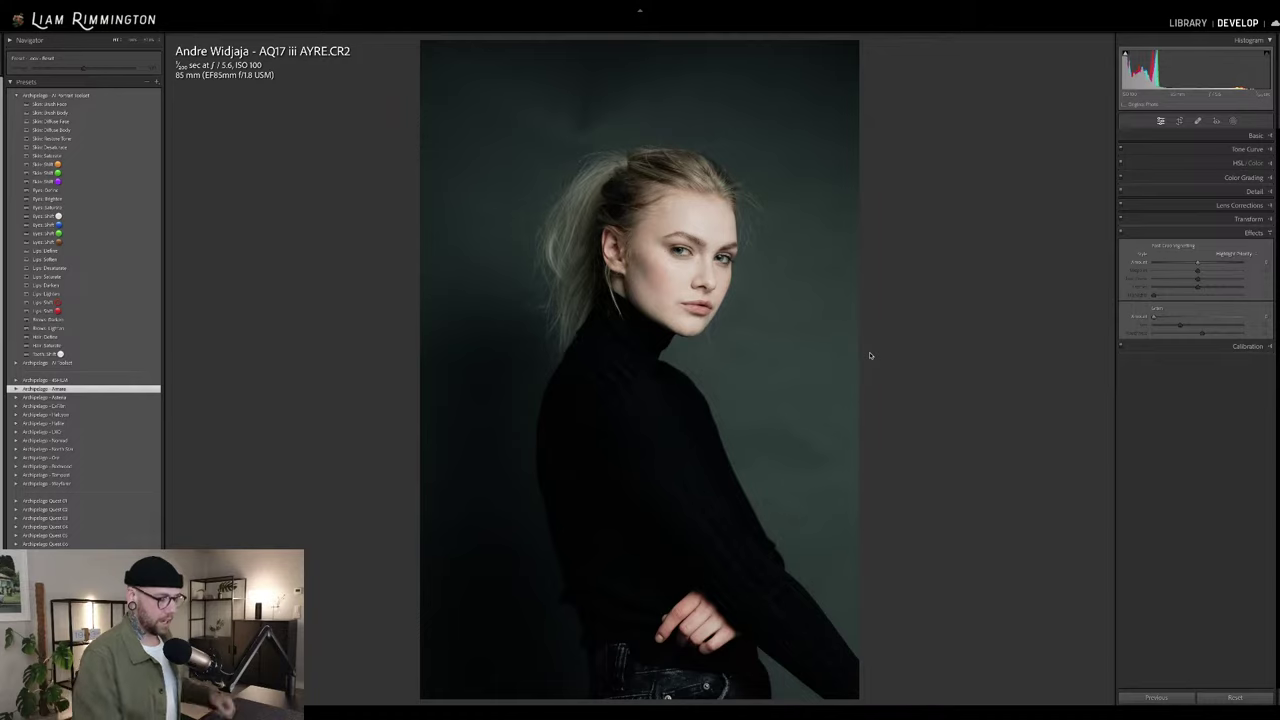
{"action": "key", "text": "backslash"}
{"action": "key", "text": "backslash"}
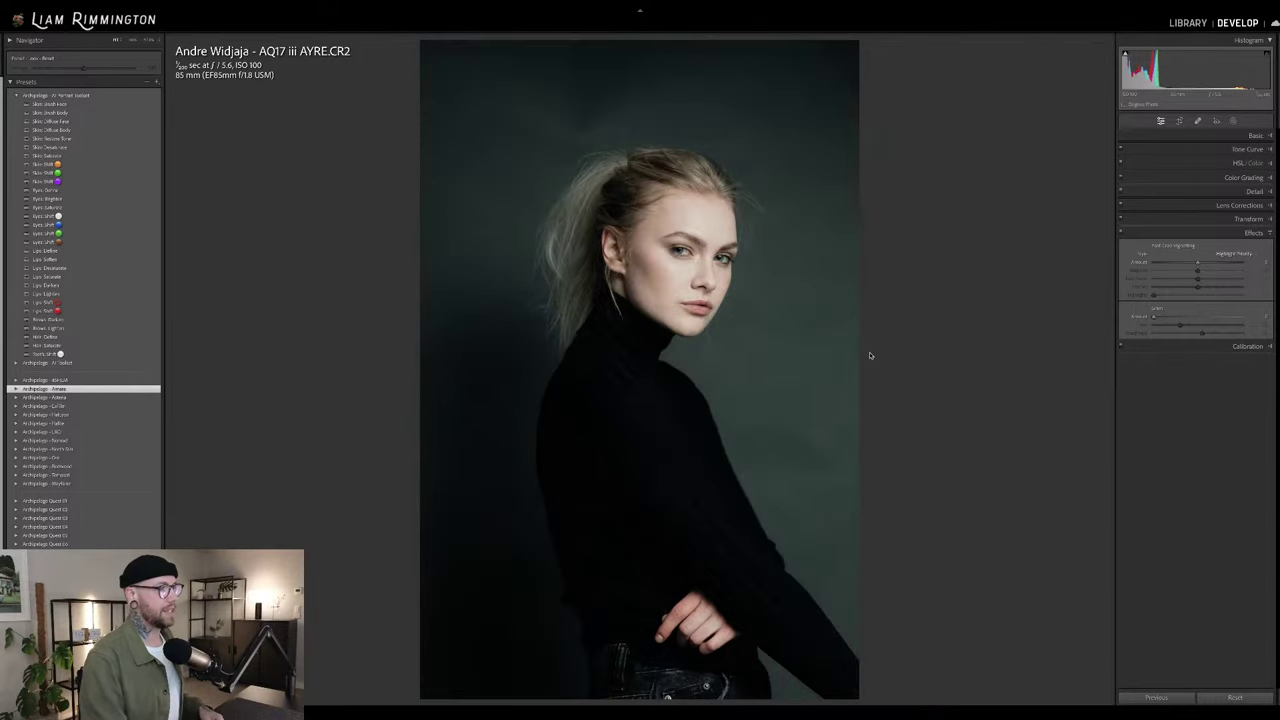
{"action": "key", "text": "backslash"}
{"action": "key", "text": "backslash"}
{"action": "key", "text": "backslash"}
{"action": "key", "text": "backslash"}
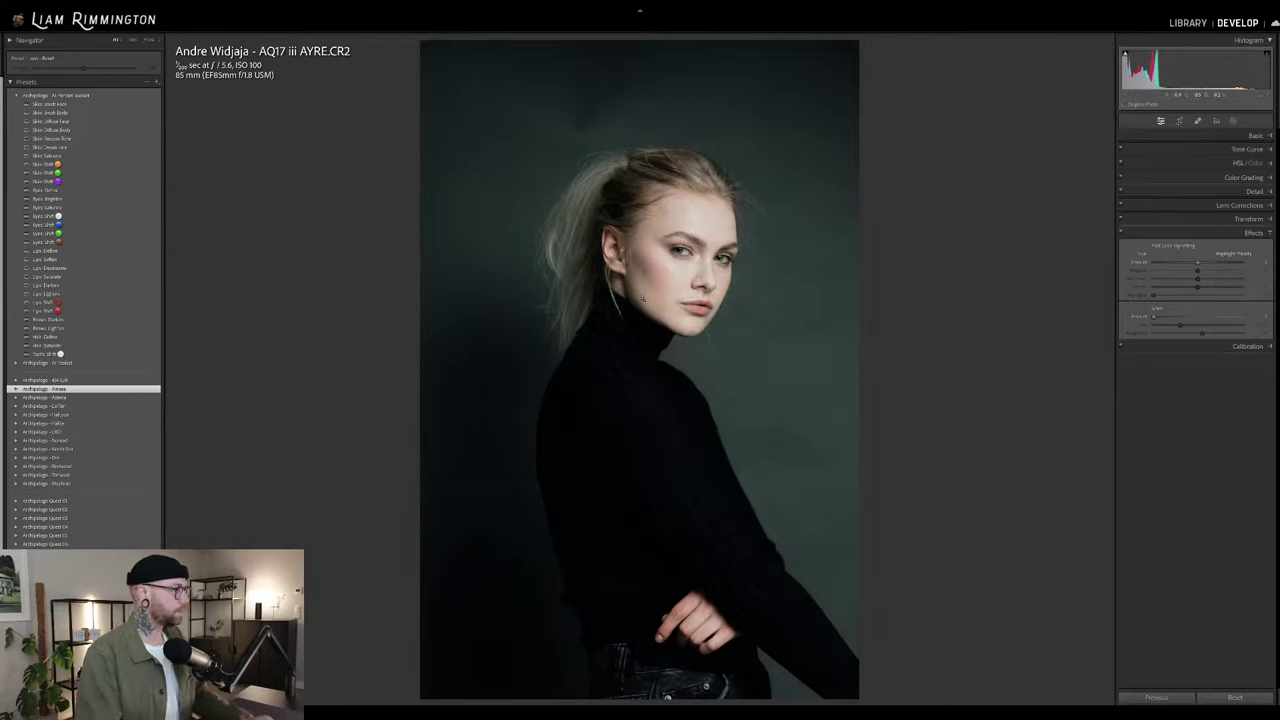
{"action": "left_click", "coordinate": [686, 242]}
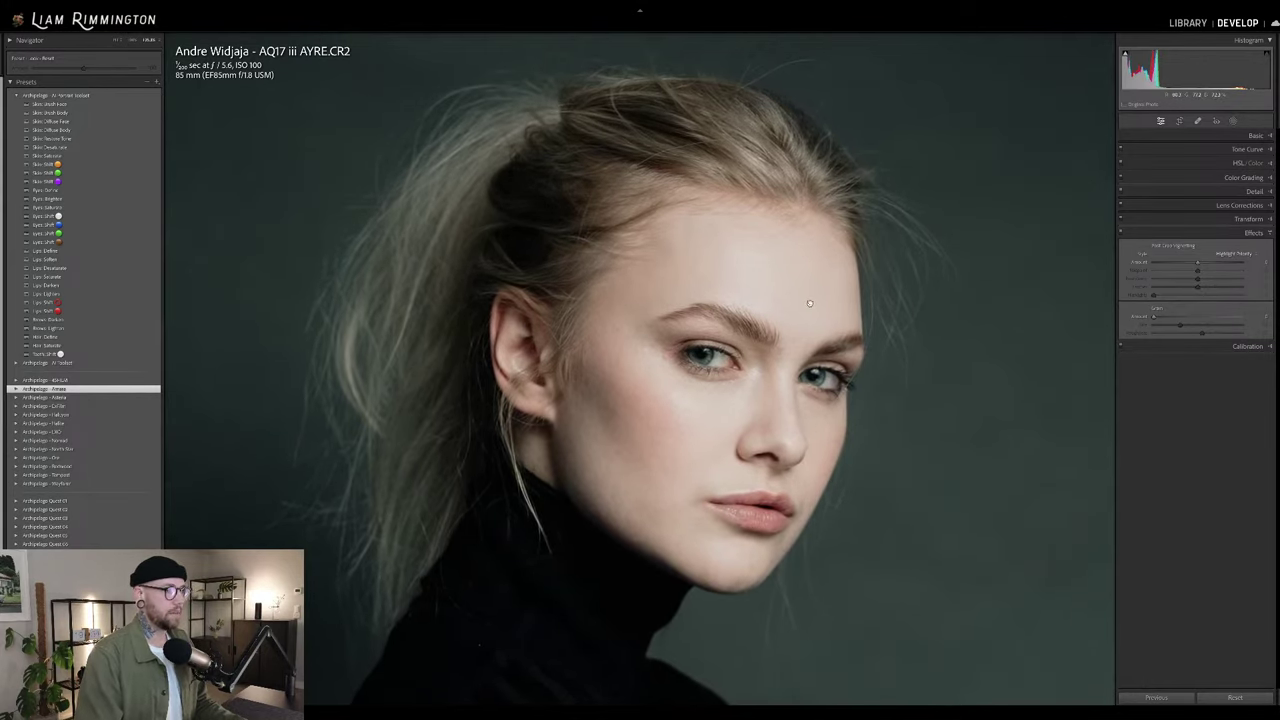
- Compare the AYRE portrait repeatedly with its original, and examine the dark turtleneck and the face up close
{"action": "key", "text": "backslash"}
{"action": "key", "text": "backslash"}
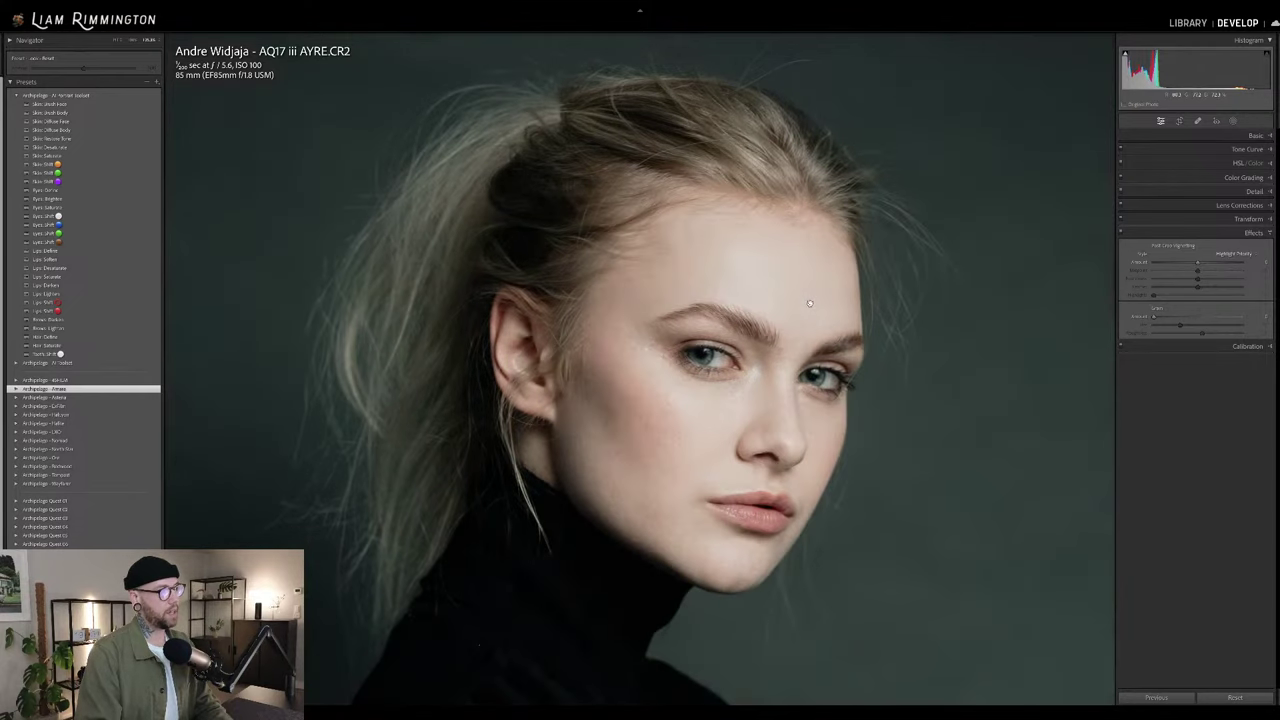
{"action": "key", "text": "backslash"}
{"action": "key", "text": "backslash"}
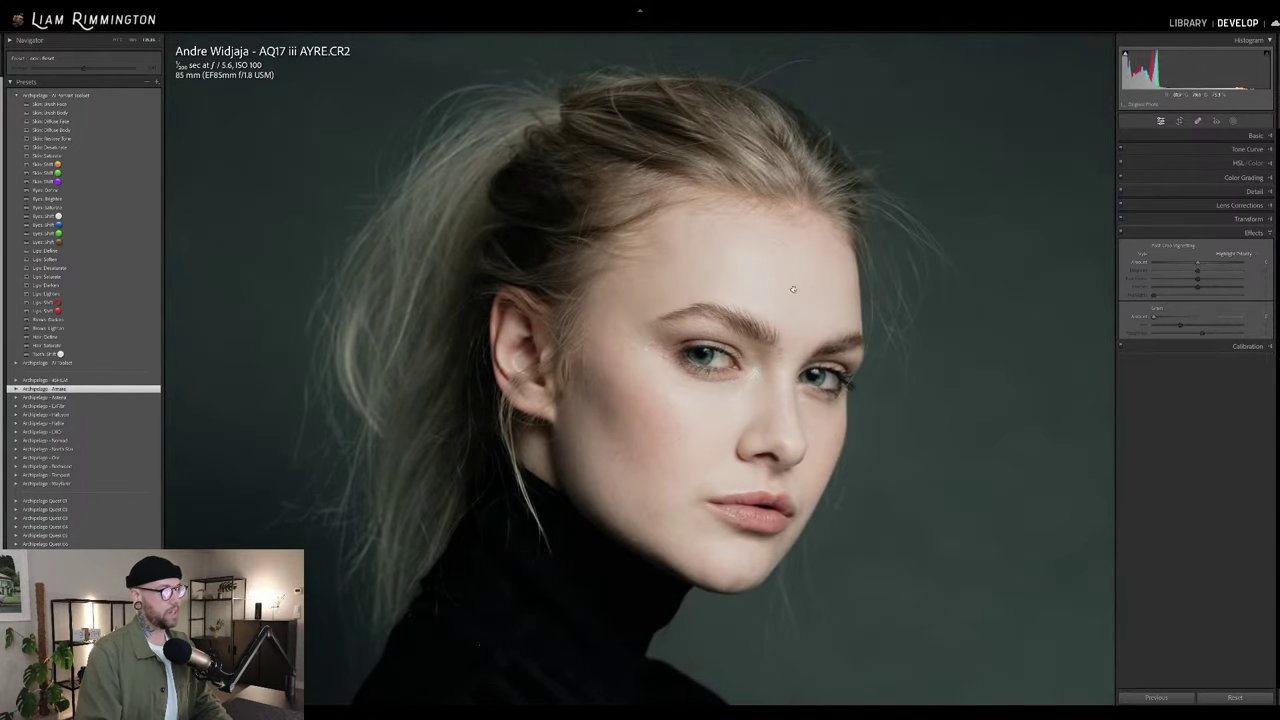
{"action": "key", "text": "backslash"}
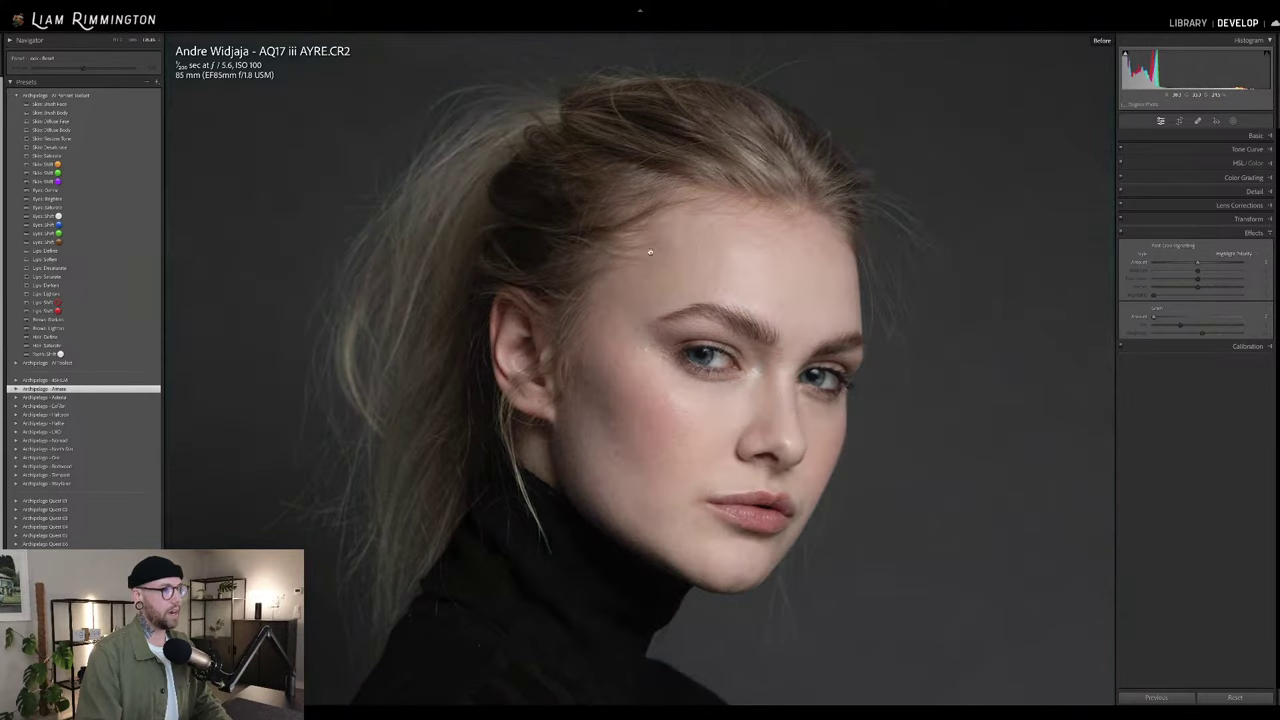
{"action": "key", "text": "backslash"}
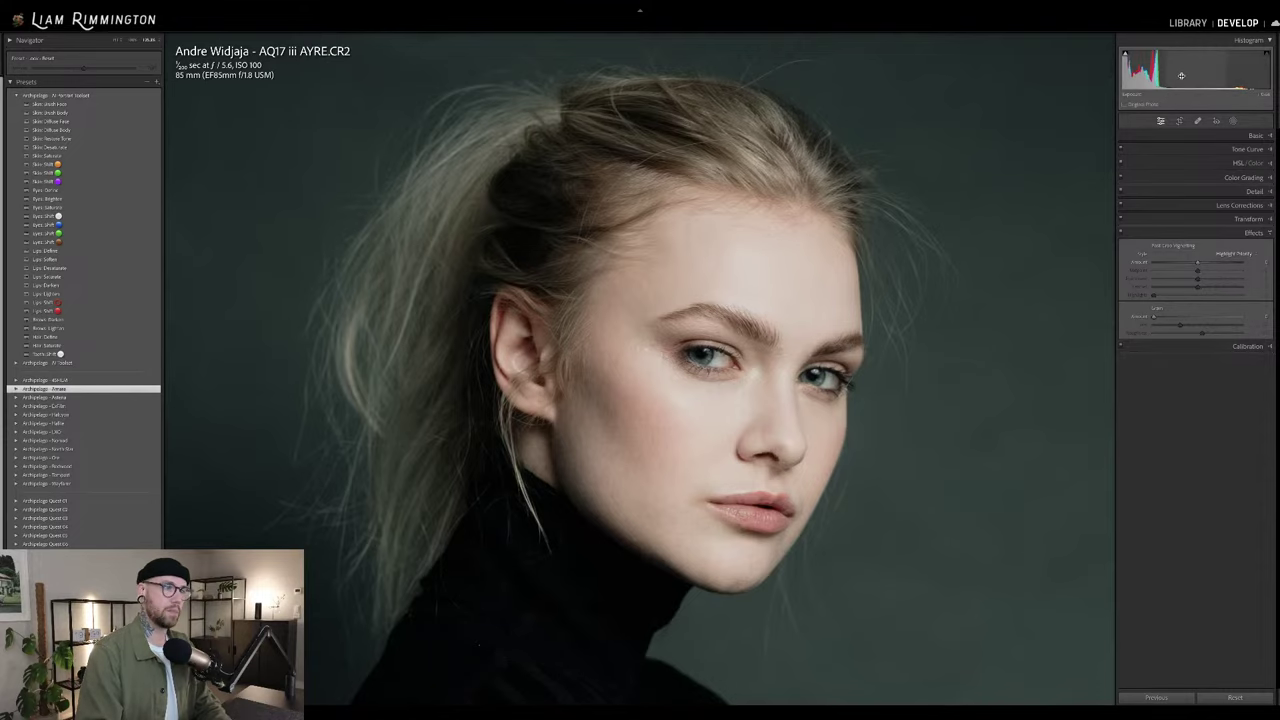
{"action": "left_click", "coordinate": [640, 620]}
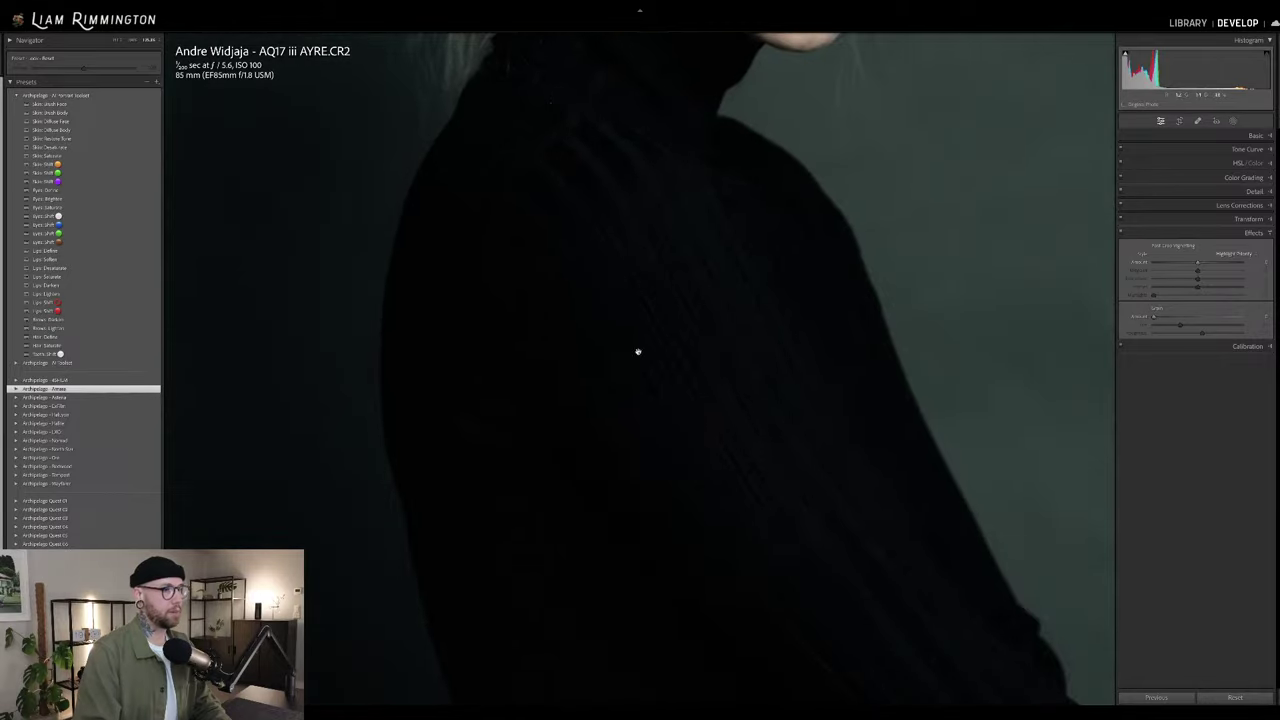
{"action": "left_click_drag", "start_coordinate": [731, 226], "coordinate": [731, 457]}
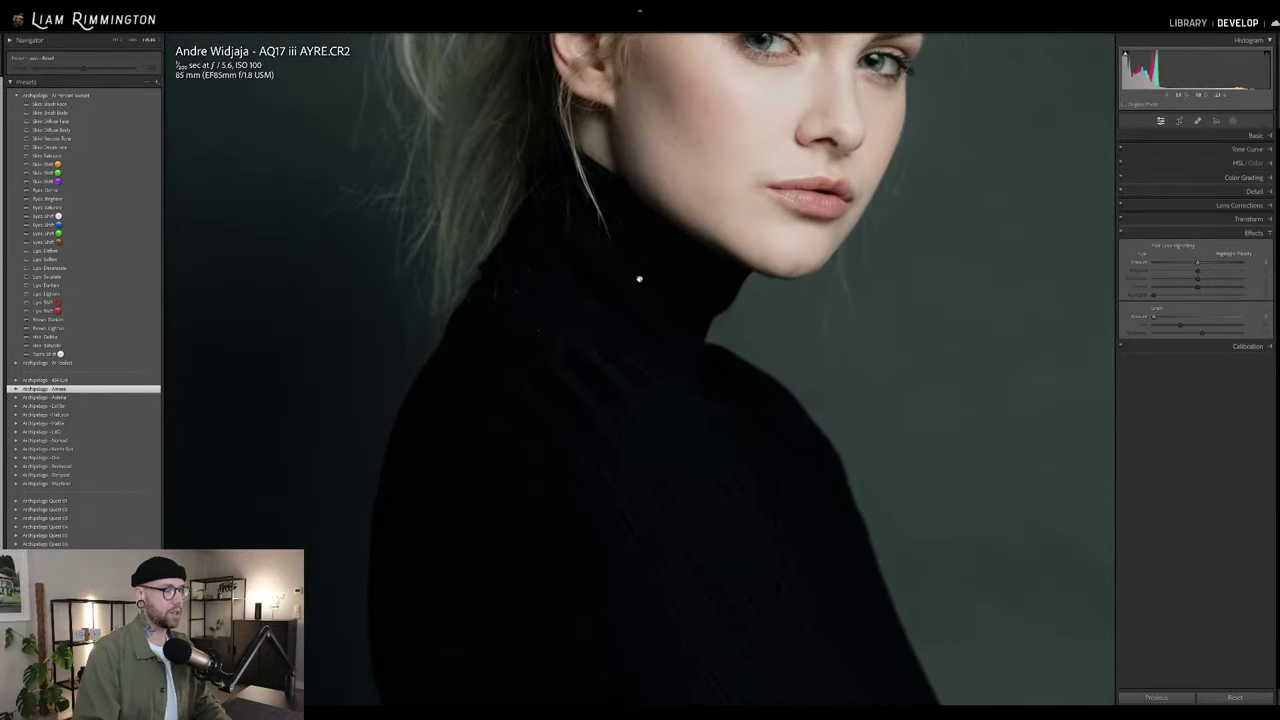
{"action": "left_click_drag", "start_coordinate": [639, 280], "coordinate": [660, 577]}
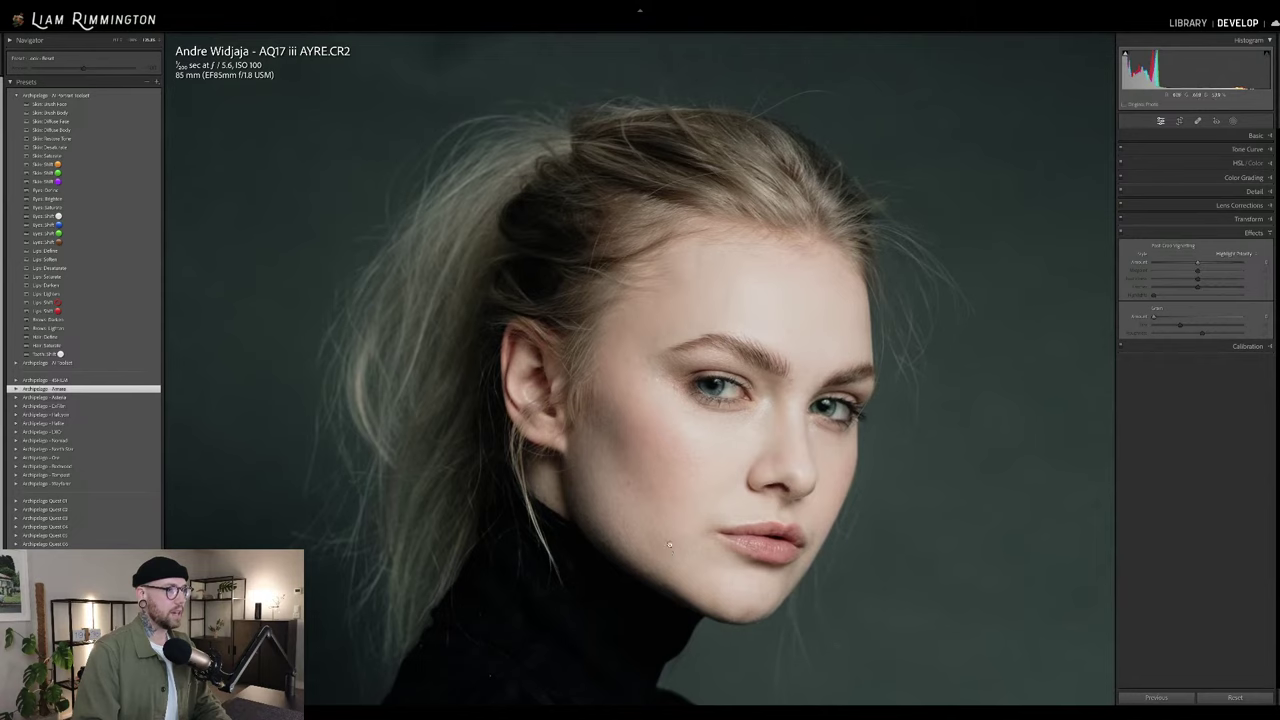
- Apply the skin tone preset from the AI Portrait Toolkit at an amount of 62 and compare the portrait with its original
{"action": "left_click", "coordinate": [141, 139]}
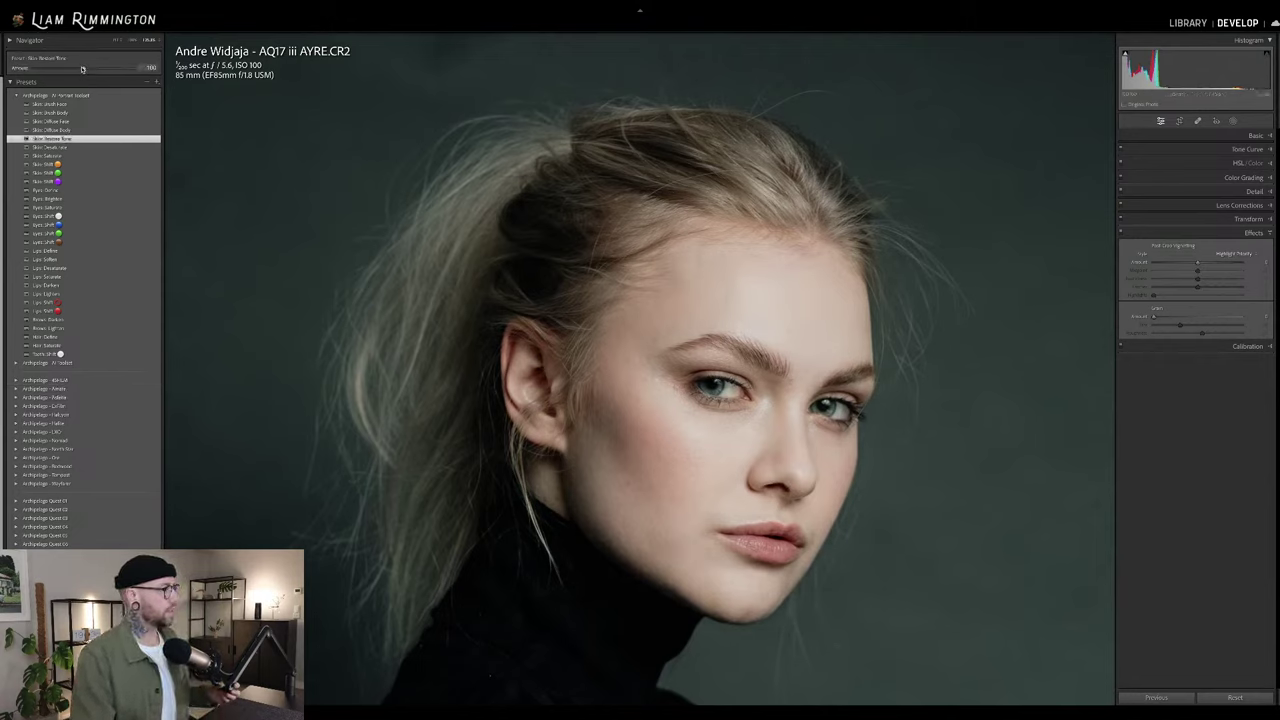
{"action": "left_click_drag", "start_coordinate": [82, 68], "coordinate": [57, 72]}
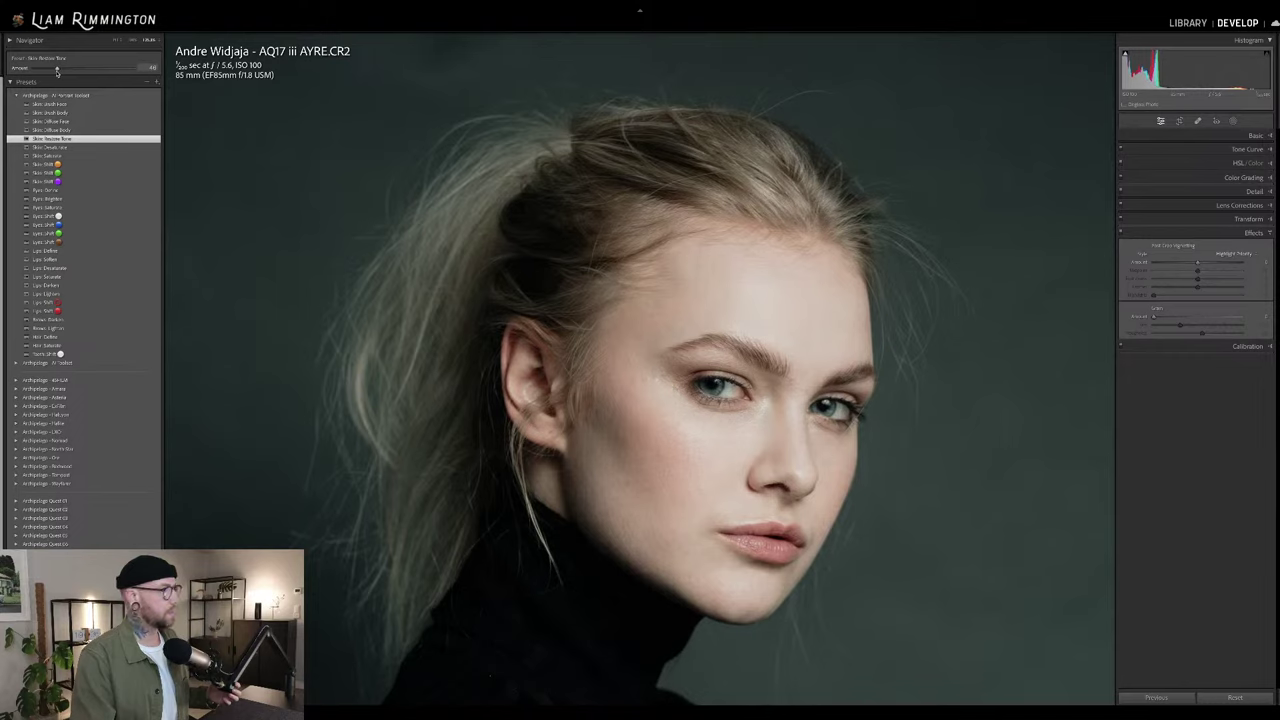
{"action": "double_click", "coordinate": [34, 68]}
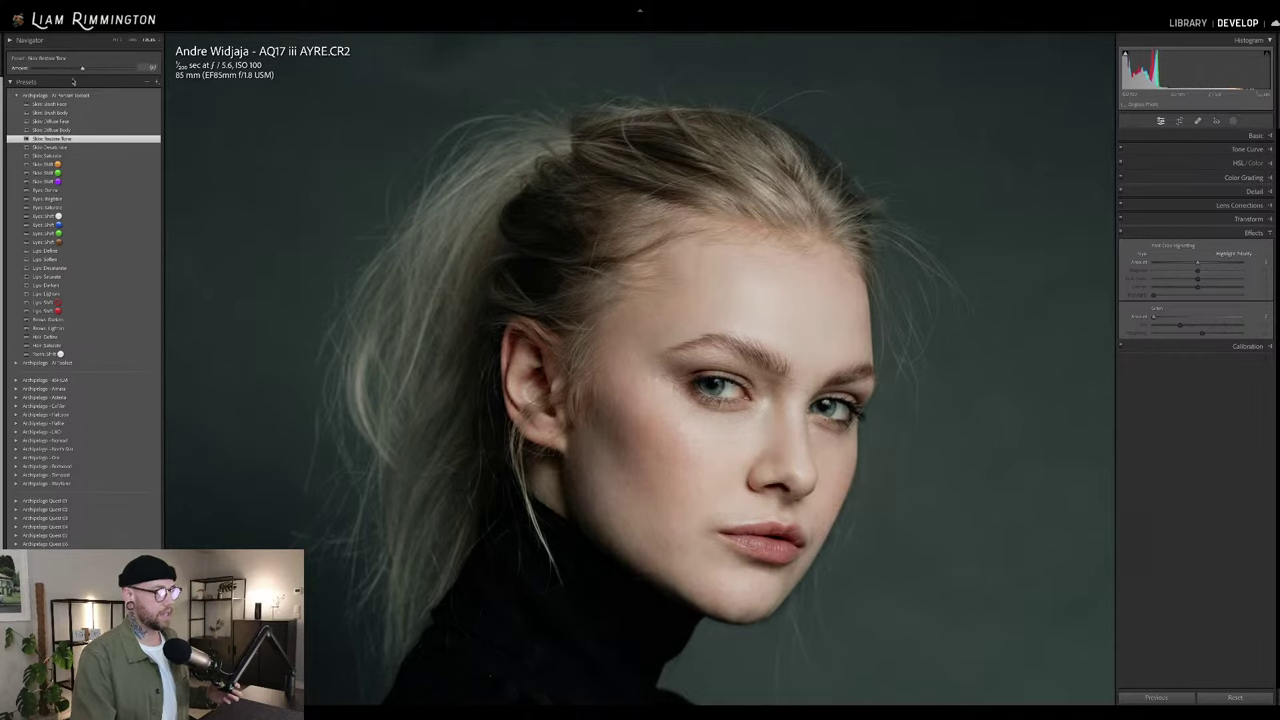
{"action": "left_click_drag", "start_coordinate": [73, 81], "coordinate": [62, 79]}
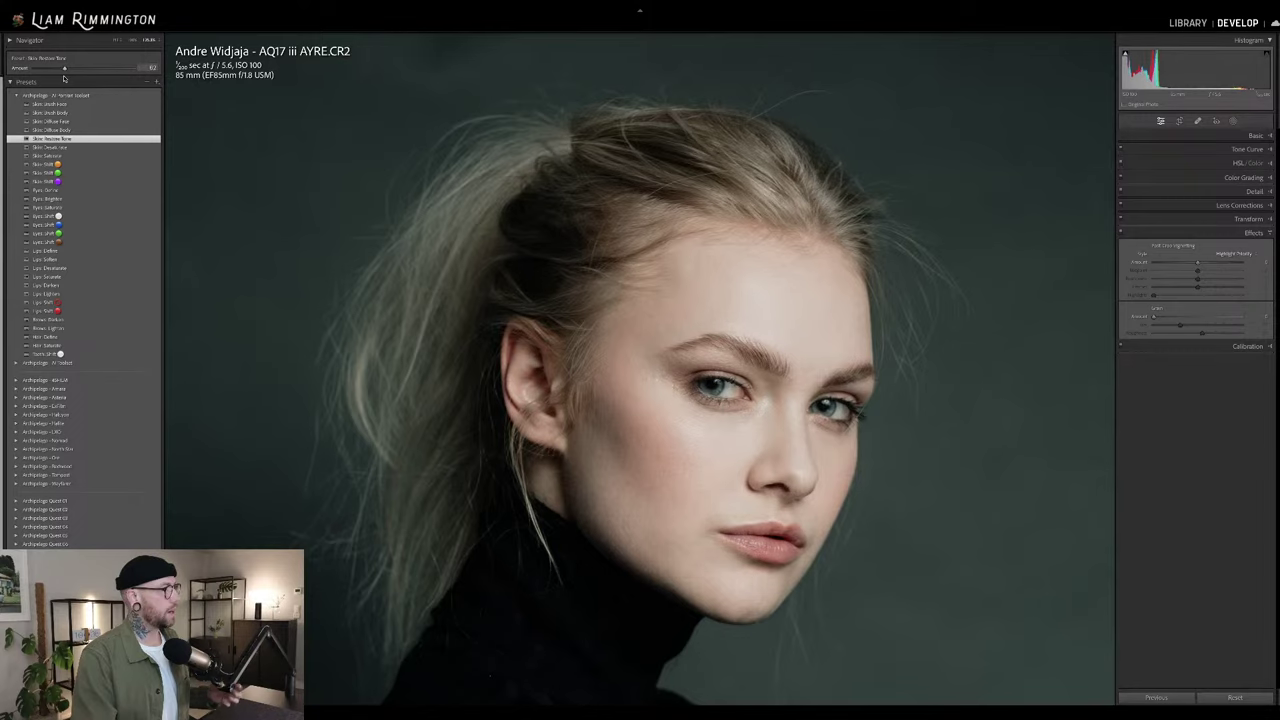
{"action": "key", "text": "backslash"}
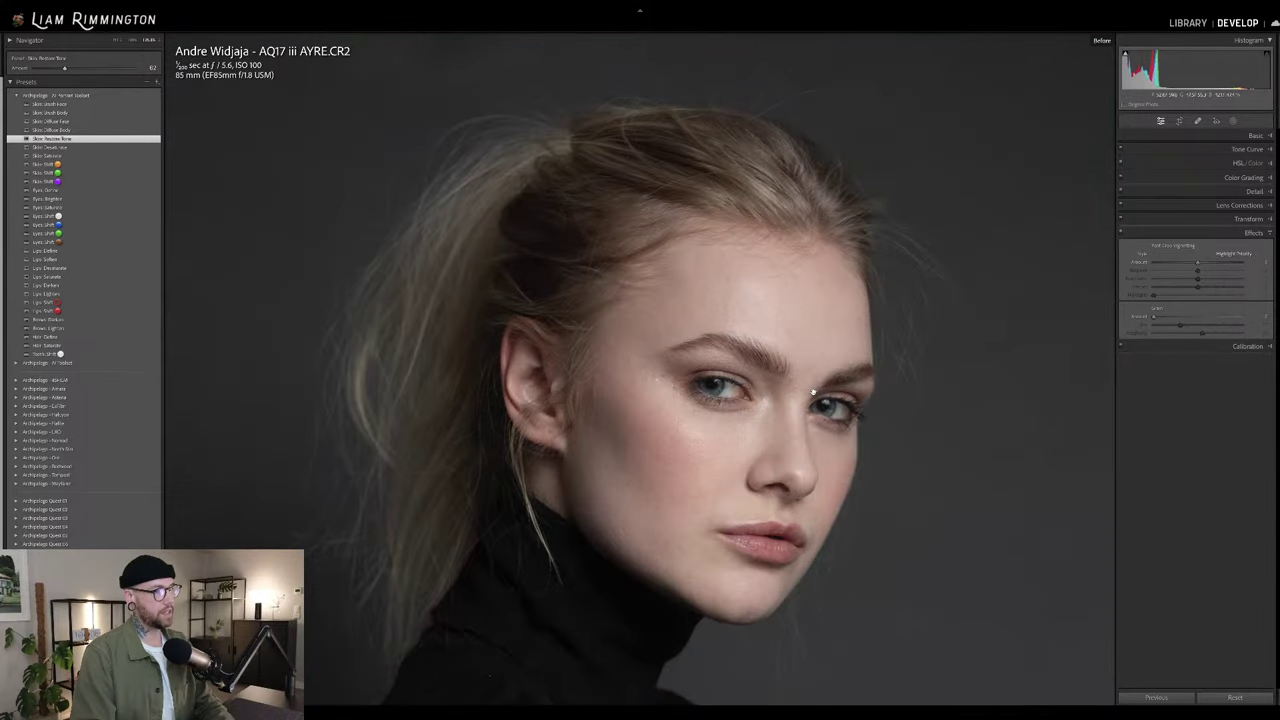
{"action": "key", "text": "backslash"}
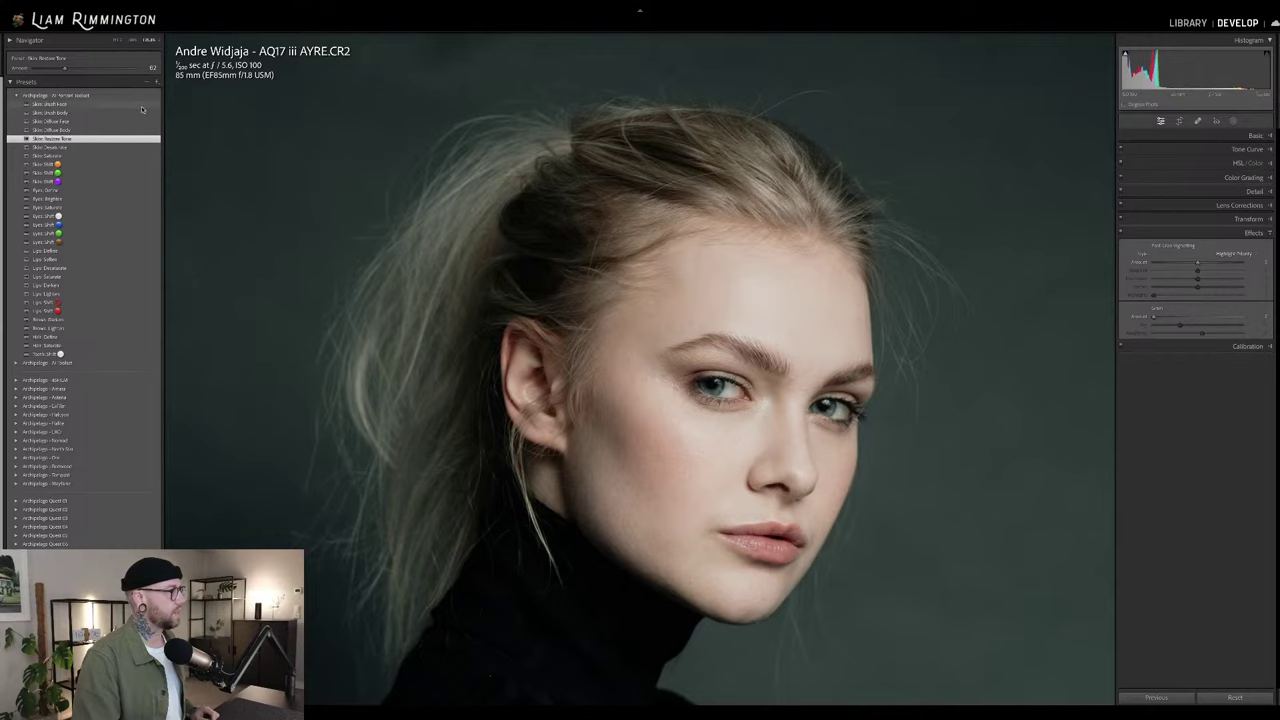
- Smooth the facial skin with the toolkit's smoothing preset at 34, and apply Skin Diffuse Face at a low amount
{"action": "left_click", "coordinate": [139, 105]}
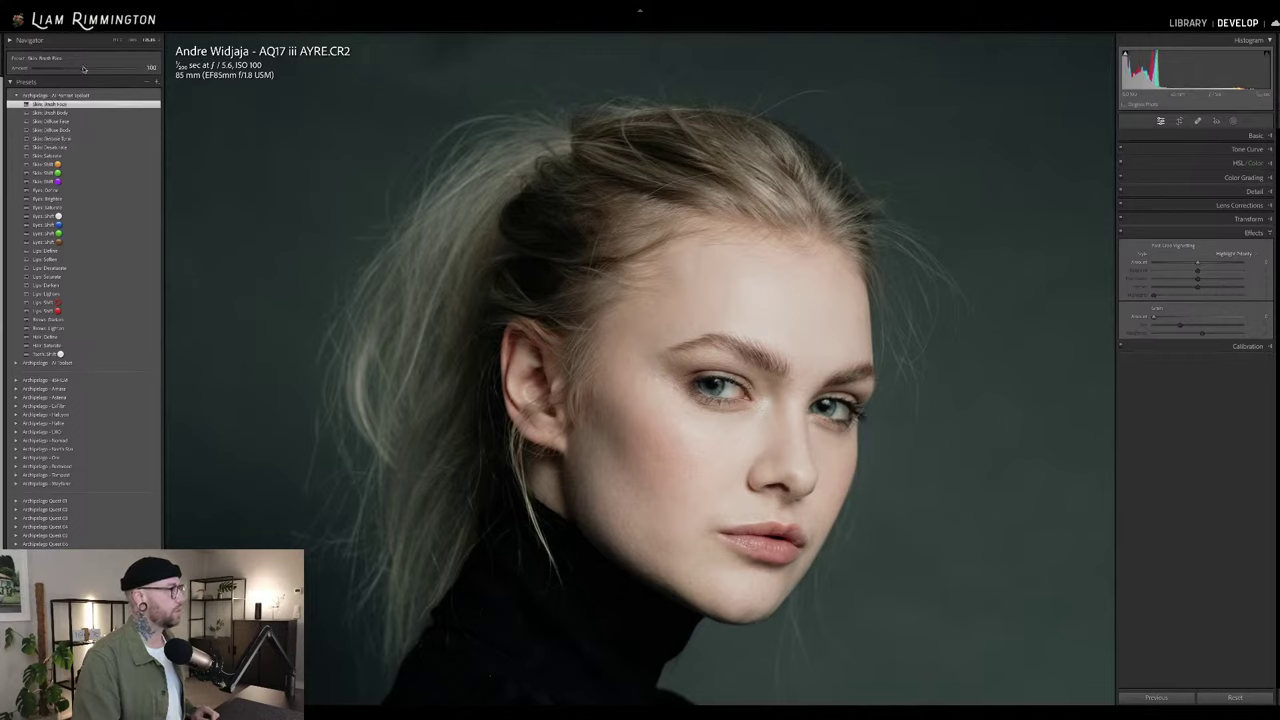
{"action": "left_click_drag", "start_coordinate": [84, 69], "coordinate": [52, 75]}
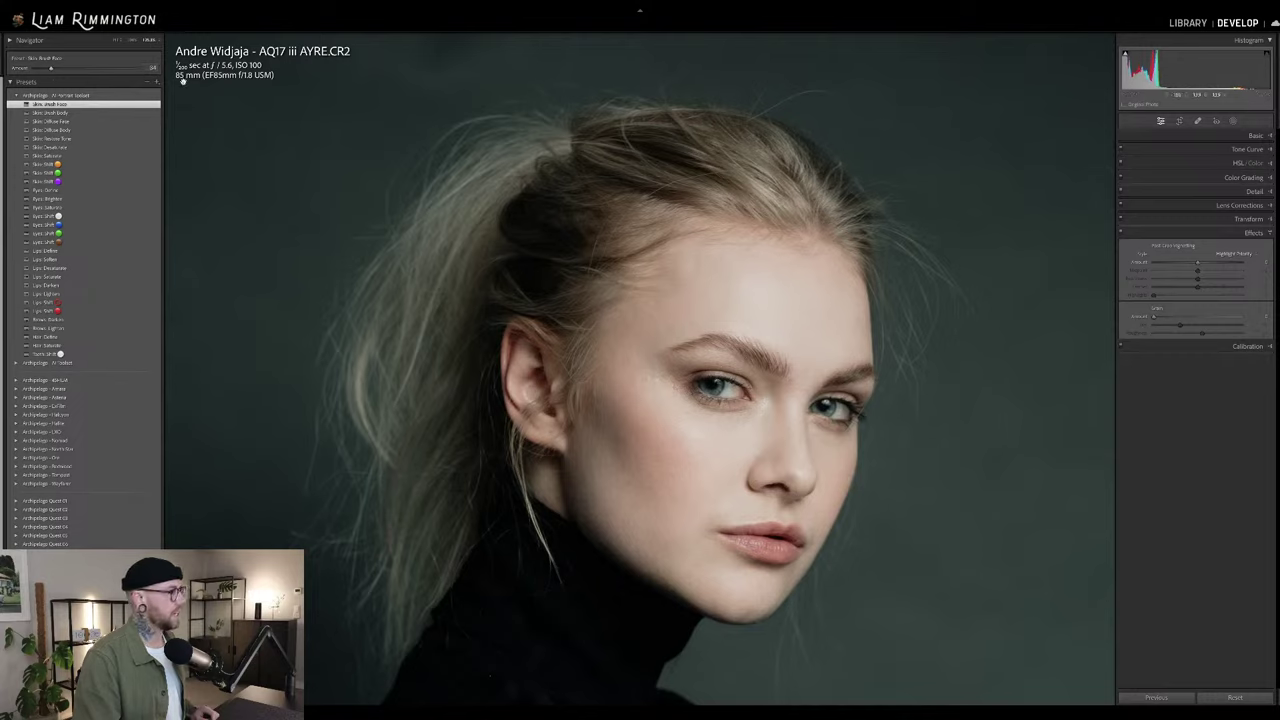
{"action": "left_click", "coordinate": [120, 122]}
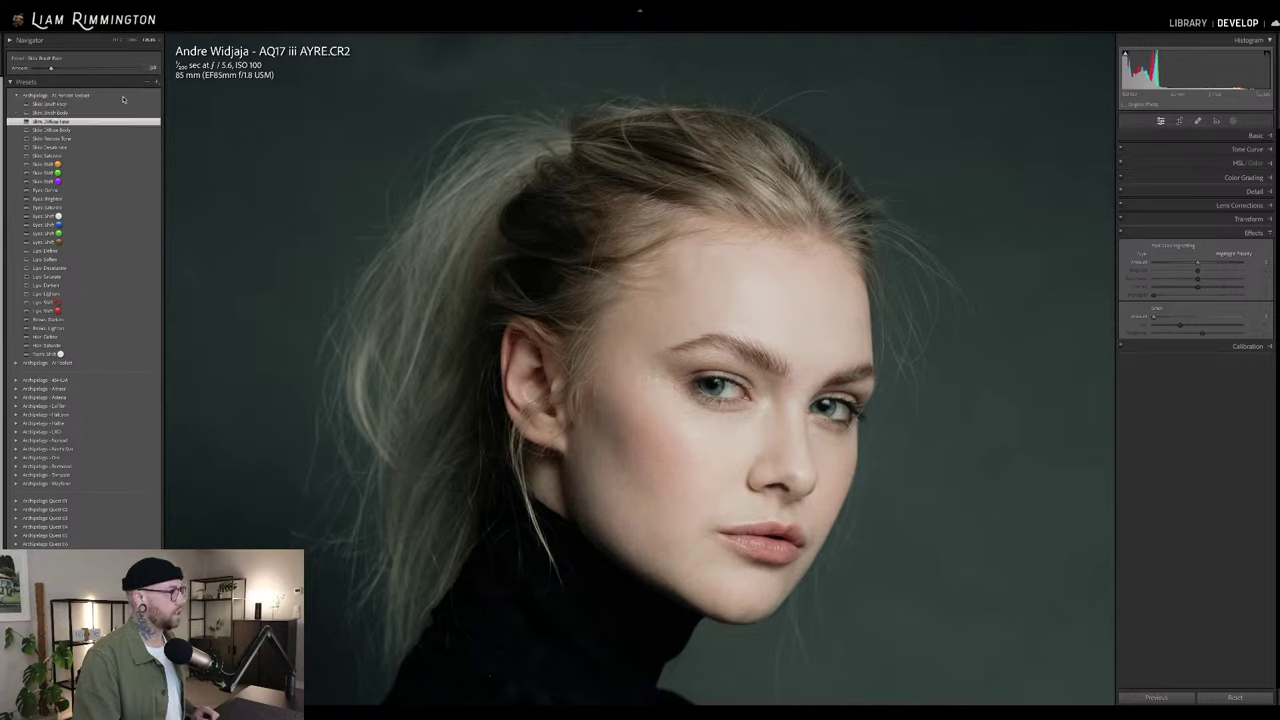
{"action": "left_click_drag", "start_coordinate": [35, 70], "coordinate": [42, 70]}
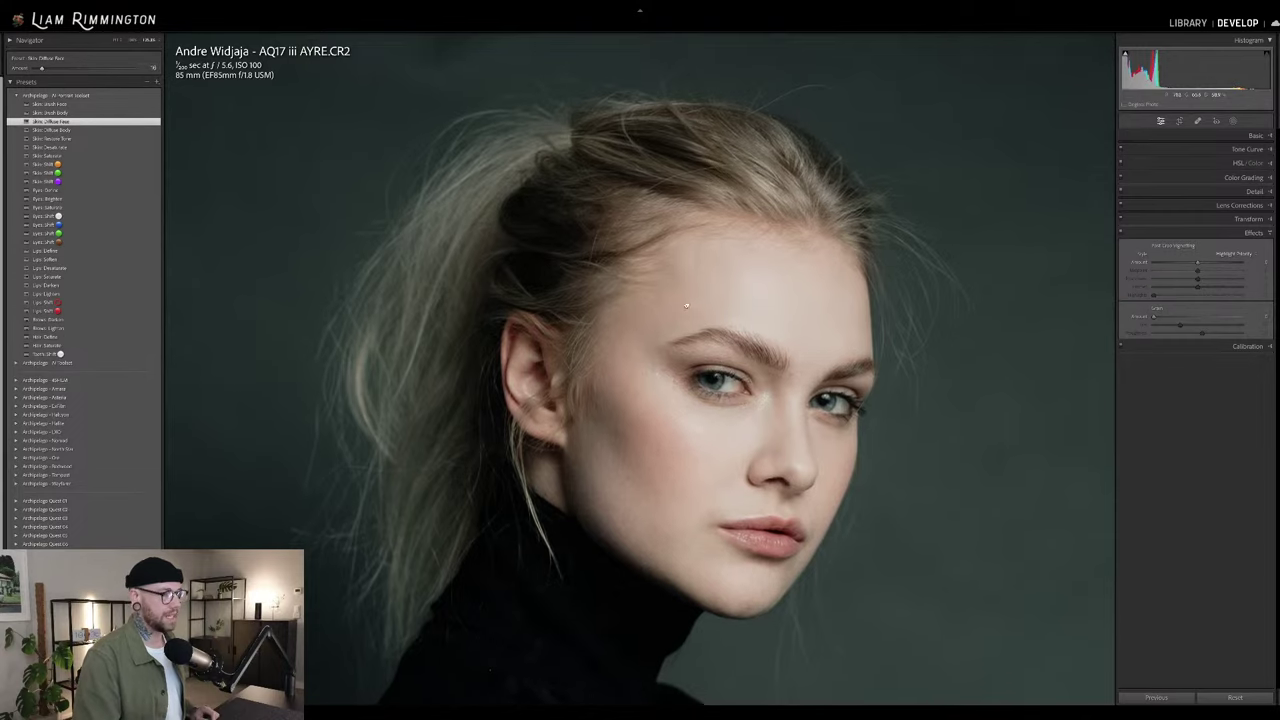
- Compare the softened skin with the original, and apply the Skin Saturate preset at about 64
{"action": "left_click_drag", "start_coordinate": [686, 327], "coordinate": [680, 301]}
{"action": "key", "text": "backslash"}
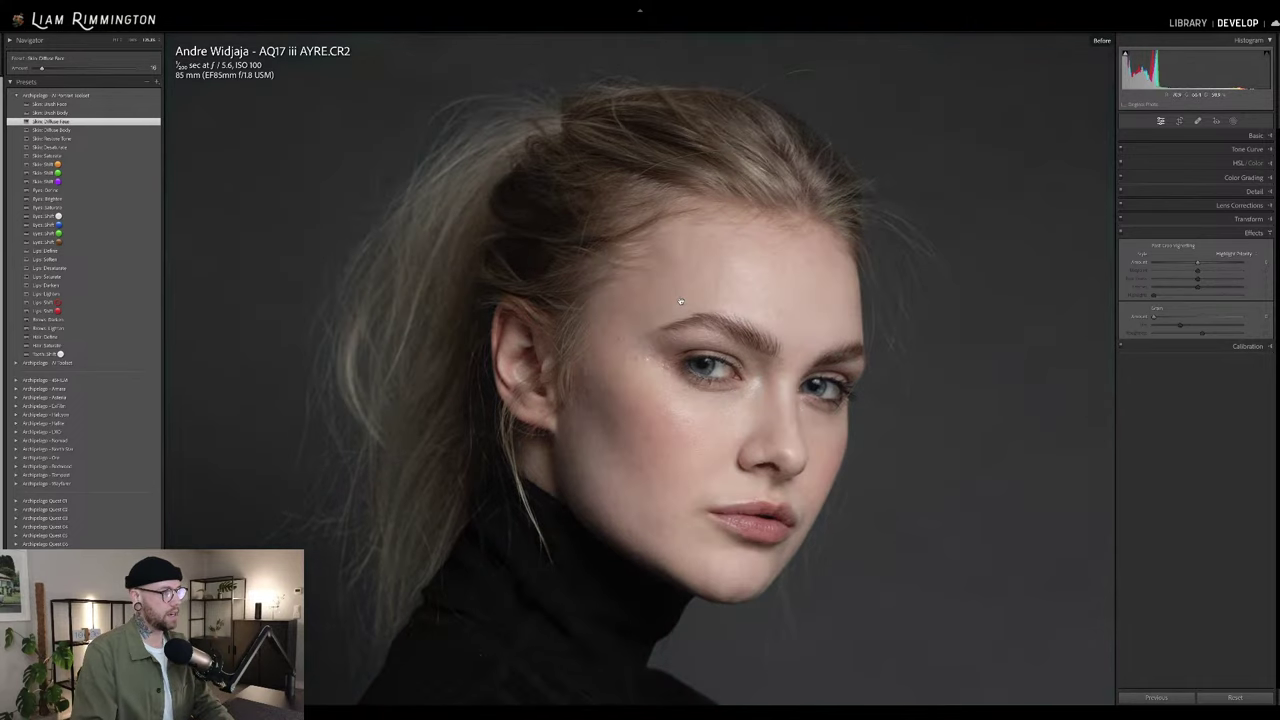
{"action": "key", "text": "backslash"}
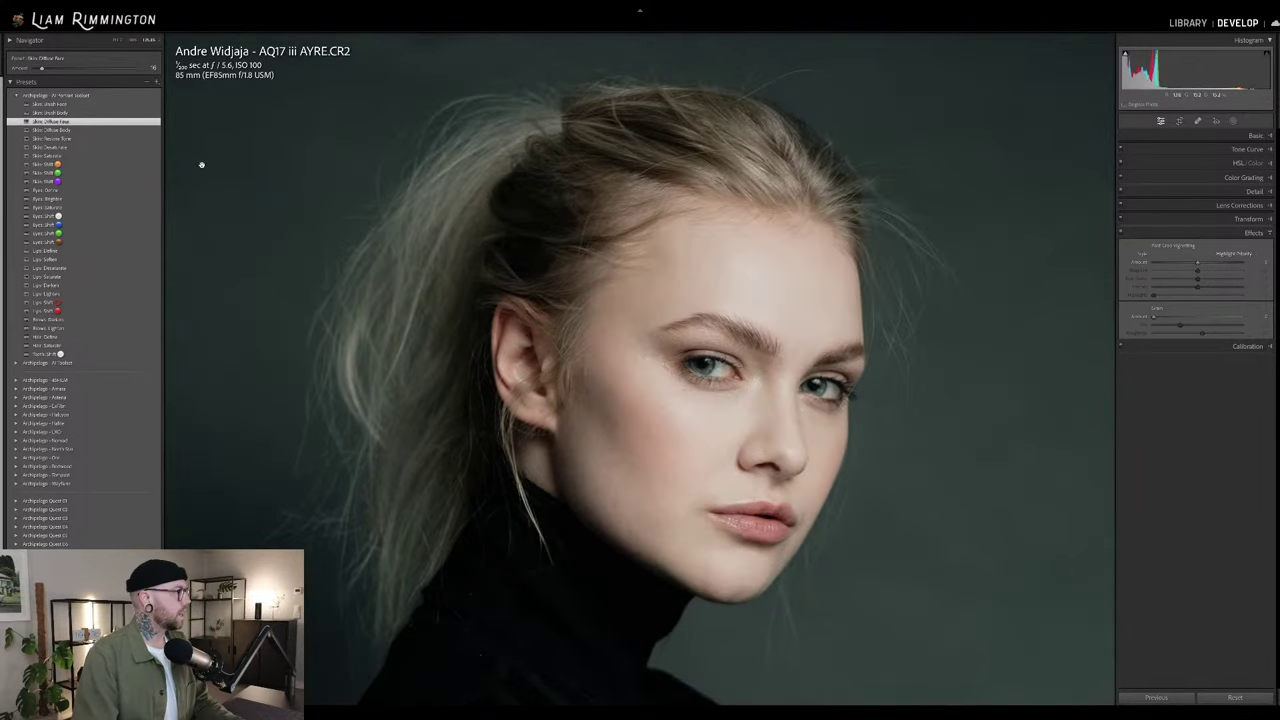
{"action": "left_click", "coordinate": [137, 157]}
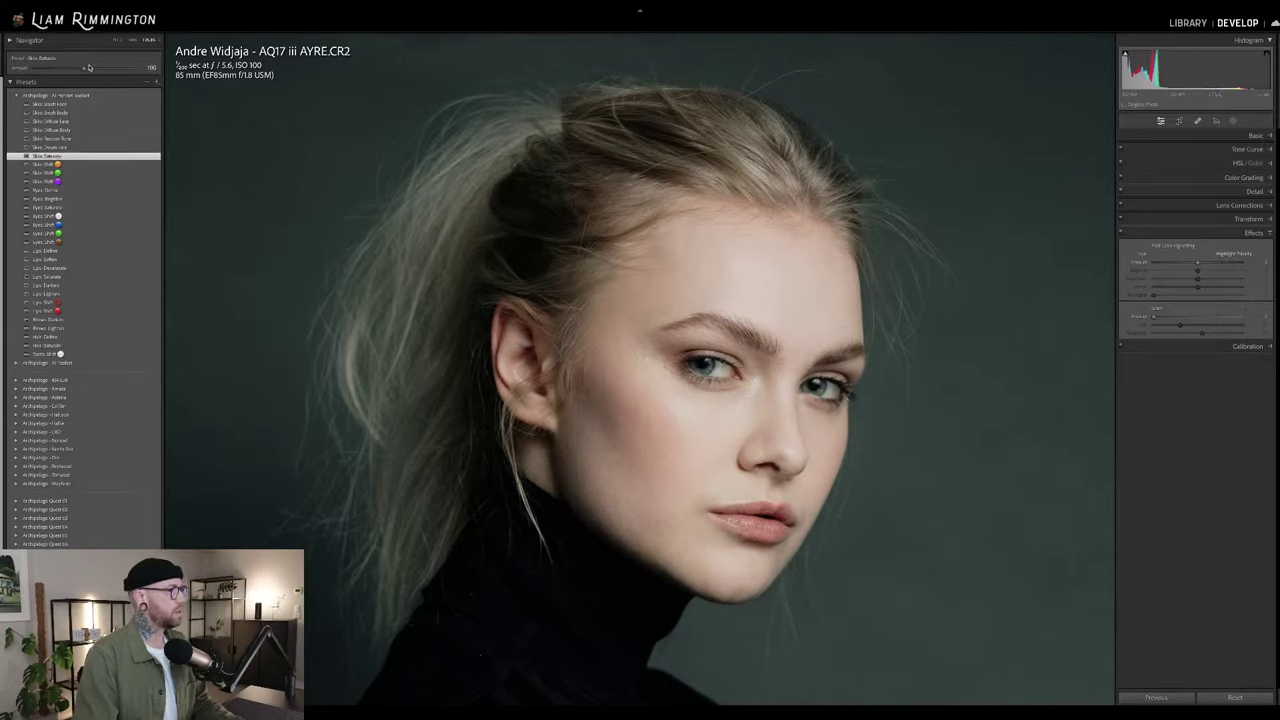
{"action": "left_click_drag", "start_coordinate": [35, 71], "coordinate": [65, 77]}
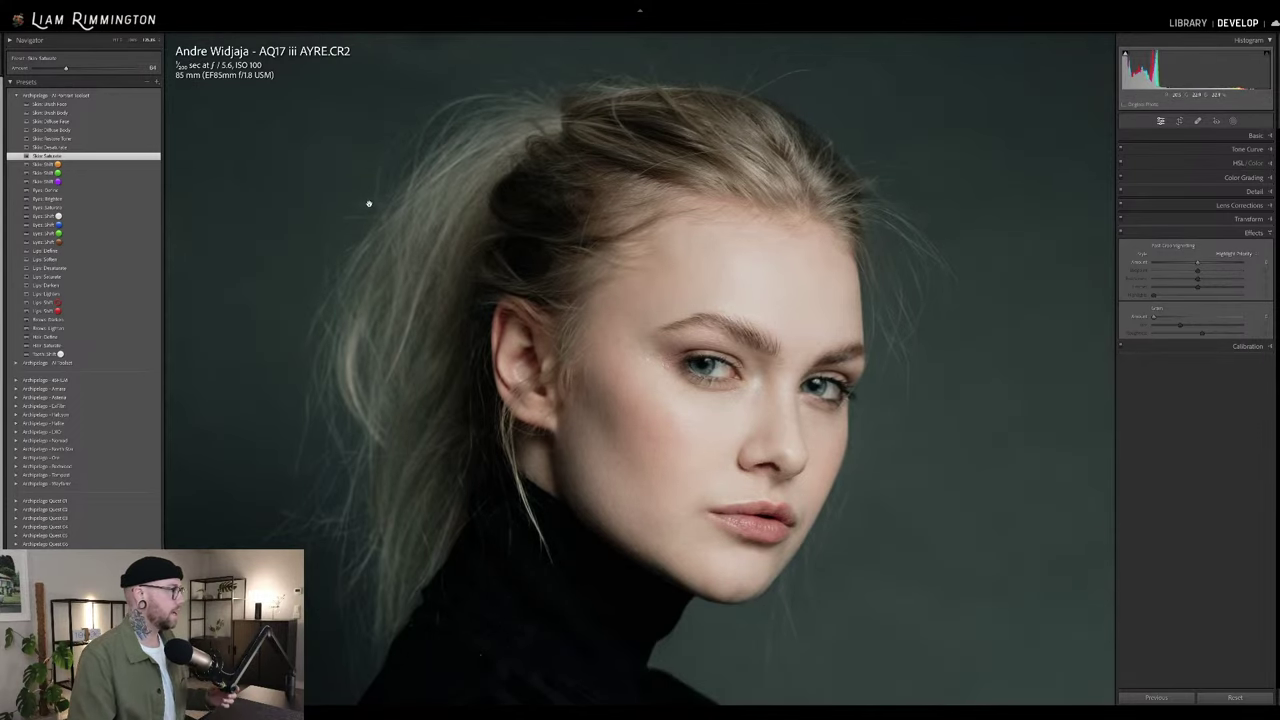
- Try lower and higher amounts of the Eyes Define preset and set it just under 100
{"action": "left_click", "coordinate": [150, 190]}
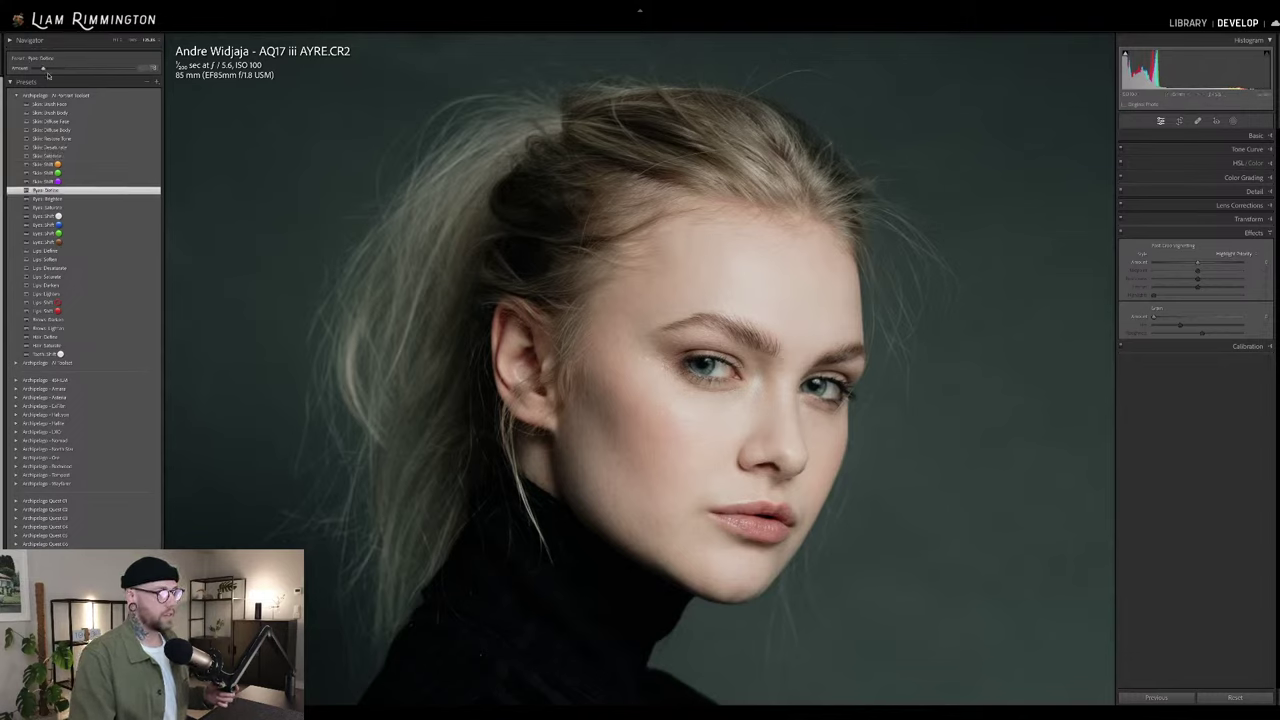
{"action": "left_click_drag", "start_coordinate": [46, 73], "coordinate": [141, 75]}
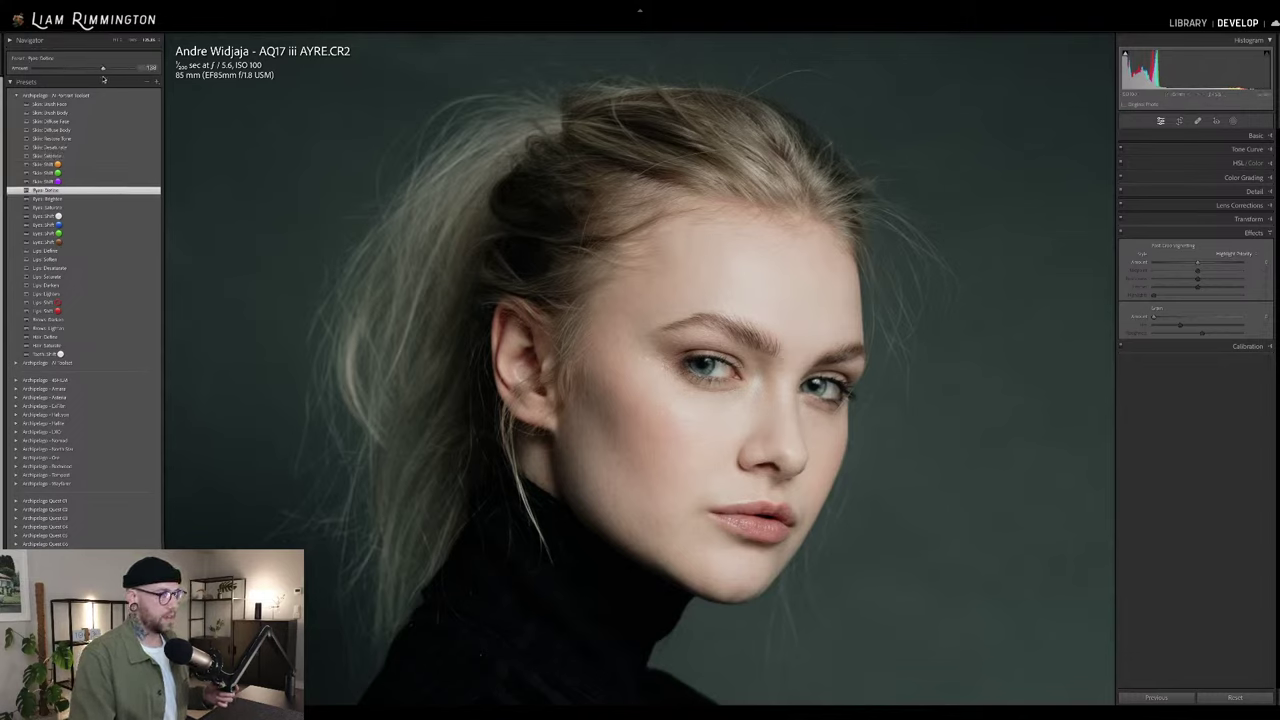
{"action": "left_click", "coordinate": [83, 80]}
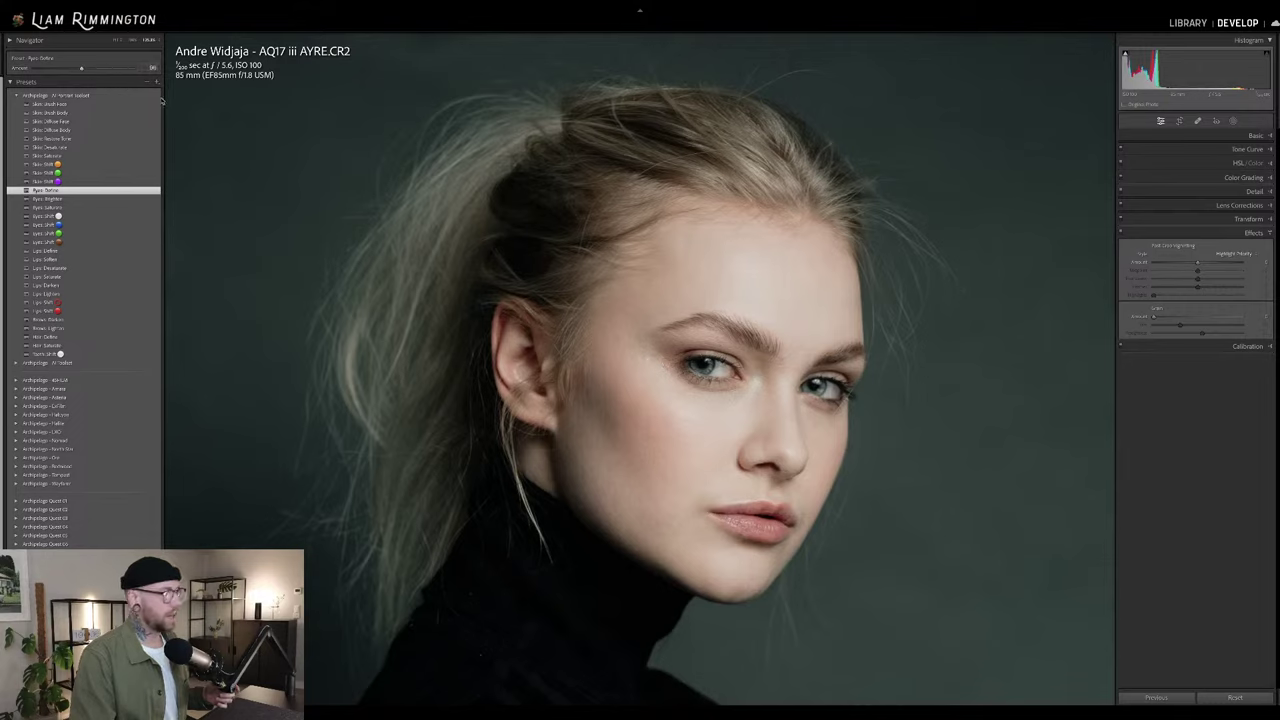
- Apply the white Eyes Shift preset at about 35 and the Eyes Saturate preset at about 63
{"action": "left_click", "coordinate": [150, 217]}
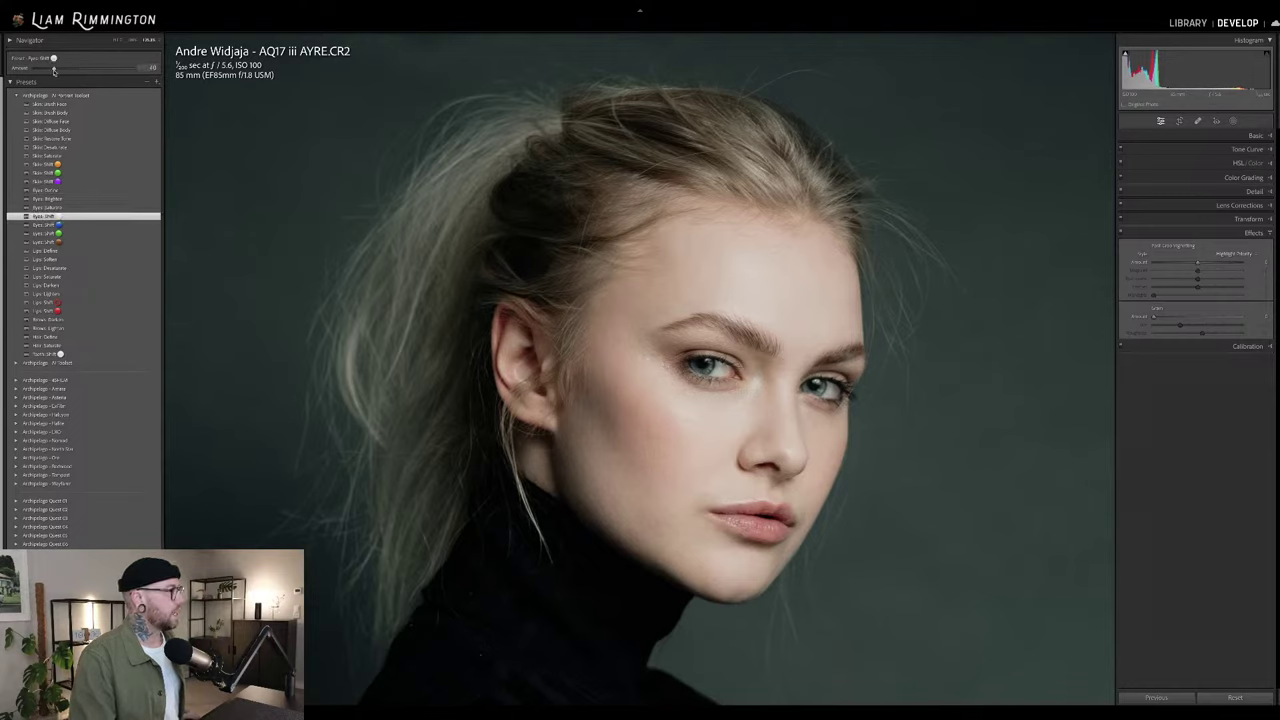
{"action": "mouse_move", "coordinate": [54, 70]}
{"action": "left_mouse_down"}
{"action": "mouse_move", "coordinate": [38, 71]}
{"action": "mouse_move", "coordinate": [82, 71]}
{"action": "mouse_move", "coordinate": [53, 70]}
{"action": "left_mouse_up"}
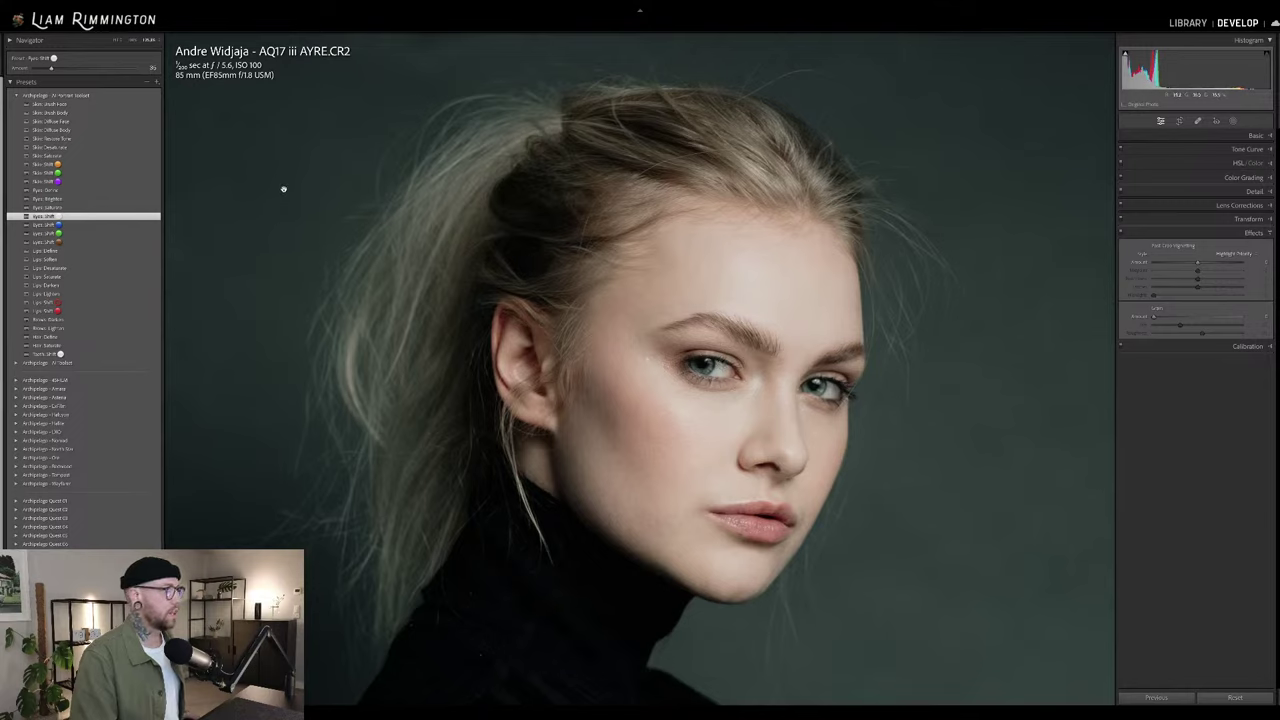
{"action": "left_click", "coordinate": [90, 207]}
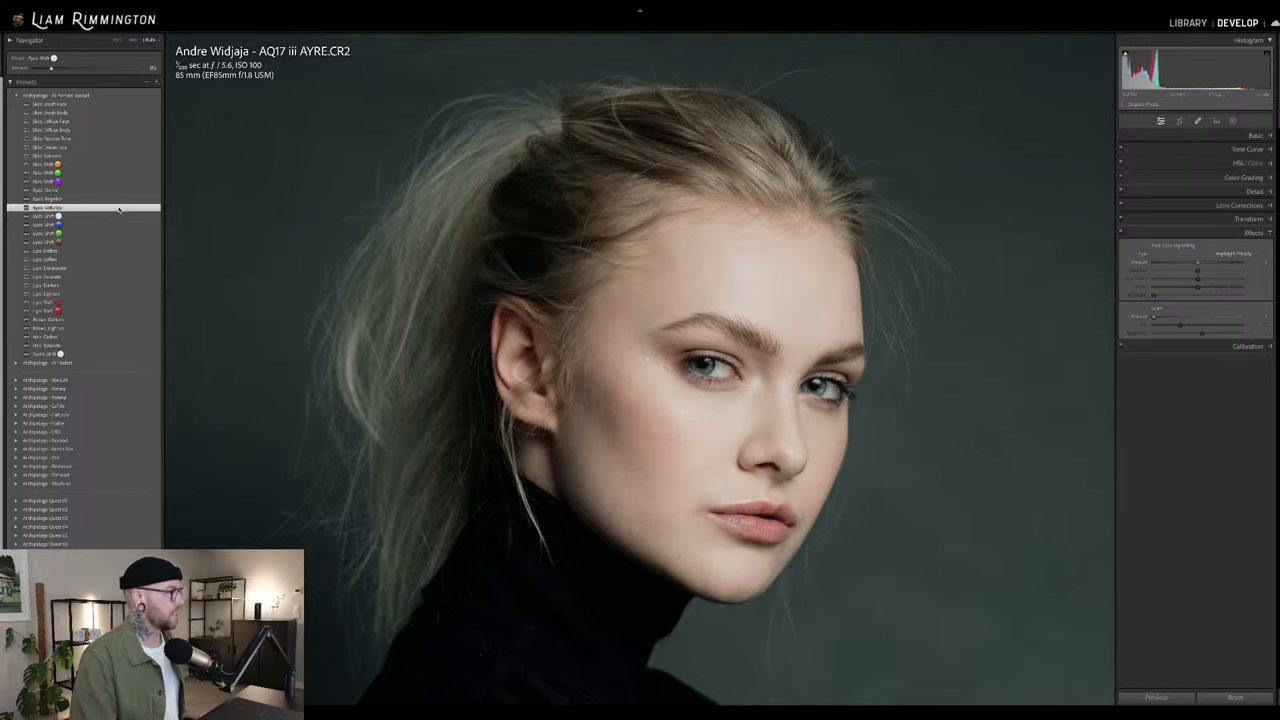
{"action": "mouse_move", "coordinate": [84, 69]}
{"action": "left_mouse_down"}
{"action": "mouse_move", "coordinate": [45, 72]}
{"action": "mouse_move", "coordinate": [66, 70]}
{"action": "left_mouse_up"}
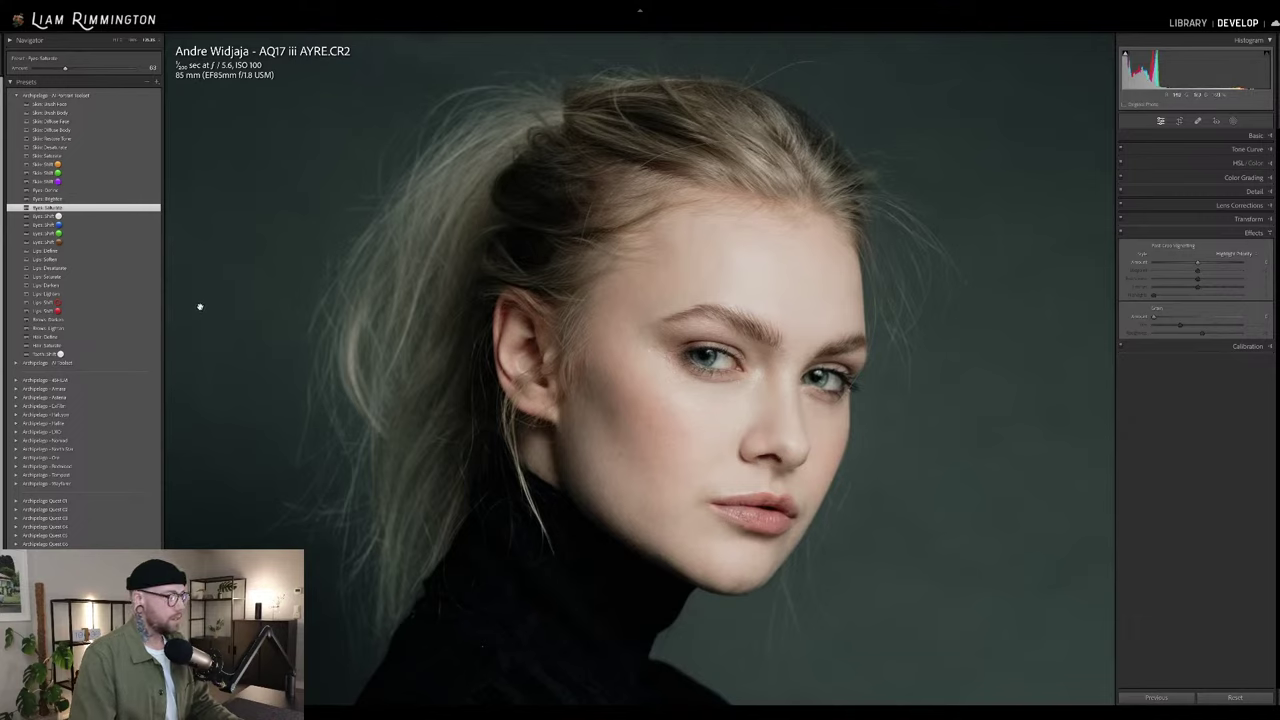
- Enhance the lips with the Lips Saturate preset at about 150, Lips Darken at 17 and Lips Define at about 35
{"action": "left_click", "coordinate": [141, 277]}
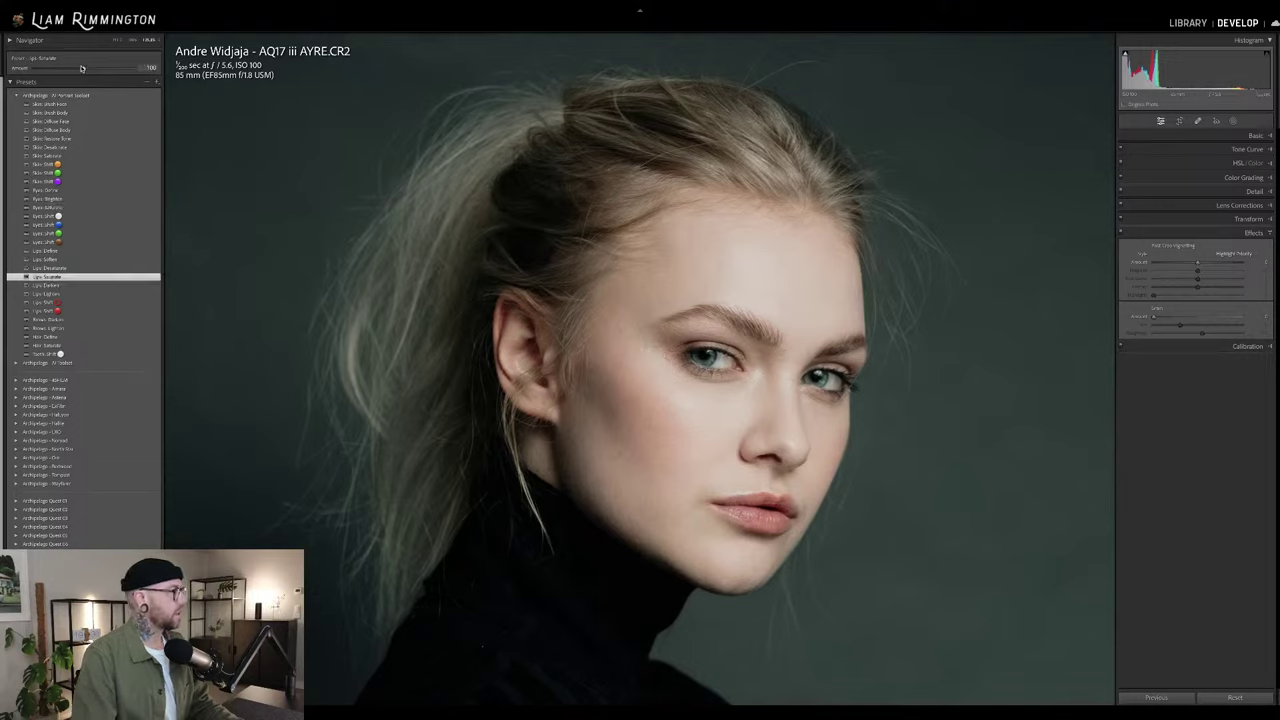
{"action": "left_click_drag", "start_coordinate": [84, 69], "coordinate": [127, 70]}
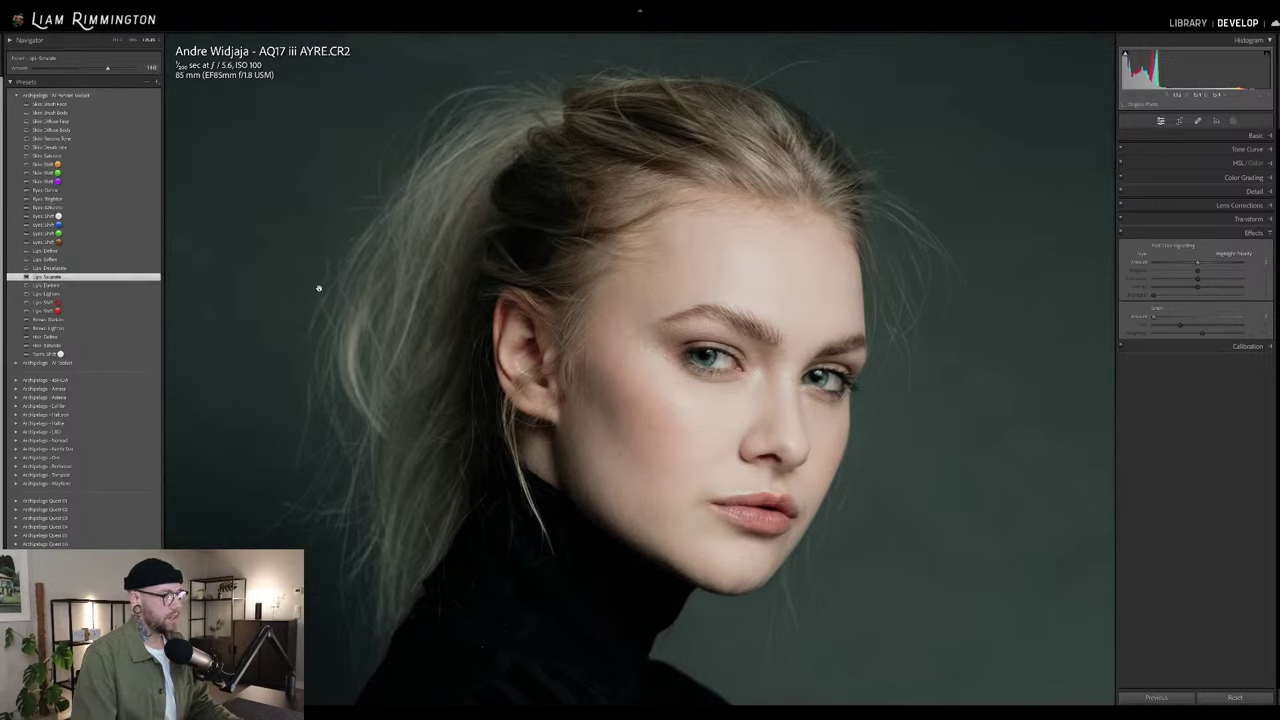
{"action": "left_click", "coordinate": [127, 287]}
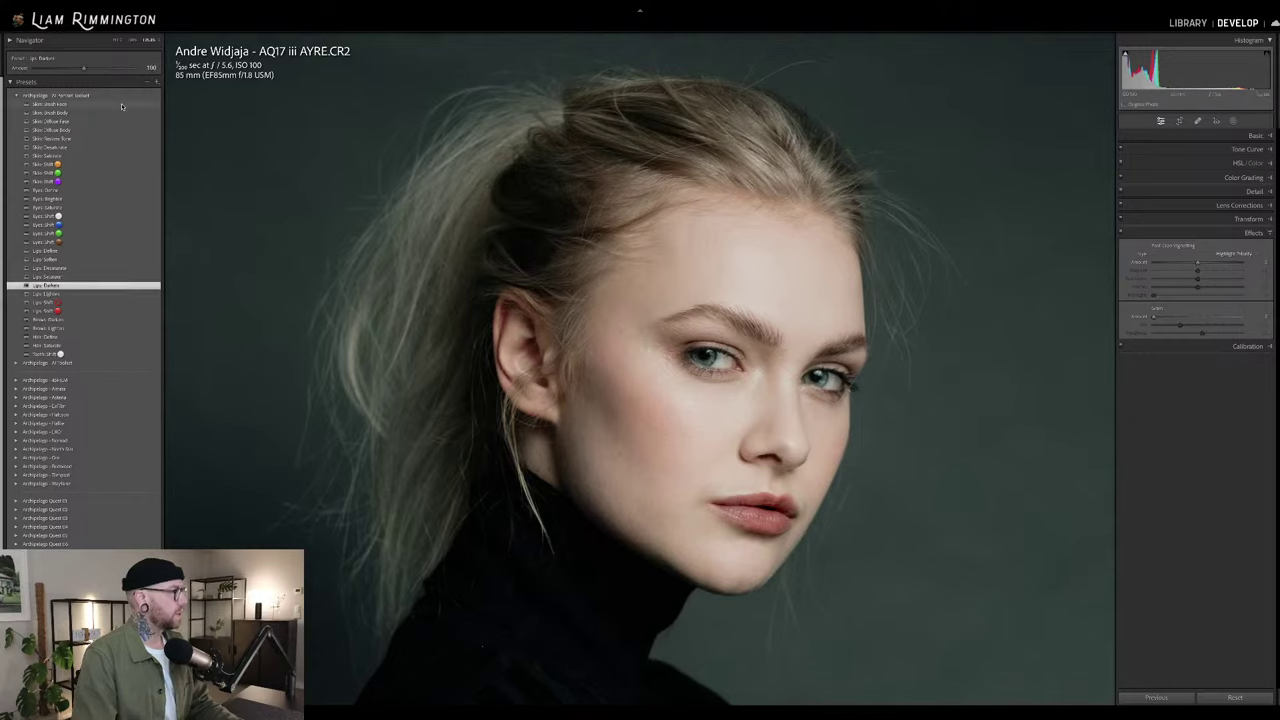
{"action": "left_click_drag", "start_coordinate": [84, 70], "coordinate": [42, 70]}
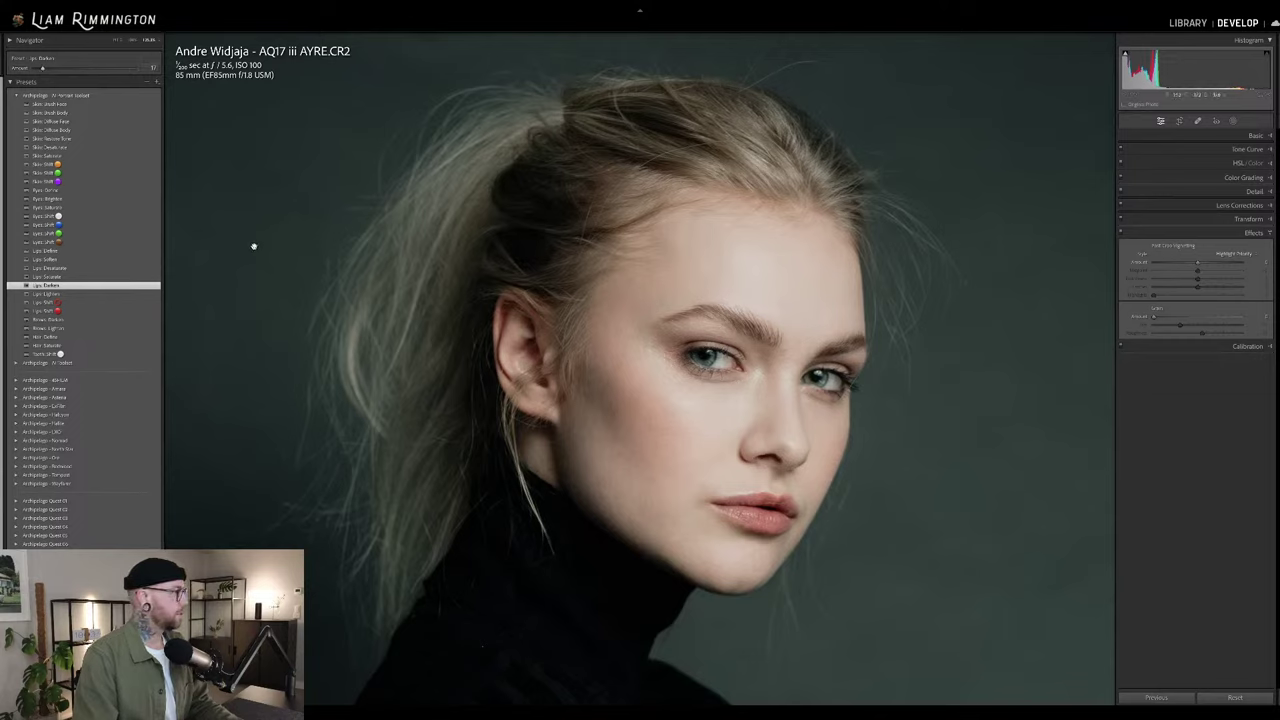
{"action": "left_click", "coordinate": [124, 252]}
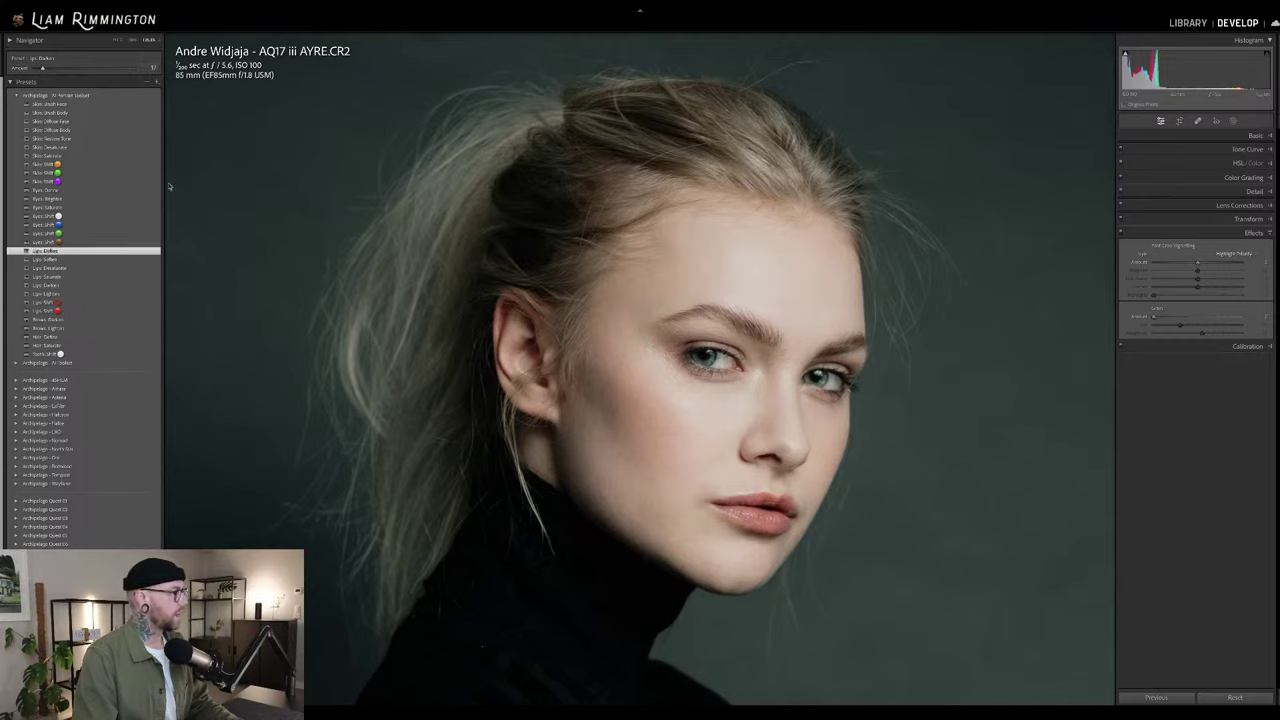
{"action": "left_click_drag", "start_coordinate": [83, 67], "coordinate": [38, 70]}
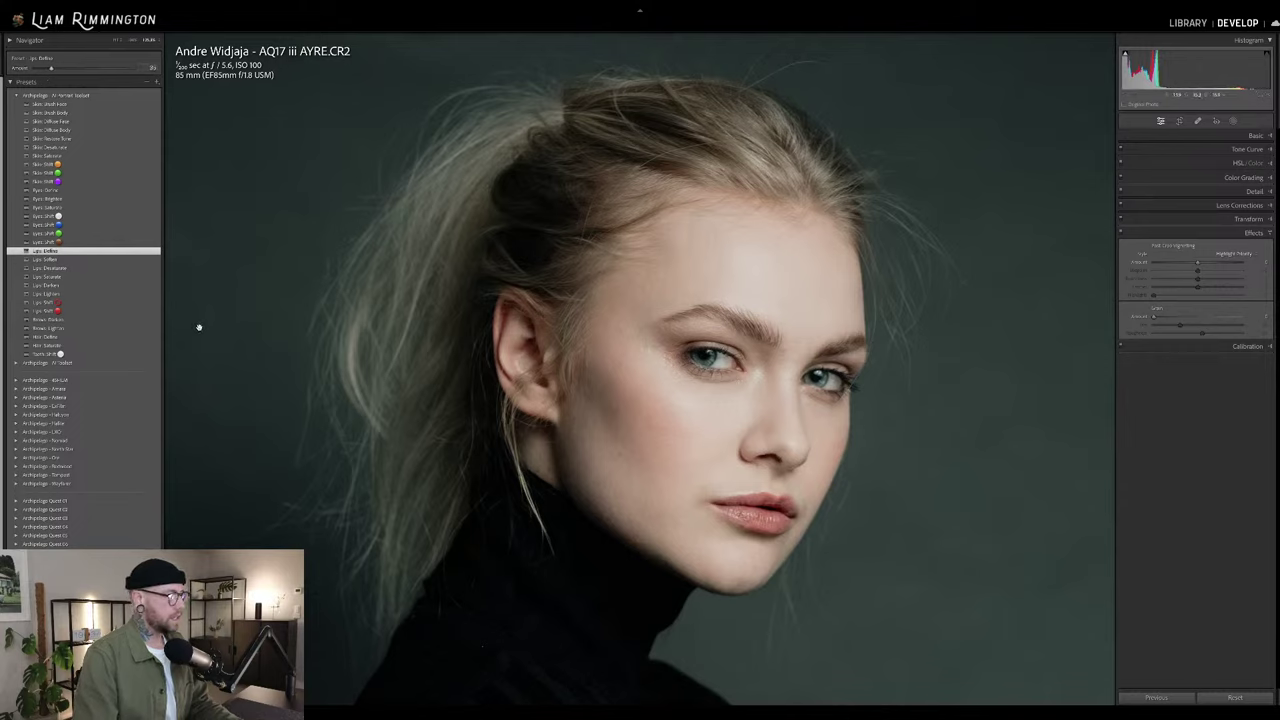
- Apply the Brows Darken preset, settling its amount at about 92, and compare the brows with the original
{"action": "left_click", "coordinate": [138, 321]}
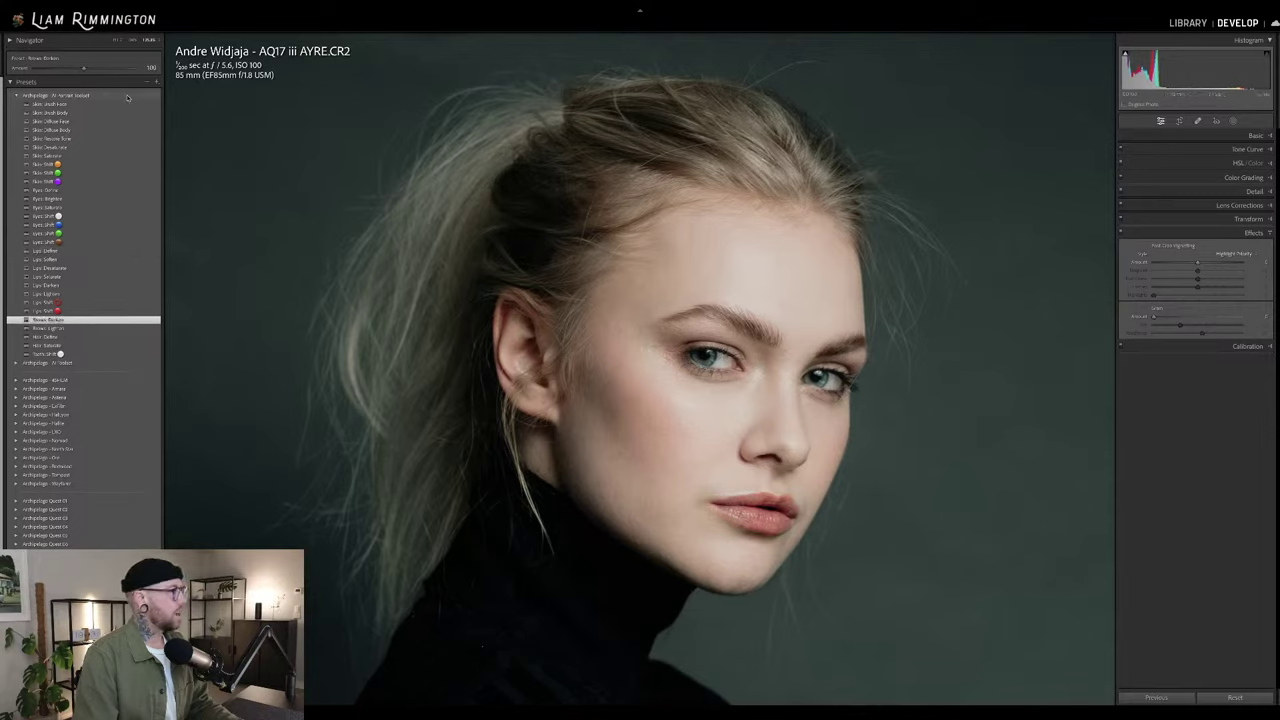
{"action": "left_click_drag", "start_coordinate": [82, 72], "coordinate": [74, 75]}
{"action": "key", "text": "backslash"}
{"action": "key", "text": "backslash"}
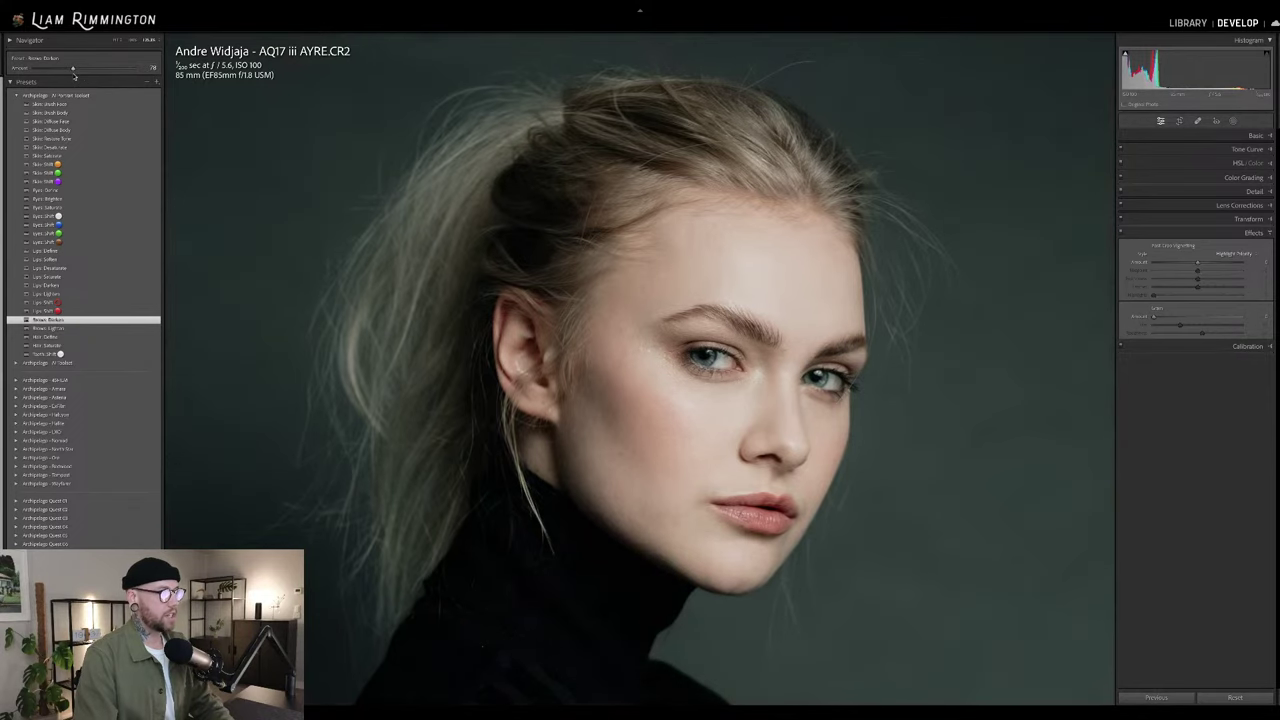
{"action": "key", "text": "backslash"}
{"action": "key", "text": "backslash"}
{"action": "left_click_drag", "start_coordinate": [73, 74], "coordinate": [80, 70]}
{"action": "key", "text": "backslash"}
{"action": "key", "text": "backslash"}
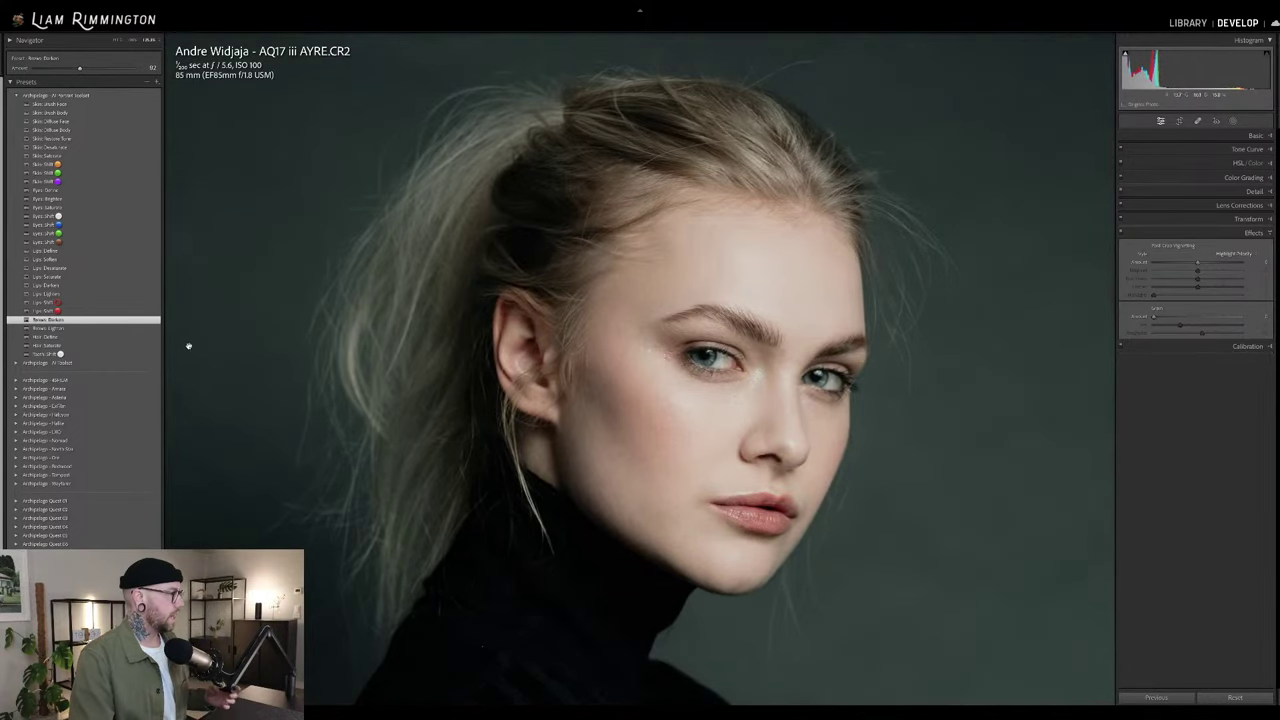
- Enhance the hair with the Hair Define preset at about 50 and the Hair Saturate preset at about 135
{"action": "left_click", "coordinate": [138, 338]}
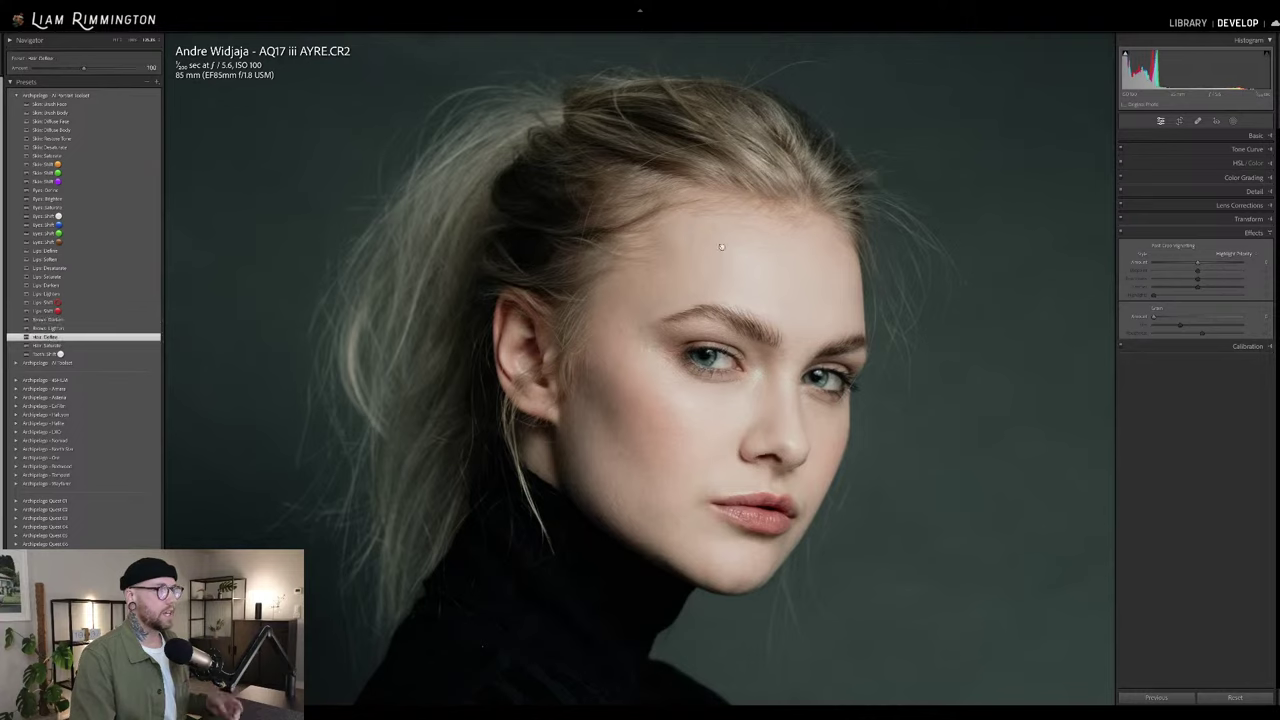
{"action": "mouse_move", "coordinate": [81, 68]}
{"action": "left_mouse_down"}
{"action": "mouse_move", "coordinate": [50, 70]}
{"action": "mouse_move", "coordinate": [95, 71]}
{"action": "mouse_move", "coordinate": [57, 72]}
{"action": "left_mouse_up"}
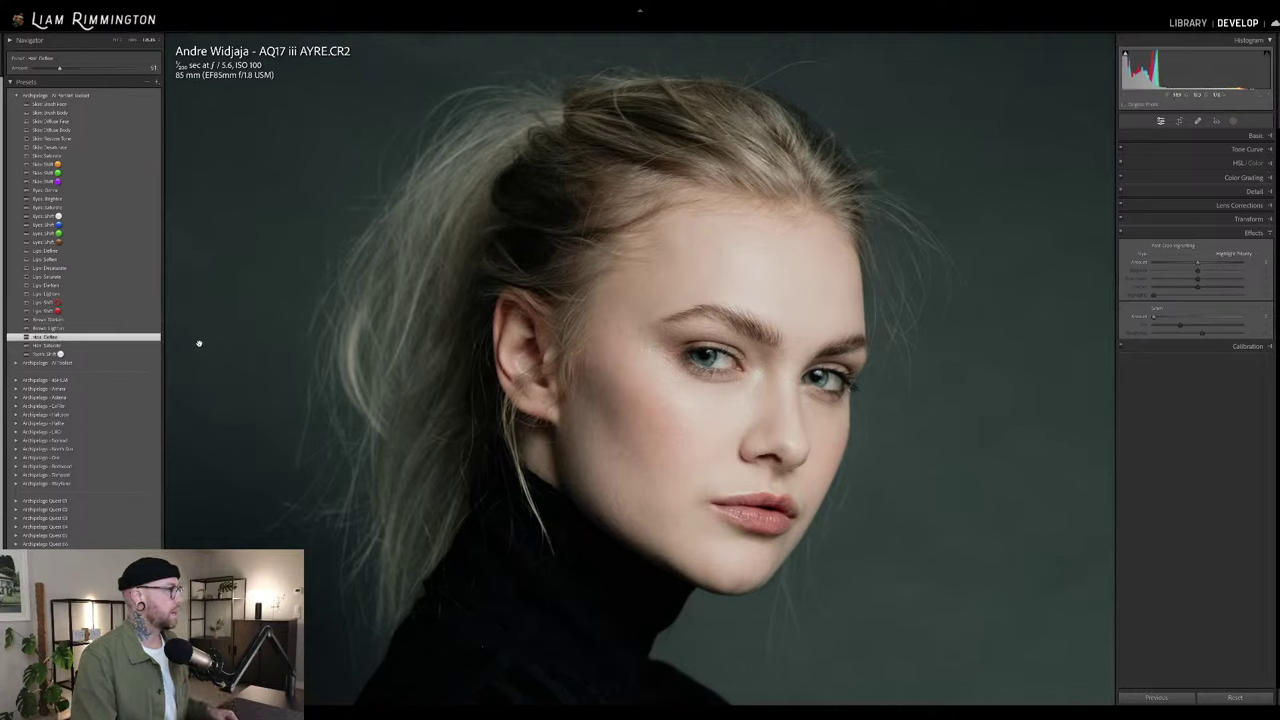
{"action": "left_click", "coordinate": [140, 345]}
{"action": "mouse_move", "coordinate": [85, 68]}
{"action": "left_mouse_down"}
{"action": "mouse_move", "coordinate": [110, 71]}
{"action": "mouse_move", "coordinate": [71, 70]}
{"action": "mouse_move", "coordinate": [128, 71]}
{"action": "mouse_move", "coordinate": [101, 73]}
{"action": "left_mouse_up"}
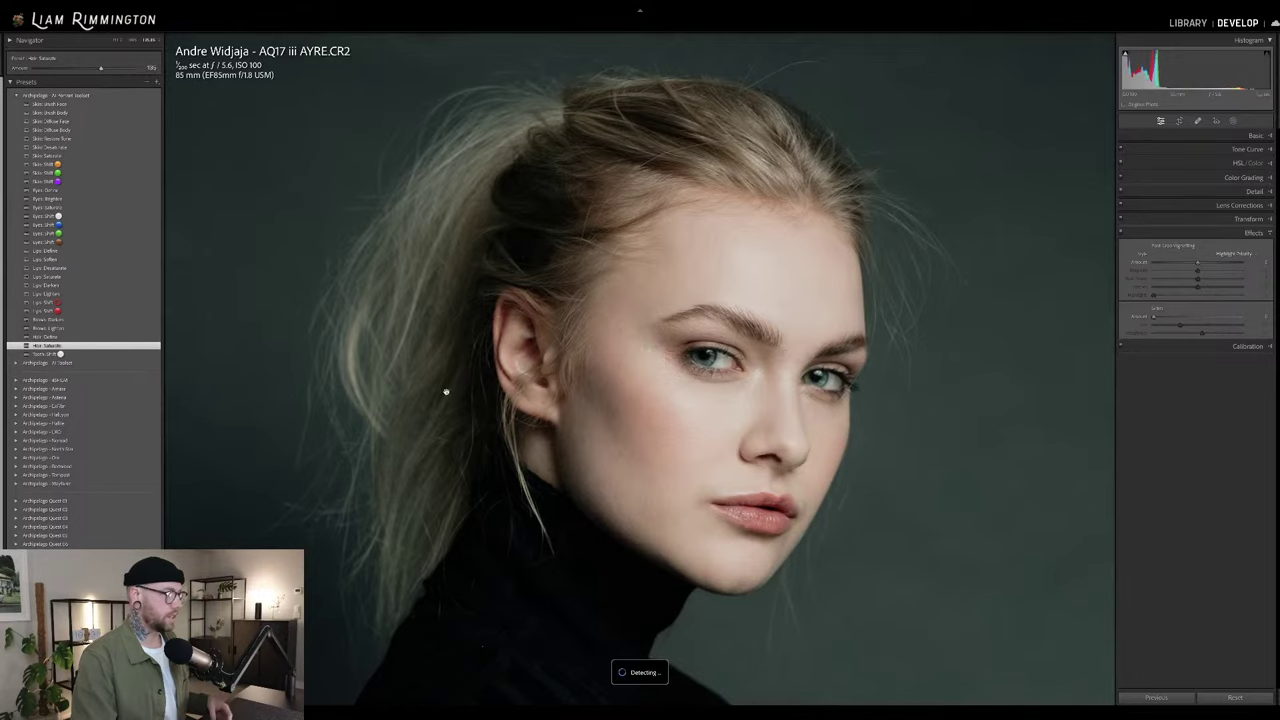
- Compare the retouched portrait with its original, both by toggling and side by side, ending on the whole photo
{"action": "key", "text": "backslash"}
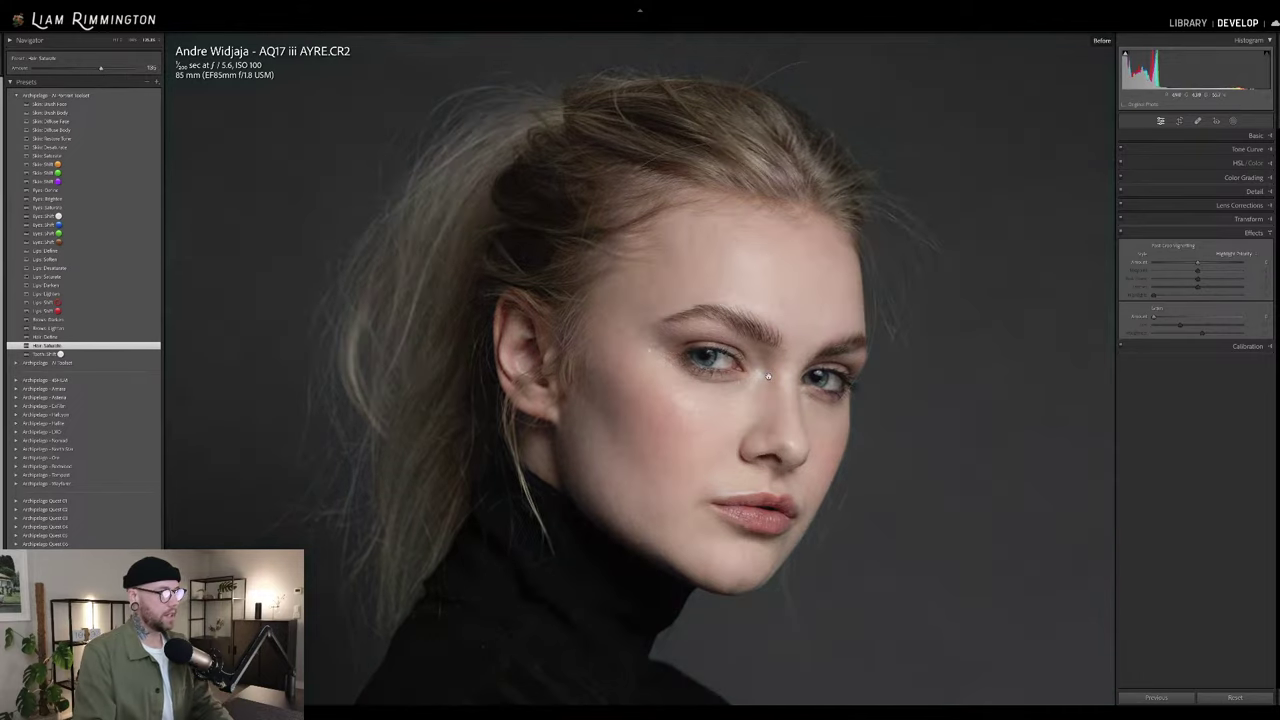
{"action": "key", "text": "backslash"}
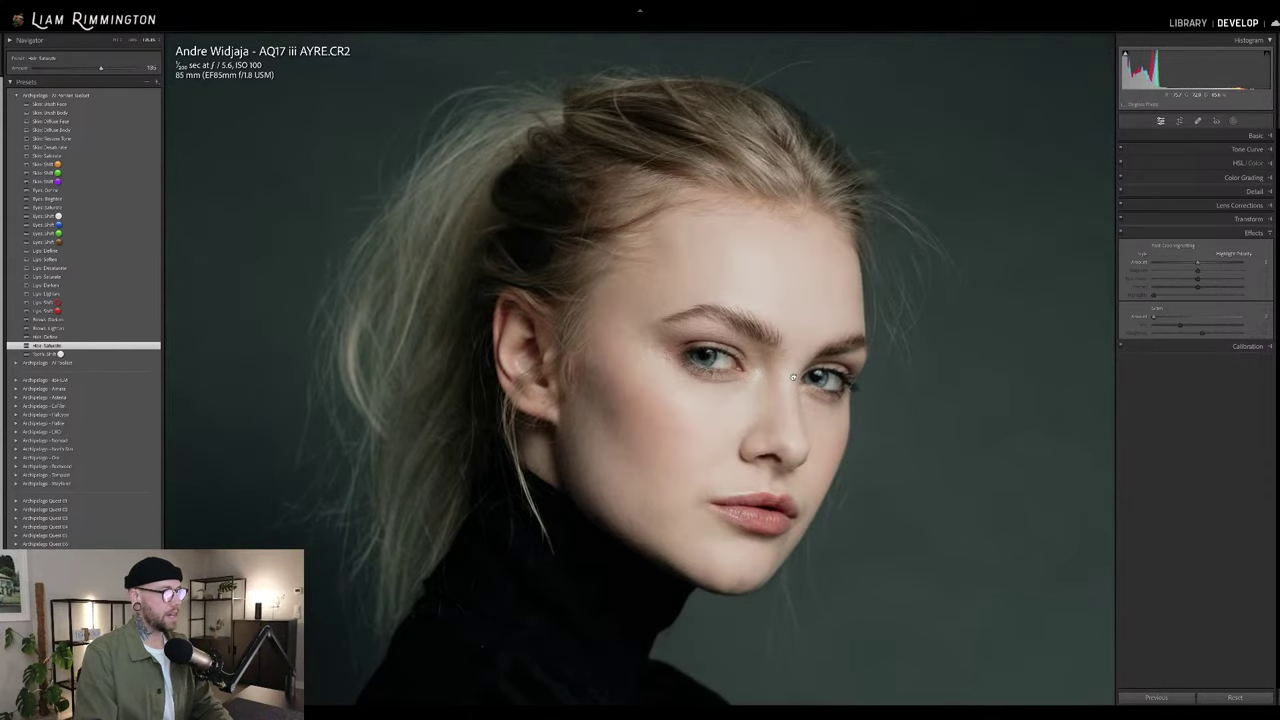
{"action": "key", "text": "backslash"}
{"action": "key", "text": "backslash"}
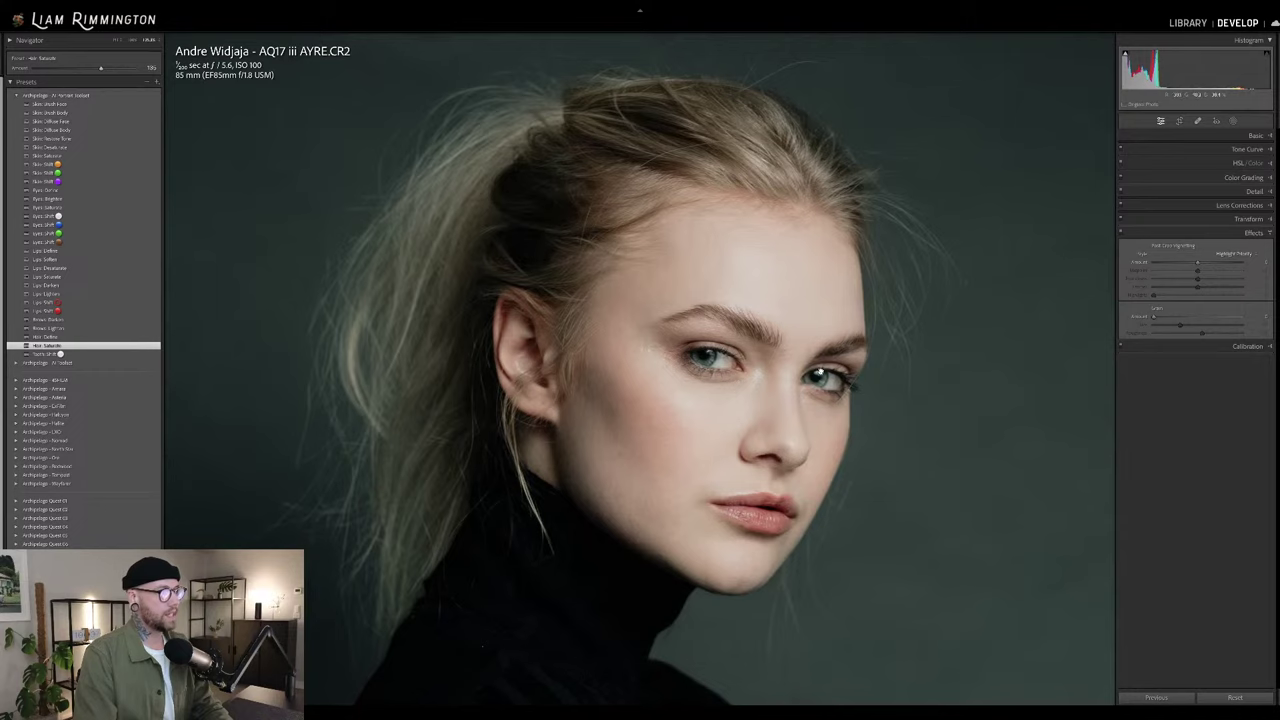
{"action": "key", "text": "backslash"}
{"action": "key", "text": "backslash"}
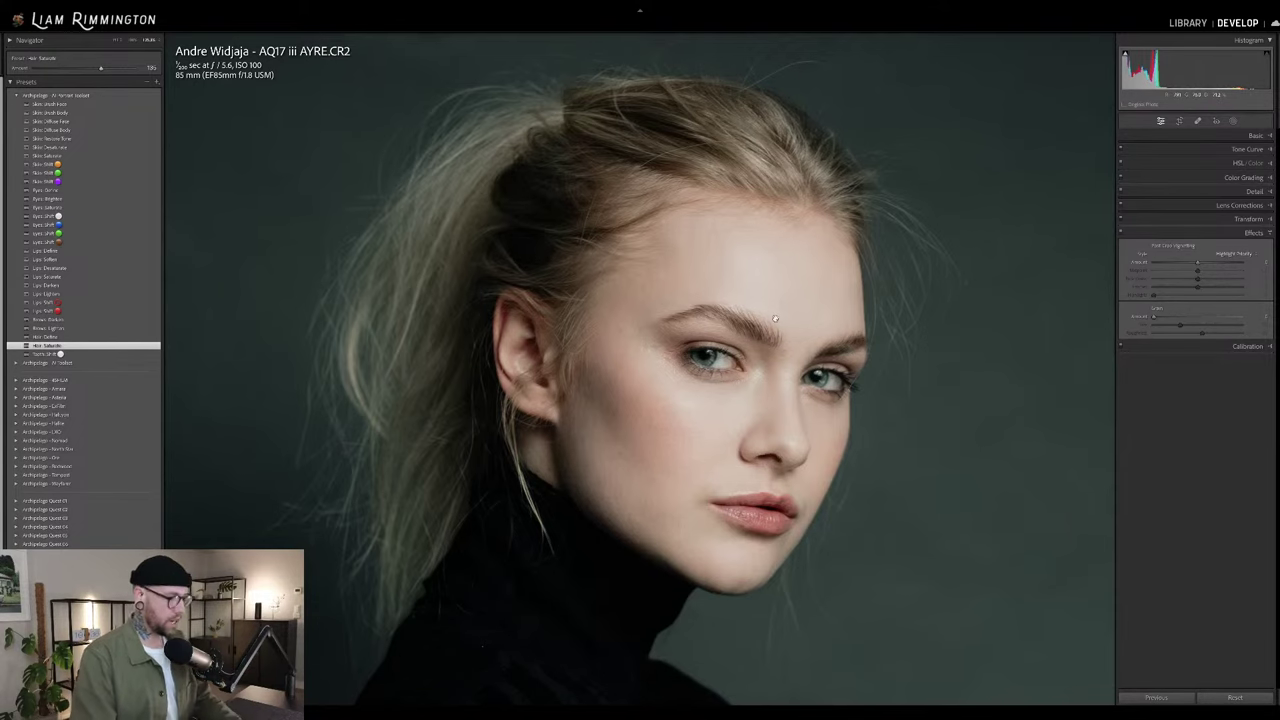
{"action": "key", "text": "y"}
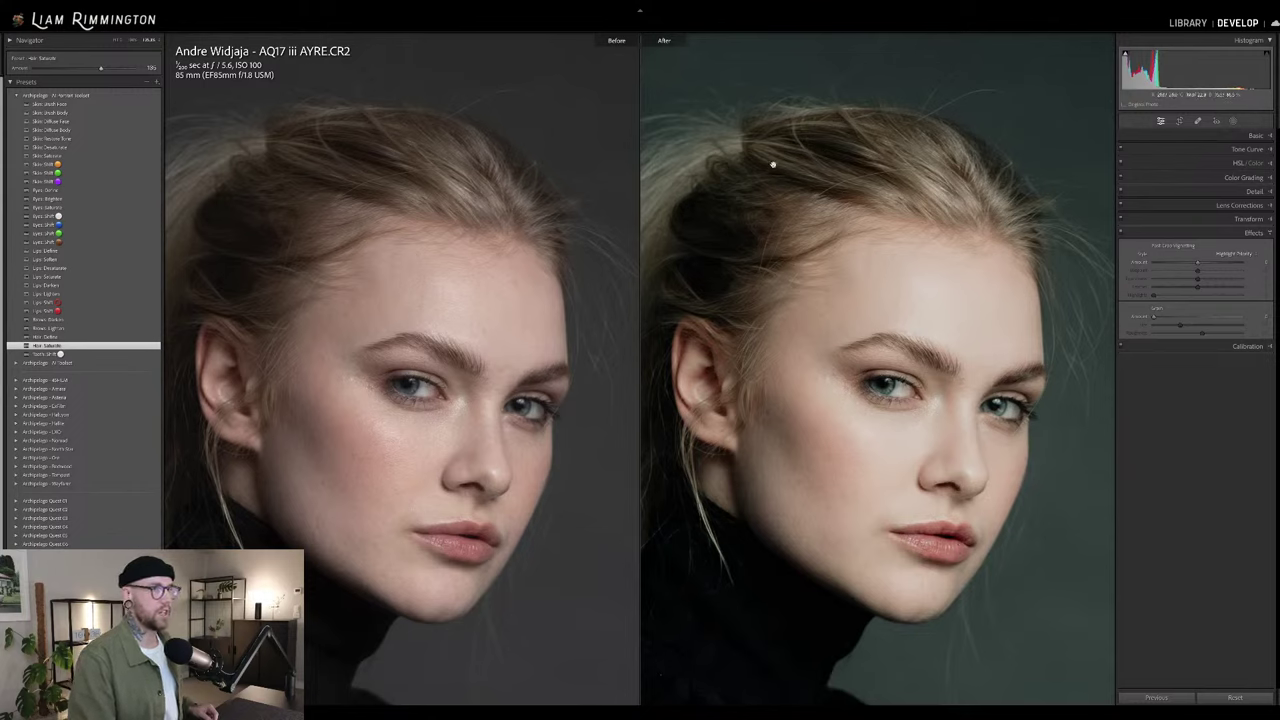
{"action": "left_click", "coordinate": [847, 330]}
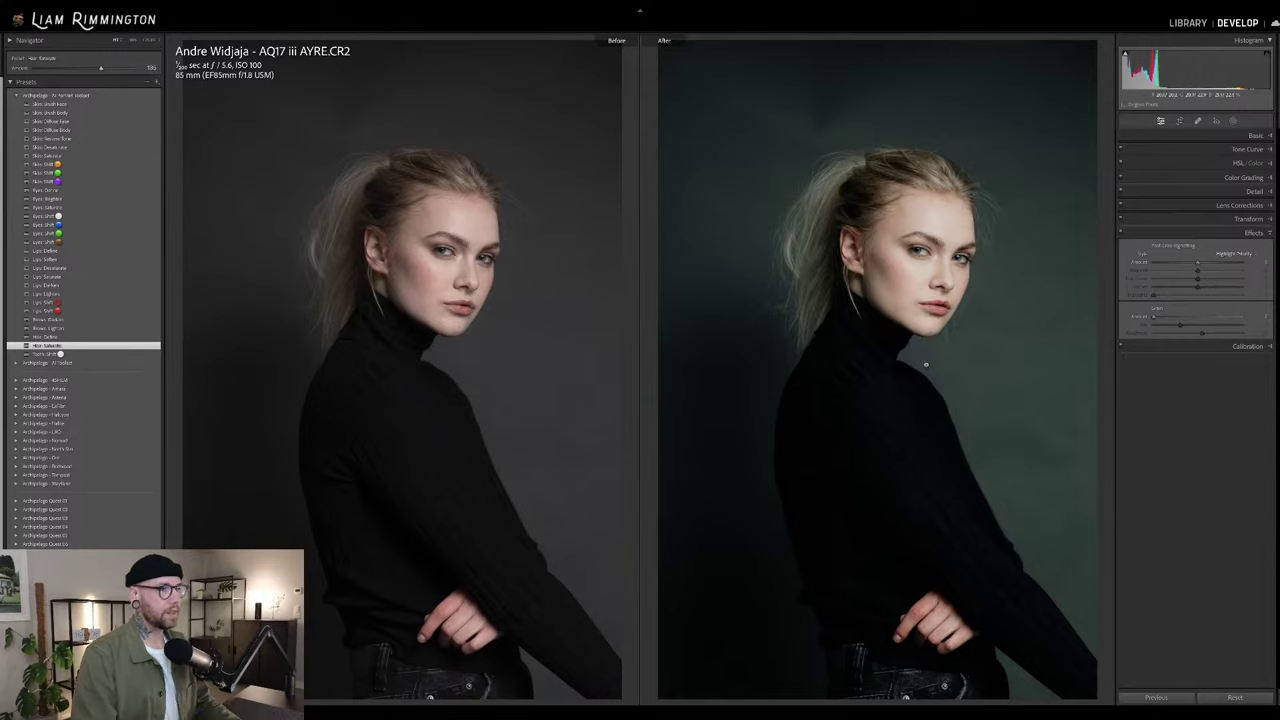
- Apply the Skin Restore Tone preset at about 160 and the AI Toolkit's Sky Blue preset at about 45
{"action": "left_click", "coordinate": [120, 138]}
{"action": "mouse_move", "coordinate": [107, 70]}
{"action": "left_mouse_down"}
{"action": "mouse_move", "coordinate": [84, 71]}
{"action": "mouse_move", "coordinate": [114, 75]}
{"action": "left_mouse_up"}
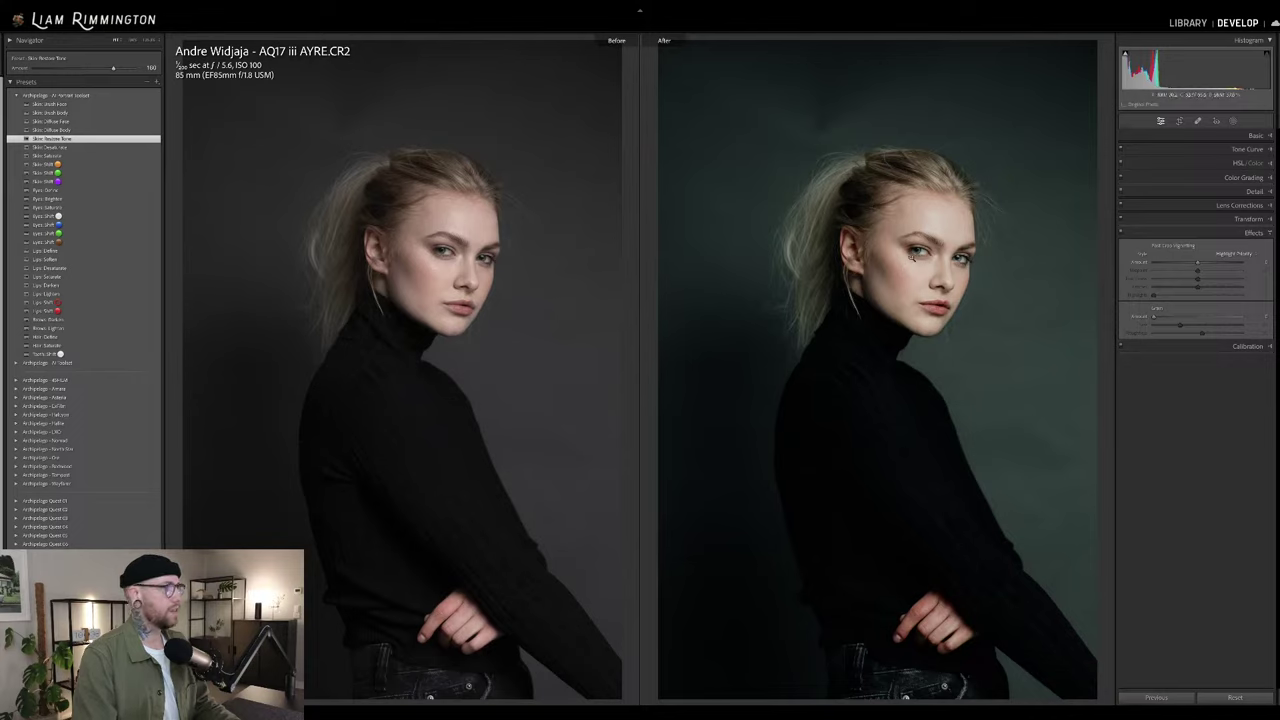
{"action": "left_click", "coordinate": [15, 96]}
{"action": "left_click", "coordinate": [15, 104]}
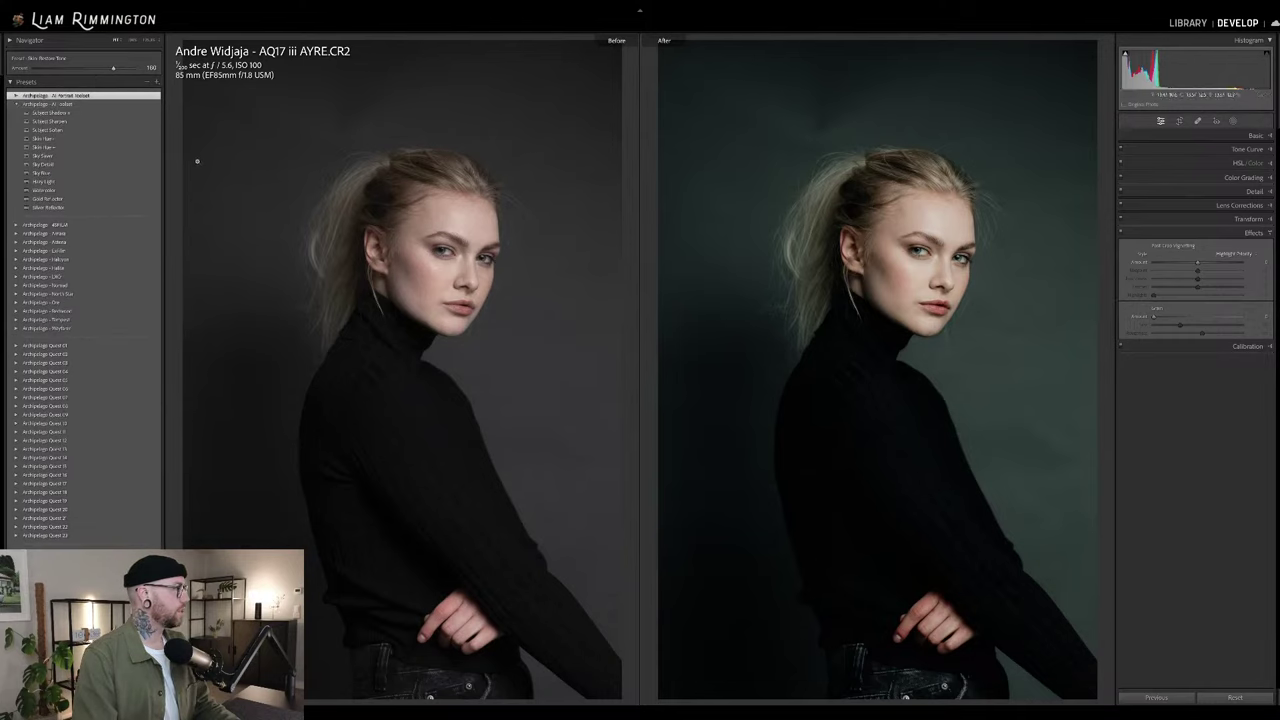
{"action": "left_click", "coordinate": [143, 176]}
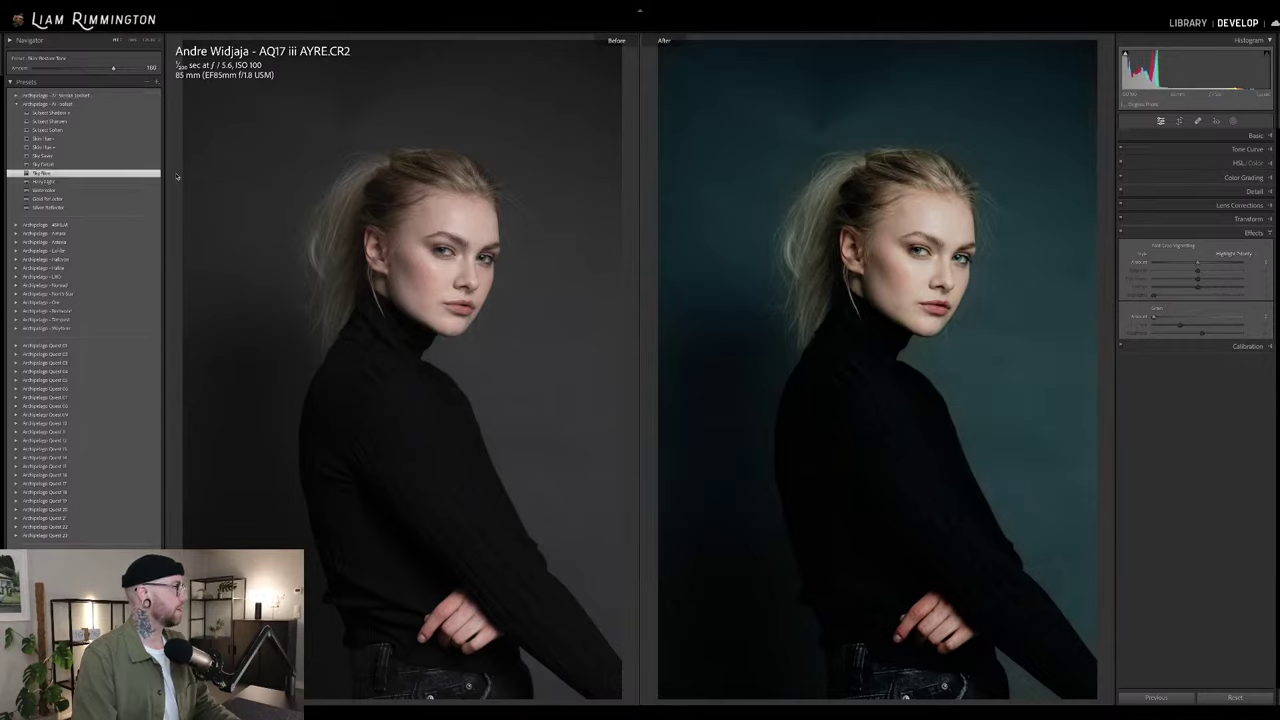
{"action": "left_click_drag", "start_coordinate": [82, 70], "coordinate": [51, 73]}
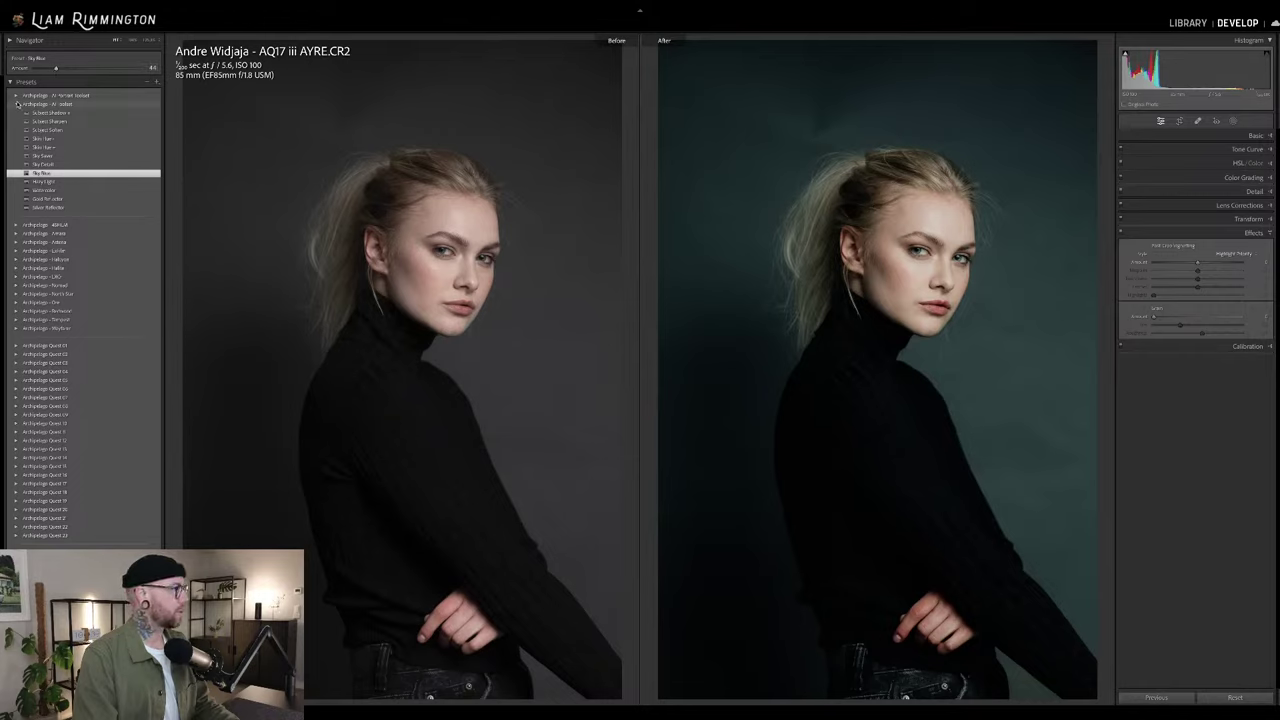
{"action": "left_click", "coordinate": [16, 95]}
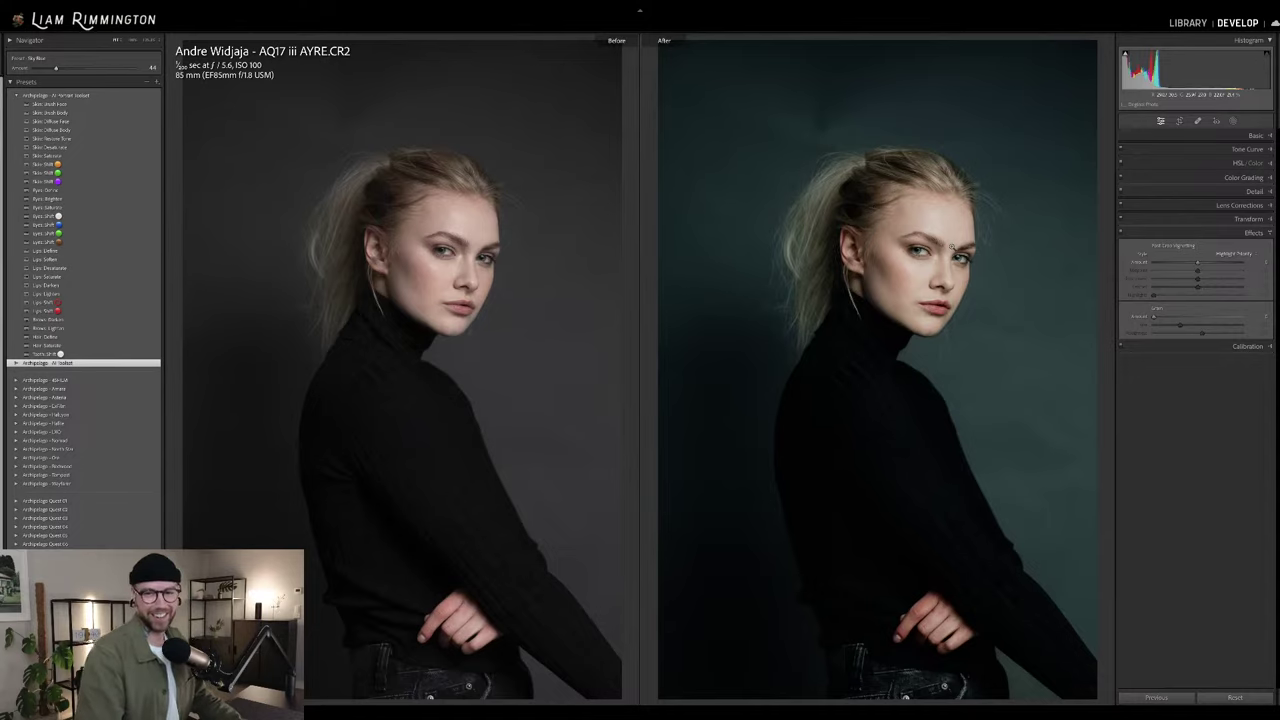
- Compare the portrait with its original in the single view, and do the same for the portrait with roses
{"action": "key", "text": "d"}
{"action": "left_click", "coordinate": [952, 249]}
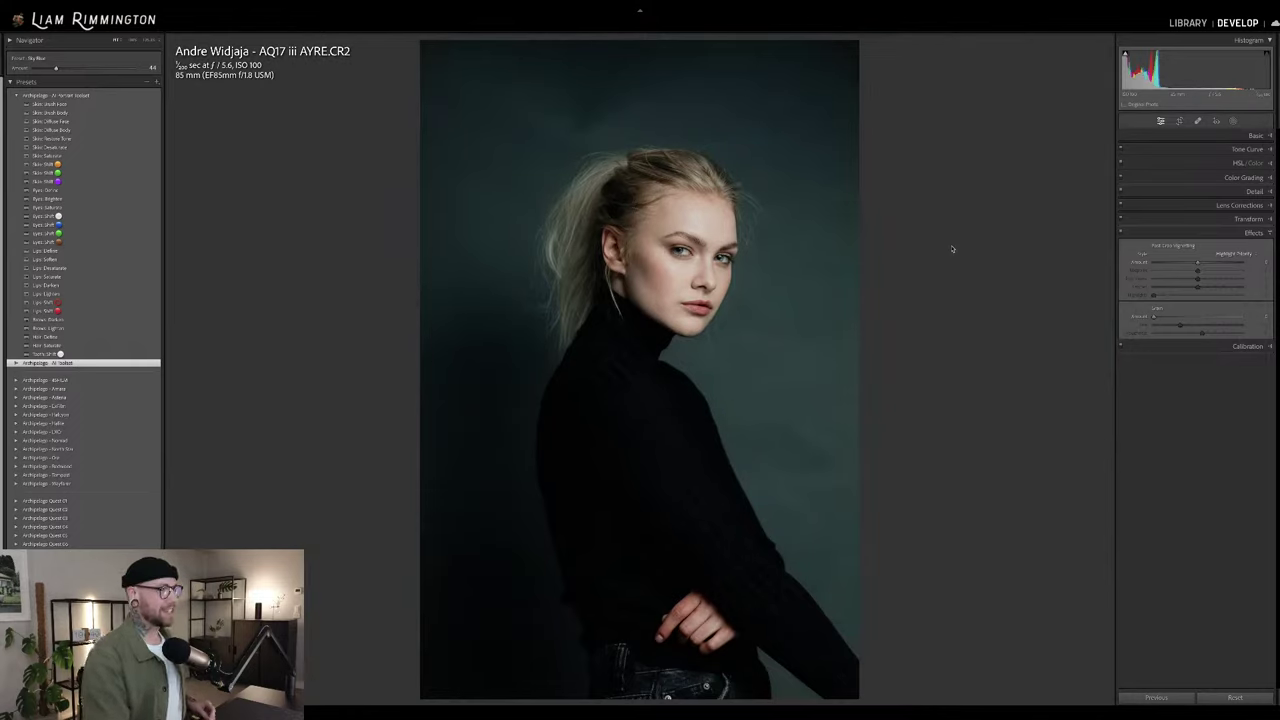
{"action": "key", "text": "backslash"}
{"action": "key", "text": "backslash"}
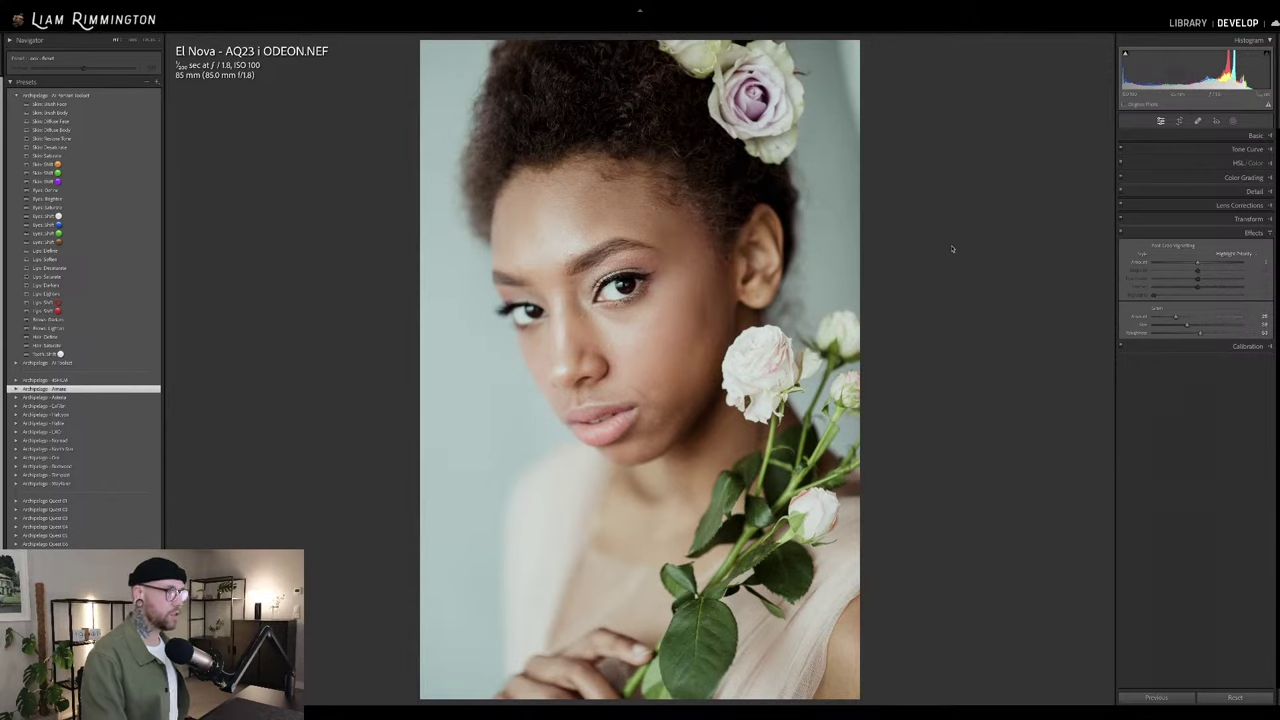
{"action": "key", "text": "backslash"}
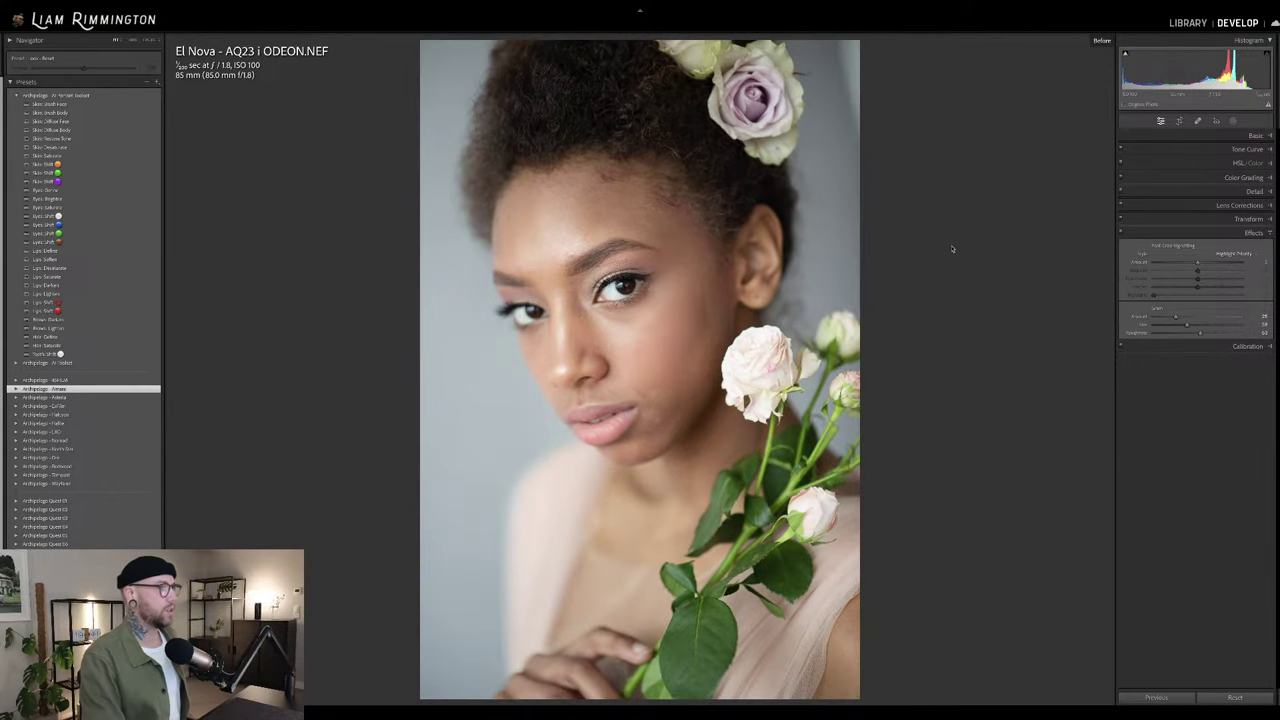
{"action": "key", "text": "backslash"}
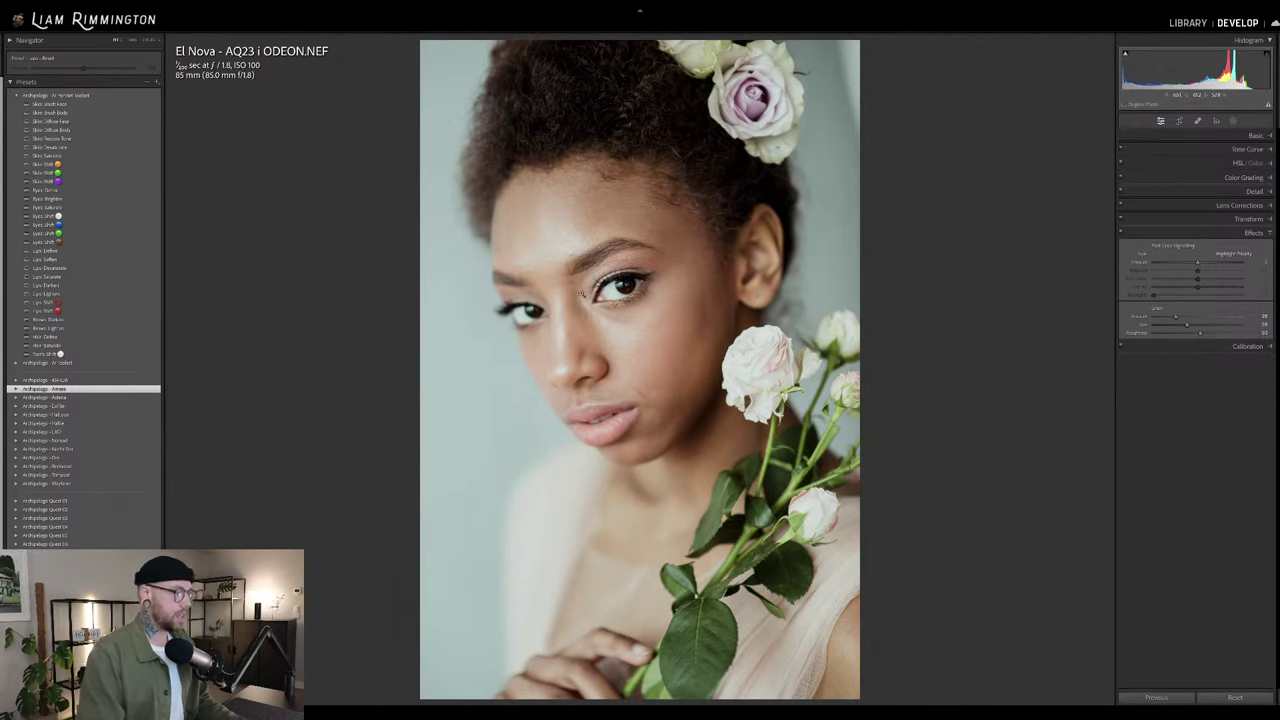
- Apply the Skin Diffuse Face preset to the portrait with roses at about 117
{"action": "left_click_drag", "start_coordinate": [582, 292], "coordinate": [635, 313]}
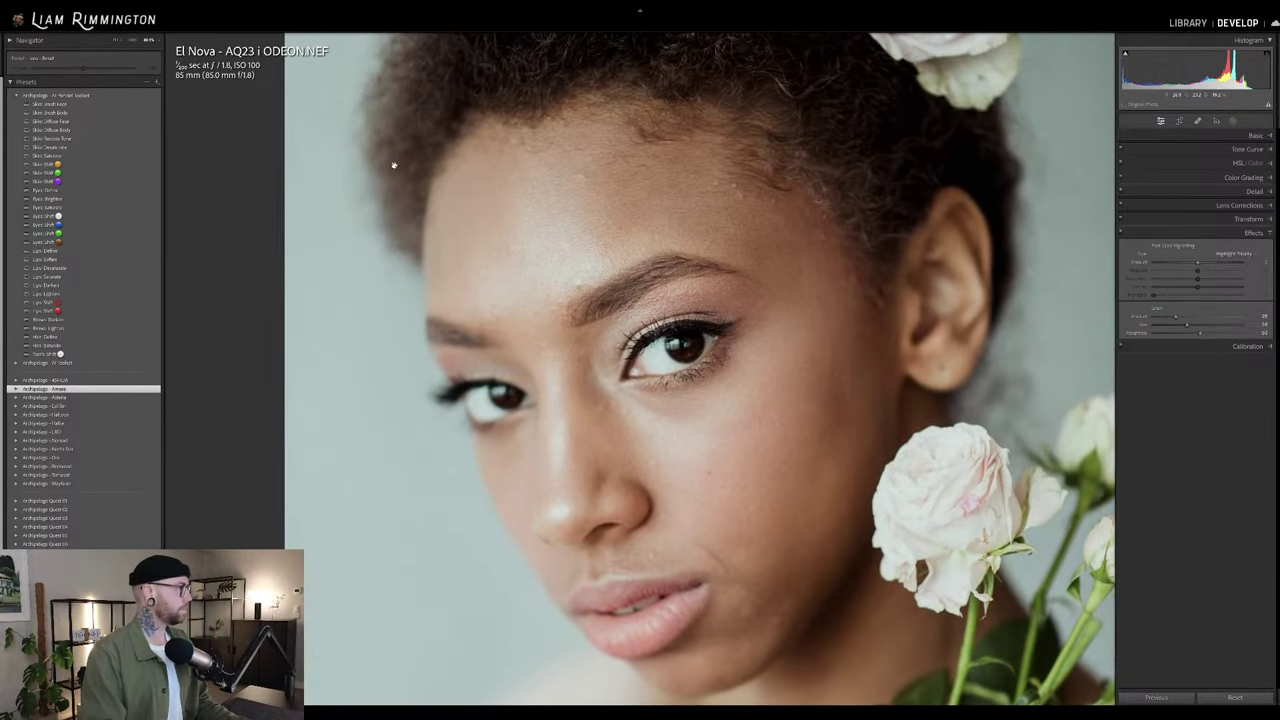
{"action": "left_click", "coordinate": [150, 121]}
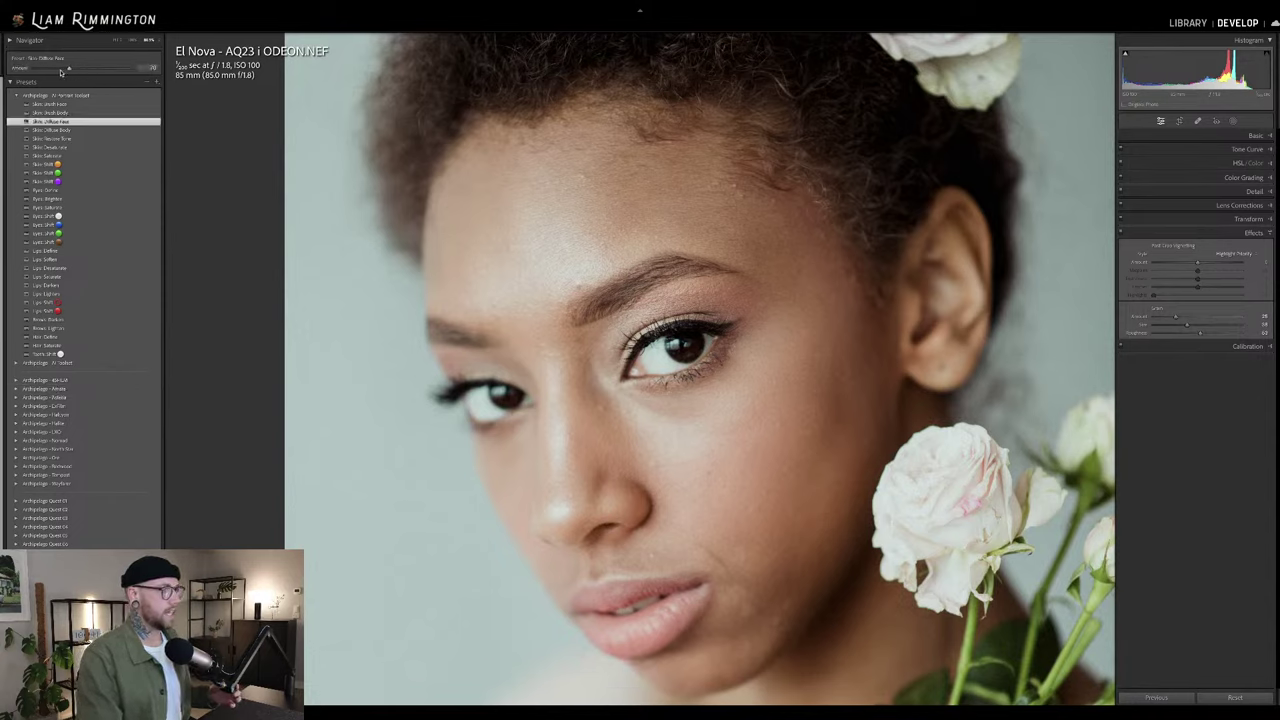
{"action": "left_click_drag", "start_coordinate": [64, 69], "coordinate": [93, 84]}
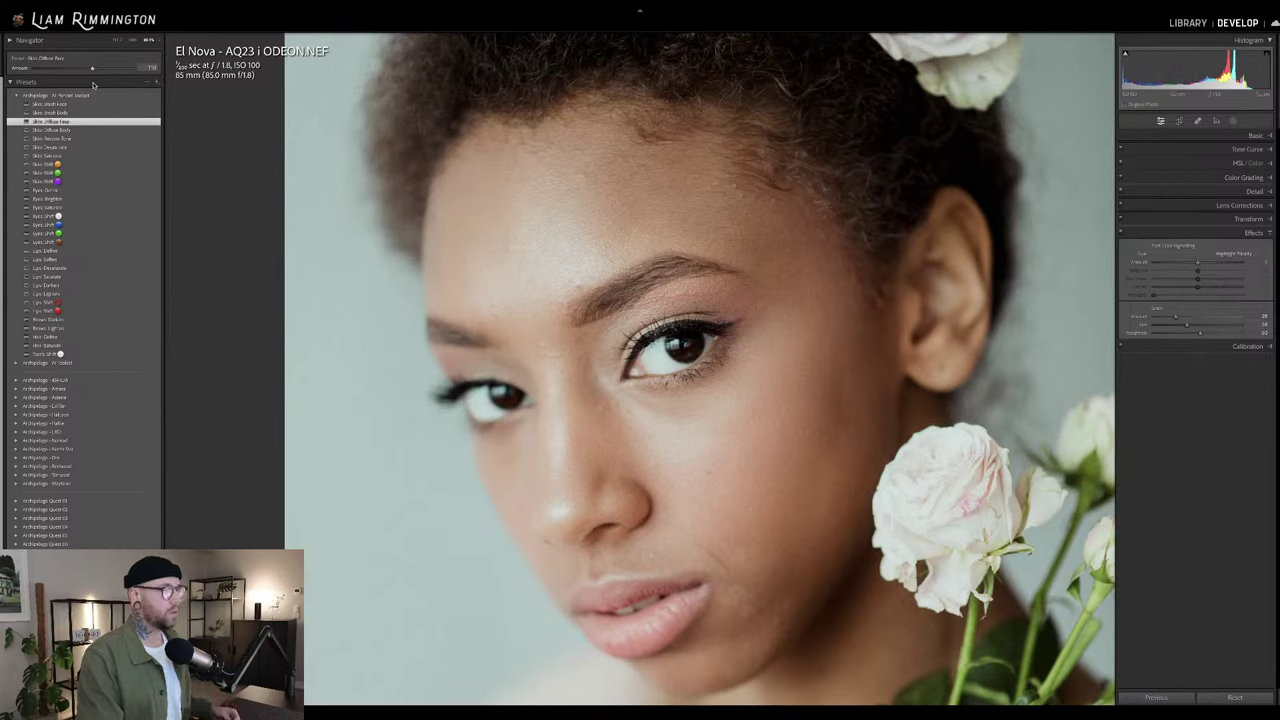
{"action": "left_click_drag", "start_coordinate": [95, 84], "coordinate": [93, 85]}
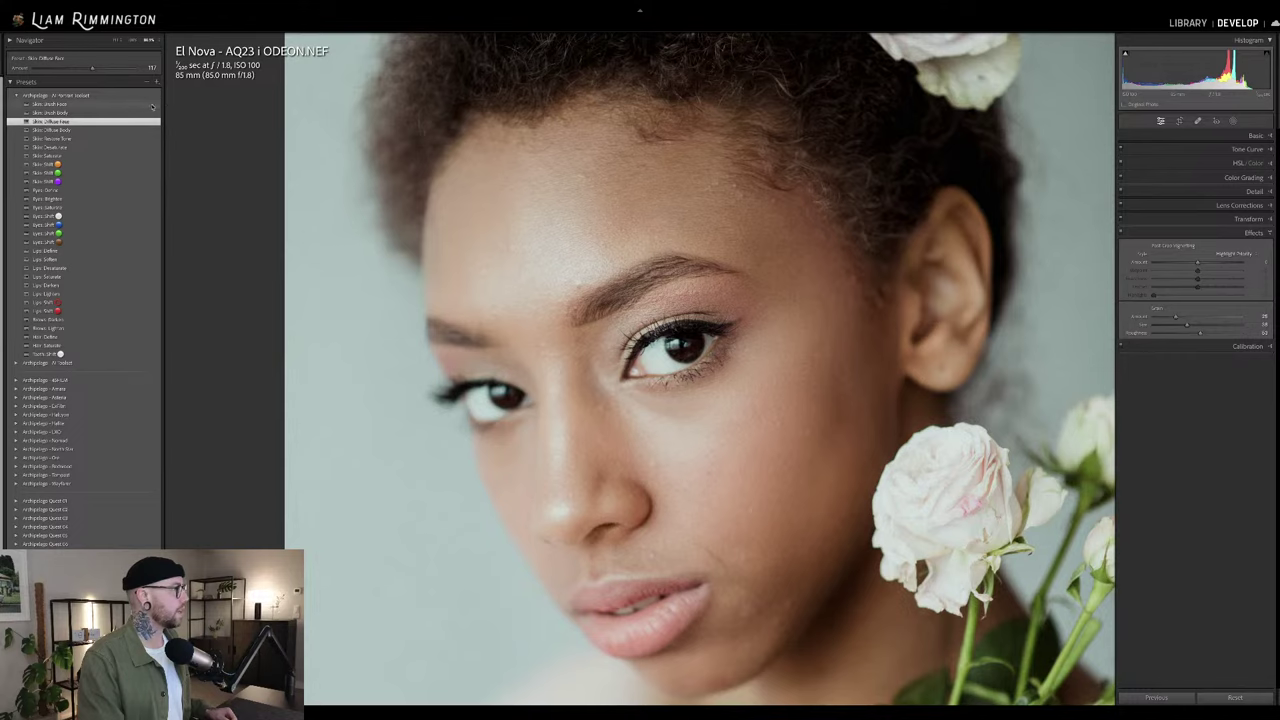
- Smooth the face with the Portrait Toolkit's first face skin preset, trying about 50 and settling at about 25
{"action": "left_click", "coordinate": [150, 105]}
{"action": "left_click_drag", "start_coordinate": [99, 71], "coordinate": [36, 74]}
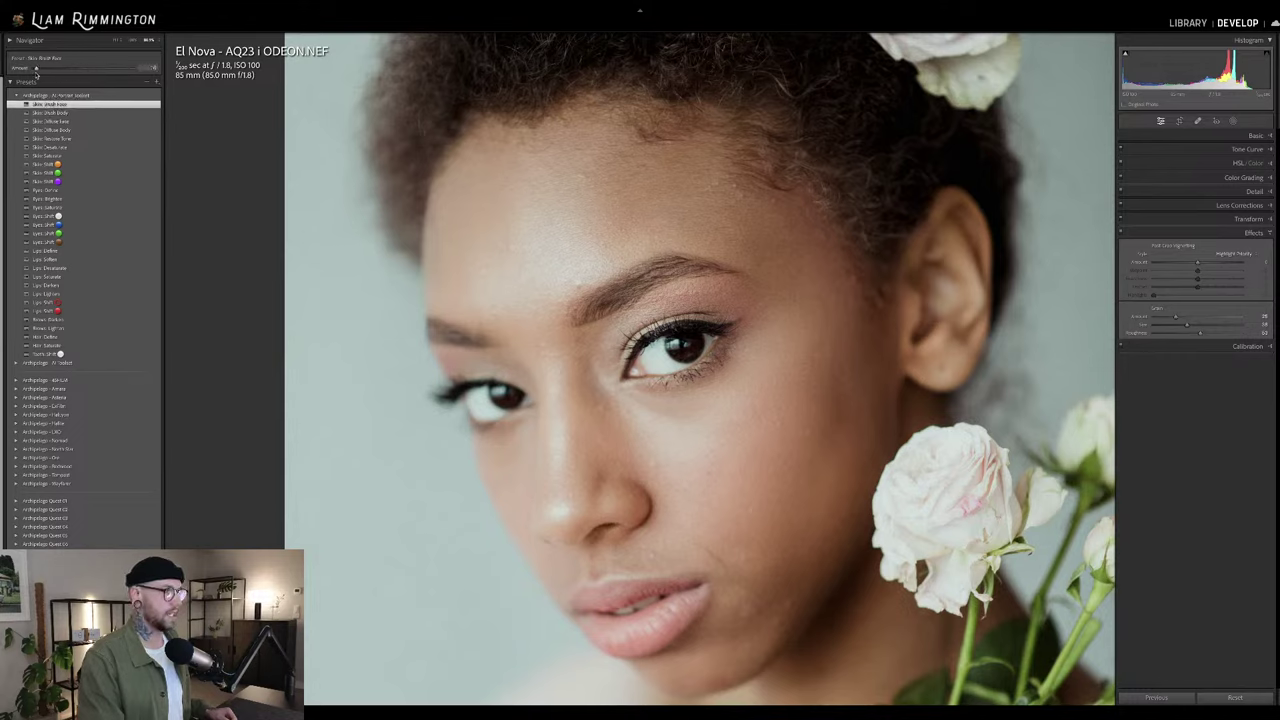
{"action": "left_click_drag", "start_coordinate": [240, 80], "coordinate": [57, 70]}
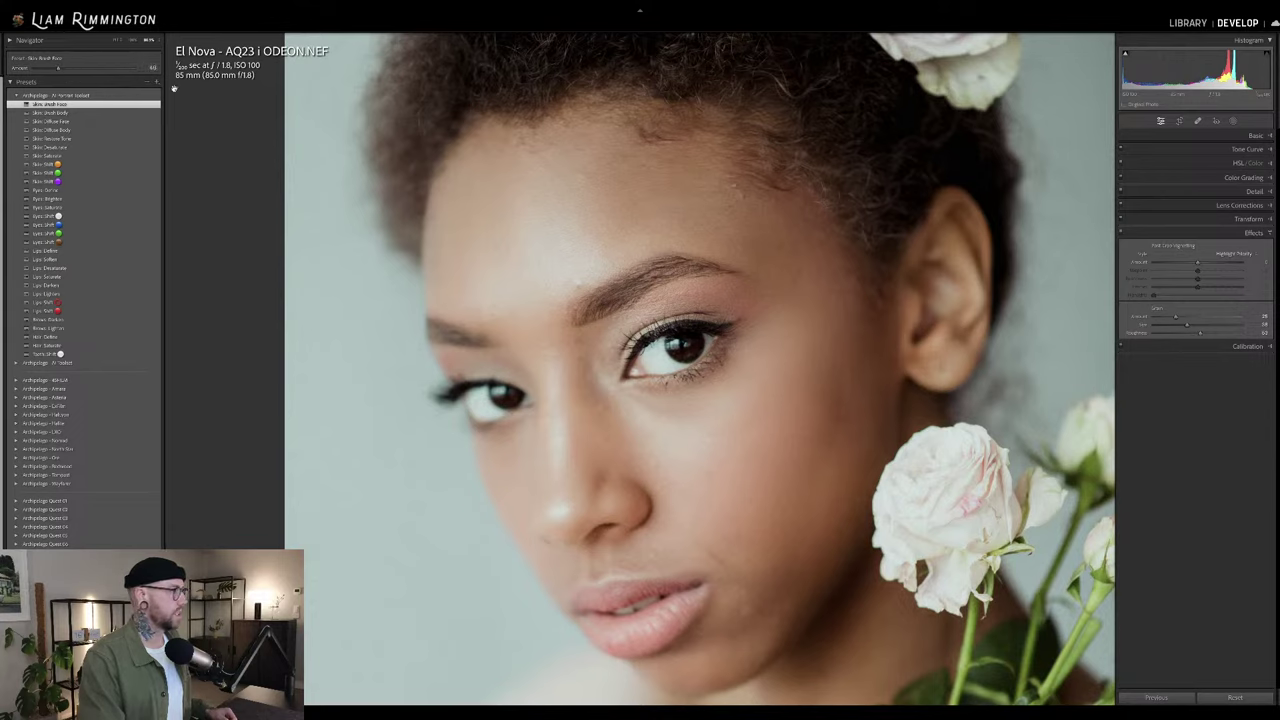
{"action": "left_click", "coordinate": [603, 348]}
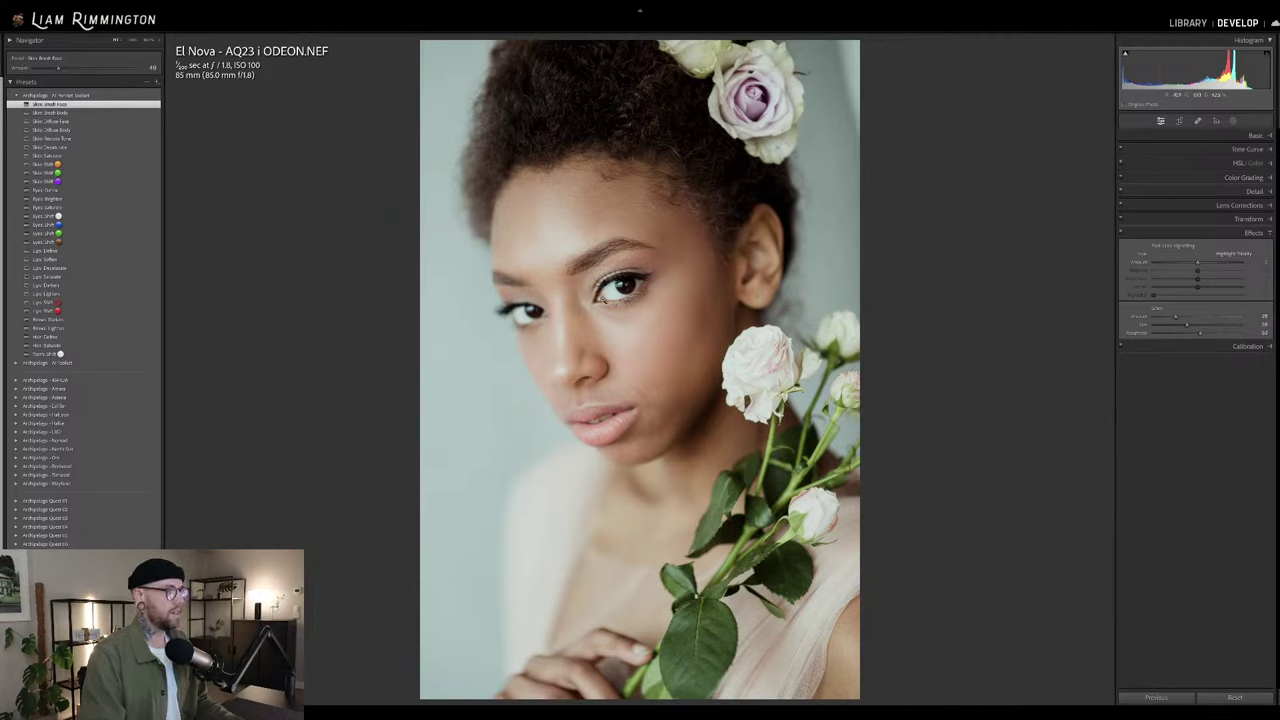
{"action": "left_click", "coordinate": [593, 265]}
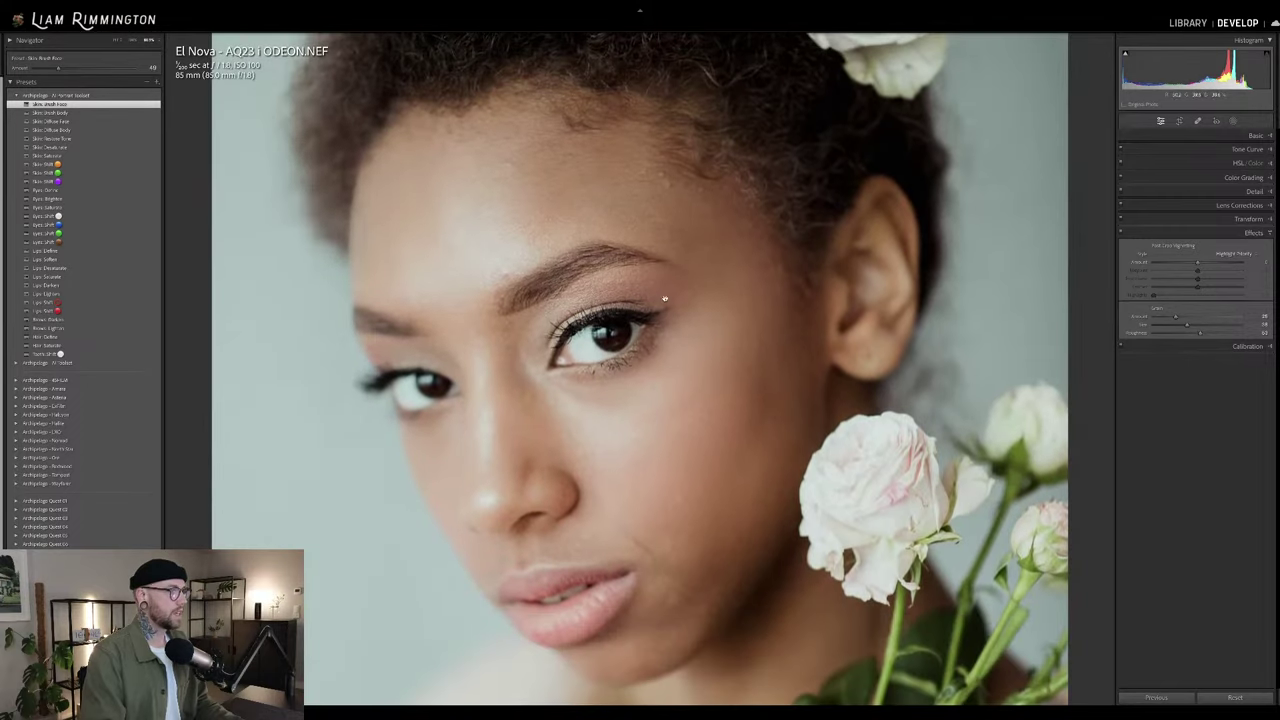
{"action": "left_click_drag", "start_coordinate": [62, 69], "coordinate": [45, 69]}
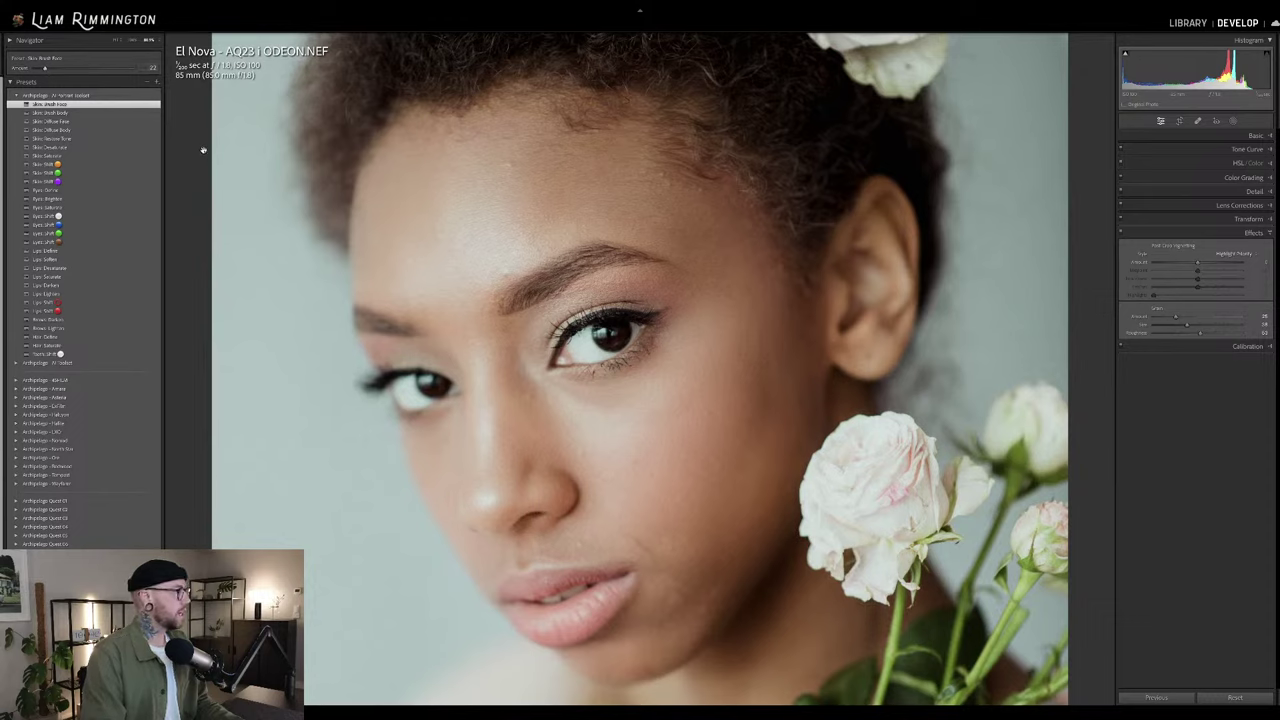
- Apply the Skin Restore Tone preset to the rose portrait at about 60 and compare with the original
{"action": "left_click", "coordinate": [145, 141]}
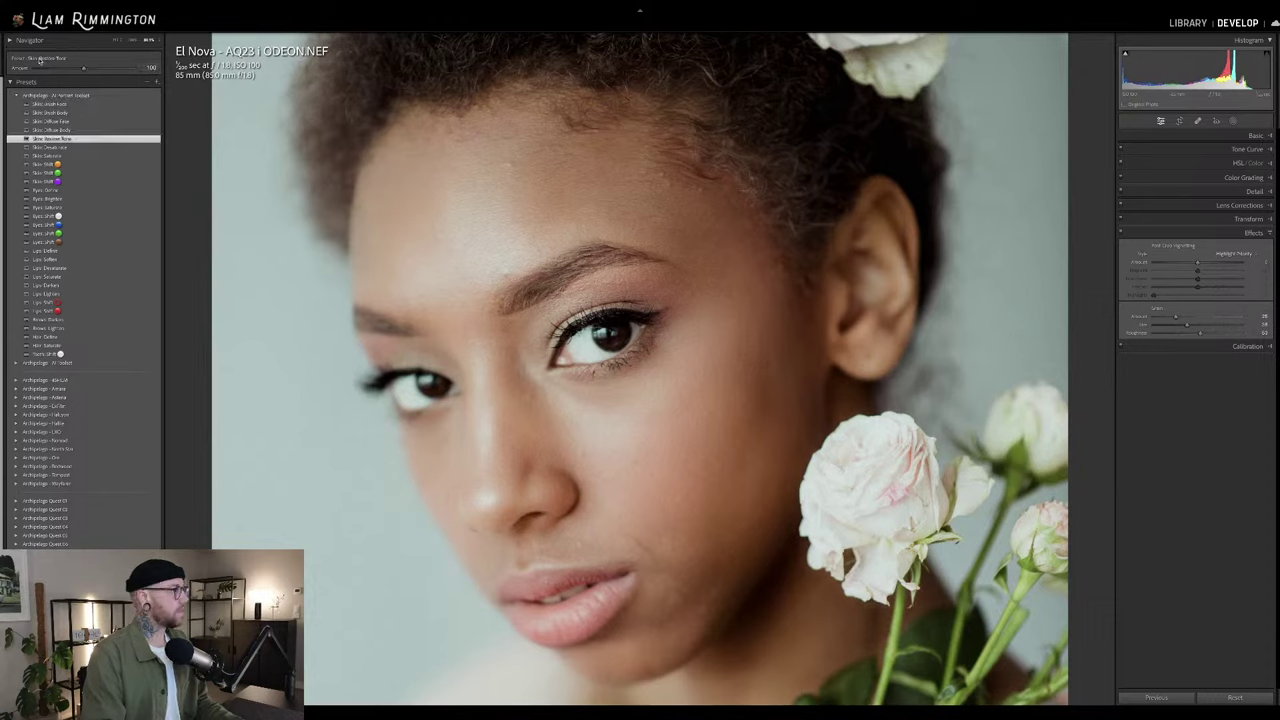
{"action": "left_click_drag", "start_coordinate": [20, 70], "coordinate": [62, 78]}
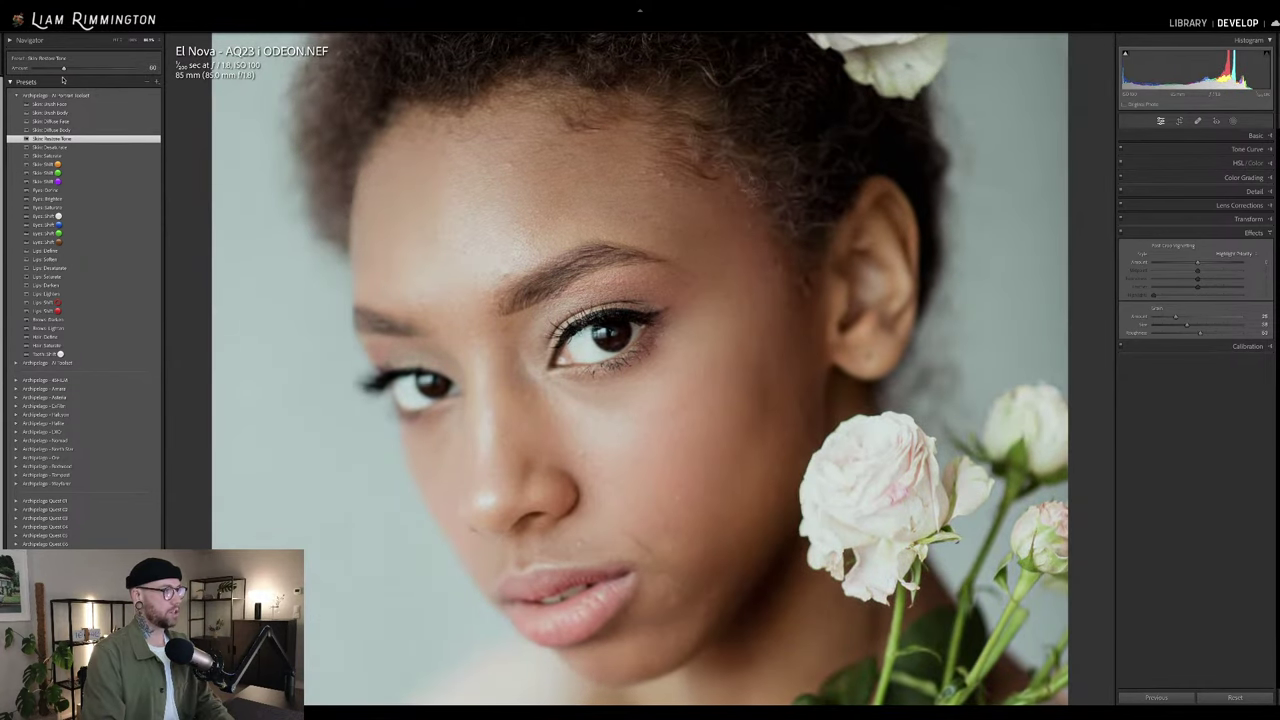
{"action": "key", "text": "backslash"}
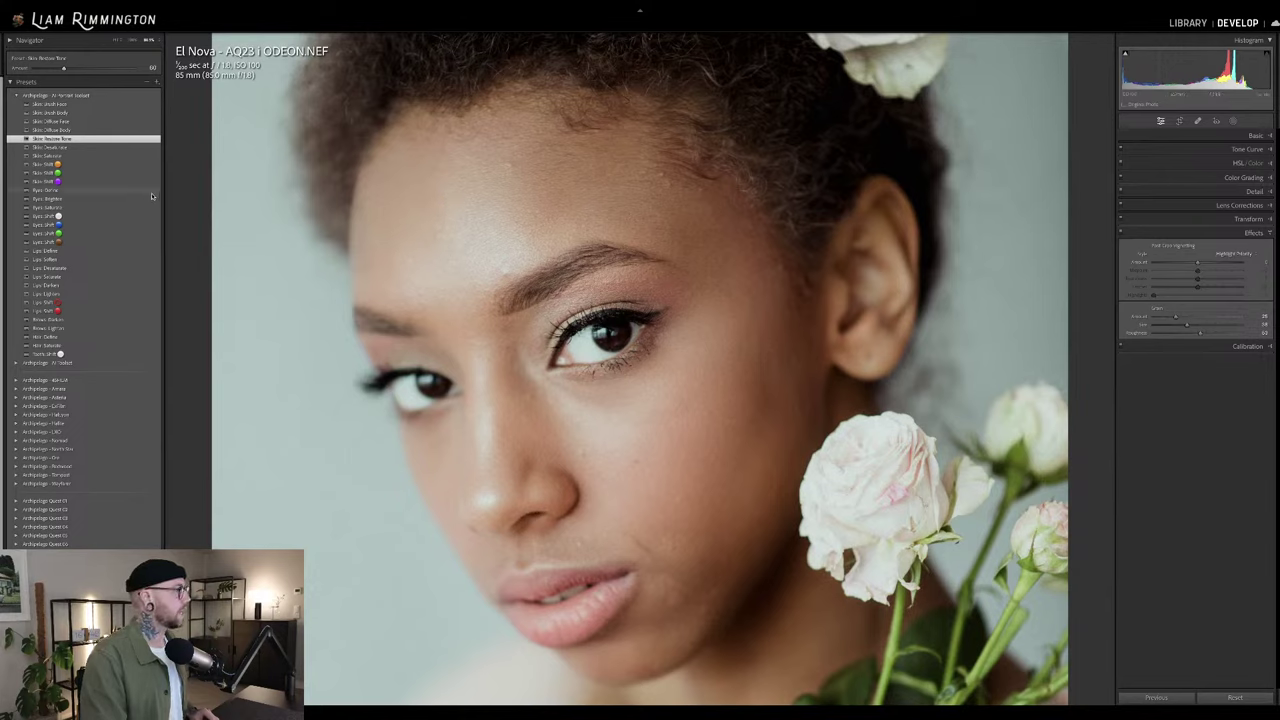
- Apply the Eyes Define preset to the rose portrait at about 58
{"action": "key", "text": "Down"}
{"action": "key", "text": "Down"}
{"action": "key", "text": "Down"}
{"action": "key", "text": "Down"}
{"action": "key", "text": "Down"}
{"action": "key", "text": "Down"}
{"action": "mouse_move", "coordinate": [84, 67]}
{"action": "left_mouse_down"}
{"action": "mouse_move", "coordinate": [40, 79]}
{"action": "mouse_move", "coordinate": [64, 78]}
{"action": "left_mouse_up"}
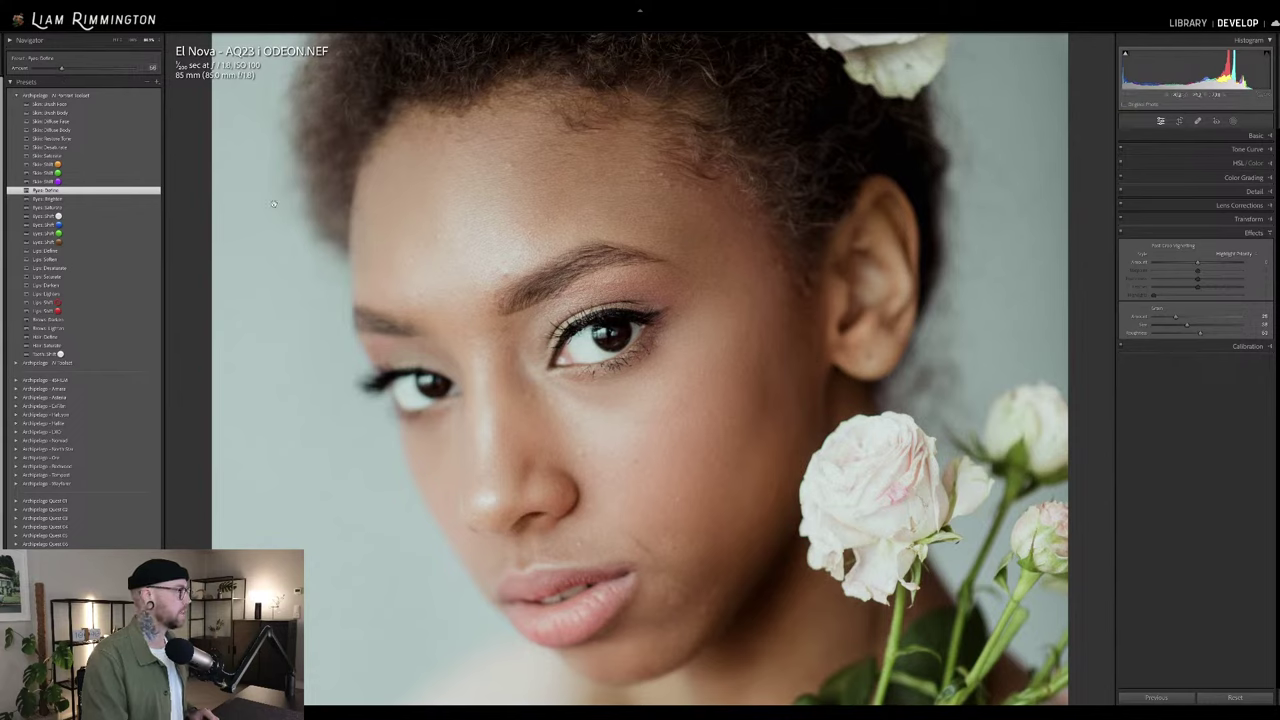
- Brighten the eyes with the Eyes Brighten preset, trying 200 and settling at about 79
{"action": "left_click", "coordinate": [124, 201]}
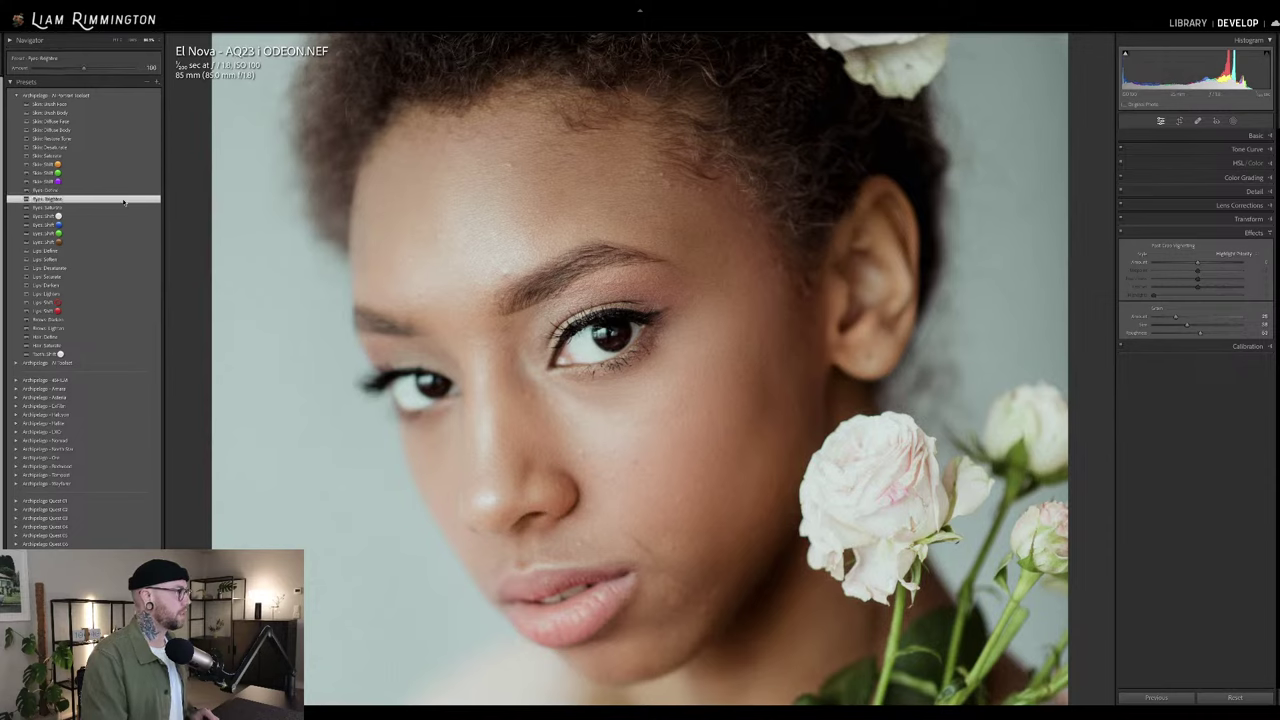
{"action": "left_click_drag", "start_coordinate": [150, 68], "coordinate": [203, 73]}
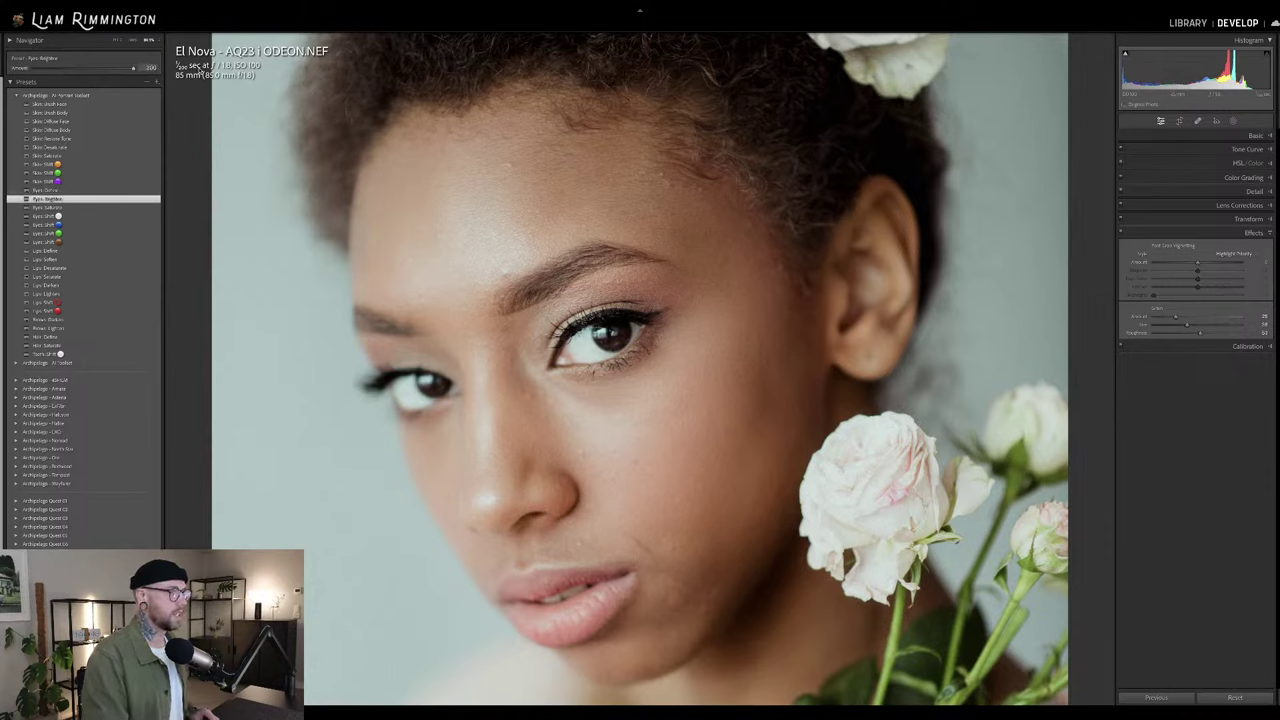
{"action": "left_click_drag", "start_coordinate": [84, 76], "coordinate": [63, 78]}
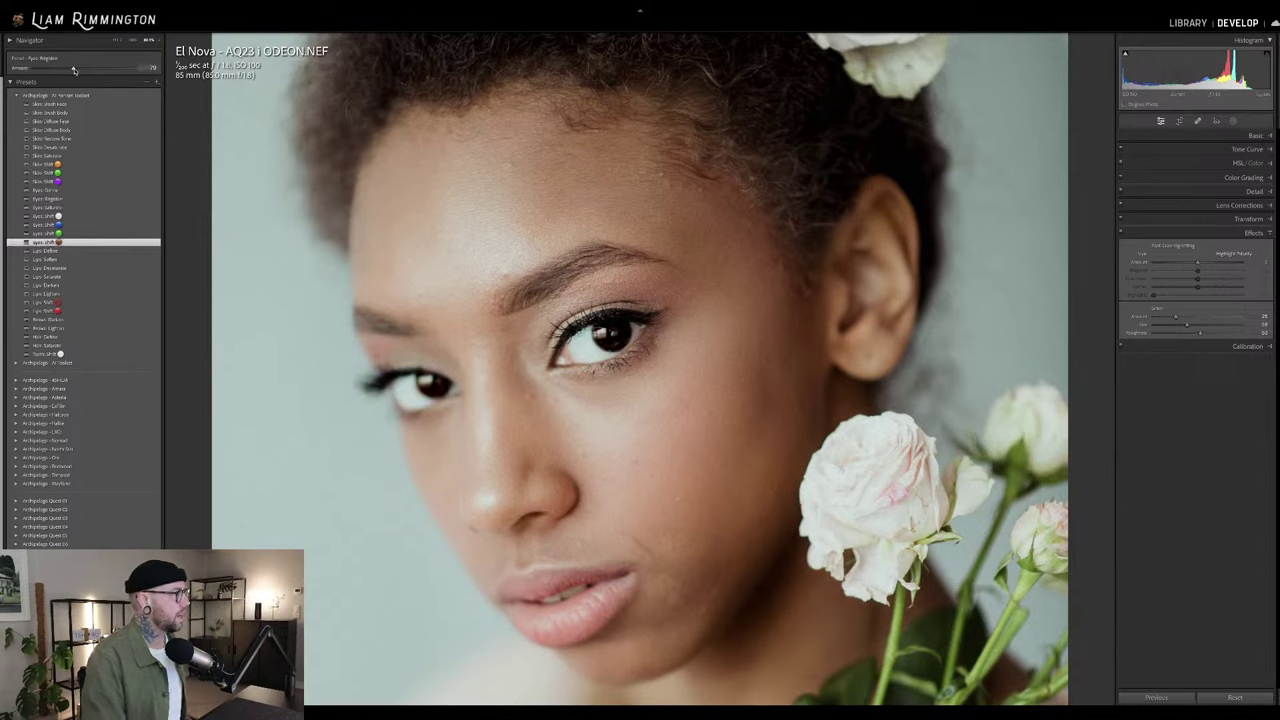
- Apply the brown Eyes Shift preset, trying about 18 and settling at about 25, and compare the eyes with the original
{"action": "left_click_drag", "start_coordinate": [85, 69], "coordinate": [42, 73]}
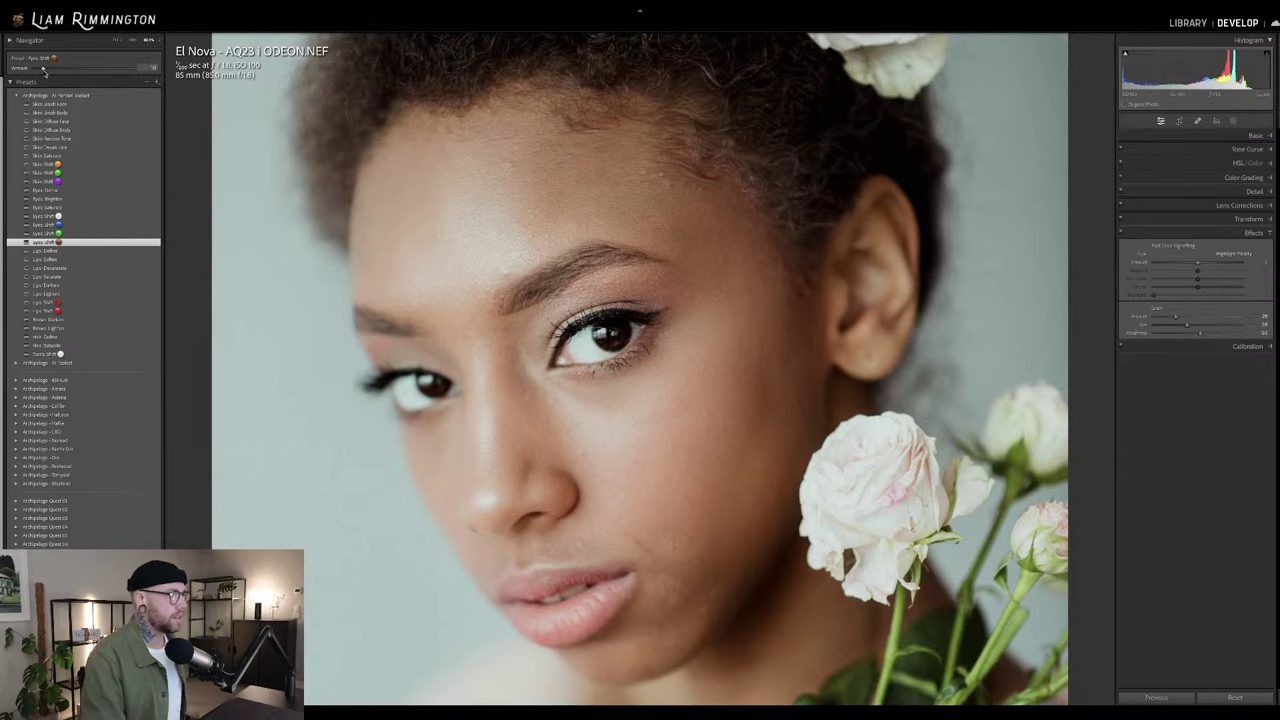
{"action": "key", "text": "backslash"}
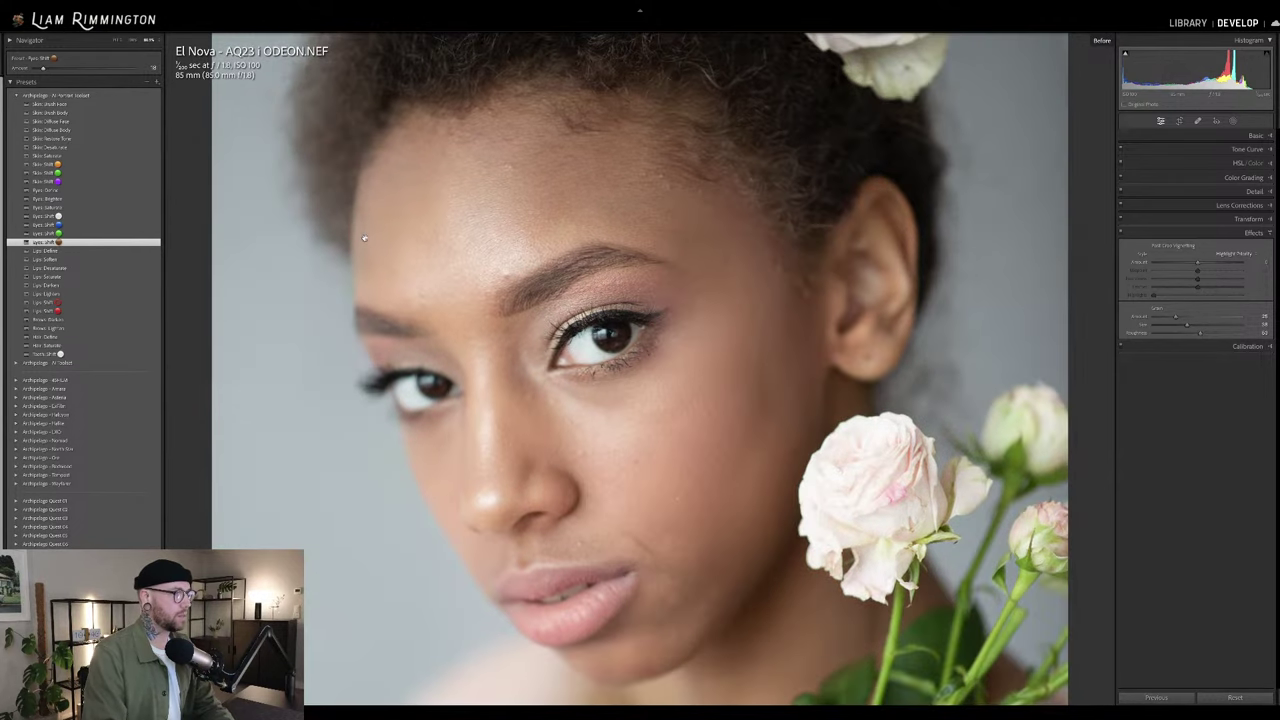
{"action": "key", "text": "backslash"}
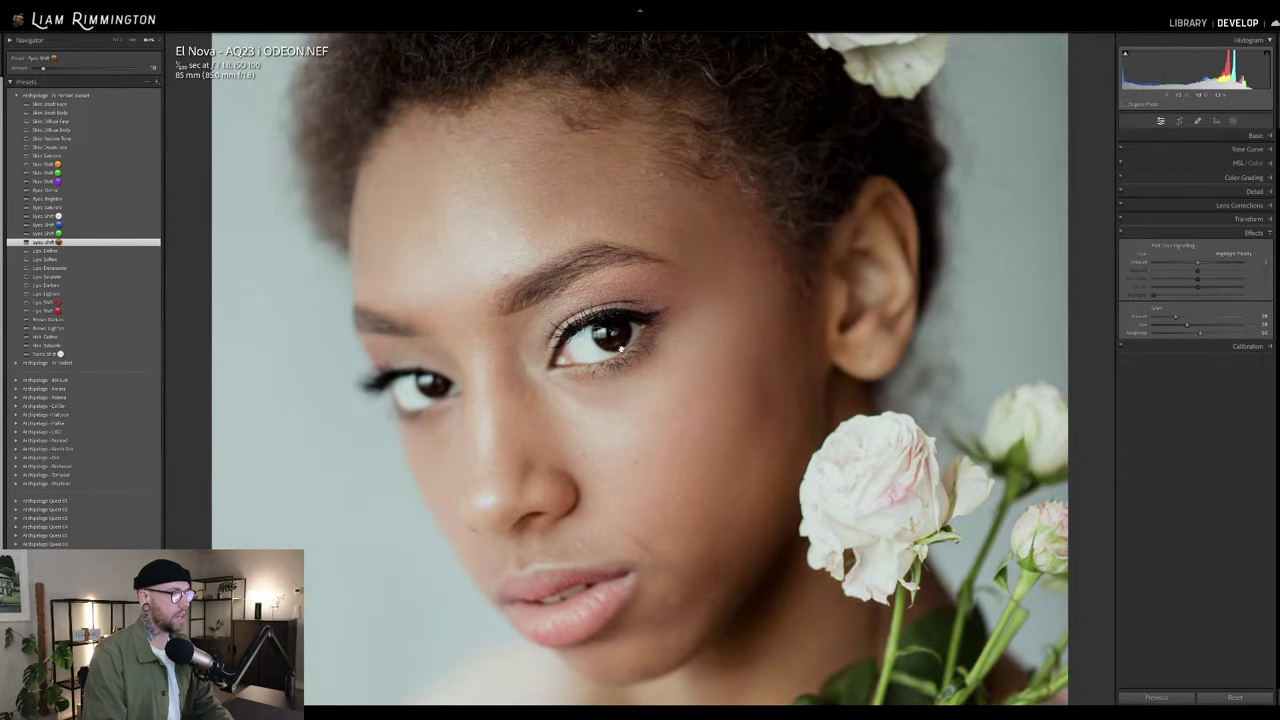
{"action": "key", "text": "backslash"}
{"action": "key", "text": "backslash"}
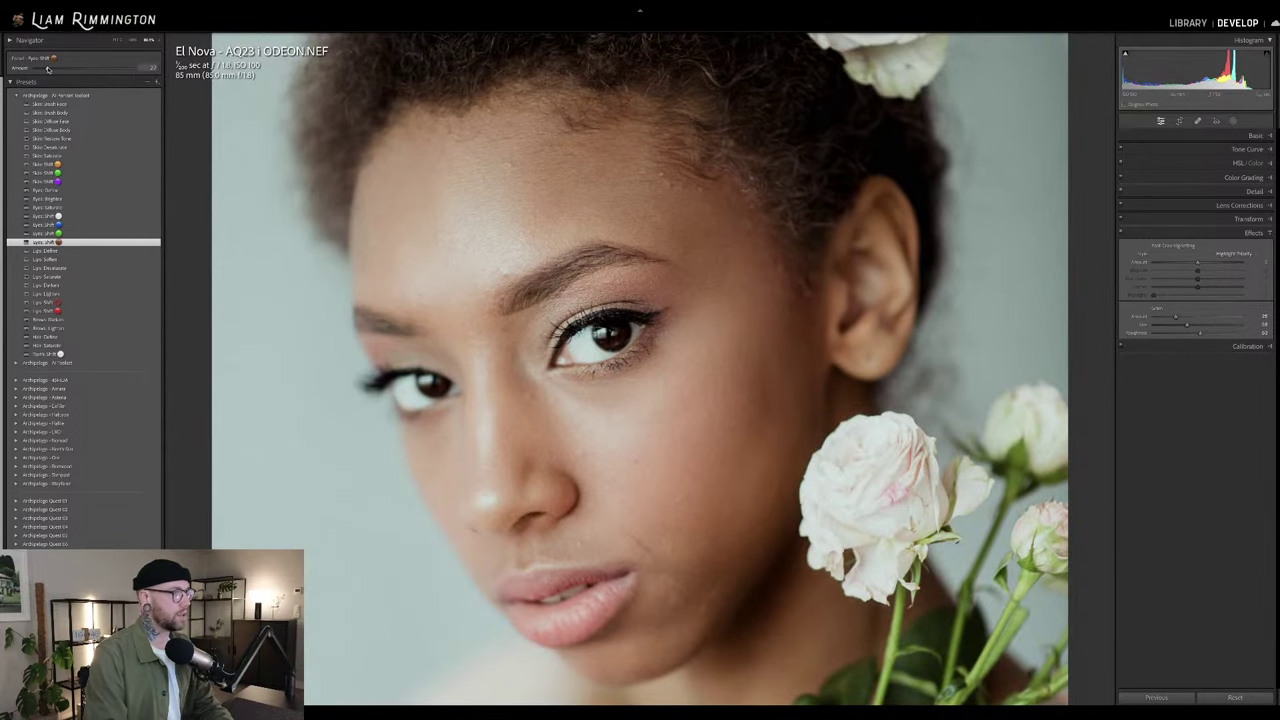
{"action": "key", "text": "backslash"}
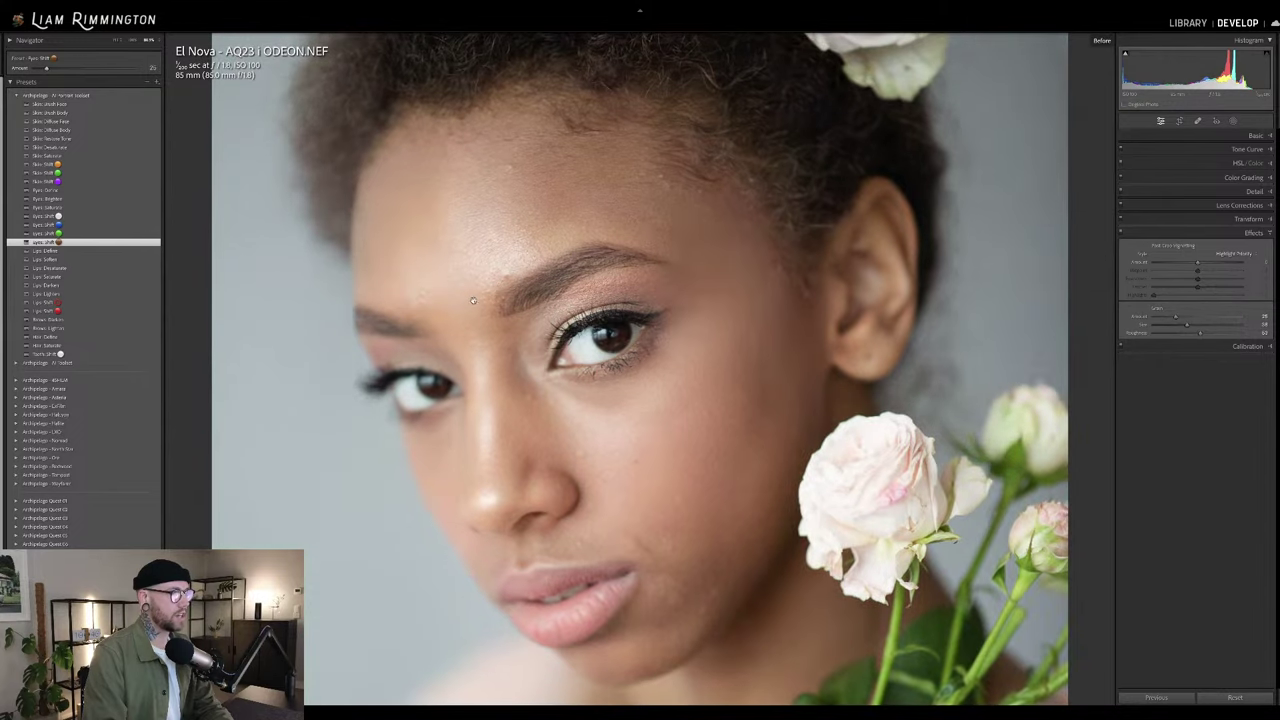
{"action": "key", "text": "backslash"}
{"action": "key", "text": "backslash"}
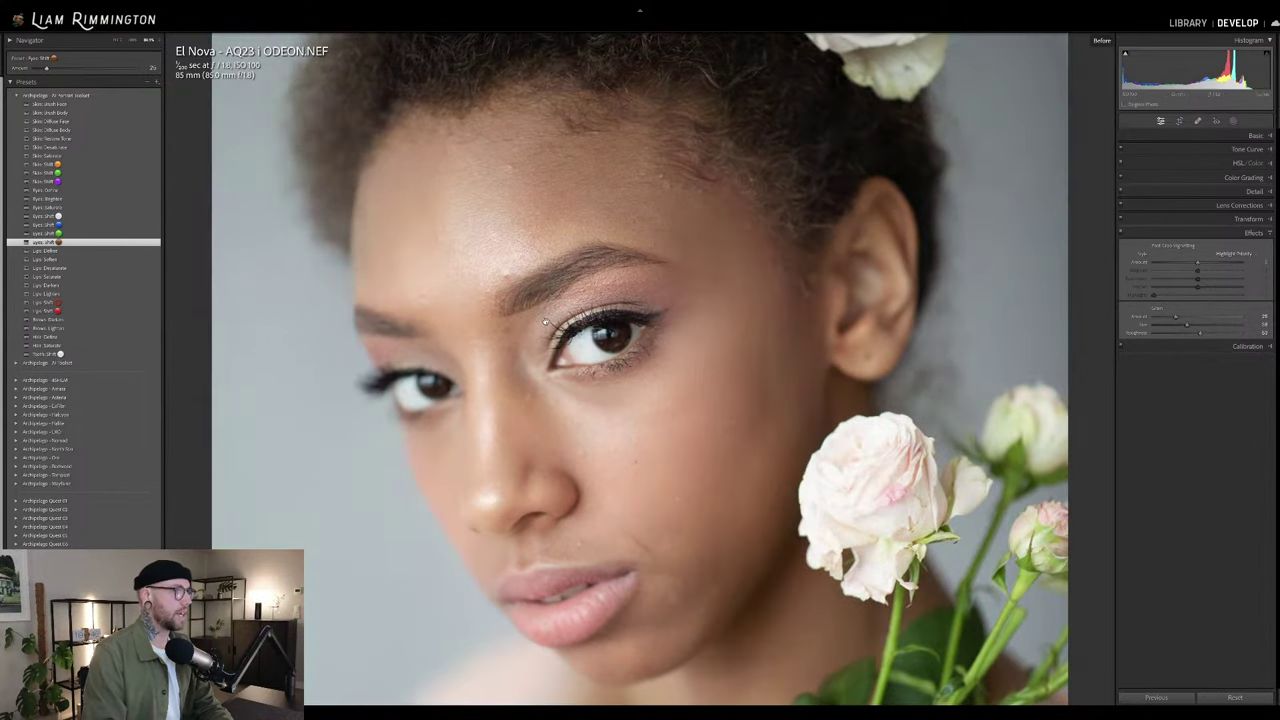
{"action": "key", "text": "backslash"}
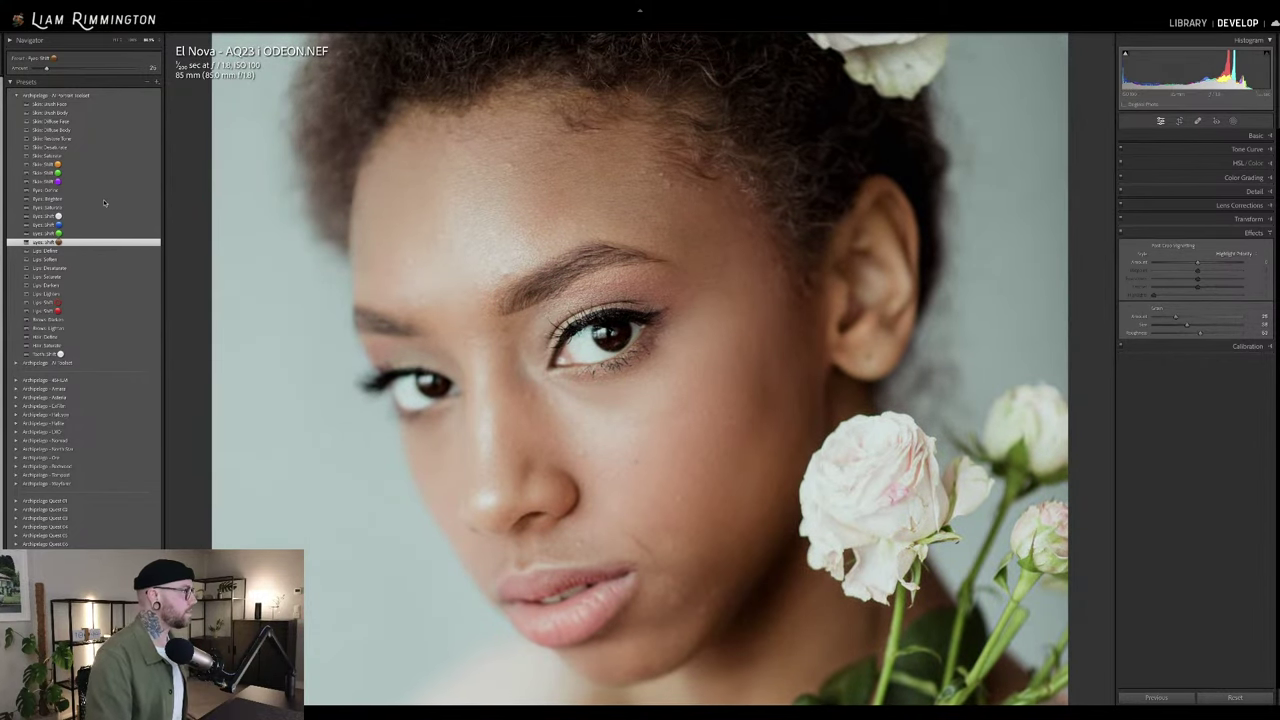
- Reapply the Eyes Brighten preset at about 151 and add the Lips Define preset at about 48
{"action": "left_click", "coordinate": [76, 200]}
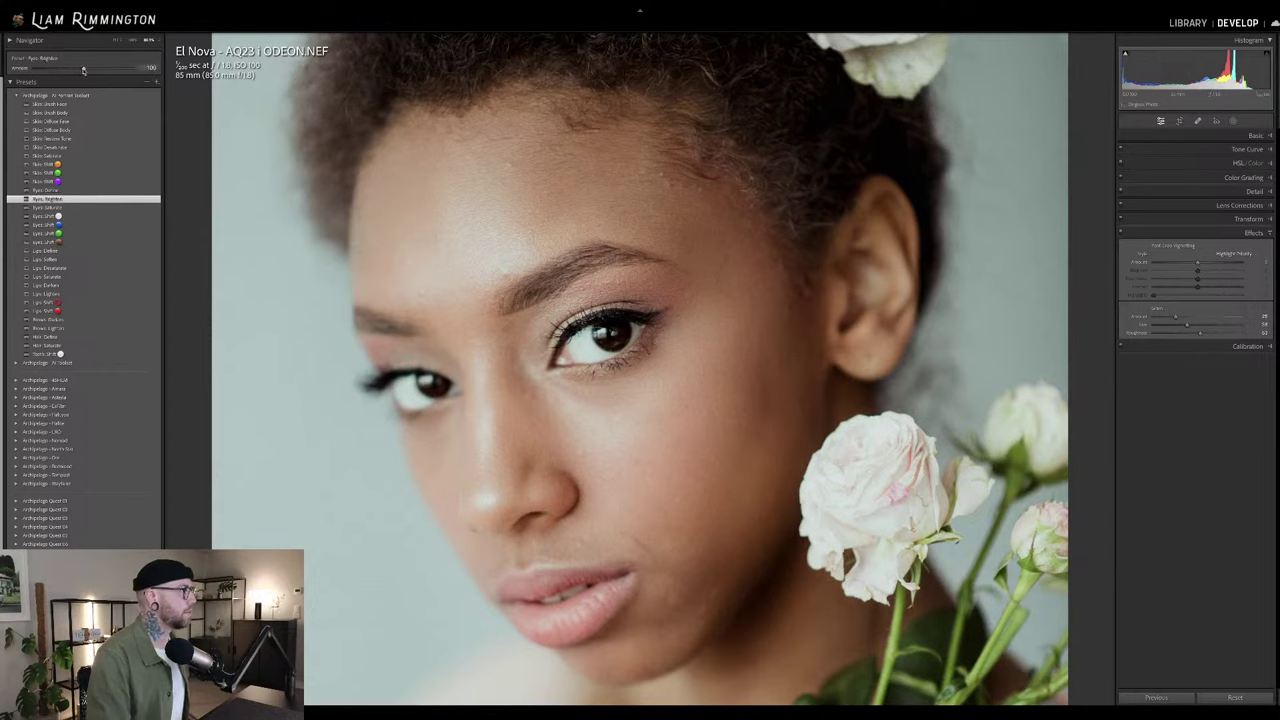
{"action": "left_click_drag", "start_coordinate": [84, 68], "coordinate": [111, 70]}
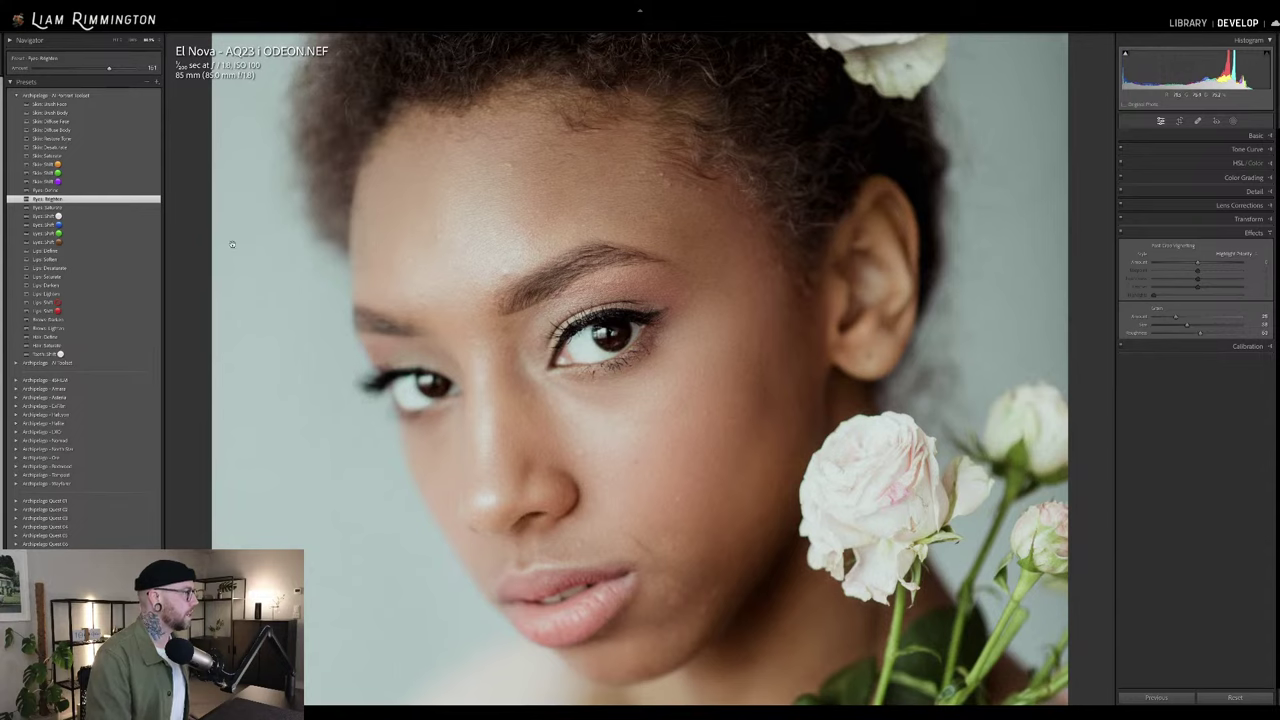
{"action": "scroll", "coordinate": [527, 316], "scroll_direction": "down", "scroll_amount": 2}
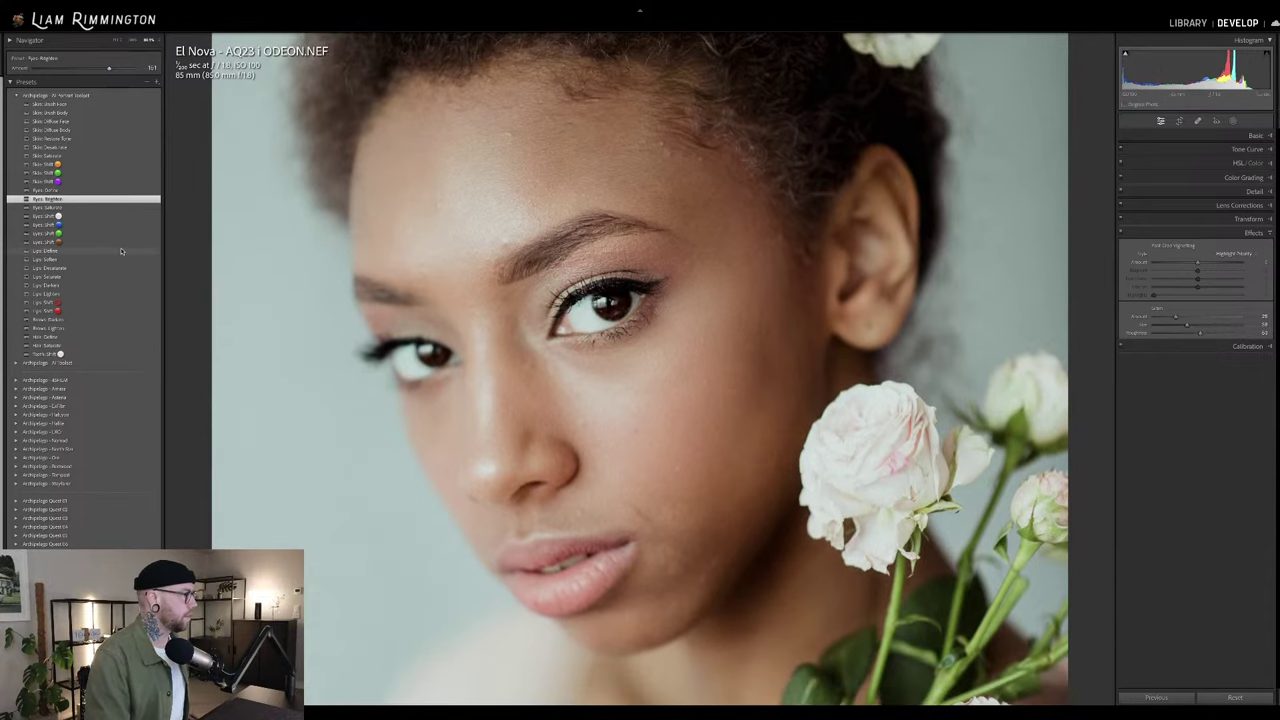
{"action": "left_click", "coordinate": [121, 251]}
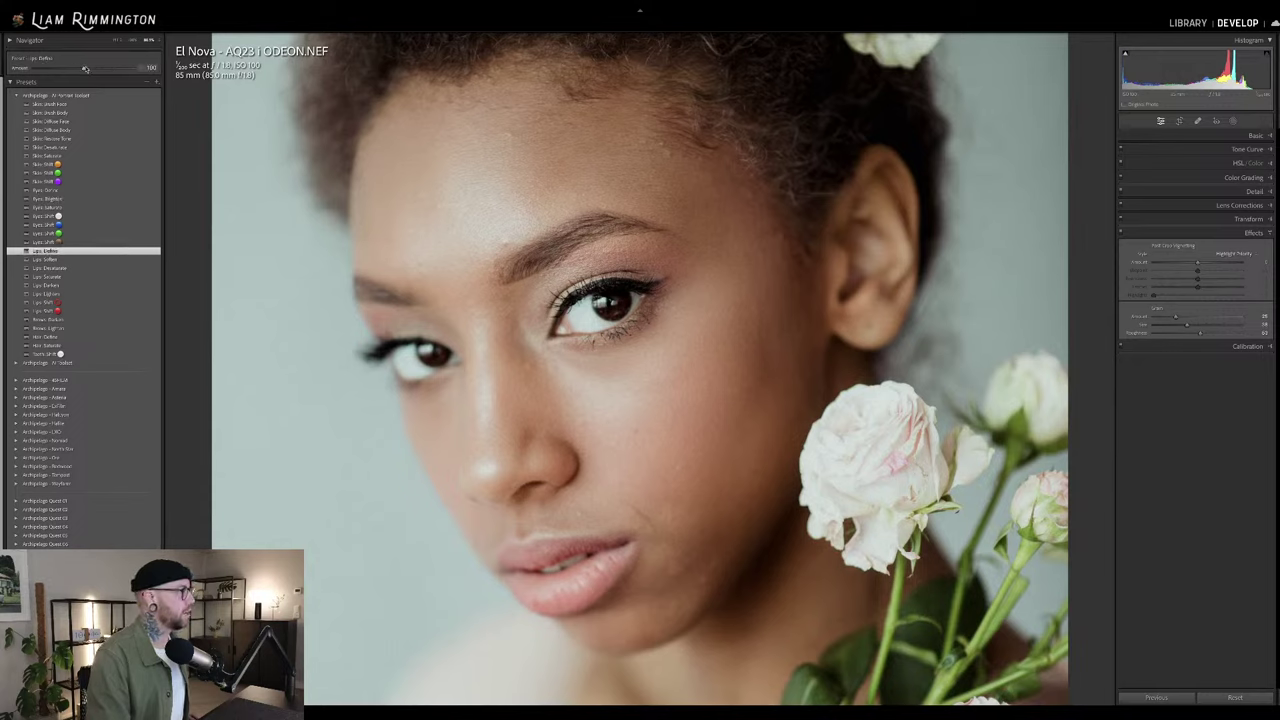
{"action": "left_click_drag", "start_coordinate": [86, 69], "coordinate": [57, 75]}
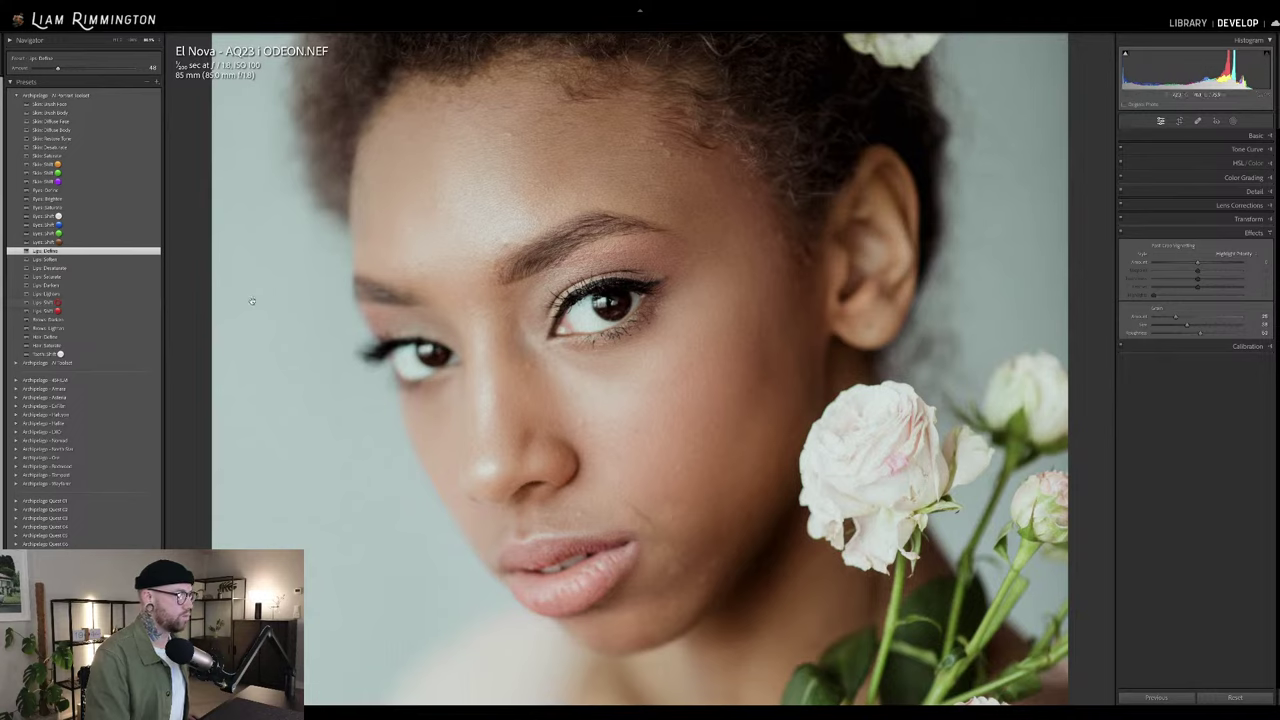
- Apply the Lips Saturate preset at about 115 and Lips Darken at about 20, checking the lips against the original
{"action": "left_click", "coordinate": [134, 277]}
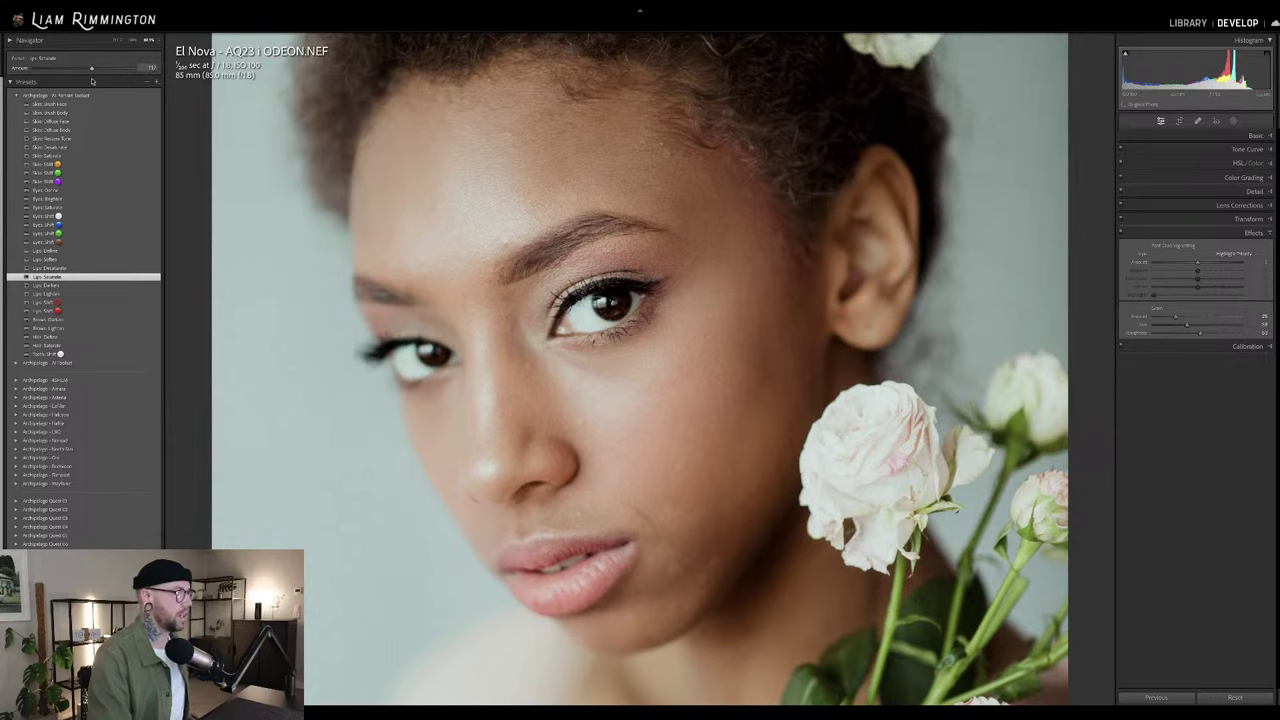
{"action": "left_click", "coordinate": [140, 286]}
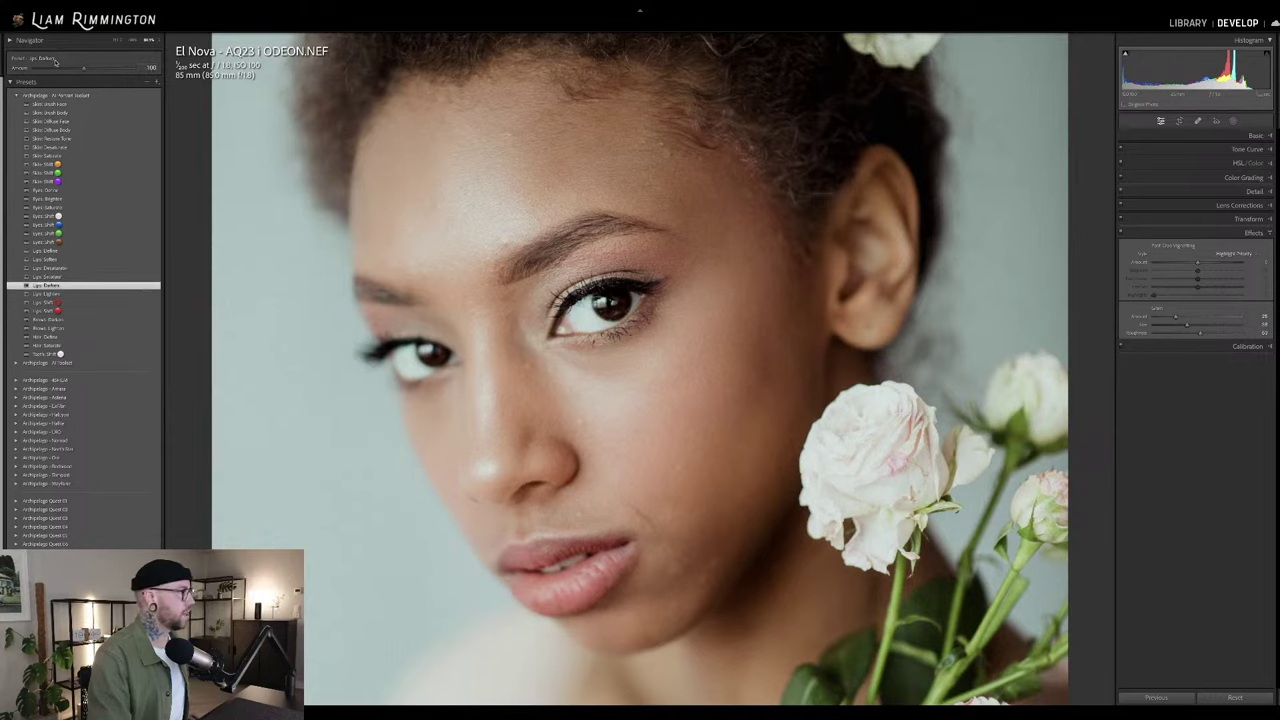
{"action": "left_click_drag", "start_coordinate": [87, 69], "coordinate": [36, 72]}
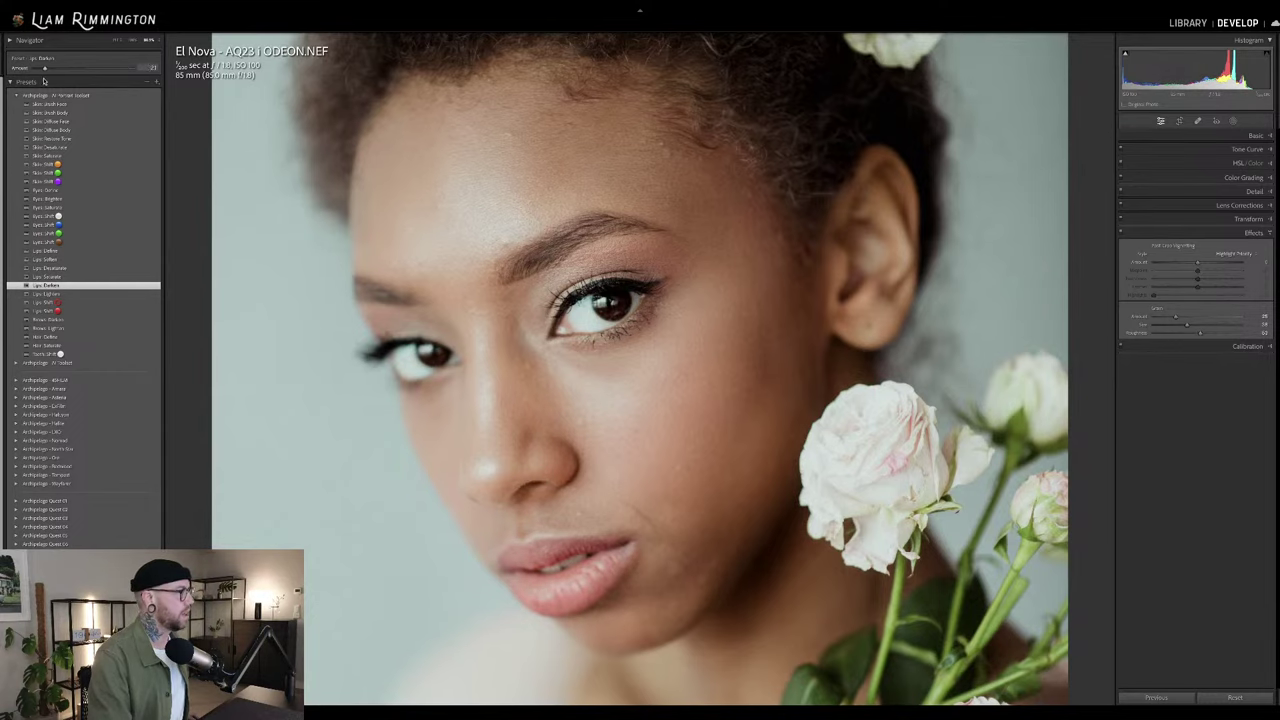
{"action": "key", "text": "backslash"}
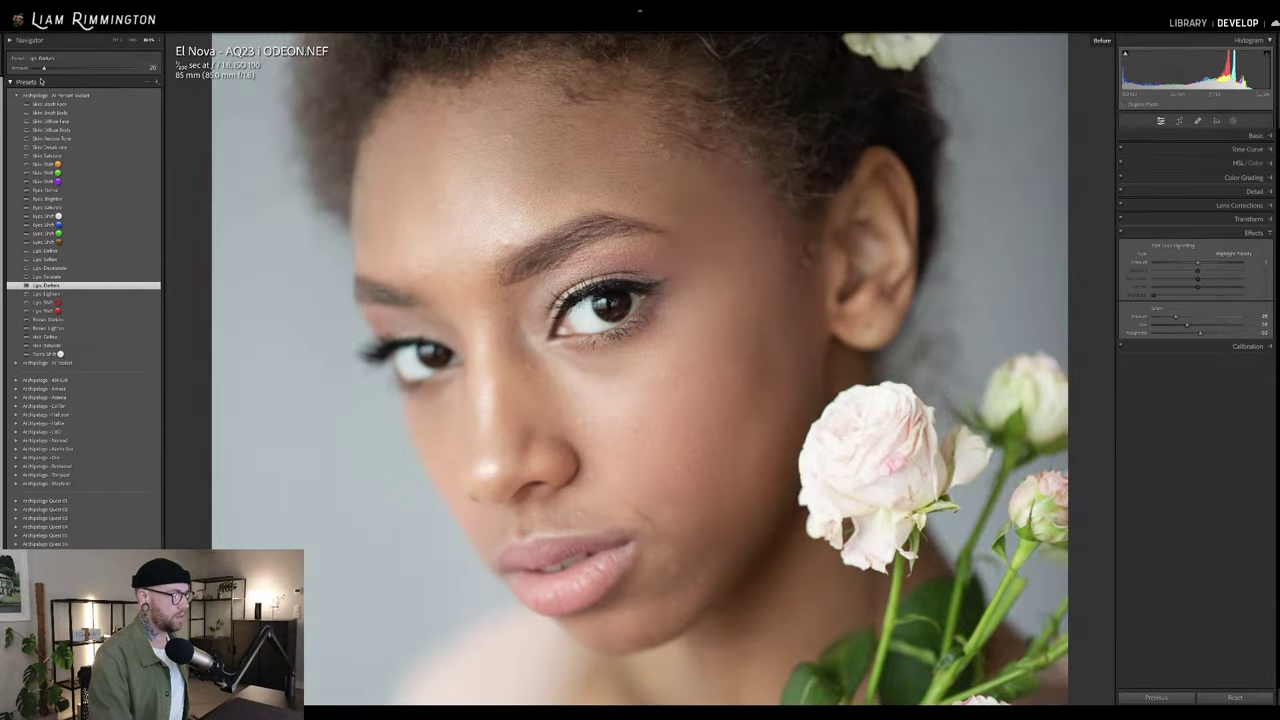
{"action": "key", "text": "backslash"}
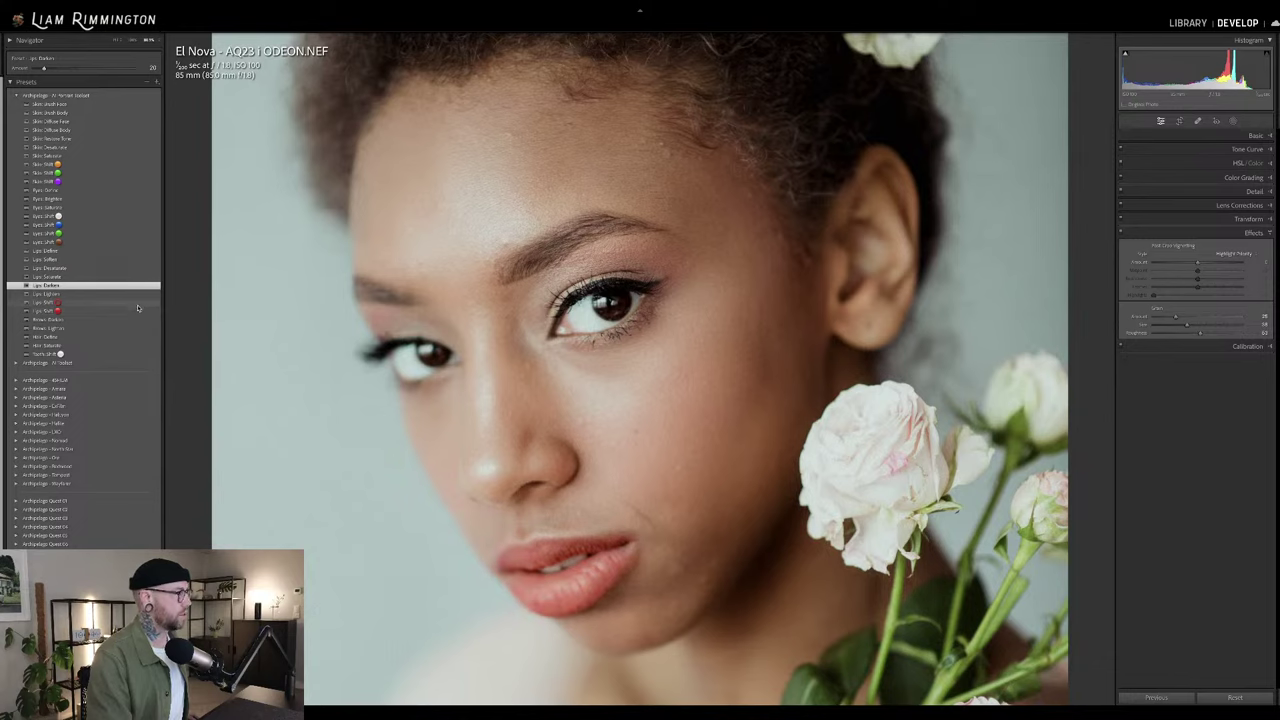
- Apply the first red Lips Shift preset at about 41 and the Brows Darken preset at about 70
{"action": "left_click", "coordinate": [141, 305]}
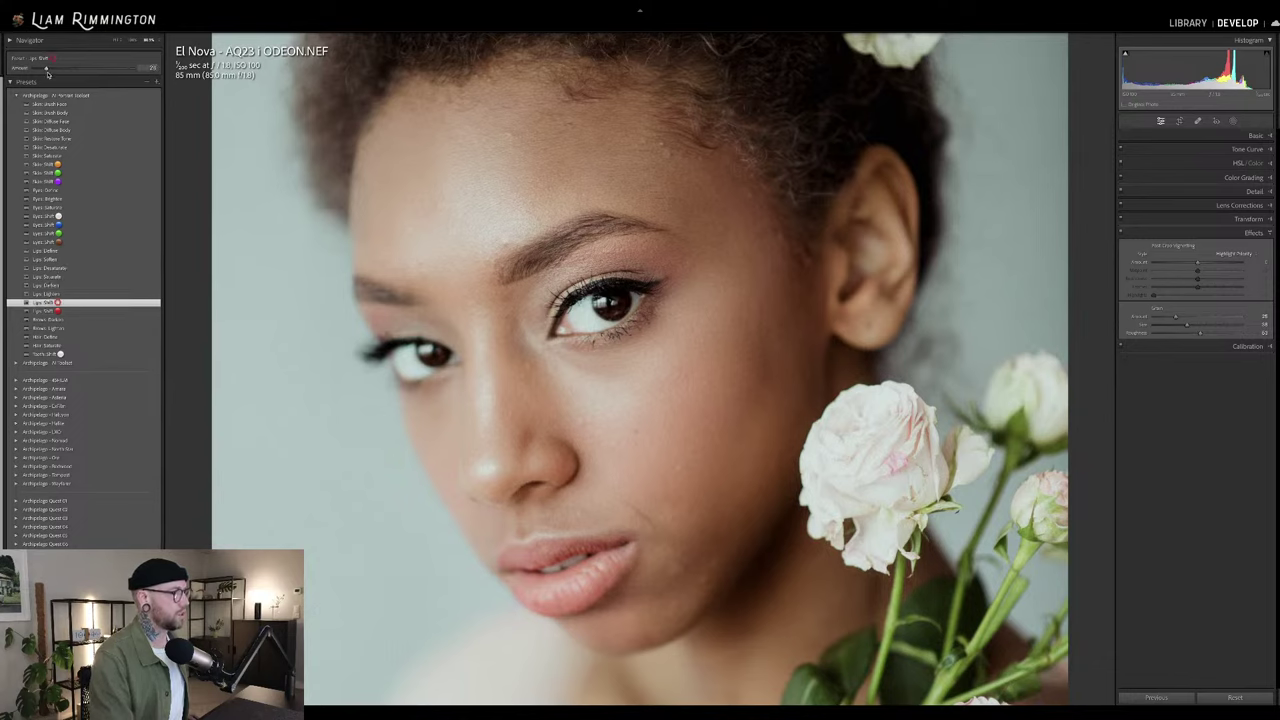
{"action": "left_click_drag", "start_coordinate": [46, 71], "coordinate": [55, 71]}
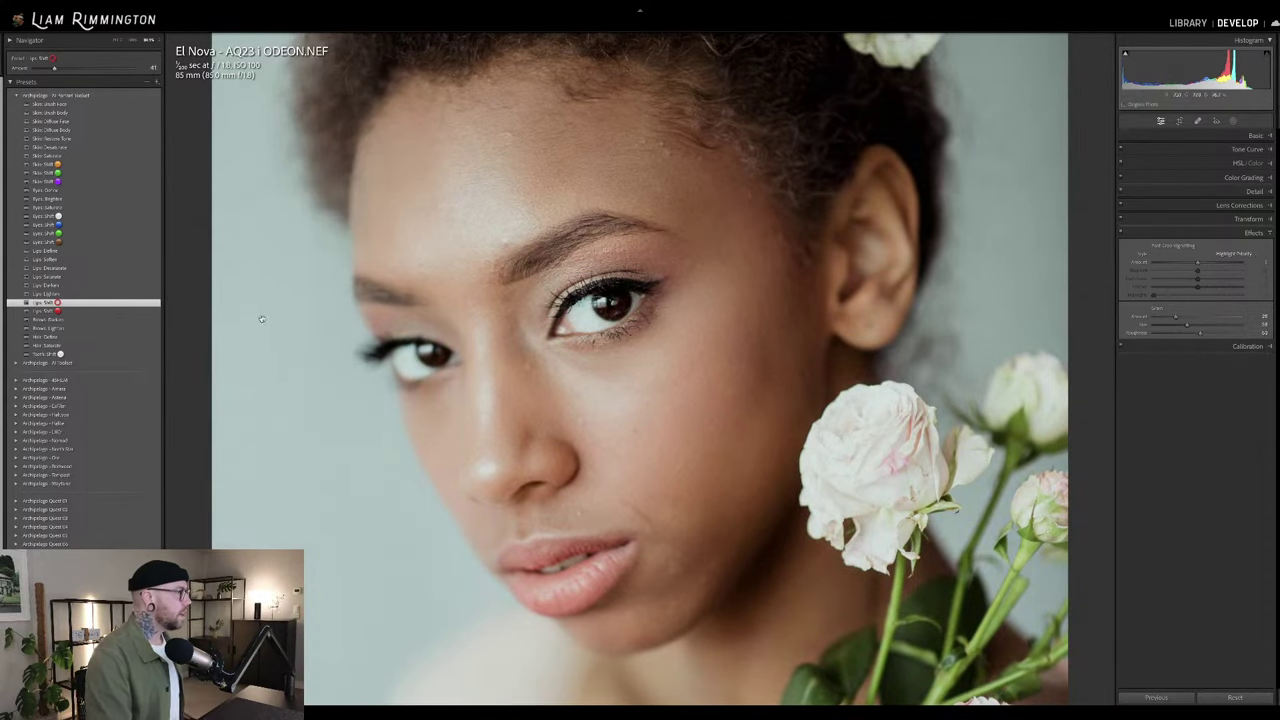
{"action": "left_click", "coordinate": [100, 319]}
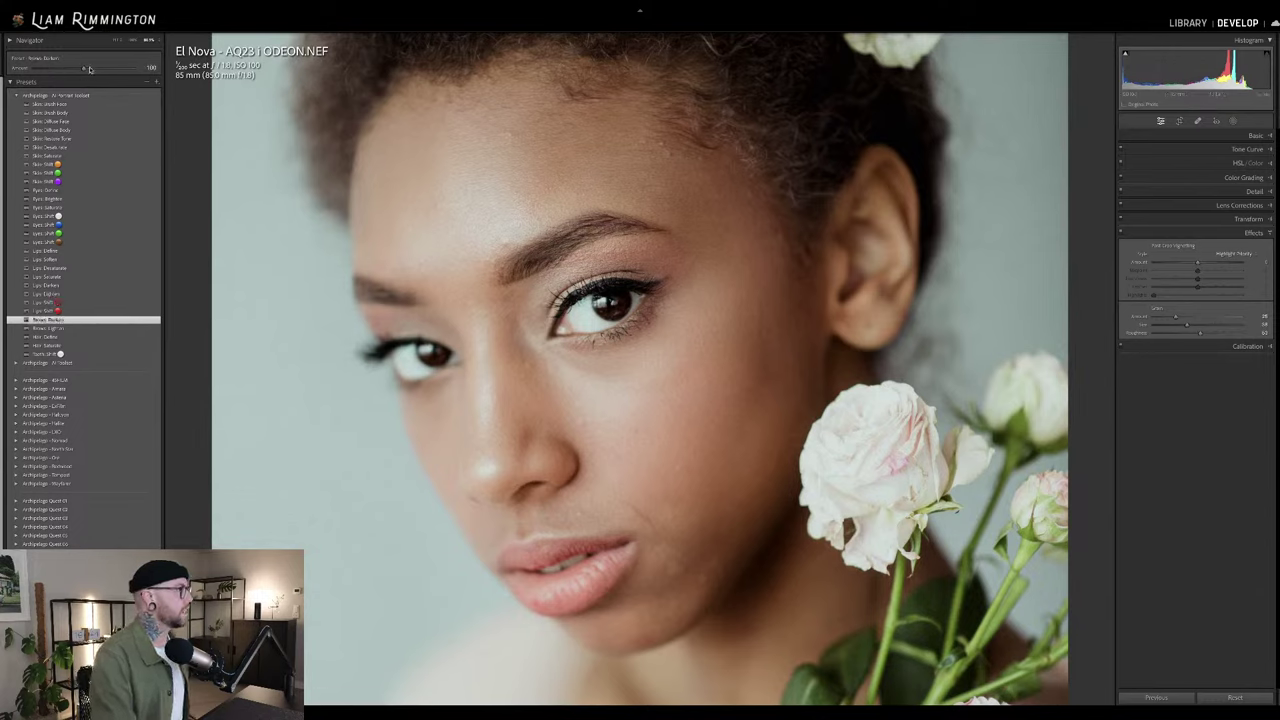
{"action": "left_click_drag", "start_coordinate": [89, 69], "coordinate": [66, 69]}
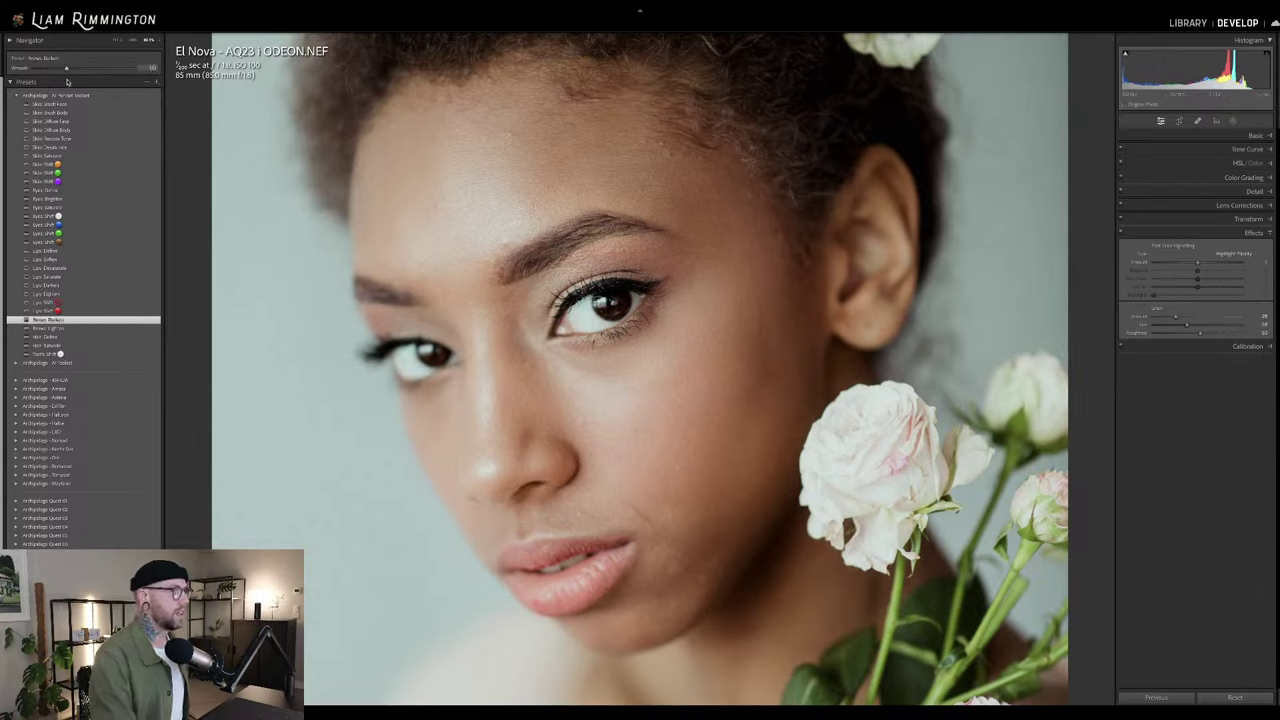
{"action": "left_click_drag", "start_coordinate": [67, 80], "coordinate": [69, 80]}
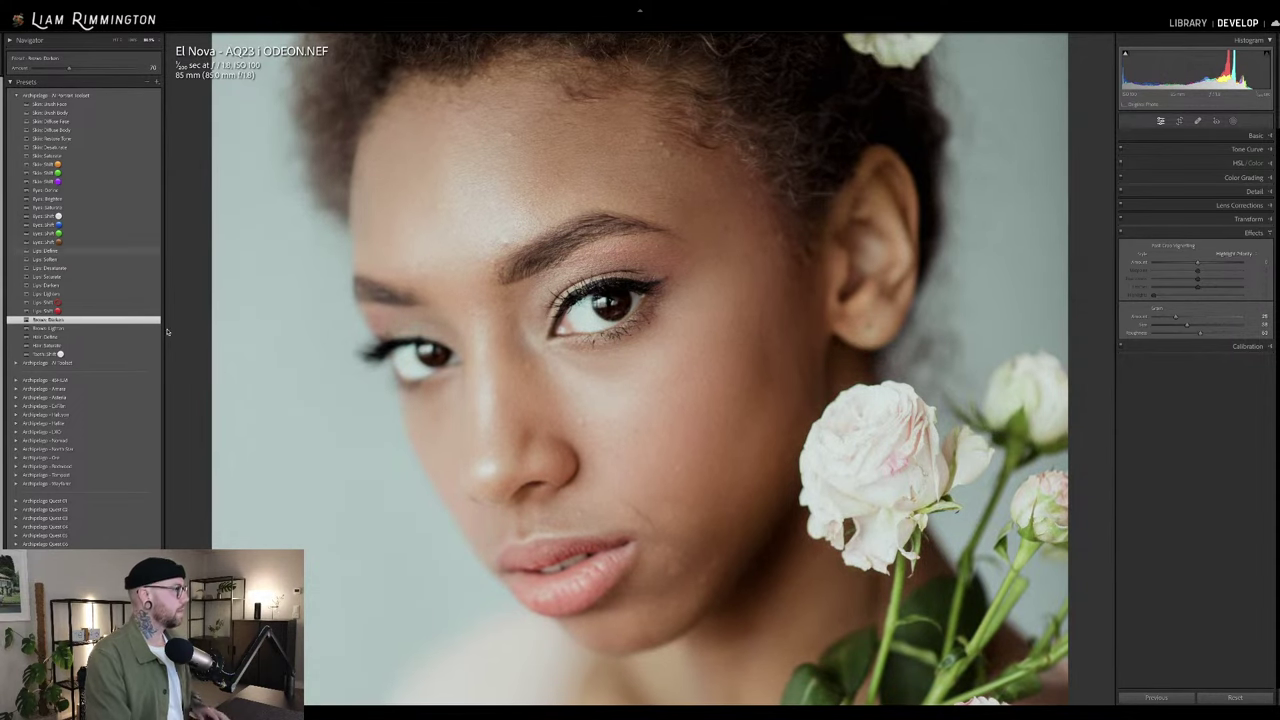
- Apply the white Teeth Shift preset to the rose portrait at about 32
{"action": "scroll", "coordinate": [514, 517], "scroll_direction": "up", "scroll_amount": 5}
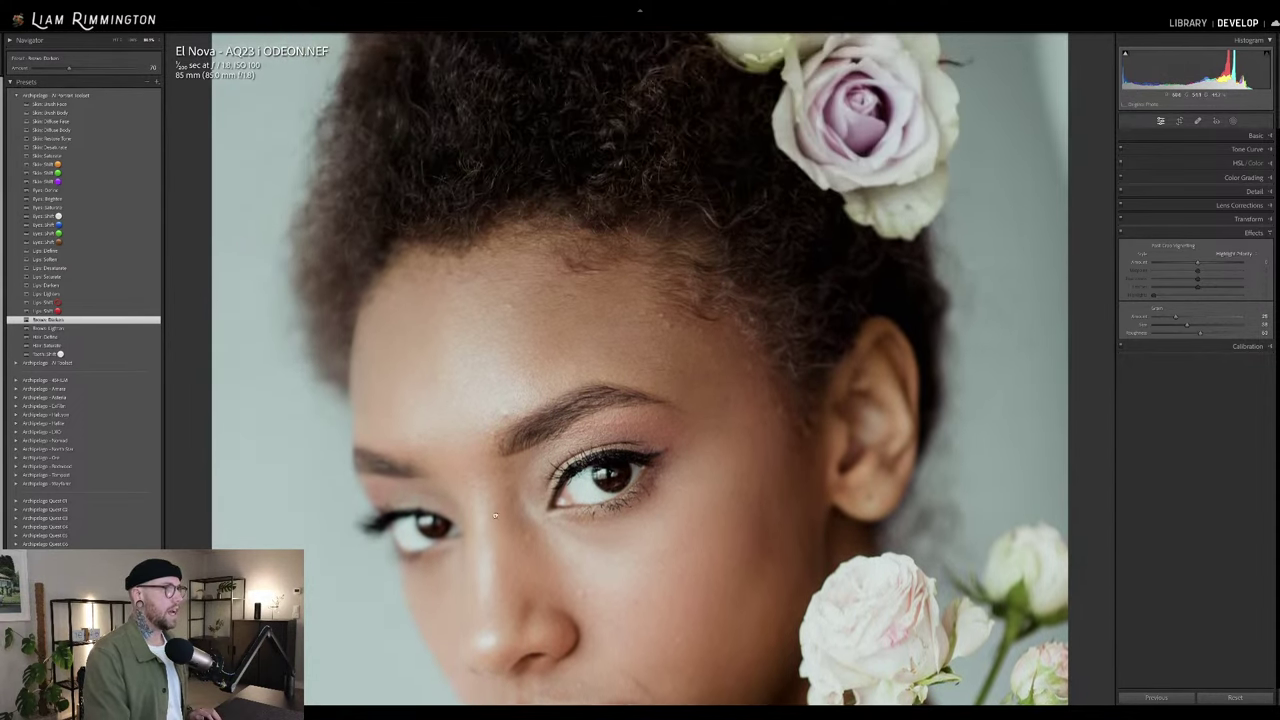
{"action": "scroll", "coordinate": [514, 517], "scroll_direction": "down", "scroll_amount": 4}
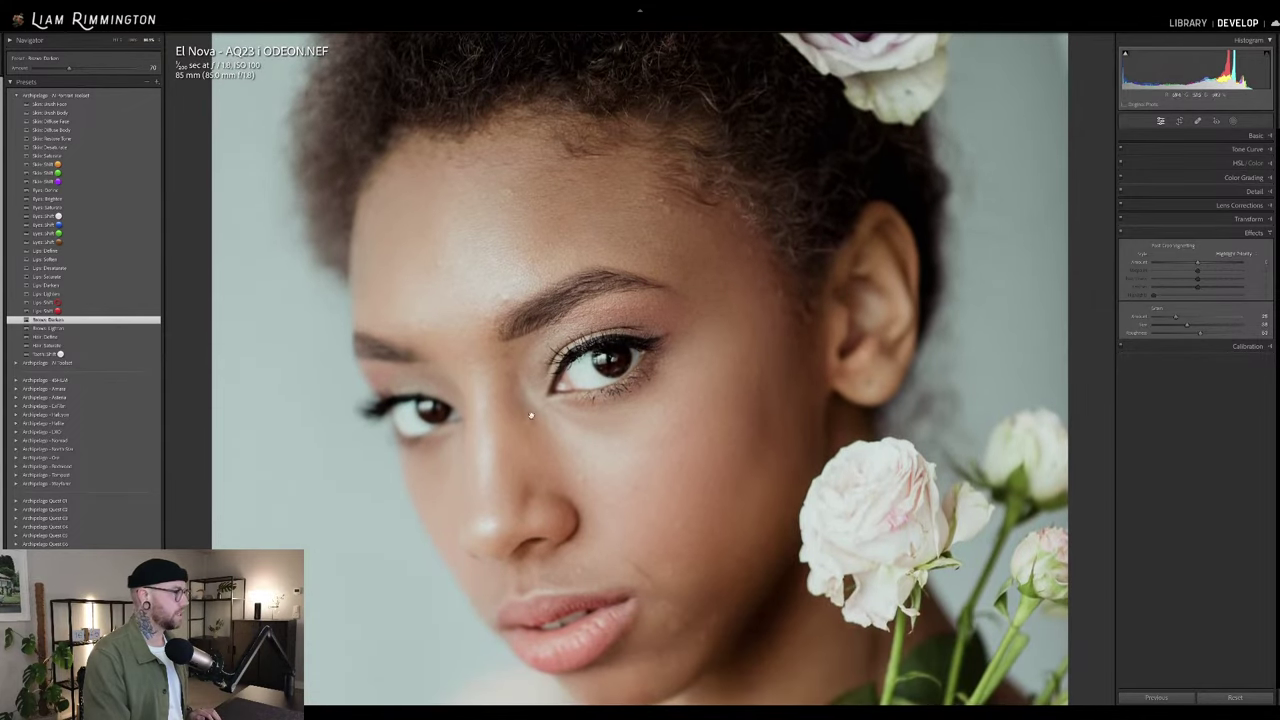
{"action": "left_click_drag", "start_coordinate": [531, 415], "coordinate": [529, 366]}
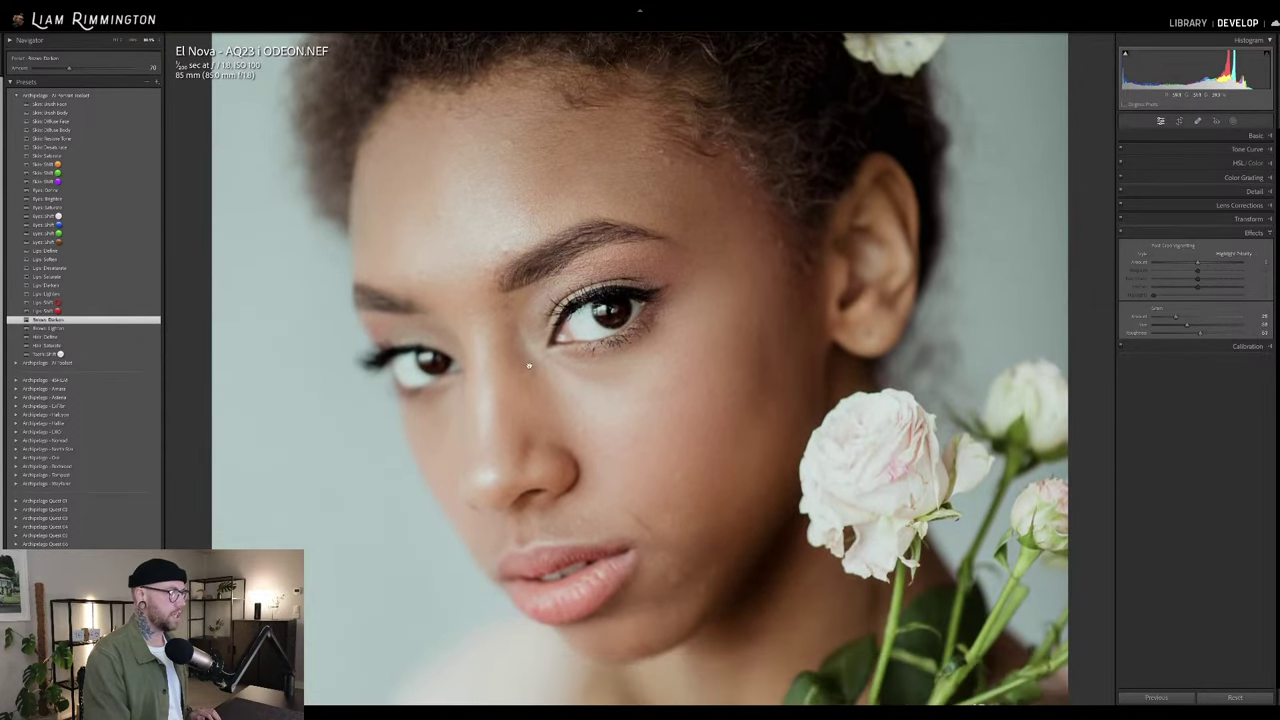
{"action": "left_click", "coordinate": [137, 357]}
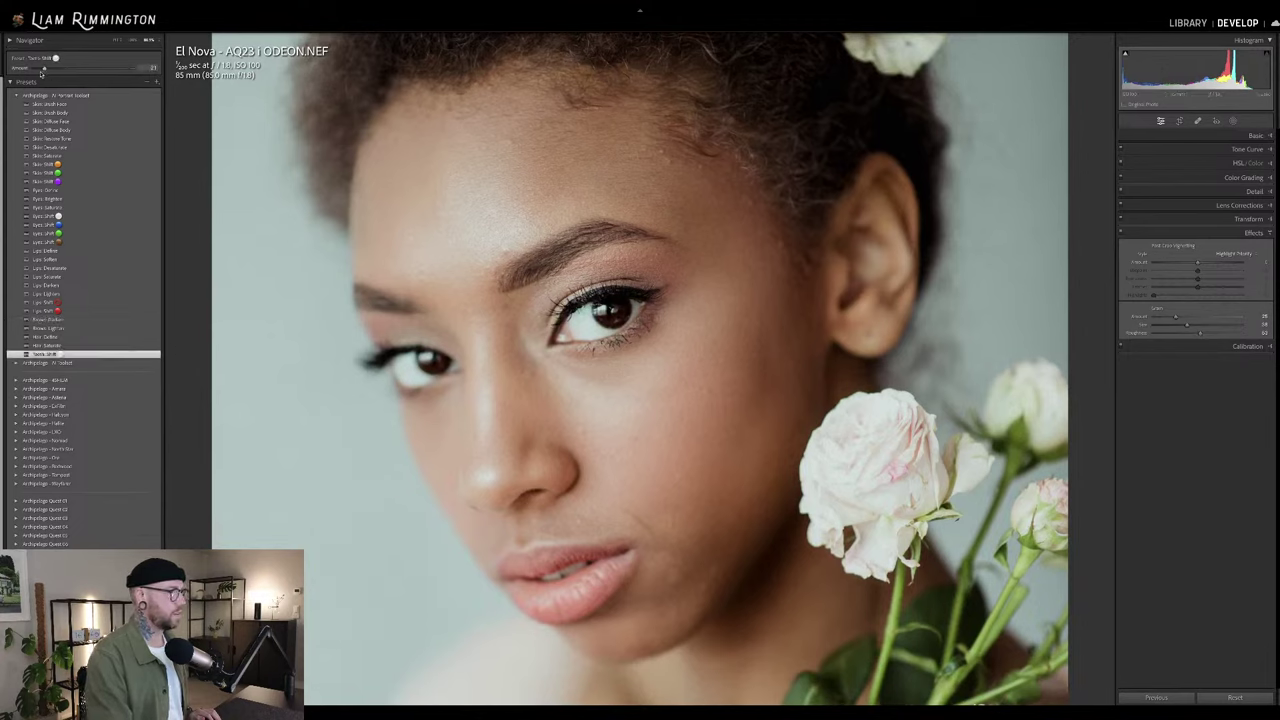
{"action": "left_click_drag", "start_coordinate": [30, 75], "coordinate": [50, 76]}
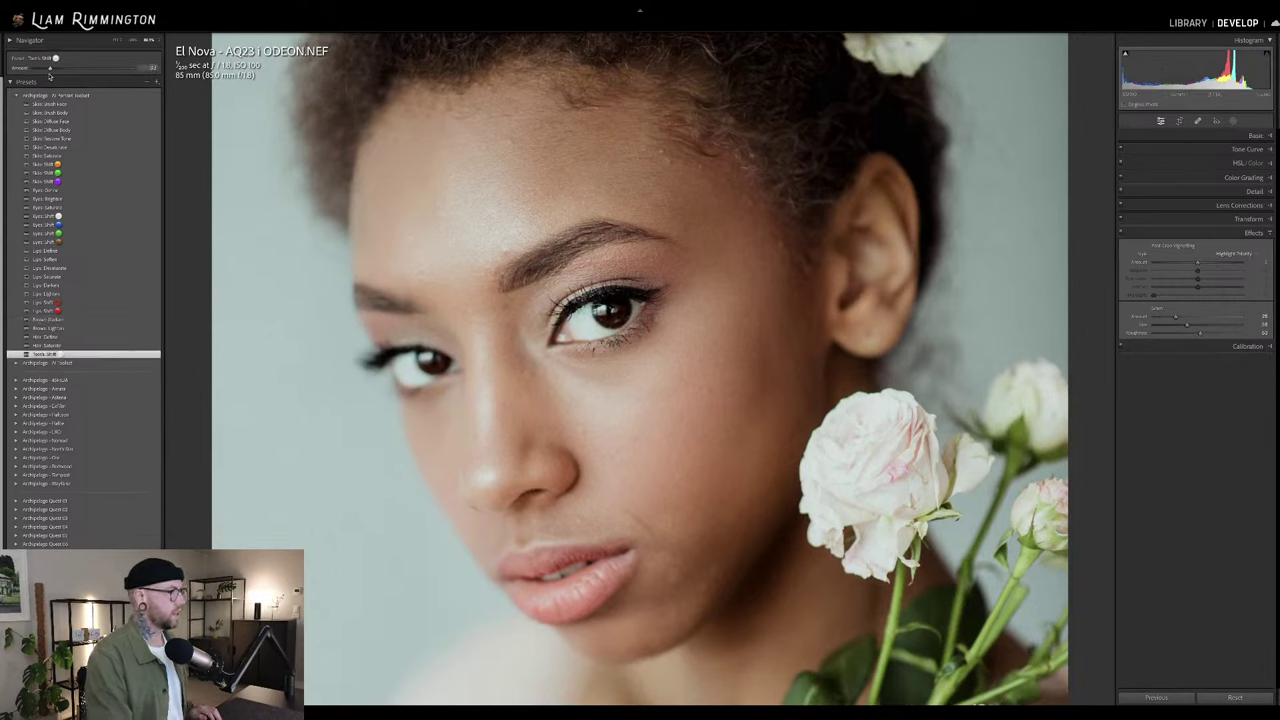
- Show the whole rose portrait and compare the finished retouch with the original several times
{"action": "left_click", "coordinate": [823, 366]}
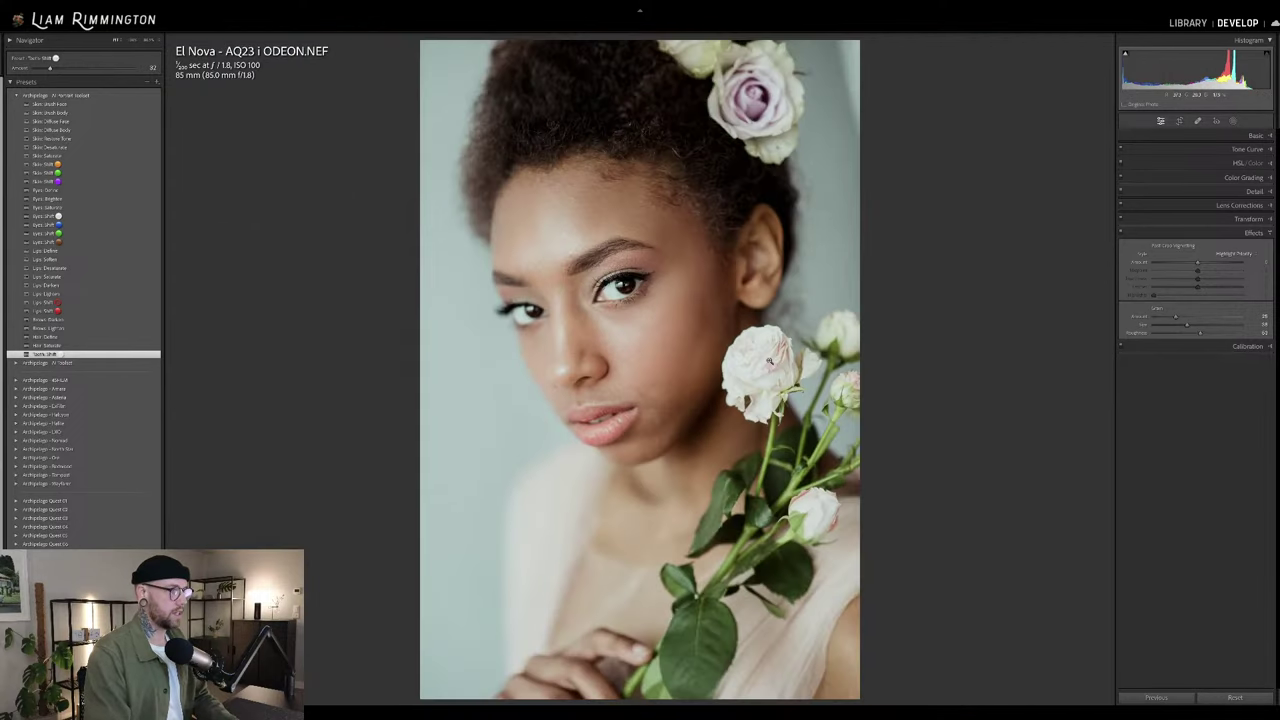
{"action": "key", "text": "backslash"}
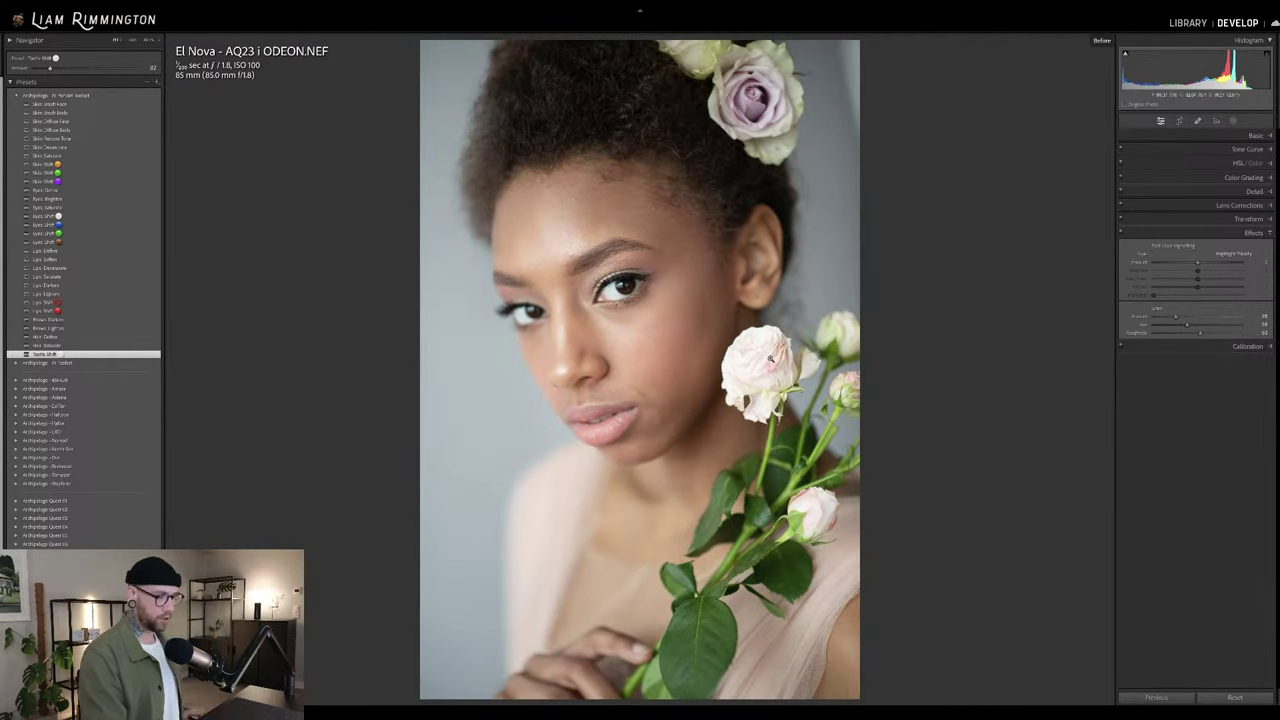
{"action": "key", "text": "backslash"}
{"action": "key", "text": "backslash"}
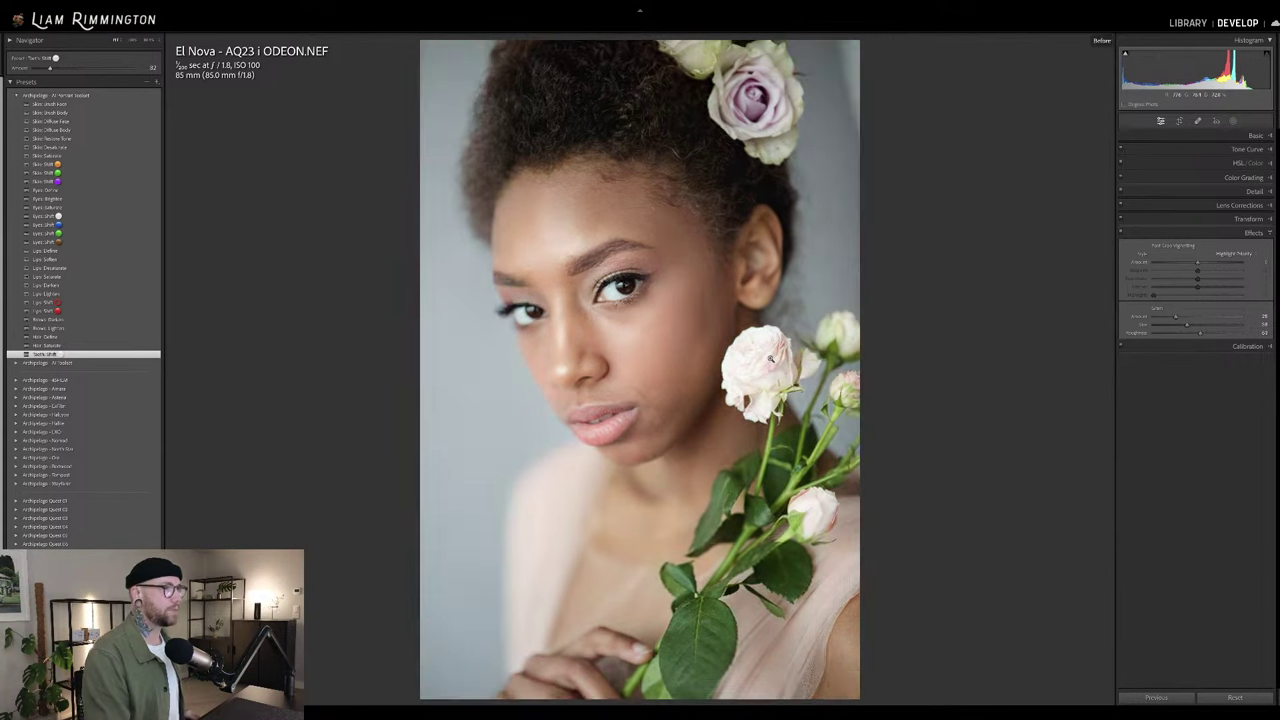
{"action": "key", "text": "backslash"}
{"action": "key", "text": "backslash"}
{"action": "key", "text": "backslash"}
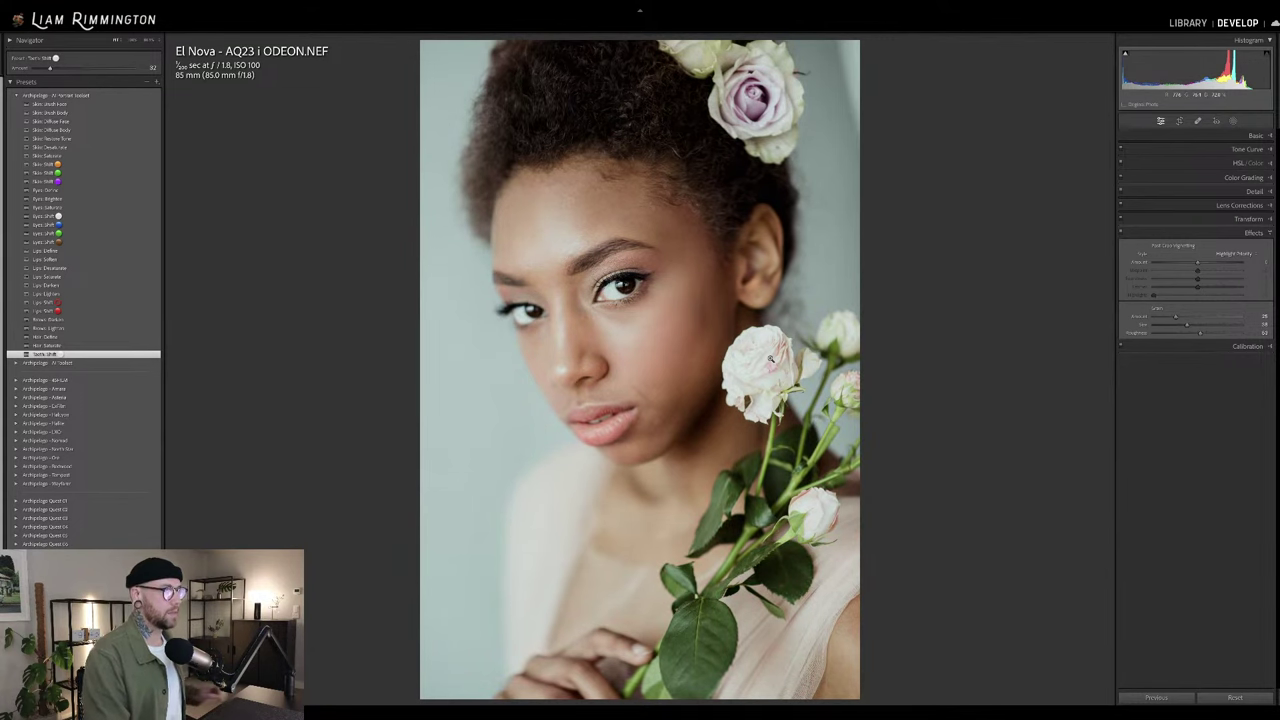
- Heal the small blemishes across the forehead and above the brows of the rose portrait with the Healing tool
{"action": "left_click", "coordinate": [770, 358]}
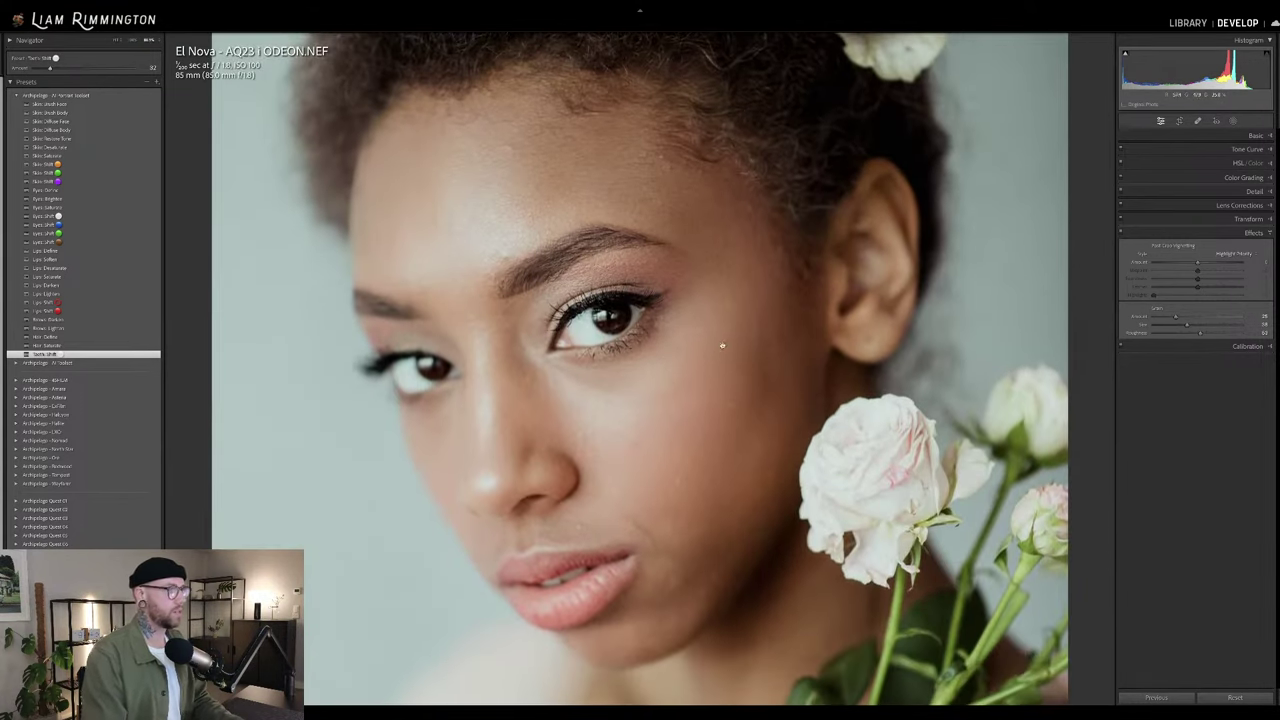
{"action": "key", "text": "q"}
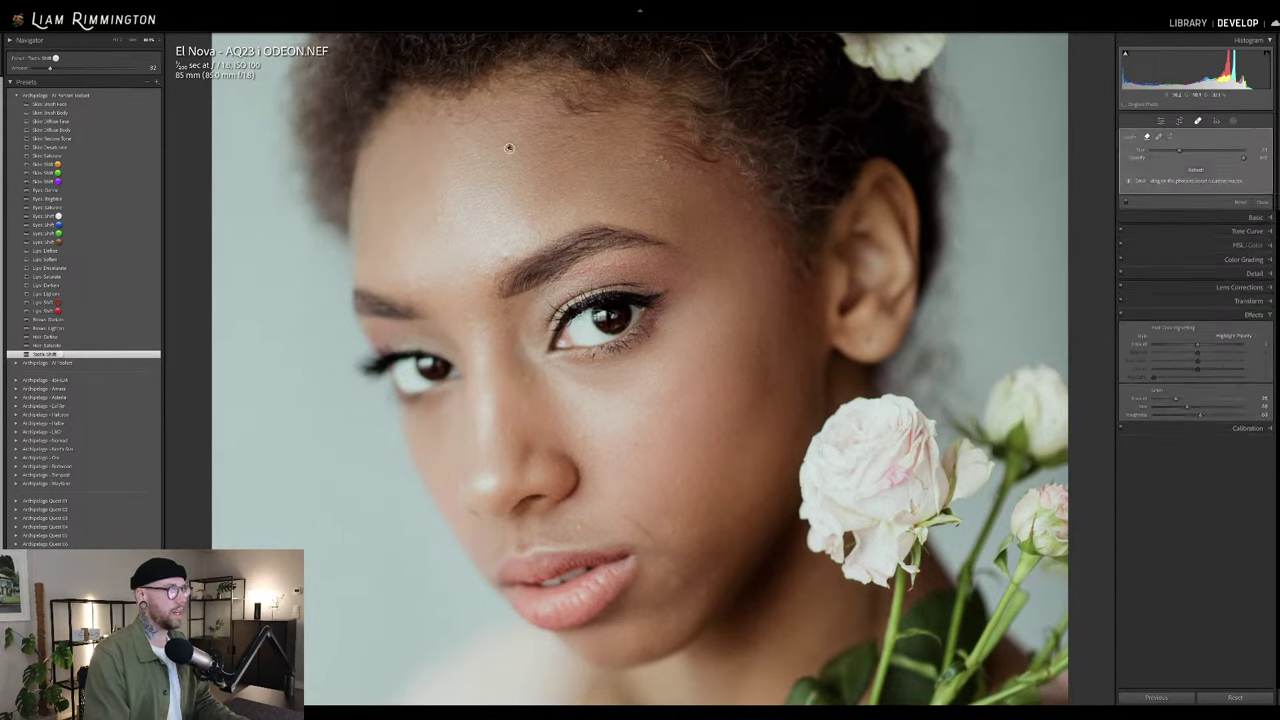
{"action": "left_click", "coordinate": [661, 157]}
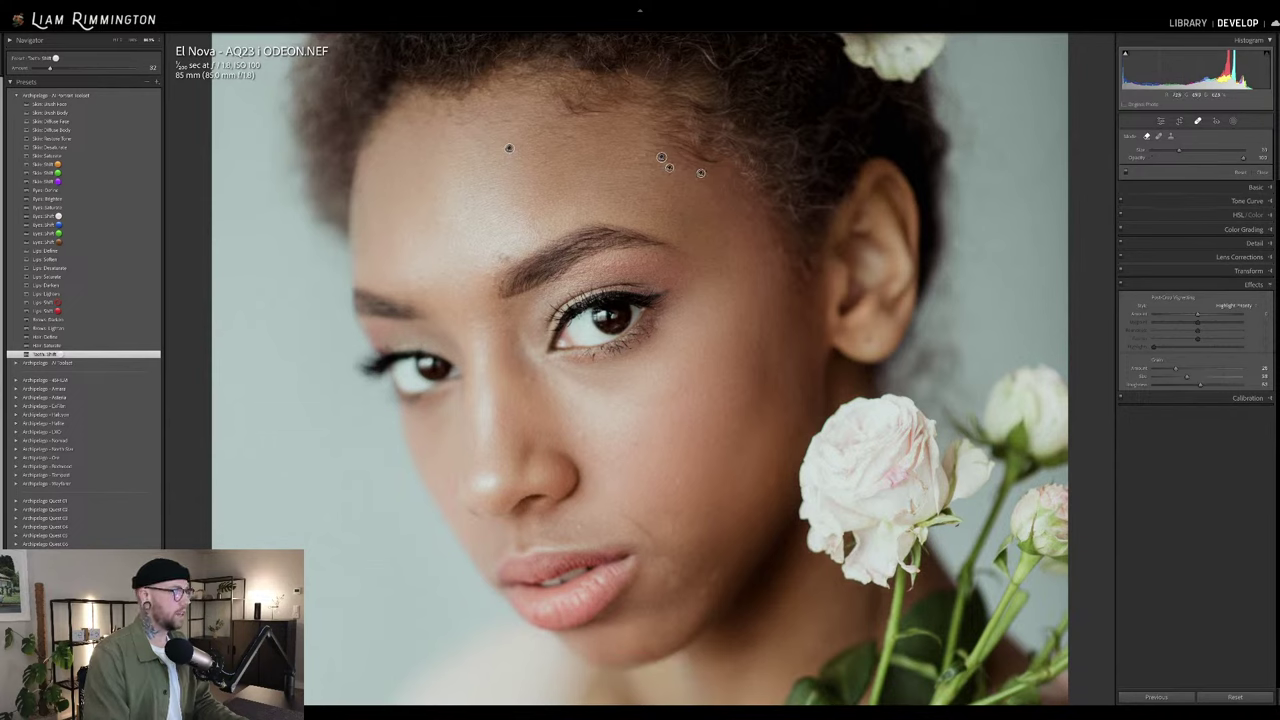
{"action": "left_click", "coordinate": [504, 256]}
{"action": "left_click", "coordinate": [487, 272]}
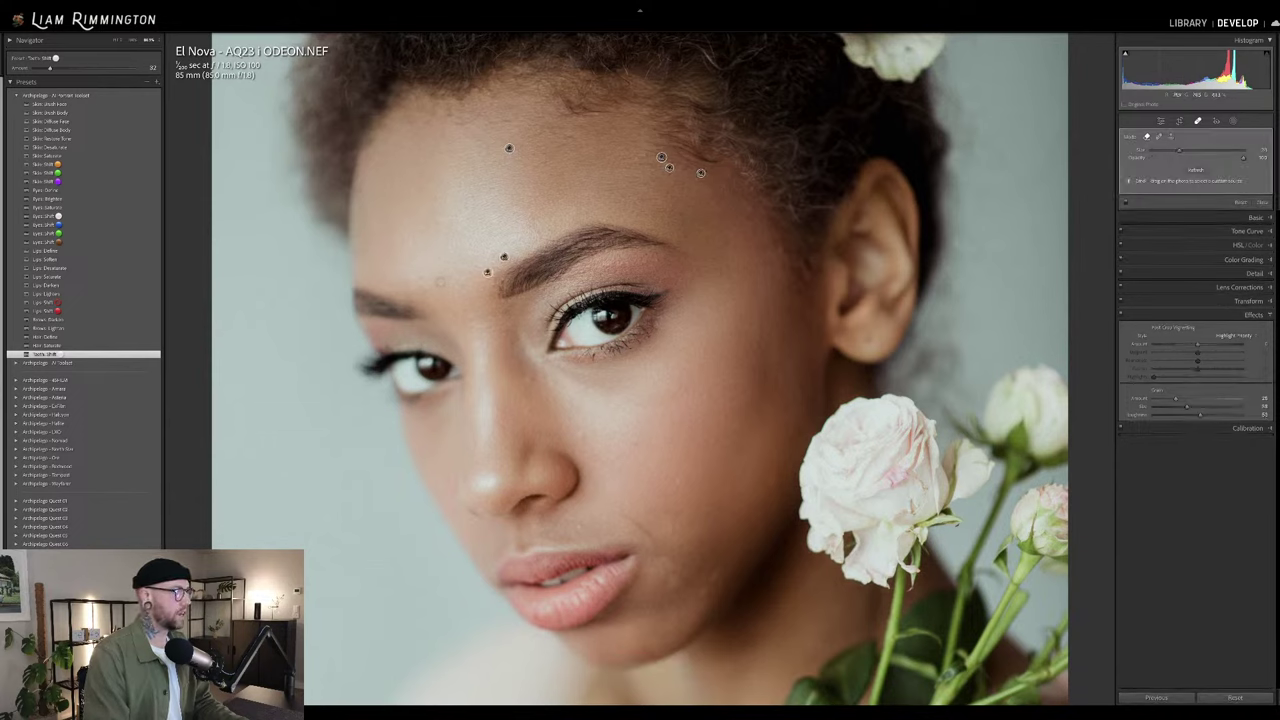
{"action": "left_click", "coordinate": [420, 276]}
{"action": "left_click", "coordinate": [410, 241]}
{"action": "left_click", "coordinate": [437, 219]}
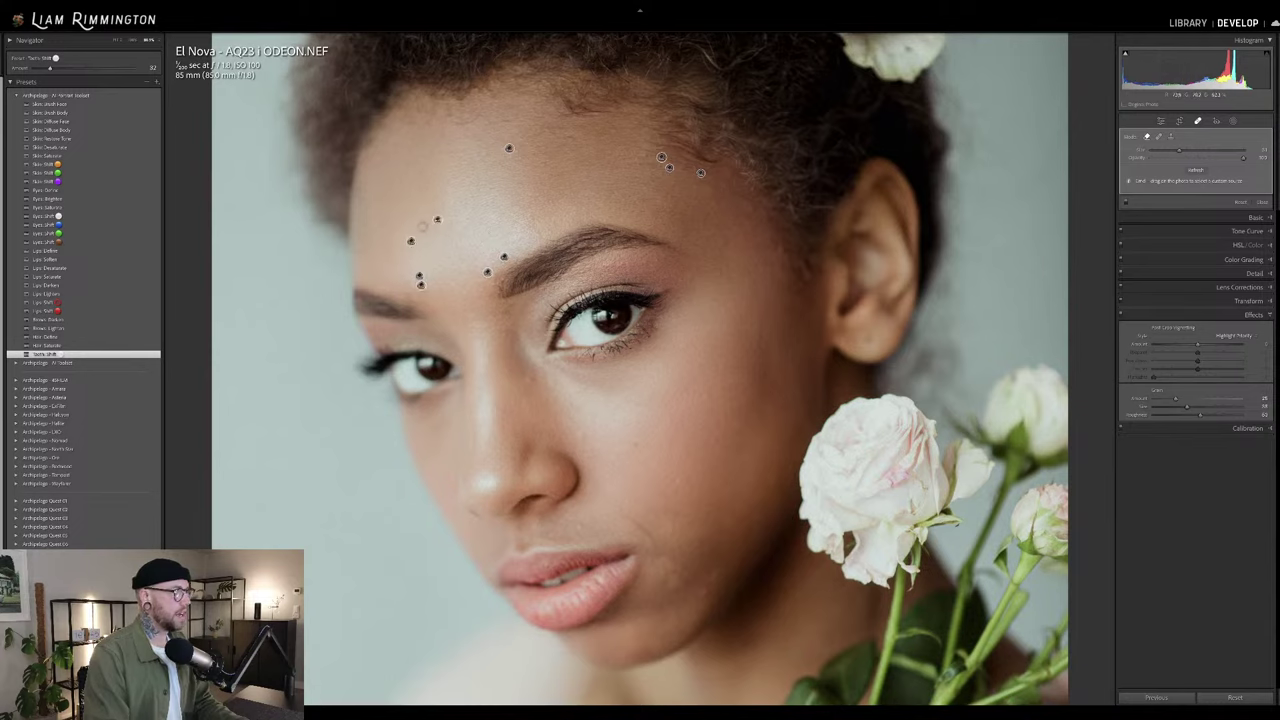
{"action": "left_click", "coordinate": [421, 226]}
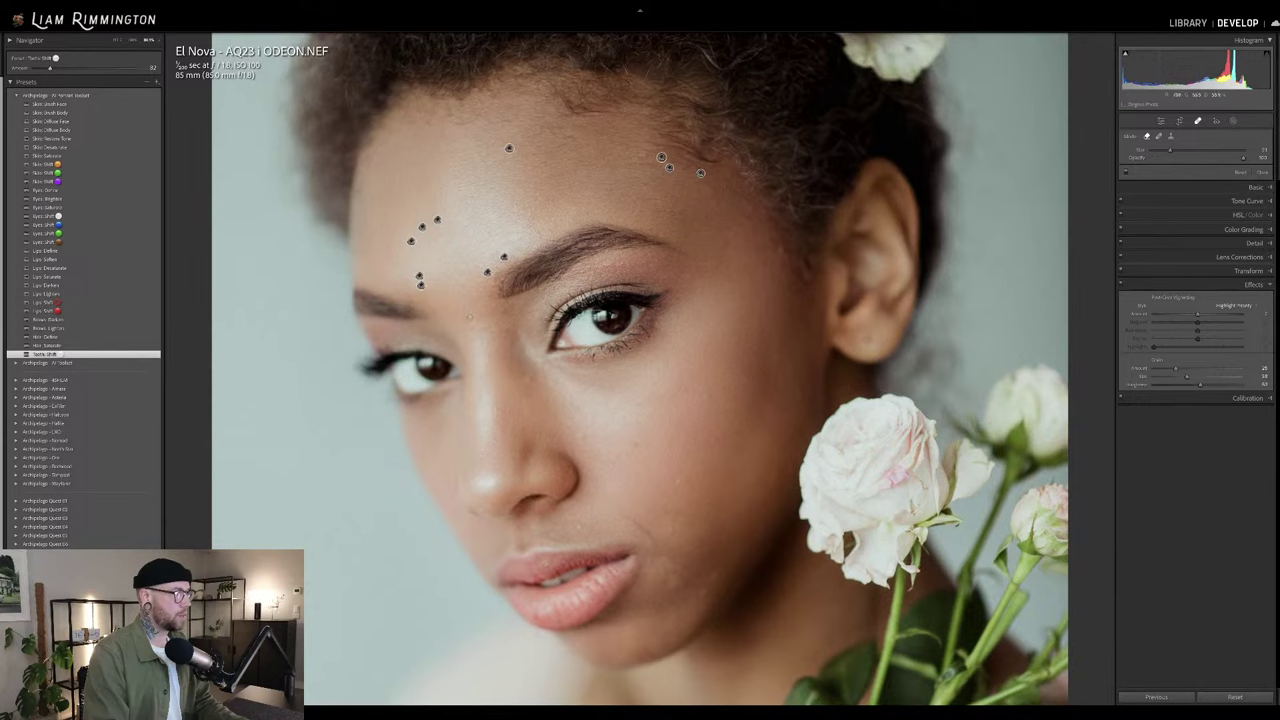
- Heal the small spots between the brows, along the nose bridge and beside the nose
{"action": "left_click", "coordinate": [469, 318]}
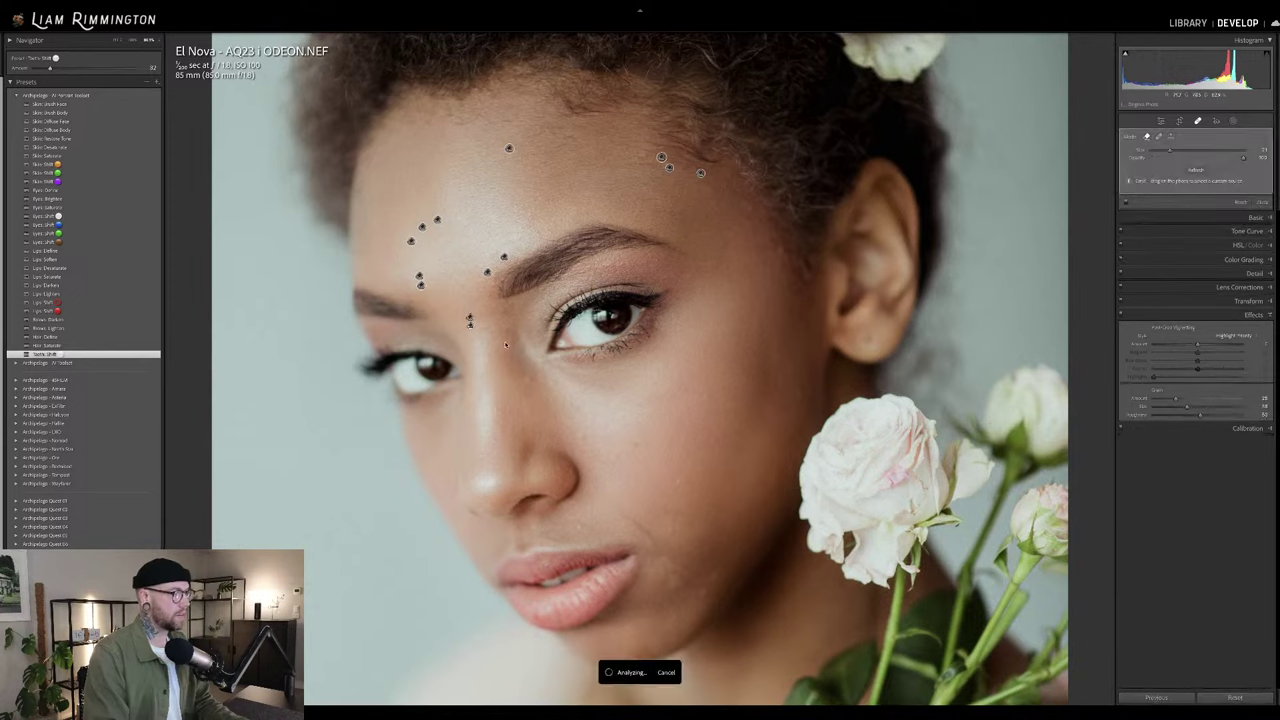
{"action": "left_click", "coordinate": [485, 343]}
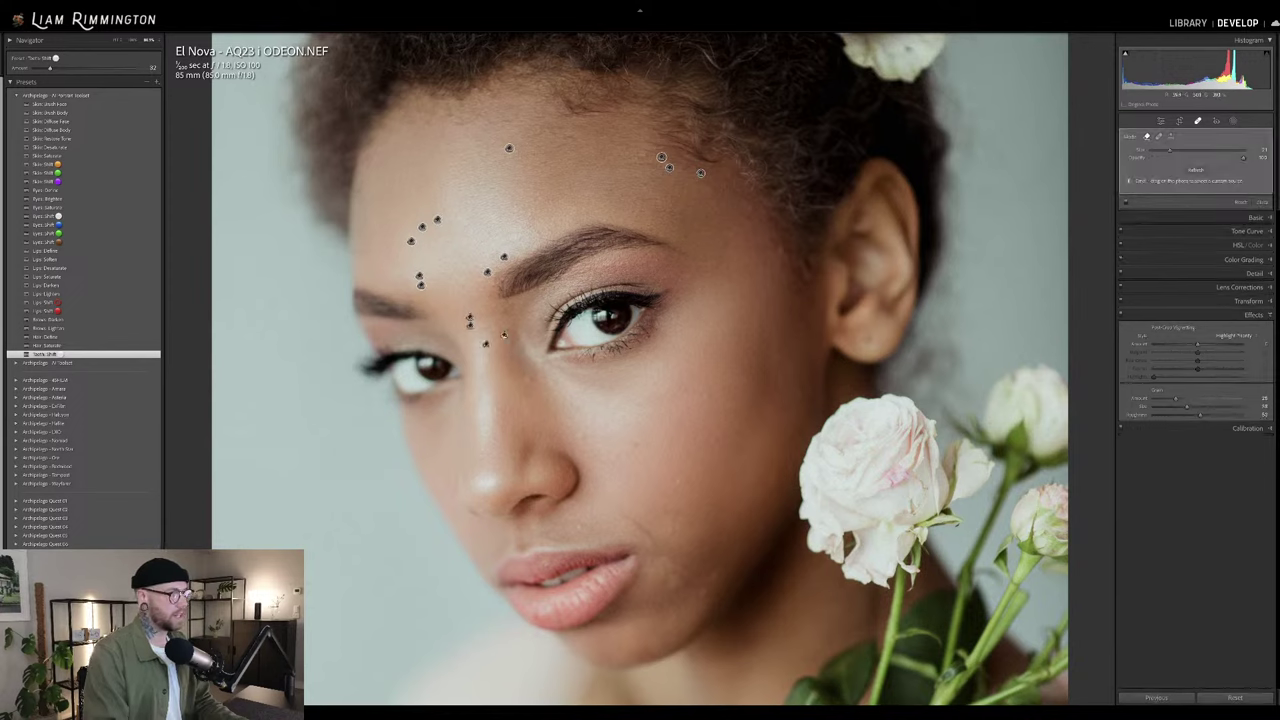
{"action": "left_click", "coordinate": [506, 338]}
{"action": "left_click", "coordinate": [528, 379]}
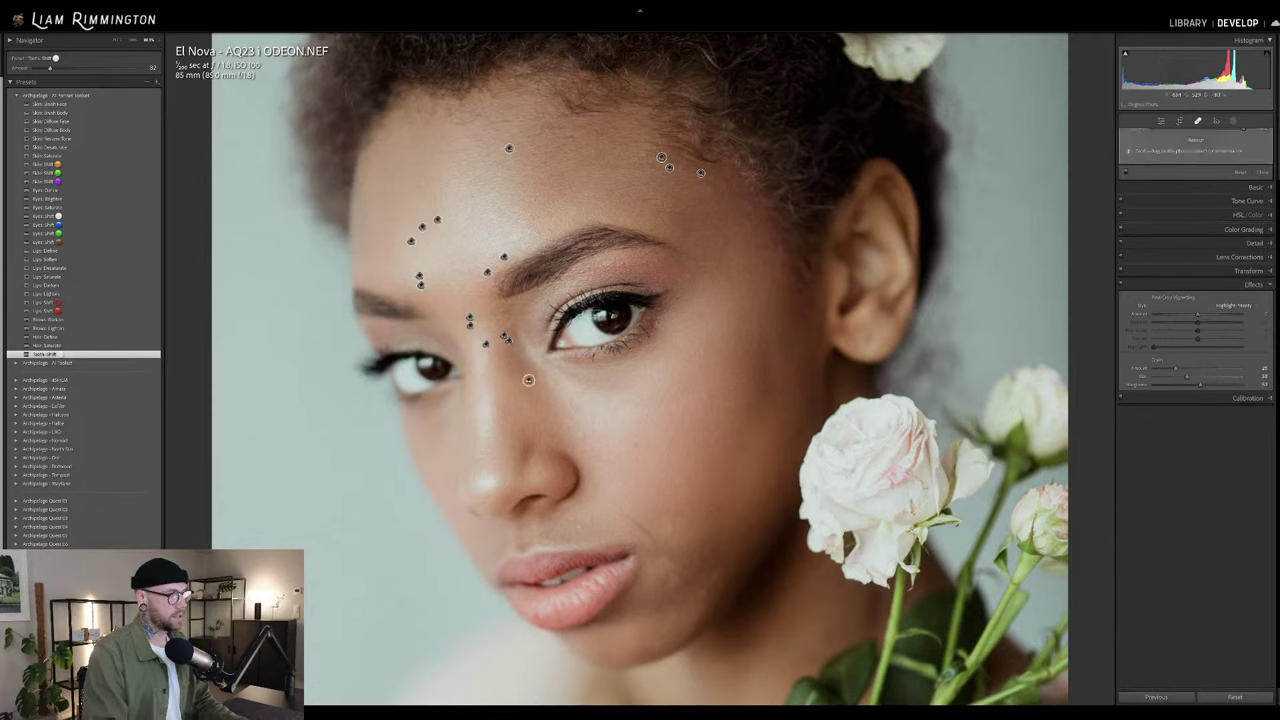
{"action": "left_click", "coordinate": [580, 434]}
- Heal the blemishes on the cheek, above the upper lip and beside the mouth and jaw, and finish healing
{"action": "left_click", "coordinate": [706, 395]}
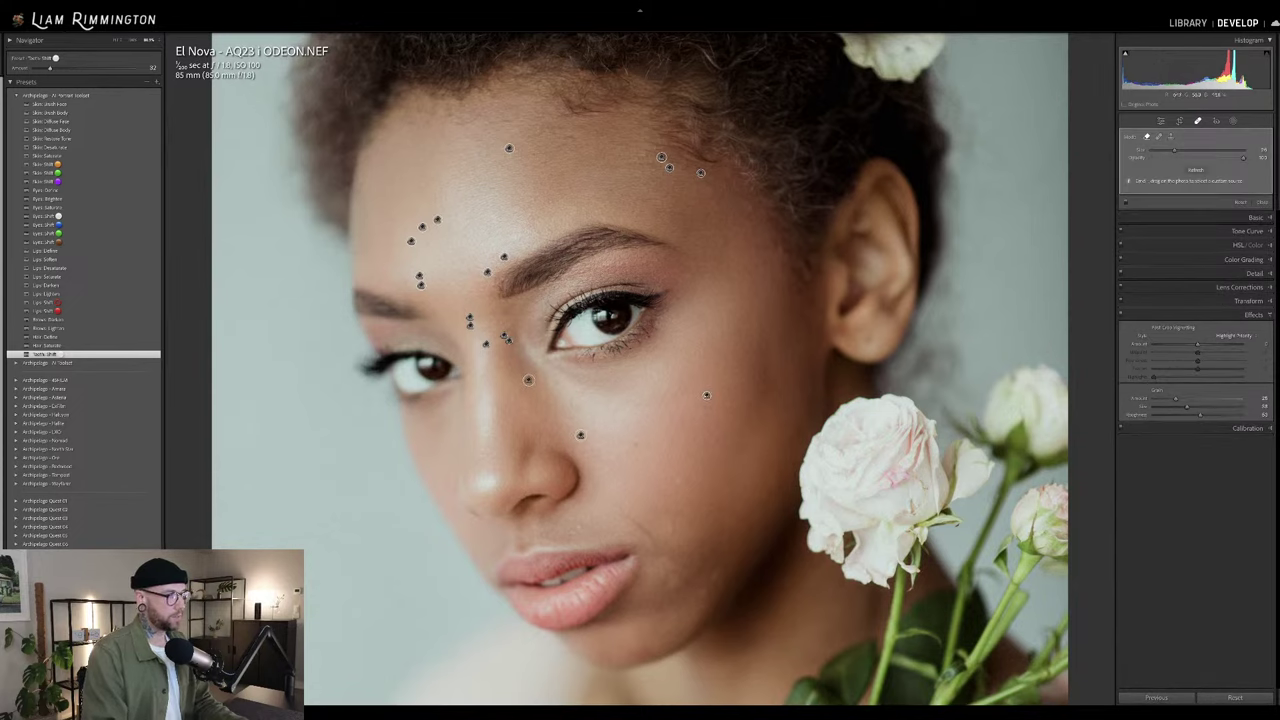
{"action": "left_click", "coordinate": [678, 481]}
{"action": "left_click", "coordinate": [579, 527]}
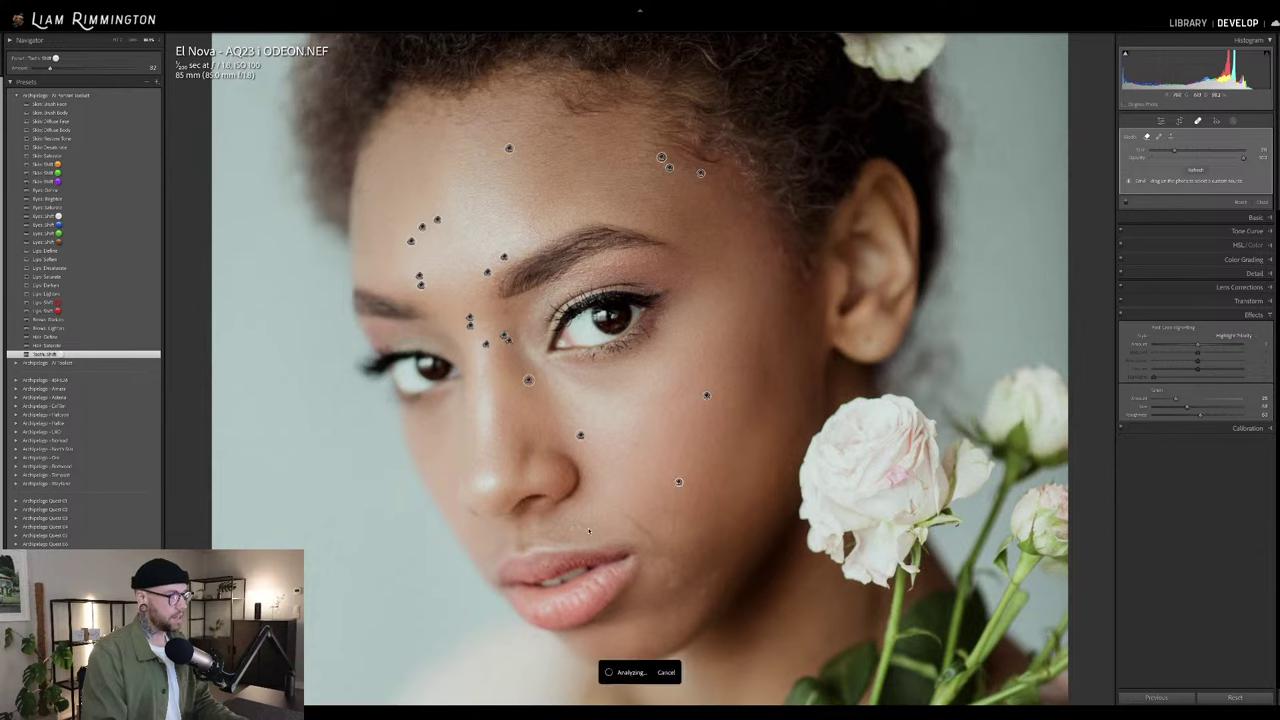
{"action": "left_click", "coordinate": [704, 591]}
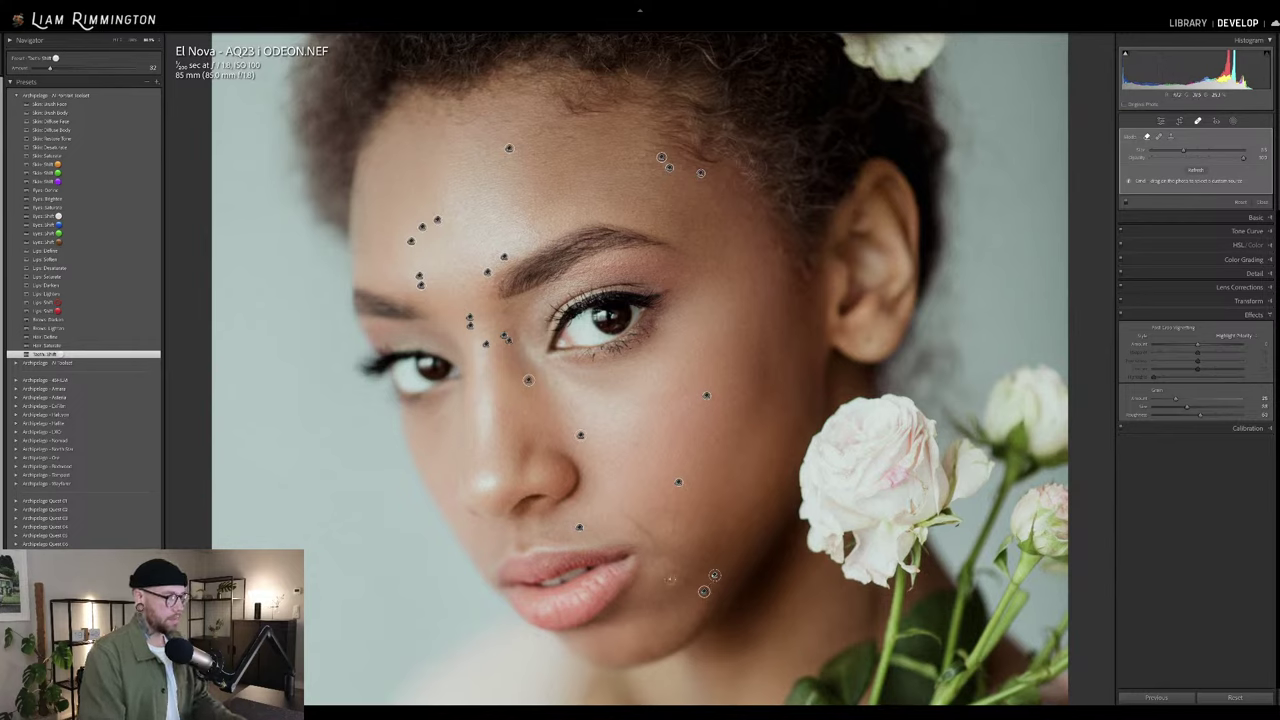
{"action": "left_click", "coordinate": [671, 584]}
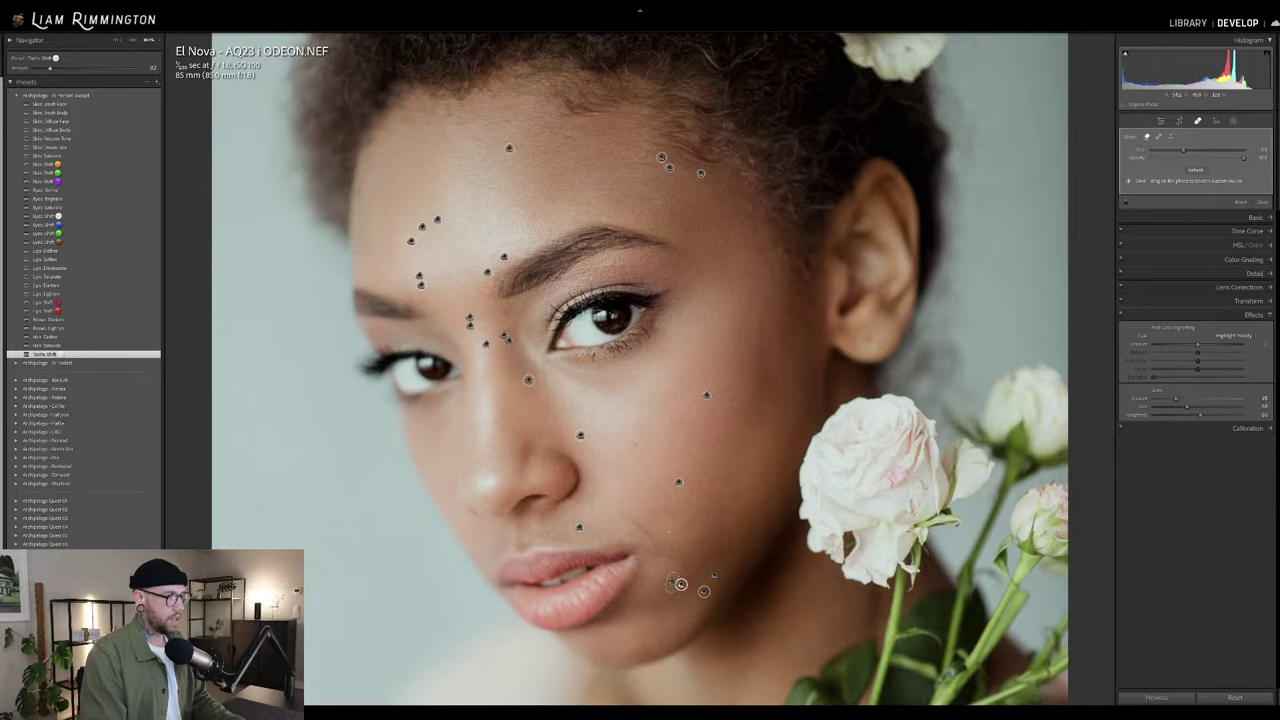
{"action": "left_click", "coordinate": [671, 530]}
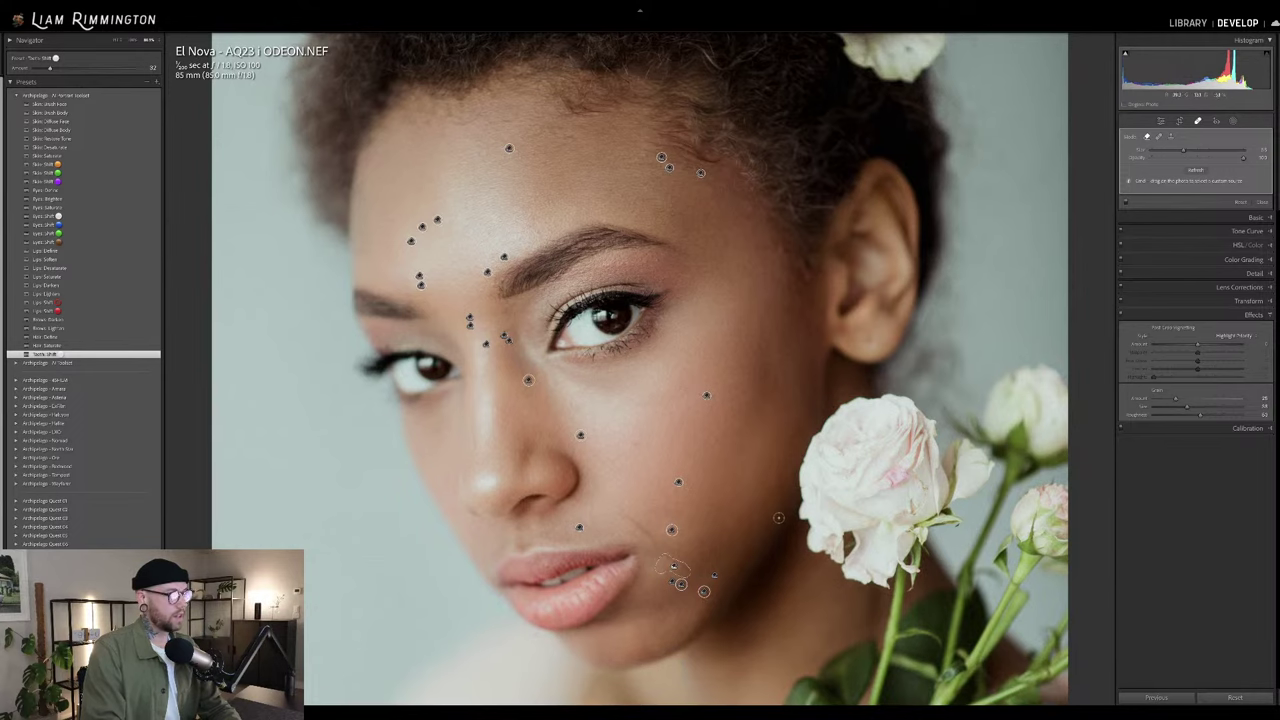
{"action": "key", "text": "q"}
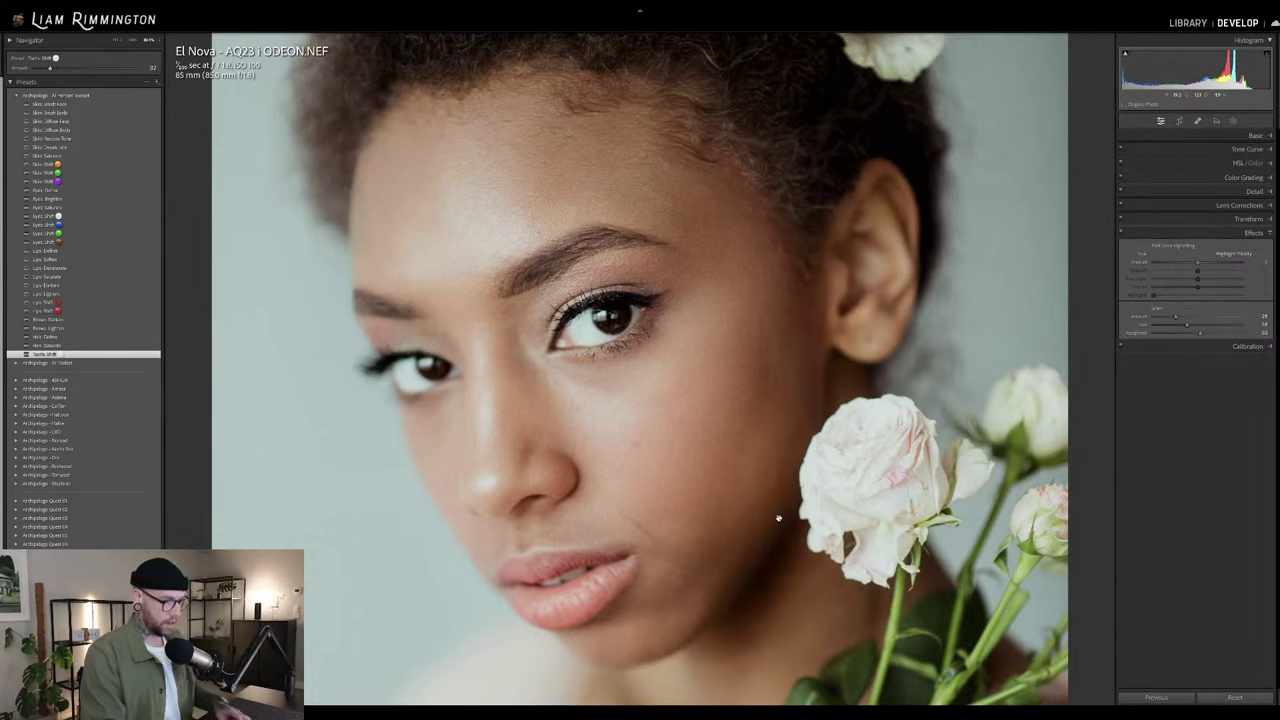
- Compare the healed close-up of the face with the original several times
{"action": "key", "text": "backslash"}
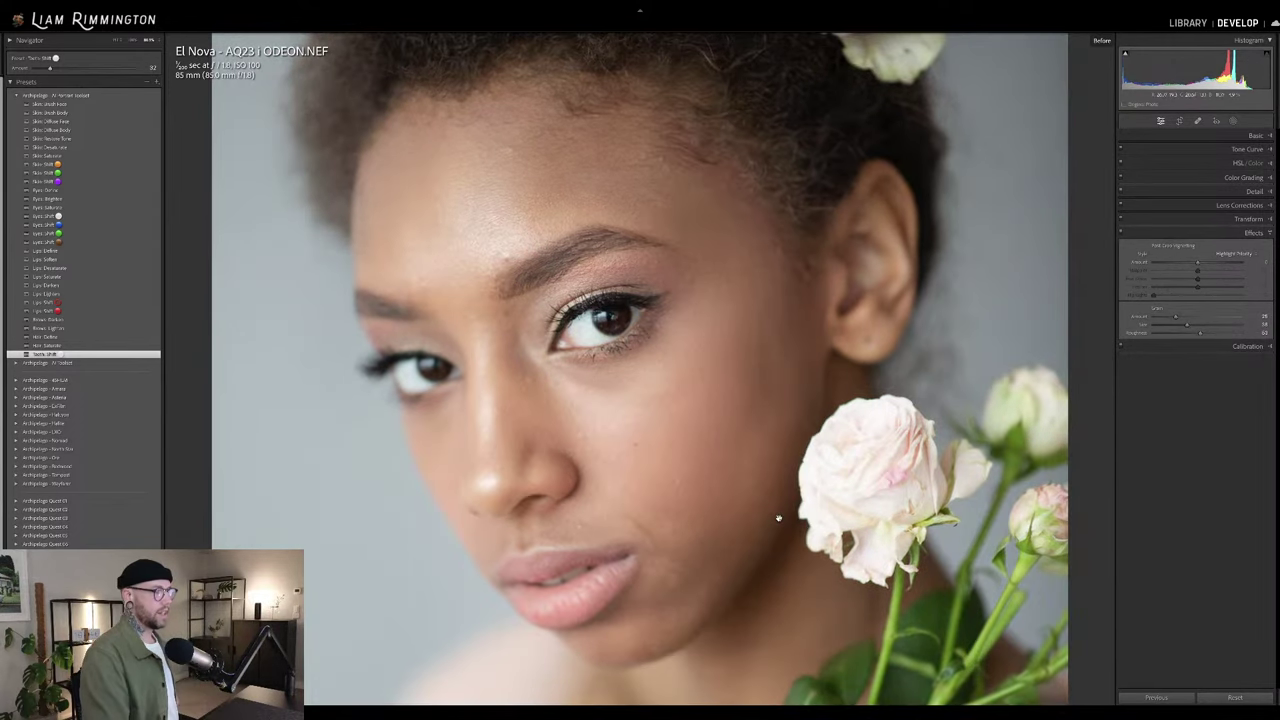
{"action": "key", "text": "backslash"}
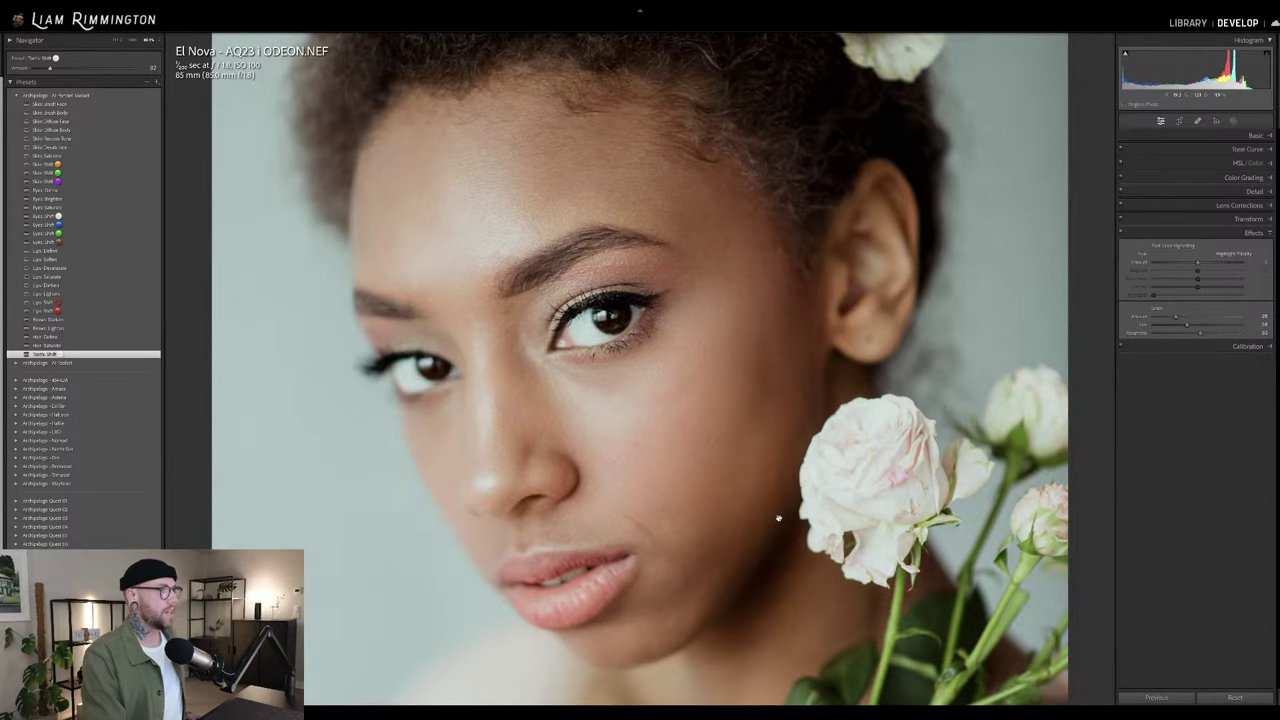
{"action": "key", "text": "backslash"}
{"action": "key", "text": "backslash"}
{"action": "key", "text": "backslash"}
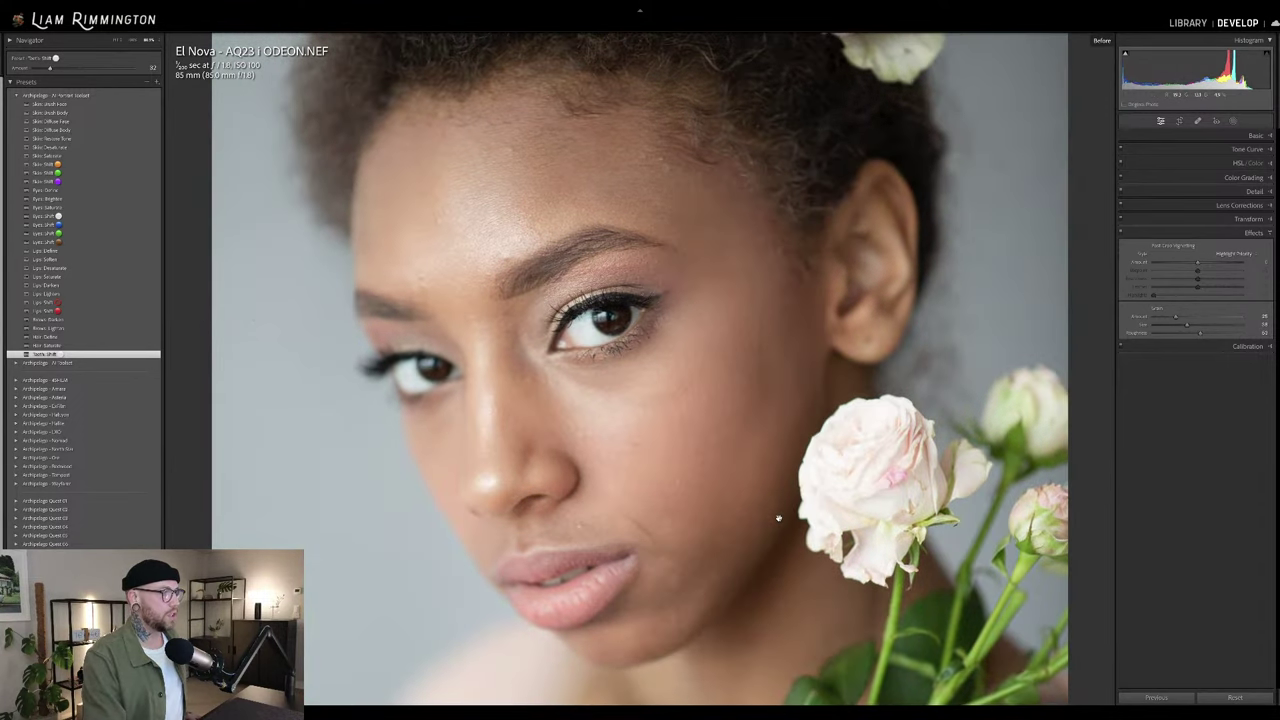
{"action": "key", "text": "backslash"}
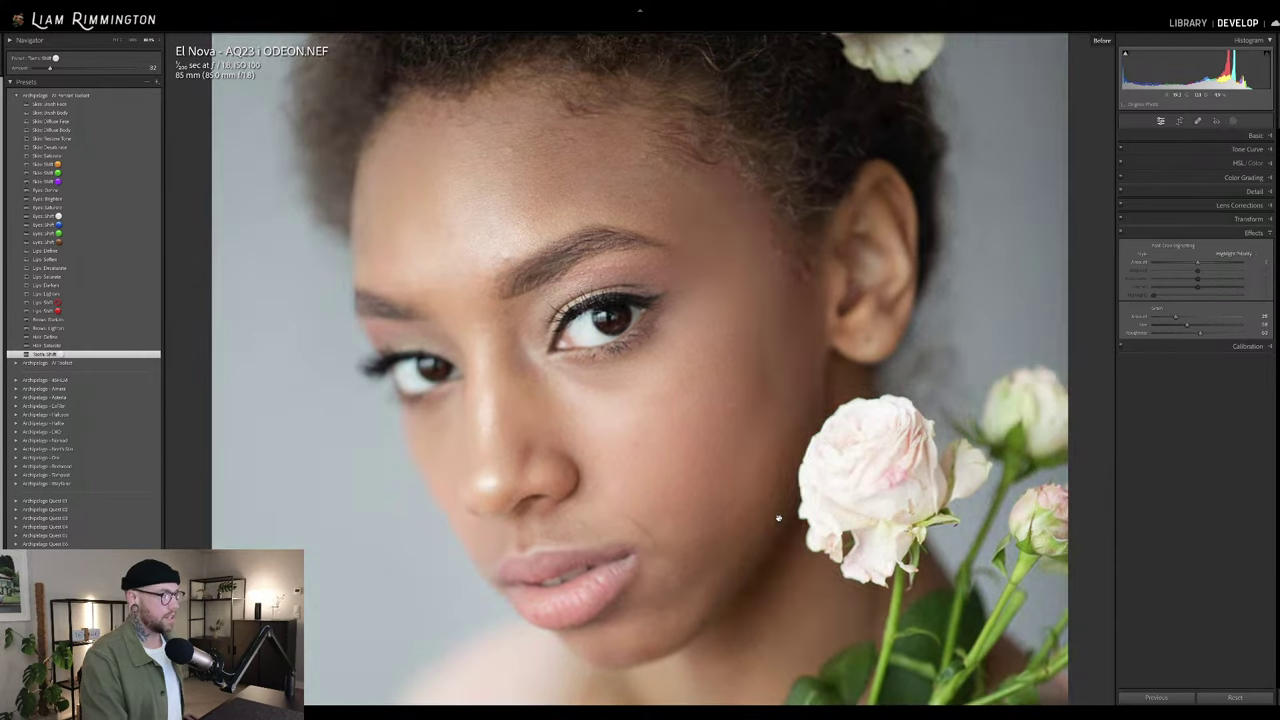
{"action": "key", "text": "backslash"}
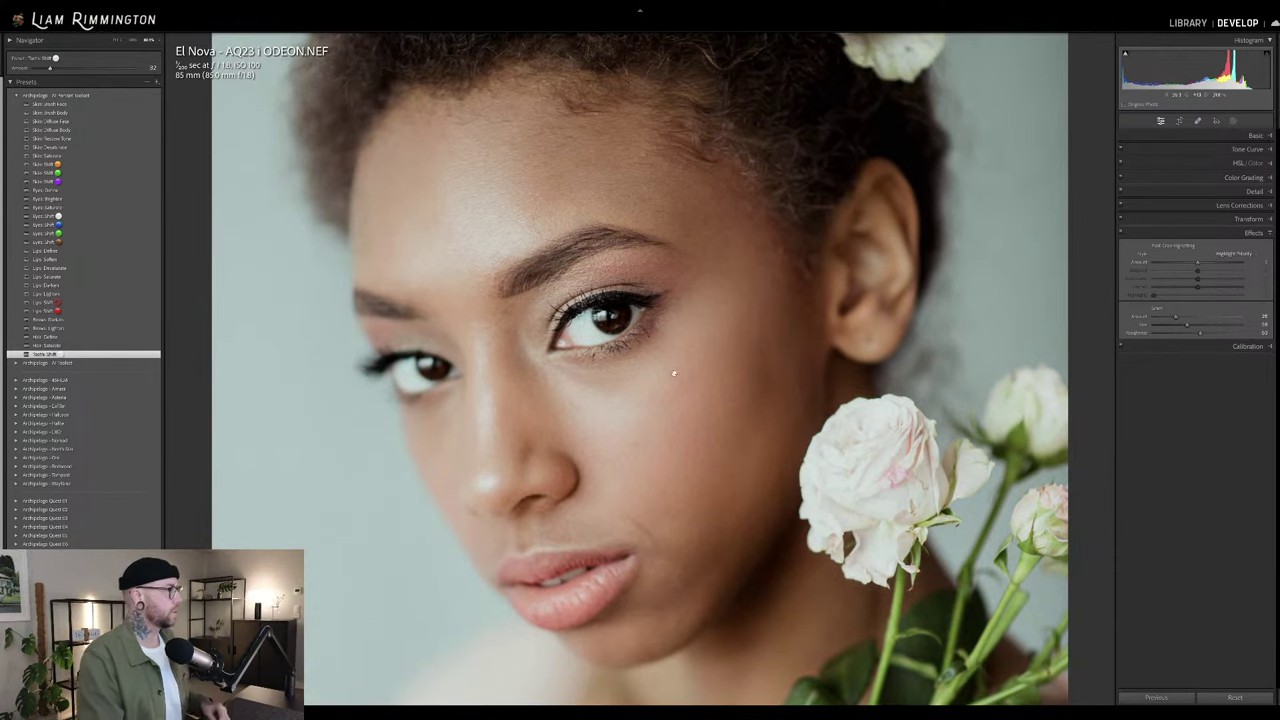
{"action": "key", "text": "backslash"}
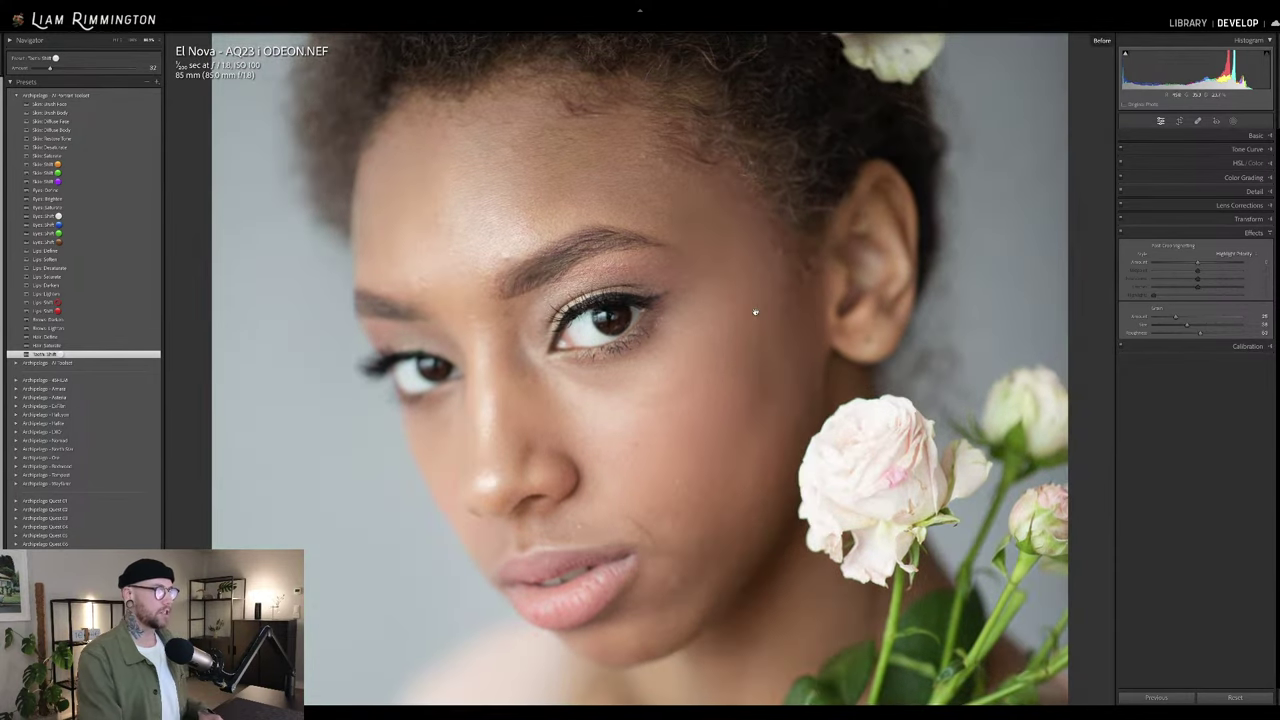
{"action": "key", "text": "backslash"}
{"action": "key", "text": "backslash"}
{"action": "key", "text": "backslash"}
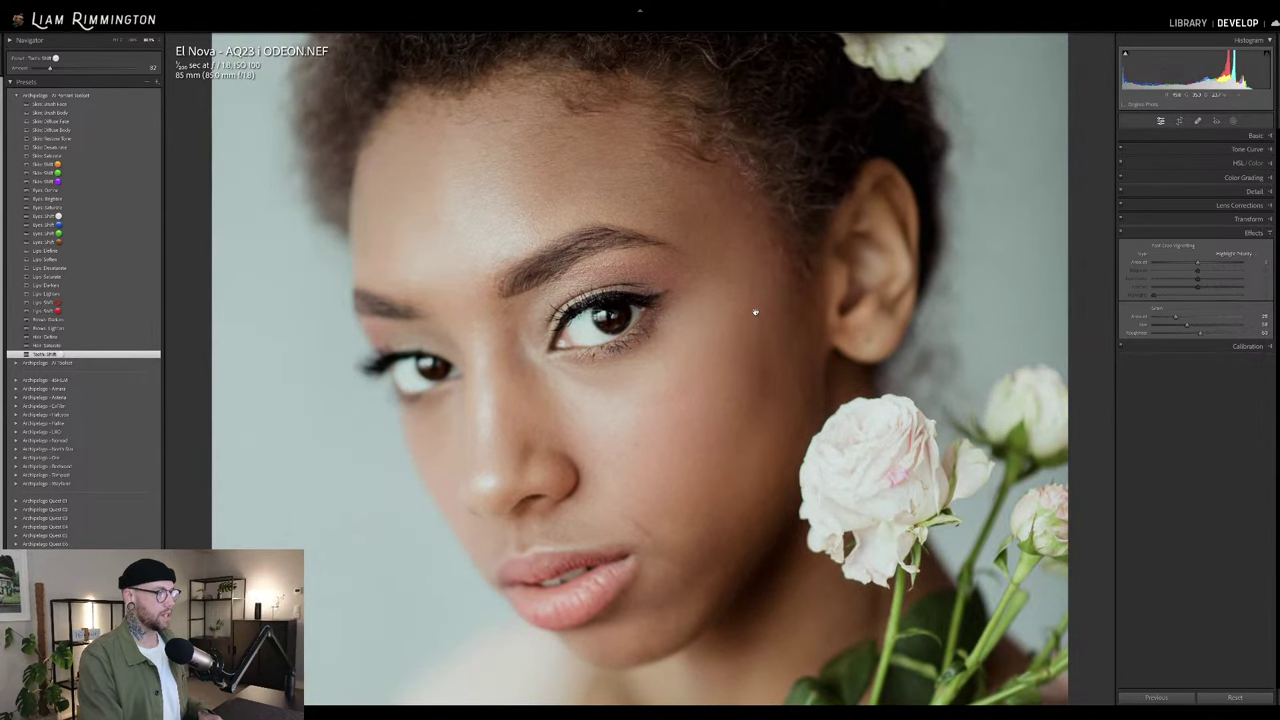
{"action": "key", "text": "backslash"}
{"action": "key", "text": "backslash"}
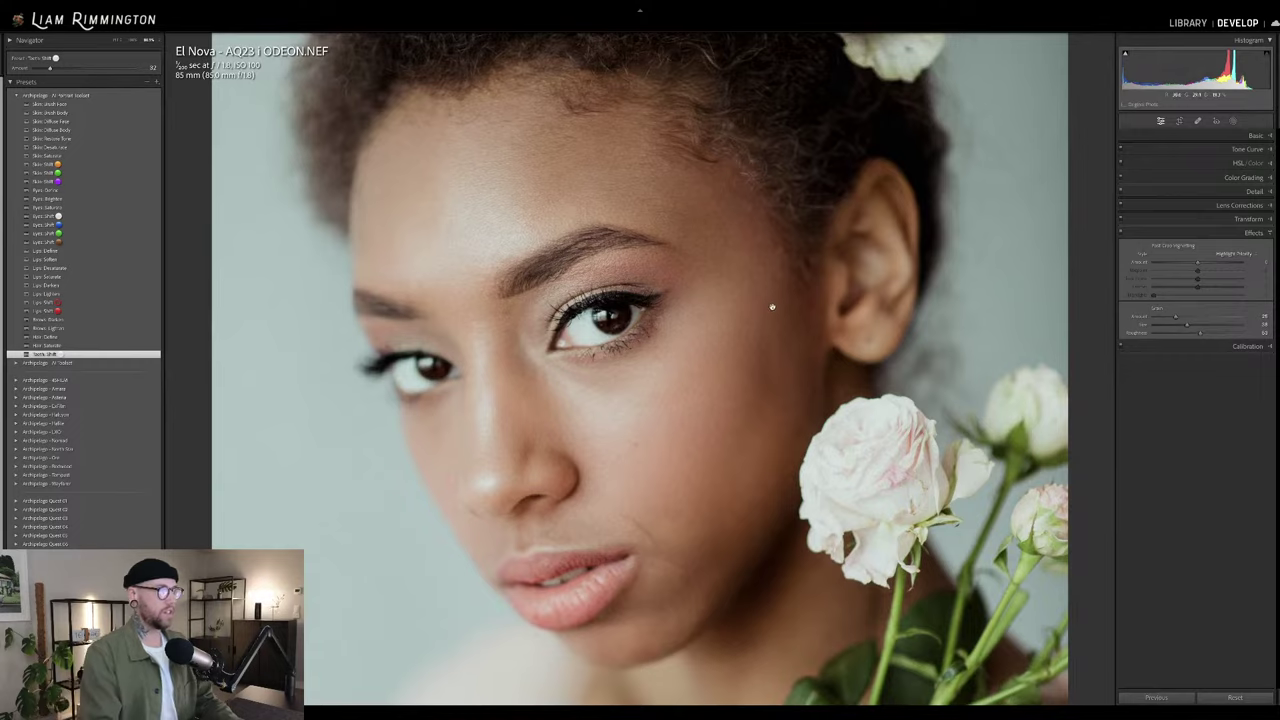
- Compare the whole rose portrait side by side with its original and return to the single view
{"action": "left_click", "coordinate": [772, 307]}
{"action": "key", "text": "y"}
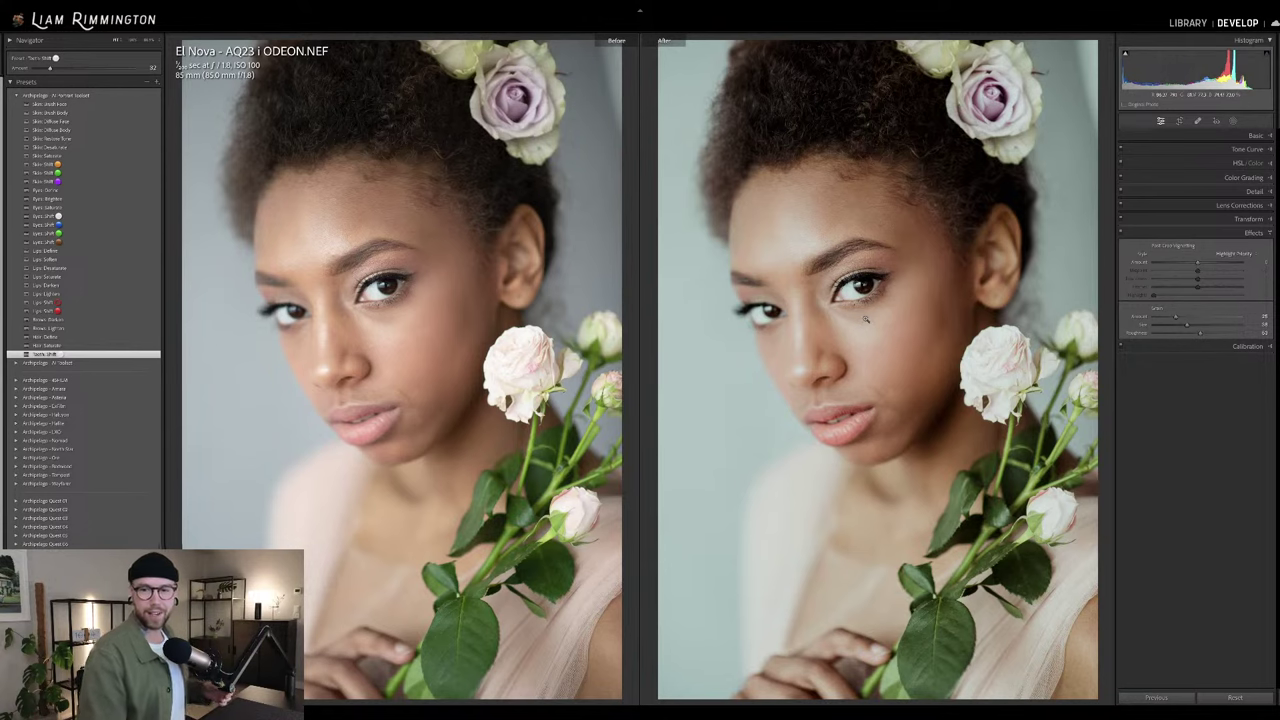
{"action": "key", "text": "y"}
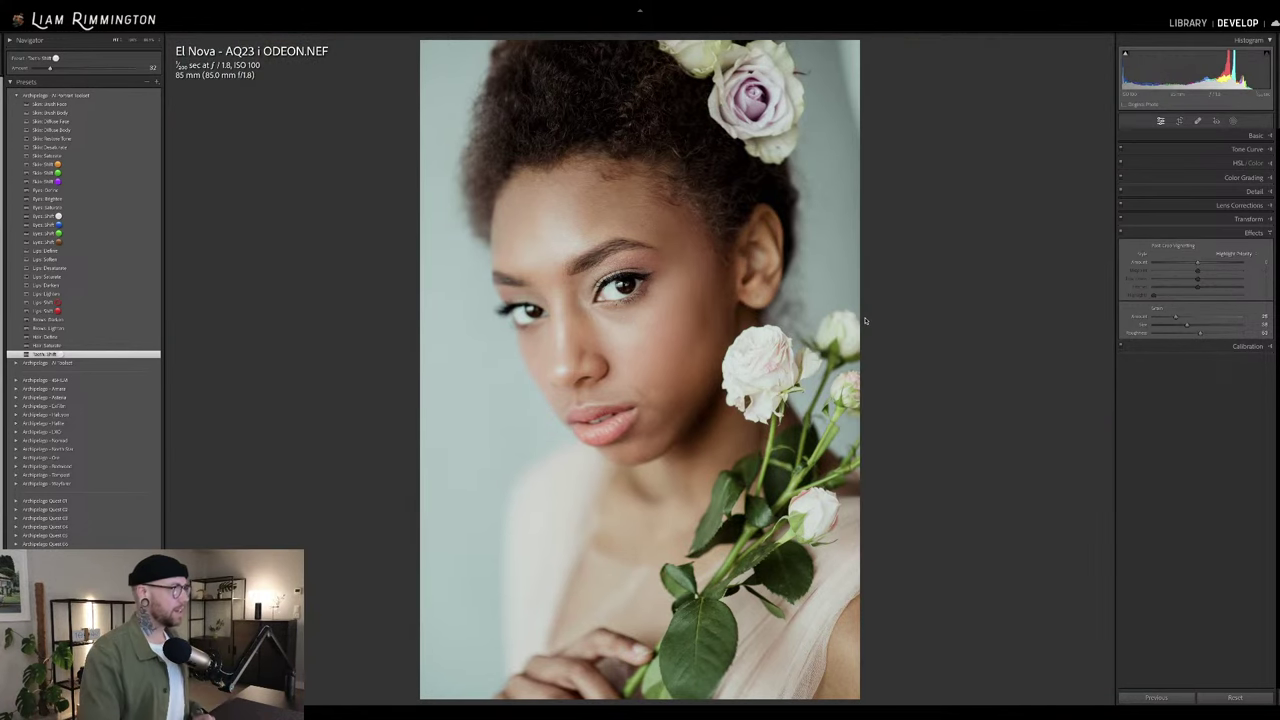
- Switch to the denim jacket portrait and compare it with its unedited original
{"action": "key", "text": "Right"}
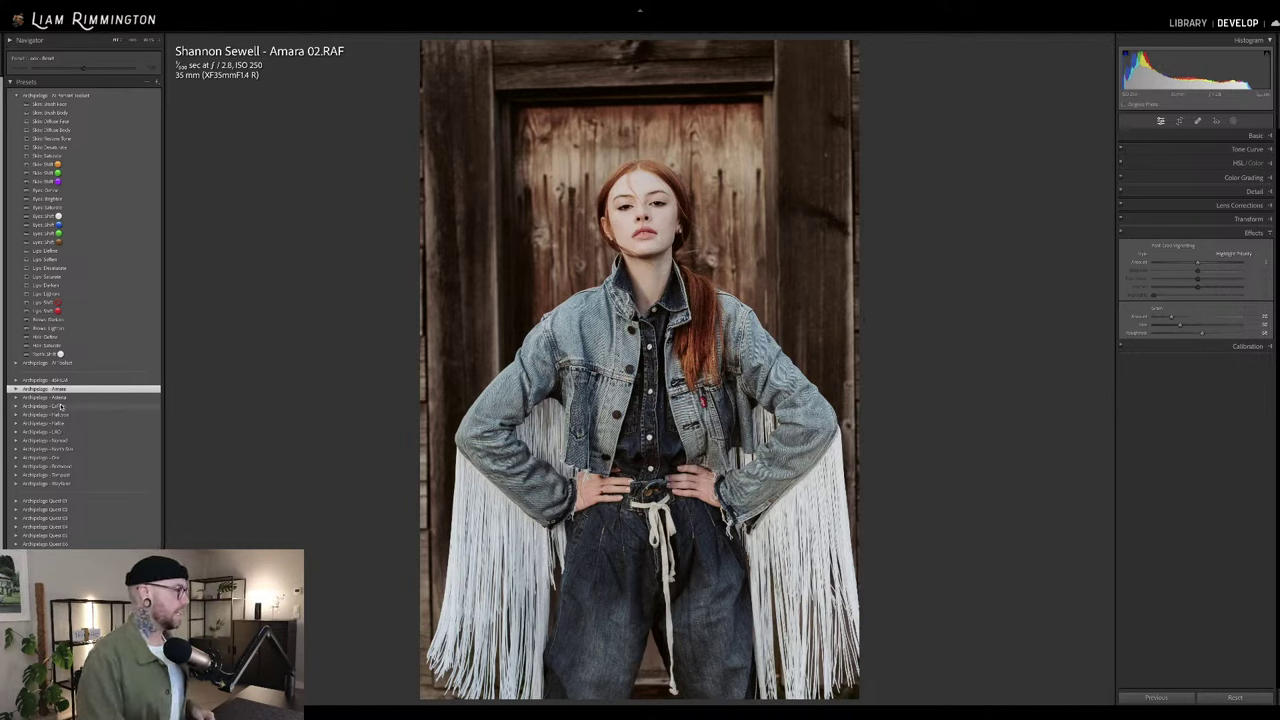
{"action": "left_click", "coordinate": [15, 389]}
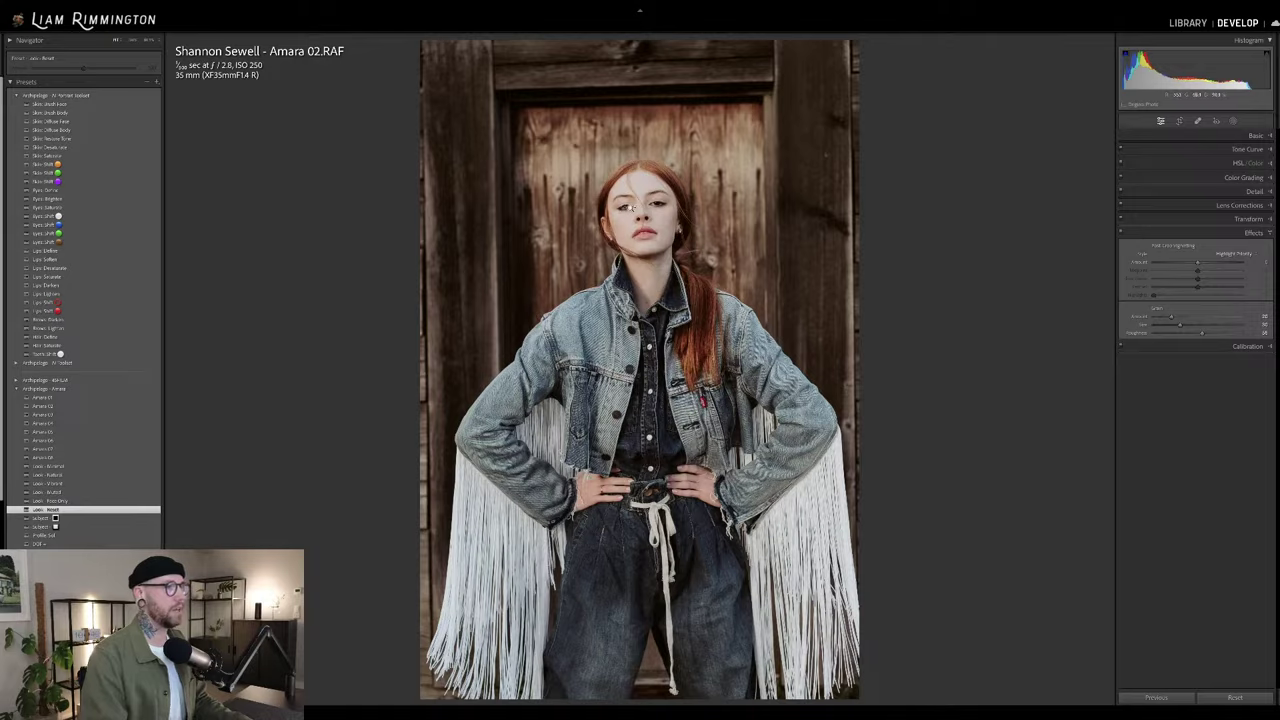
{"action": "left_click", "coordinate": [655, 210]}
{"action": "left_click", "coordinate": [712, 231]}
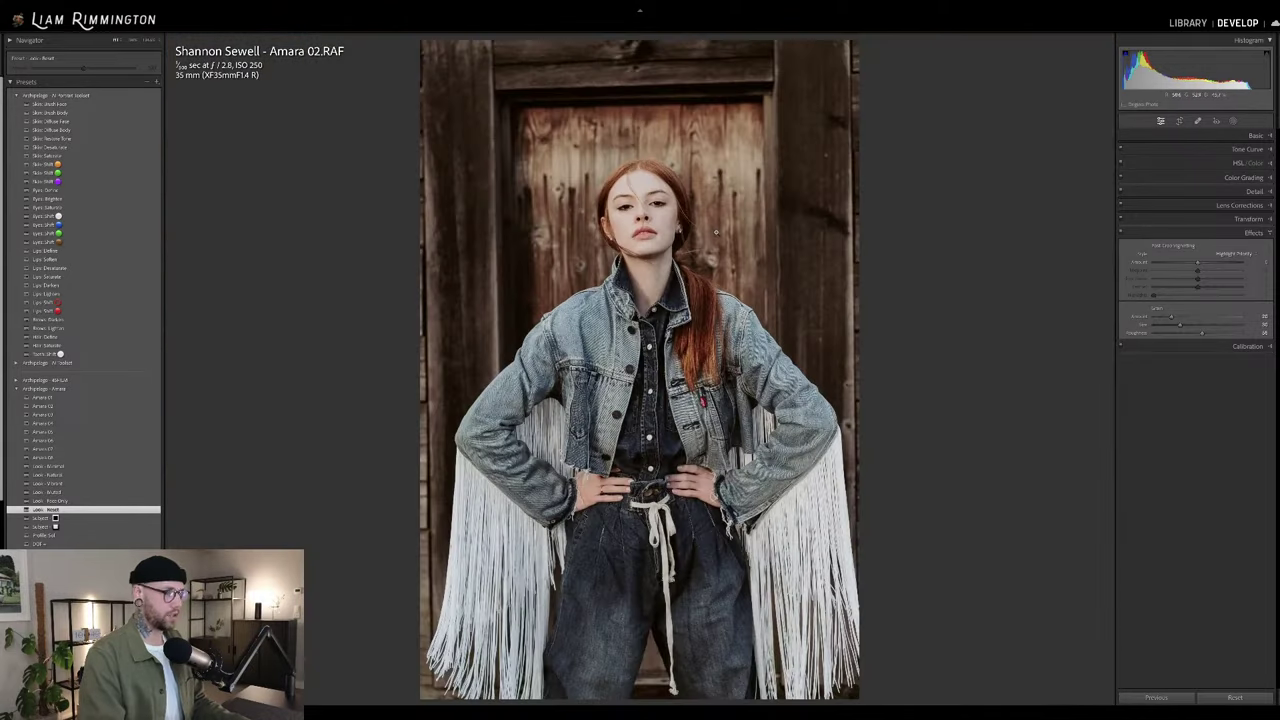
{"action": "key", "text": "backslash"}
{"action": "key", "text": "backslash"}
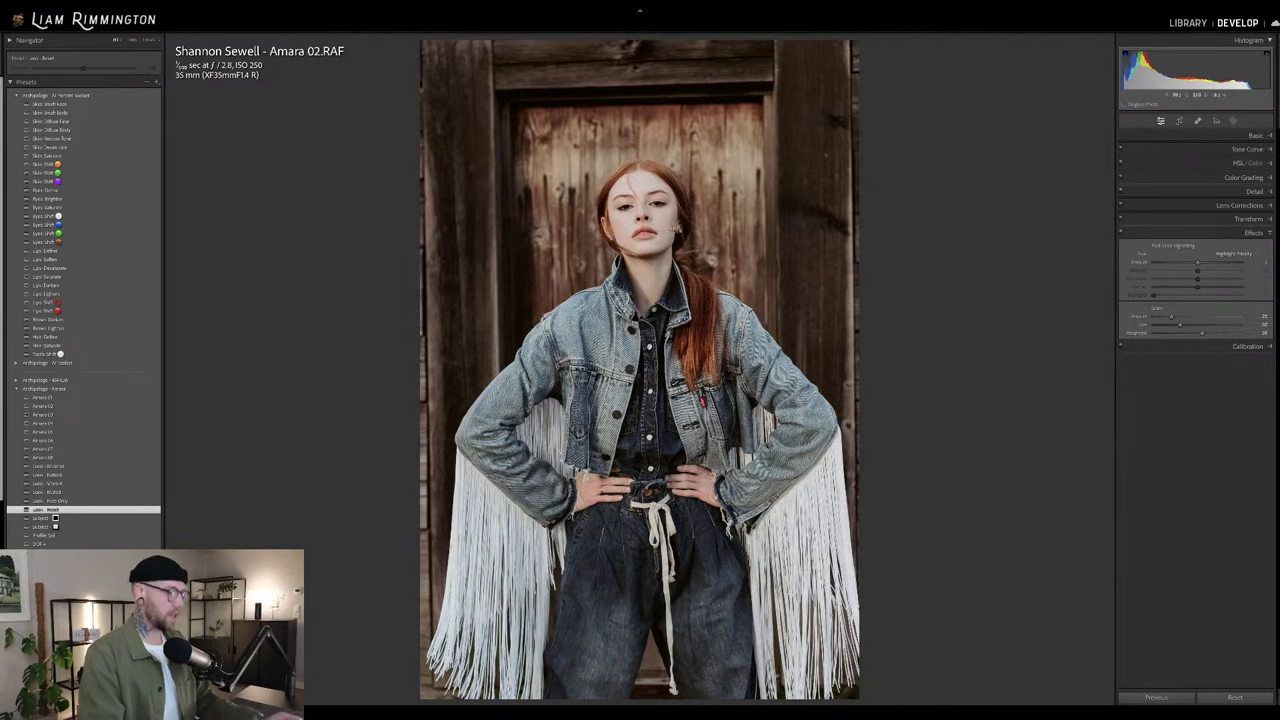
- Apply the Look - Natural preset from the Archipelago - Amara group to the denim jacket portrait at about 44
{"action": "left_click", "coordinate": [715, 232]}
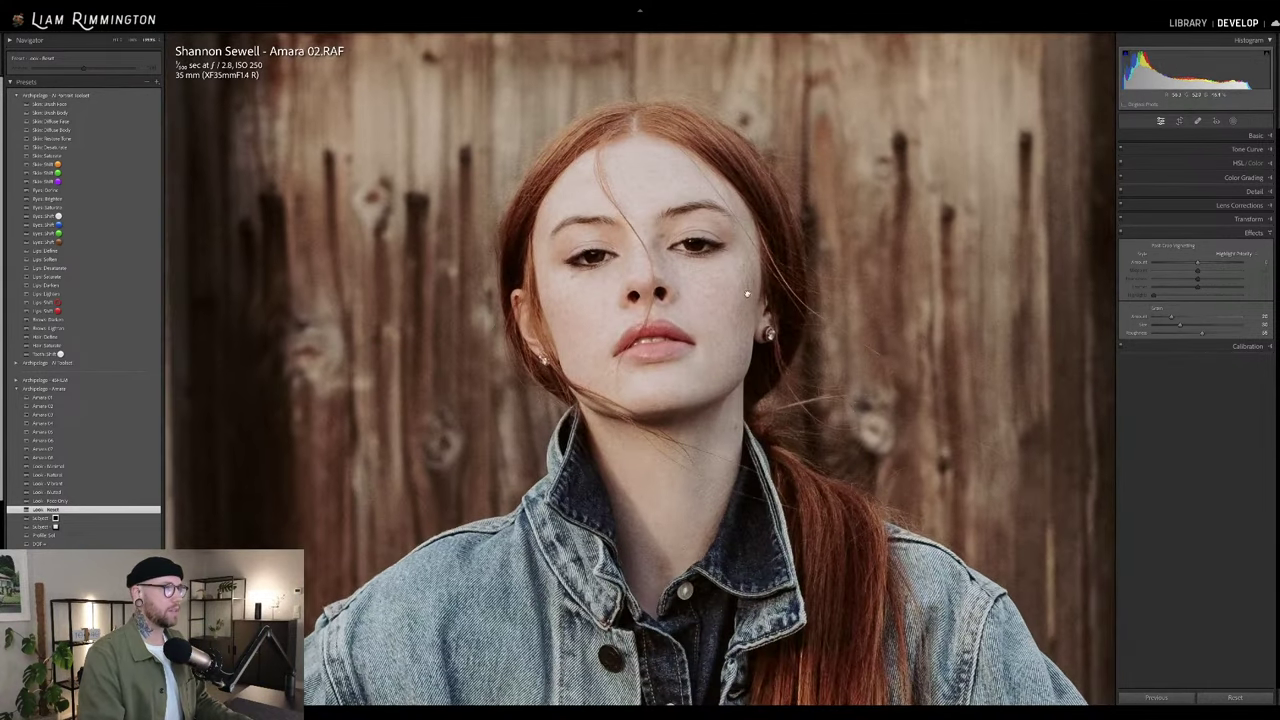
{"action": "scroll", "coordinate": [741, 260], "scroll_direction": "down", "scroll_amount": 1}
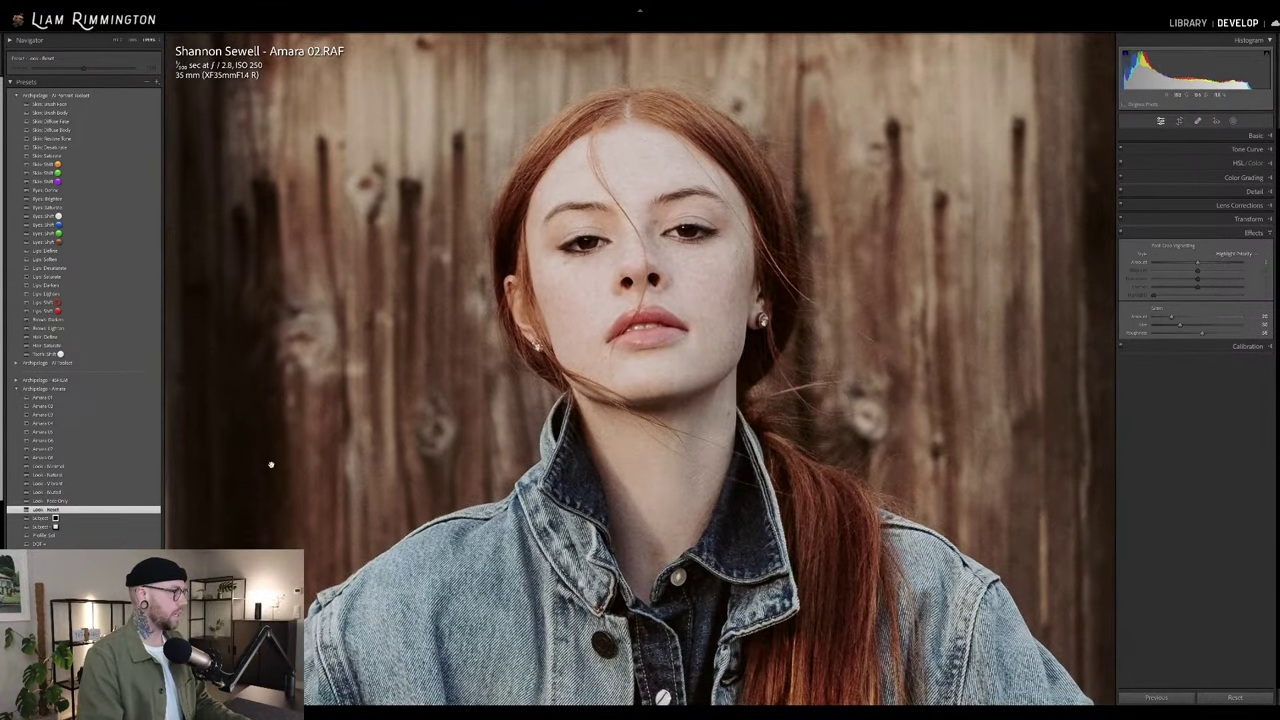
{"action": "left_click", "coordinate": [145, 476]}
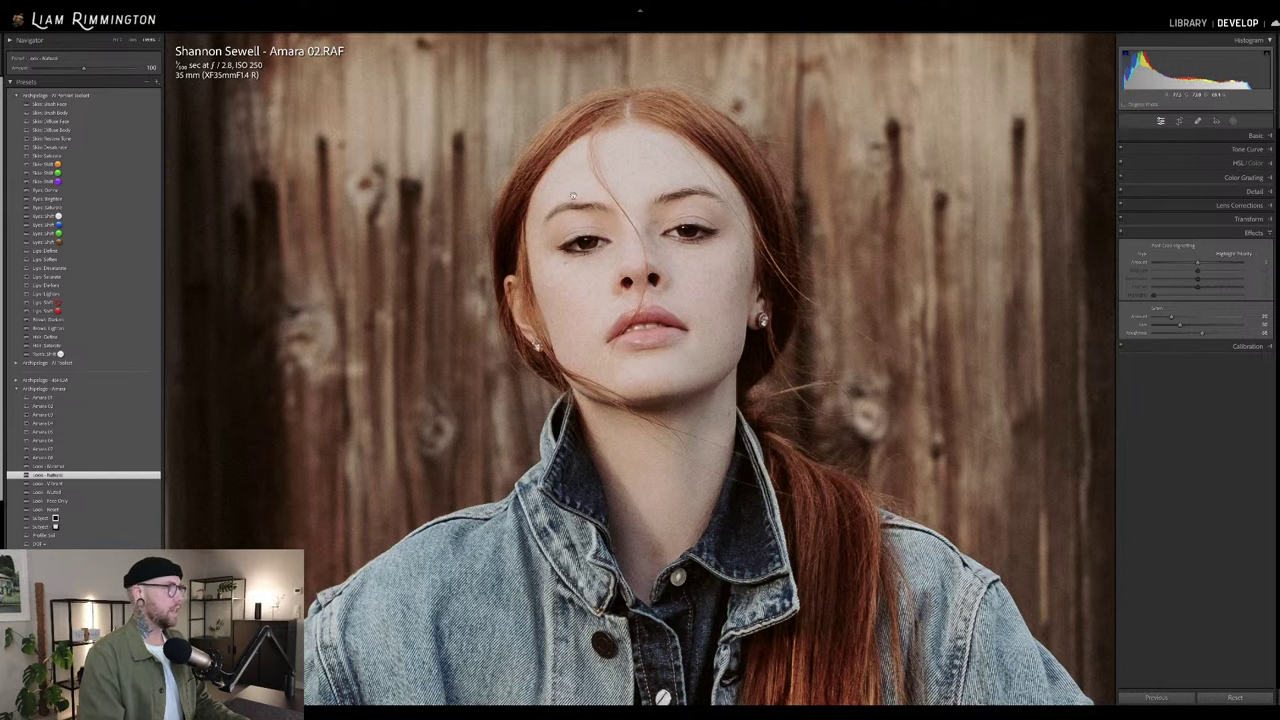
{"action": "left_click_drag", "start_coordinate": [84, 67], "coordinate": [33, 68]}
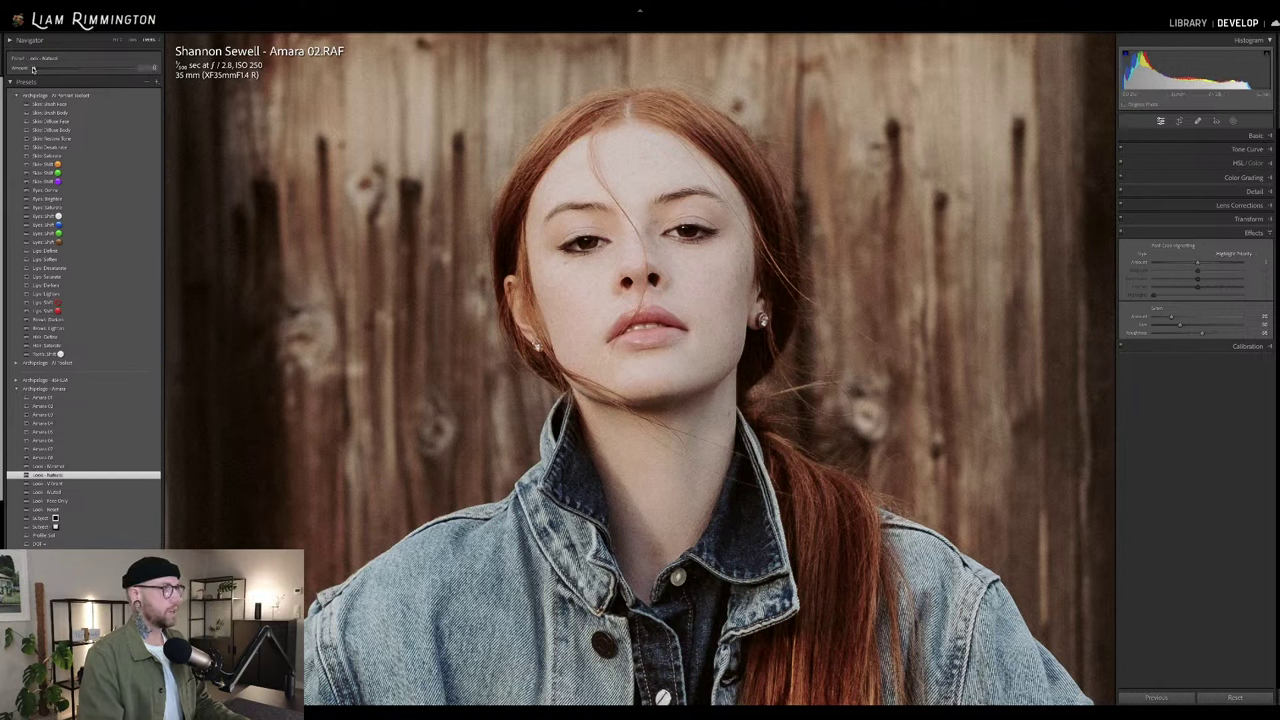
{"action": "left_click_drag", "start_coordinate": [181, 67], "coordinate": [55, 76]}
{"action": "left_click", "coordinate": [18, 390]}
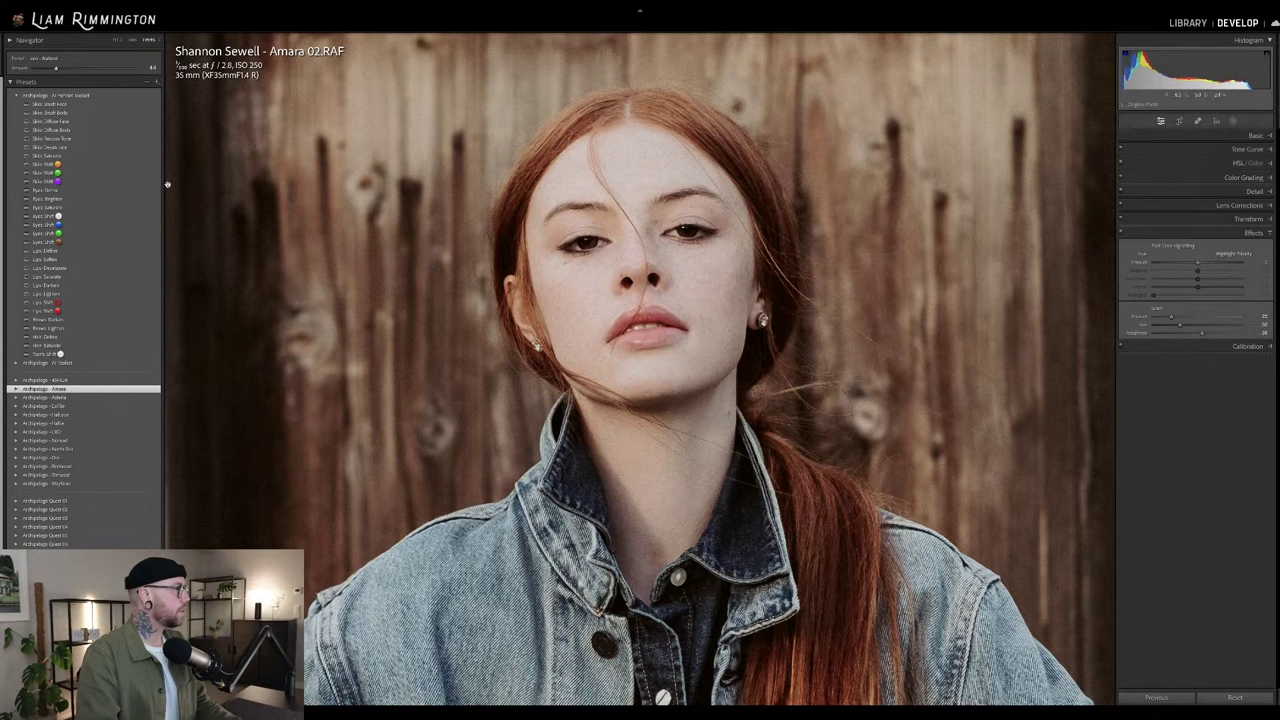
- Sharpen and brighten the eyes in the denim jacket portrait with Eyes Define and with Eyes Brighten at about 40
{"action": "left_click", "coordinate": [115, 191]}
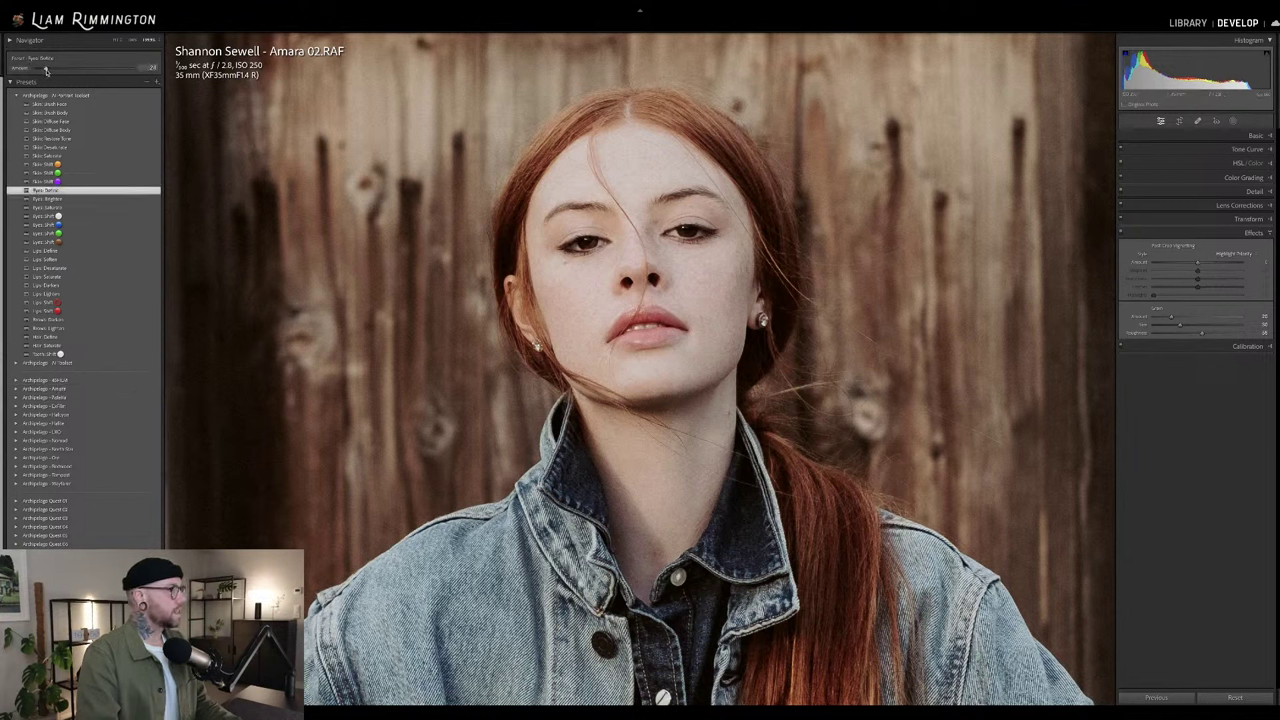
{"action": "left_click_drag", "start_coordinate": [44, 69], "coordinate": [58, 68]}
{"action": "left_click", "coordinate": [125, 200]}
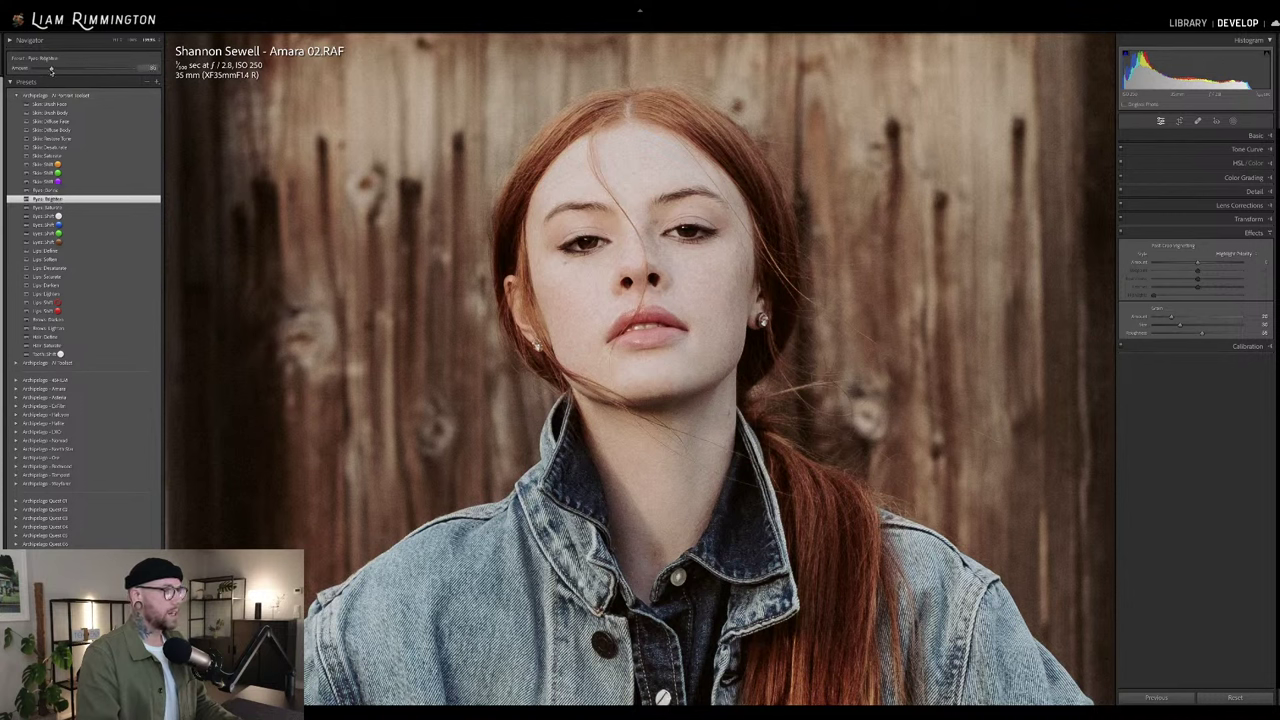
{"action": "left_click_drag", "start_coordinate": [51, 69], "coordinate": [53, 69]}
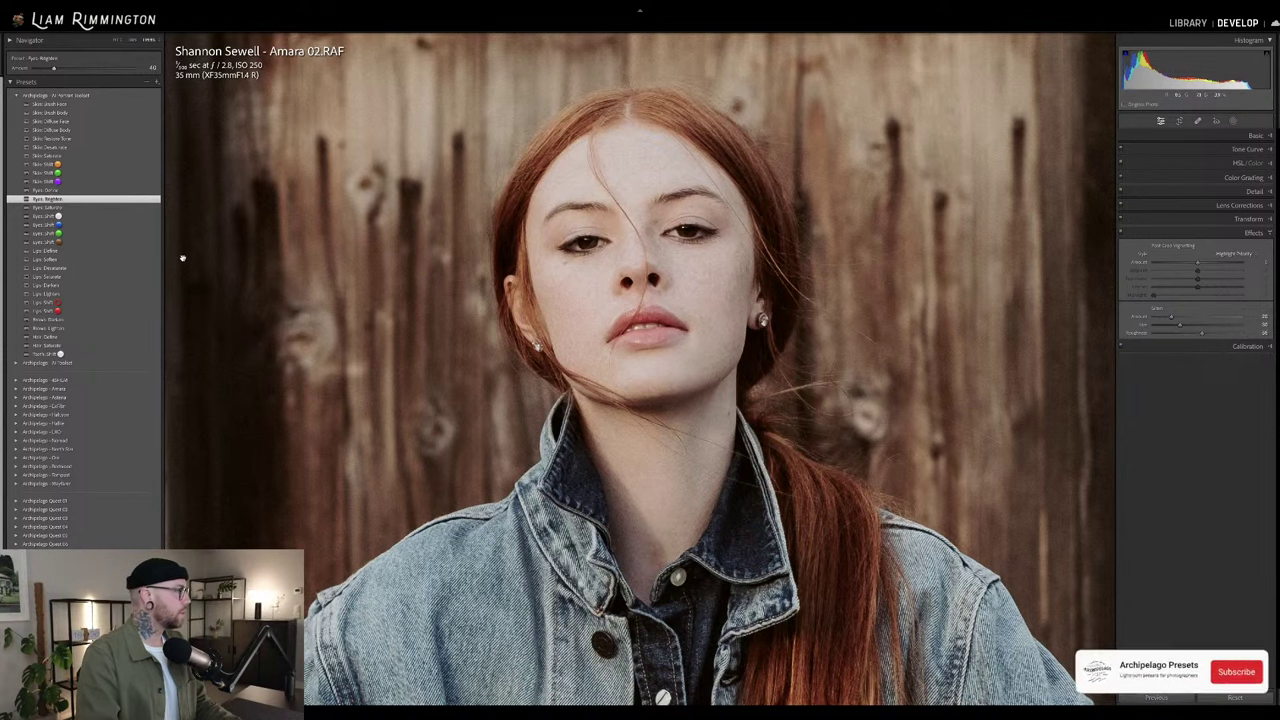
- Redden and deepen the lips with the lower red Lips Shift preset at about 65 and Lips Darken at about 37
{"action": "left_click", "coordinate": [100, 311]}
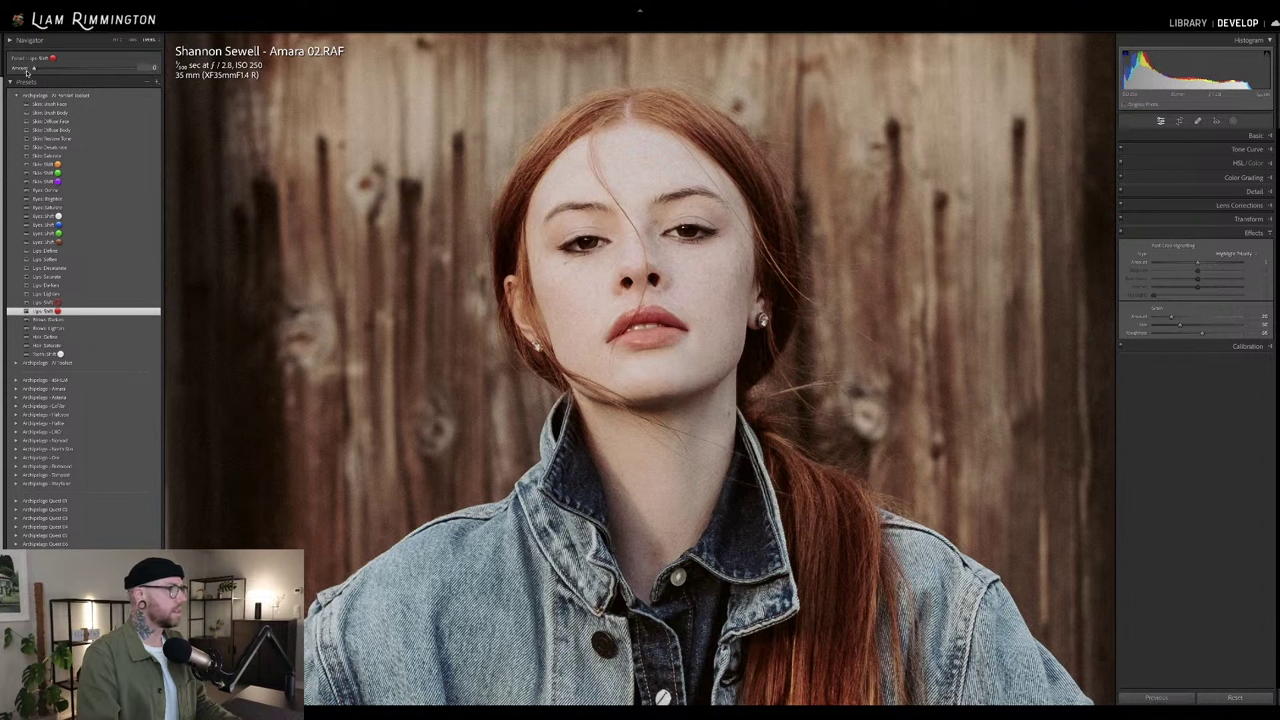
{"action": "left_click_drag", "start_coordinate": [85, 72], "coordinate": [116, 72]}
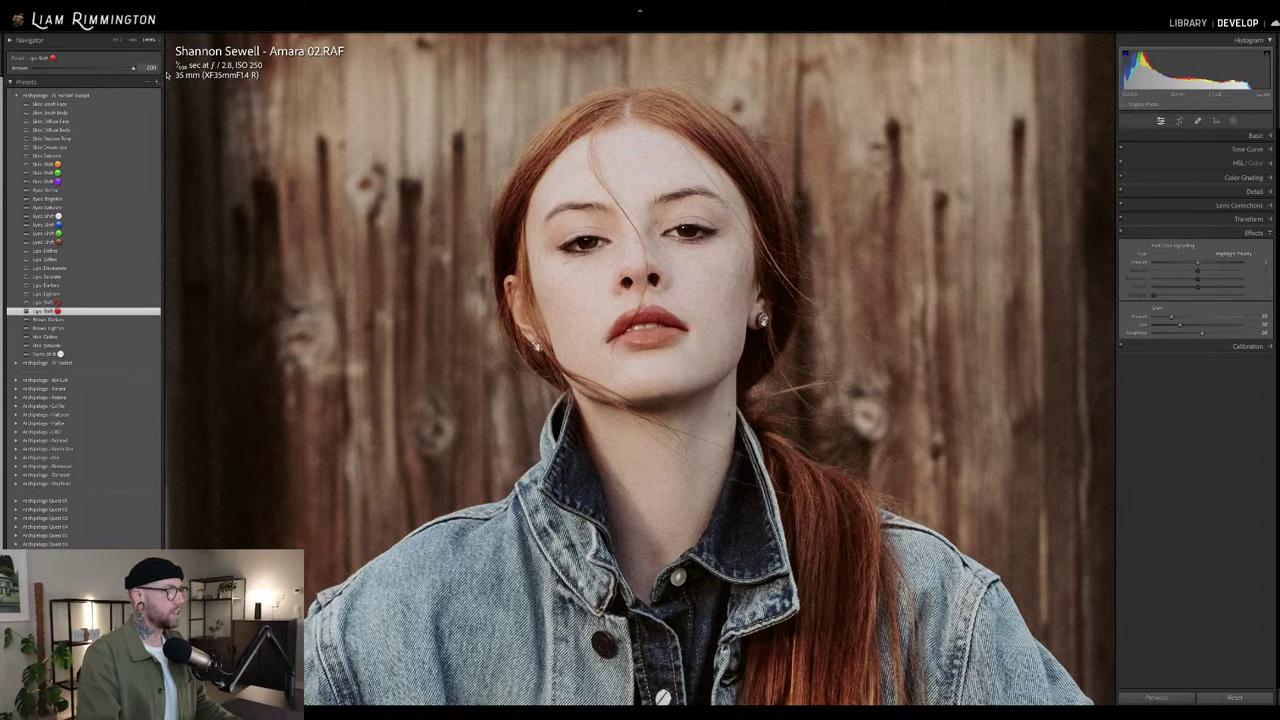
{"action": "left_click_drag", "start_coordinate": [52, 70], "coordinate": [66, 71]}
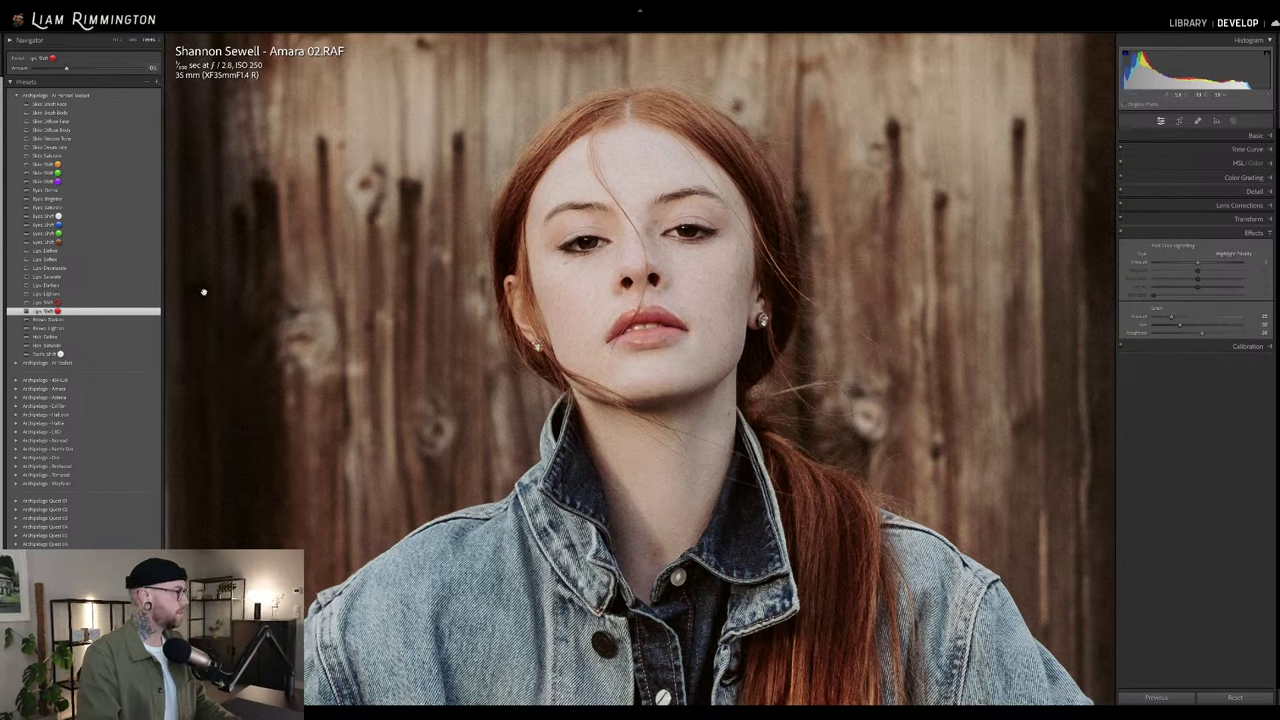
{"action": "left_click", "coordinate": [143, 285]}
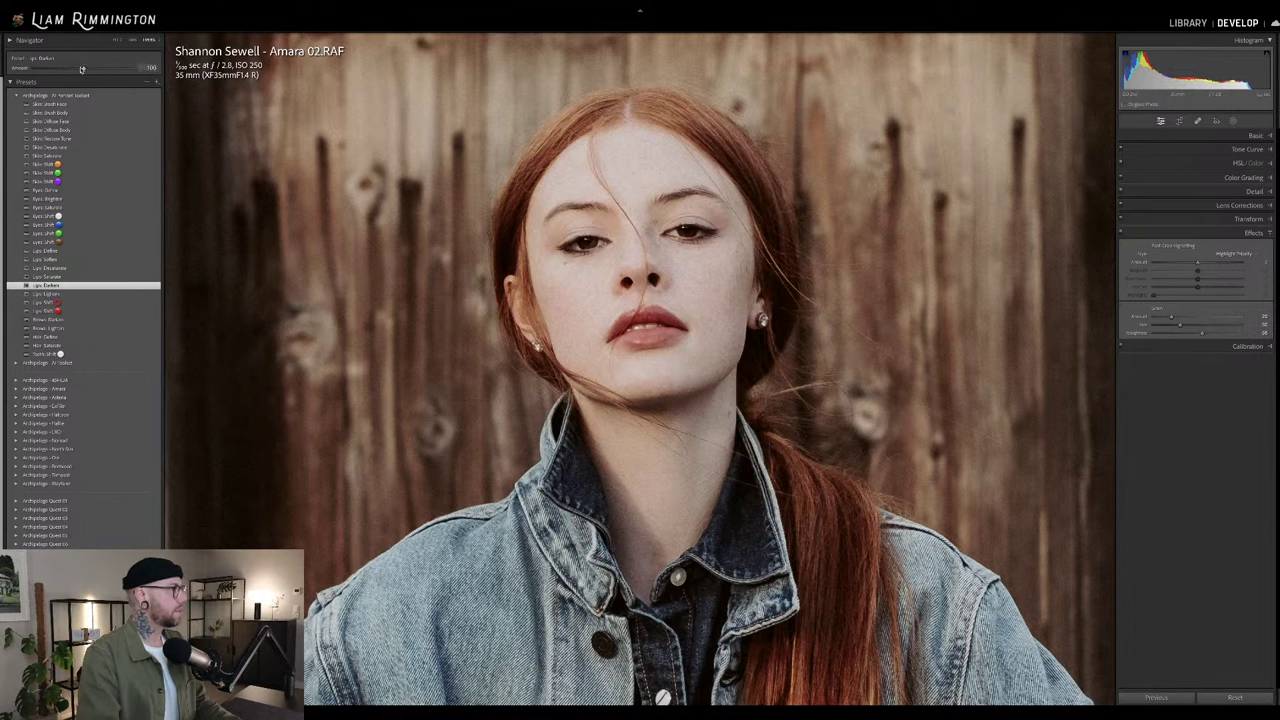
{"action": "left_click_drag", "start_coordinate": [84, 70], "coordinate": [53, 73]}
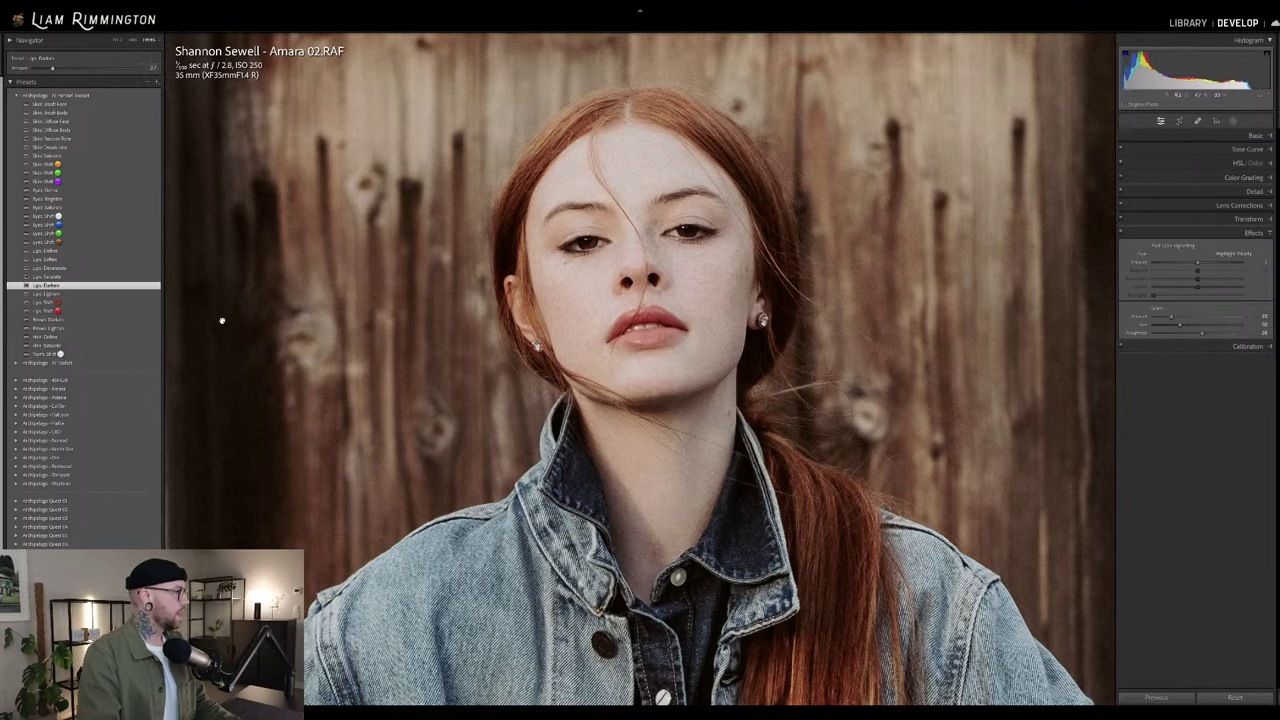
- Apply Brows Darken at about 65 and Hair Saturate at about 67 to the denim jacket portrait
{"action": "left_click", "coordinate": [50, 319]}
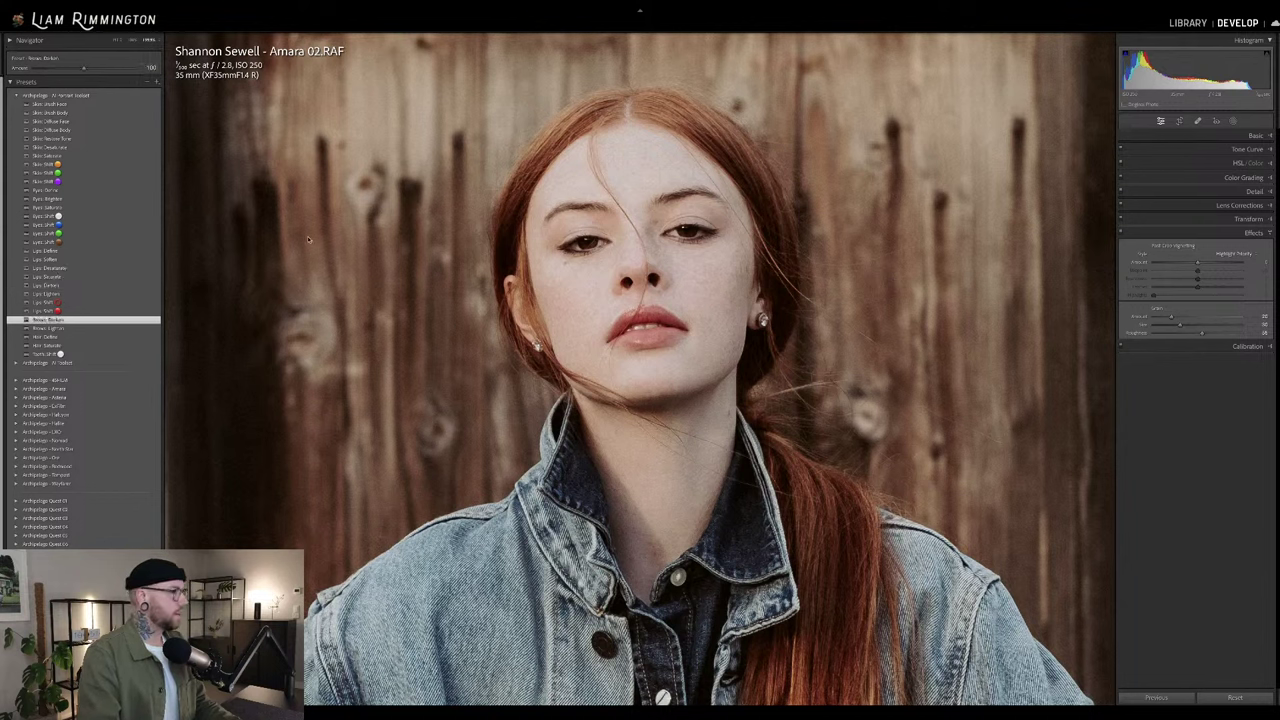
{"action": "left_click_drag", "start_coordinate": [80, 70], "coordinate": [57, 72]}
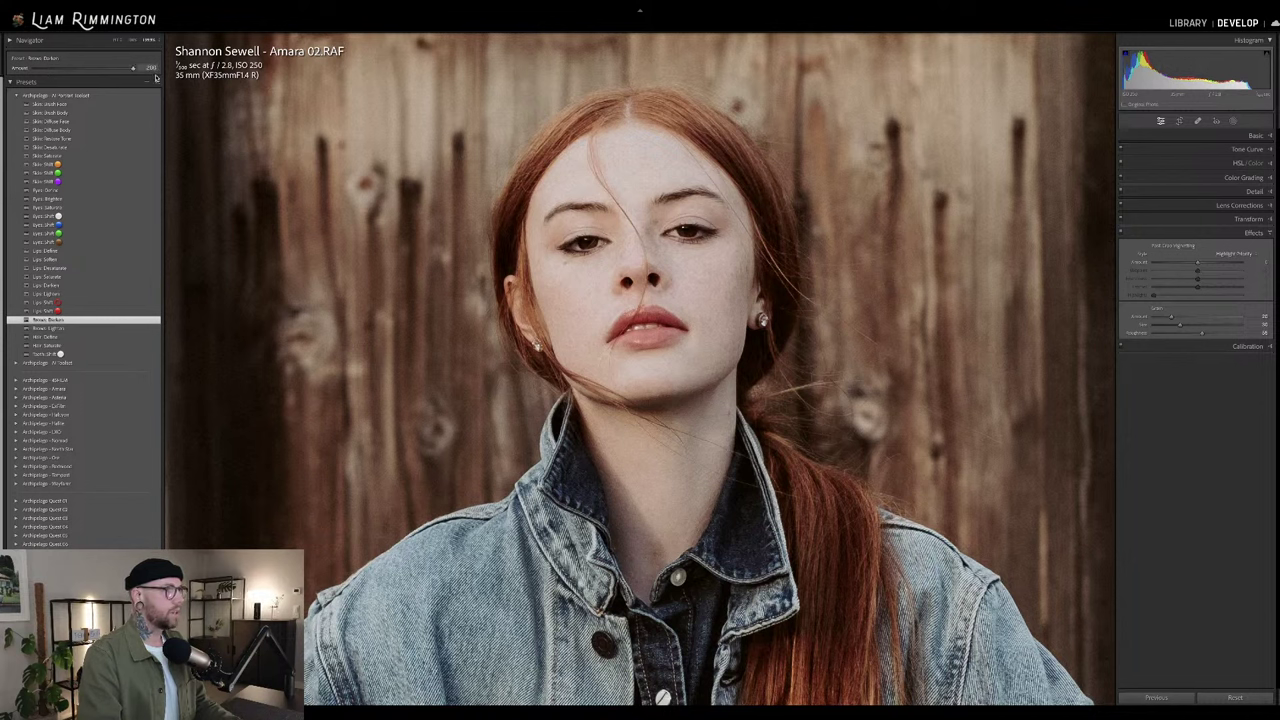
{"action": "left_click_drag", "start_coordinate": [84, 77], "coordinate": [66, 78]}
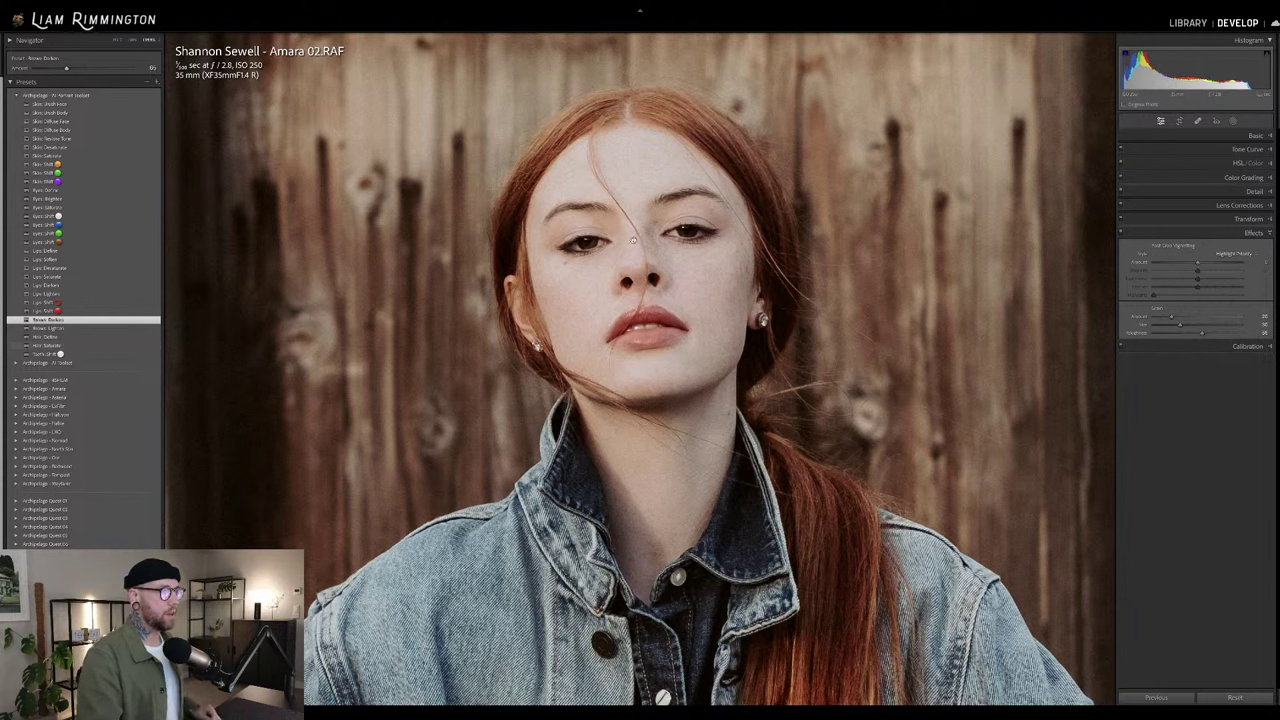
{"action": "left_click", "coordinate": [90, 345]}
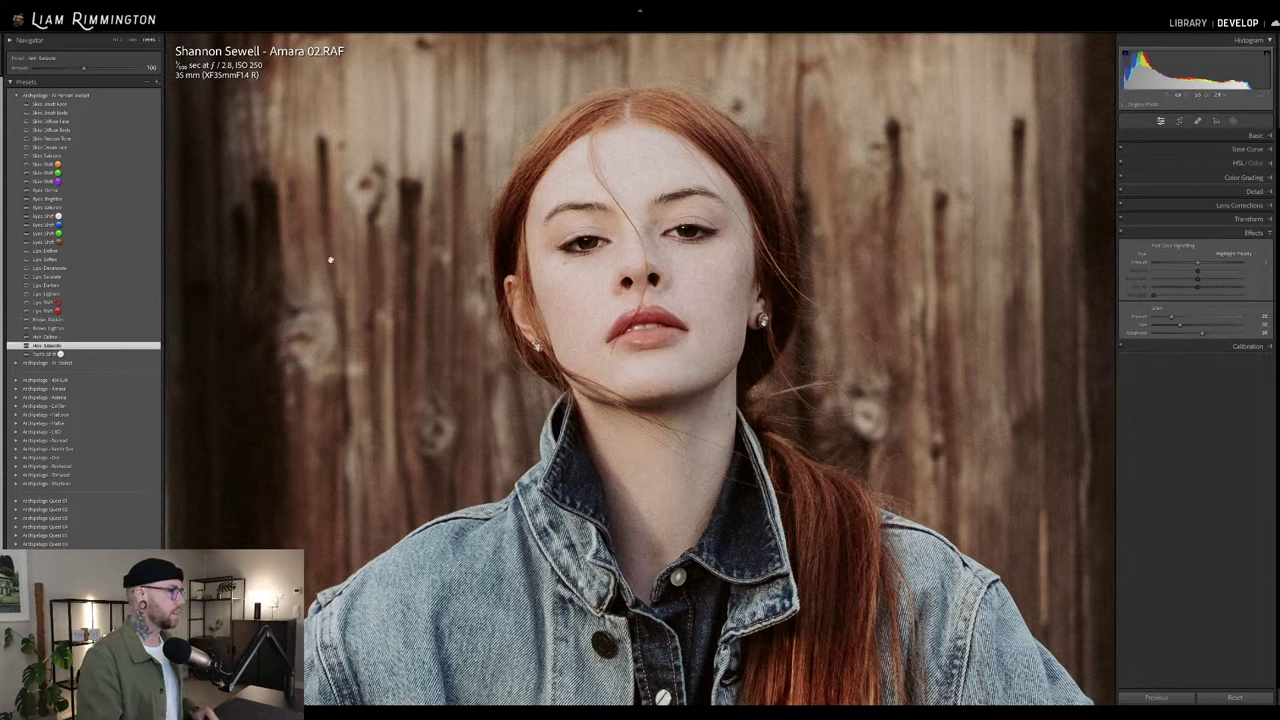
{"action": "mouse_move", "coordinate": [77, 67]}
{"action": "left_mouse_down"}
{"action": "mouse_move", "coordinate": [24, 80]}
{"action": "mouse_move", "coordinate": [57, 78]}
{"action": "left_mouse_up"}
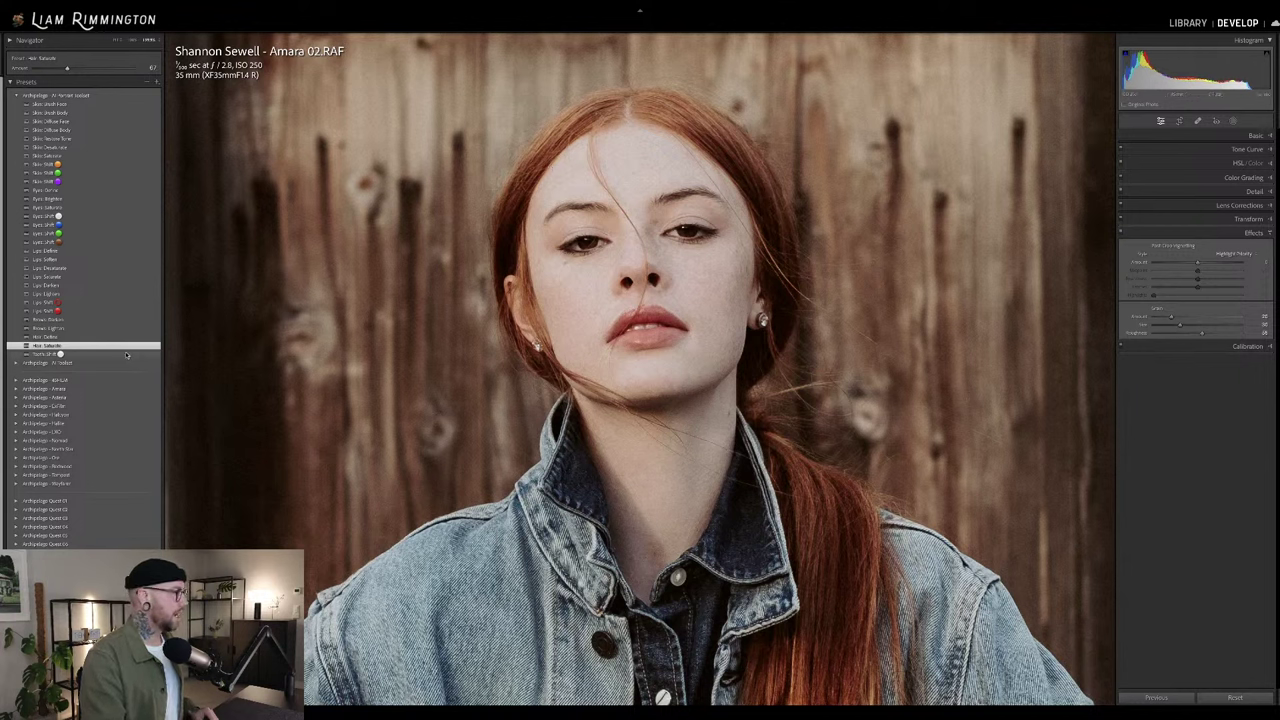
- Whiten the teeth with the white Teeth Shift preset at about 90
{"action": "left_click", "coordinate": [127, 355]}
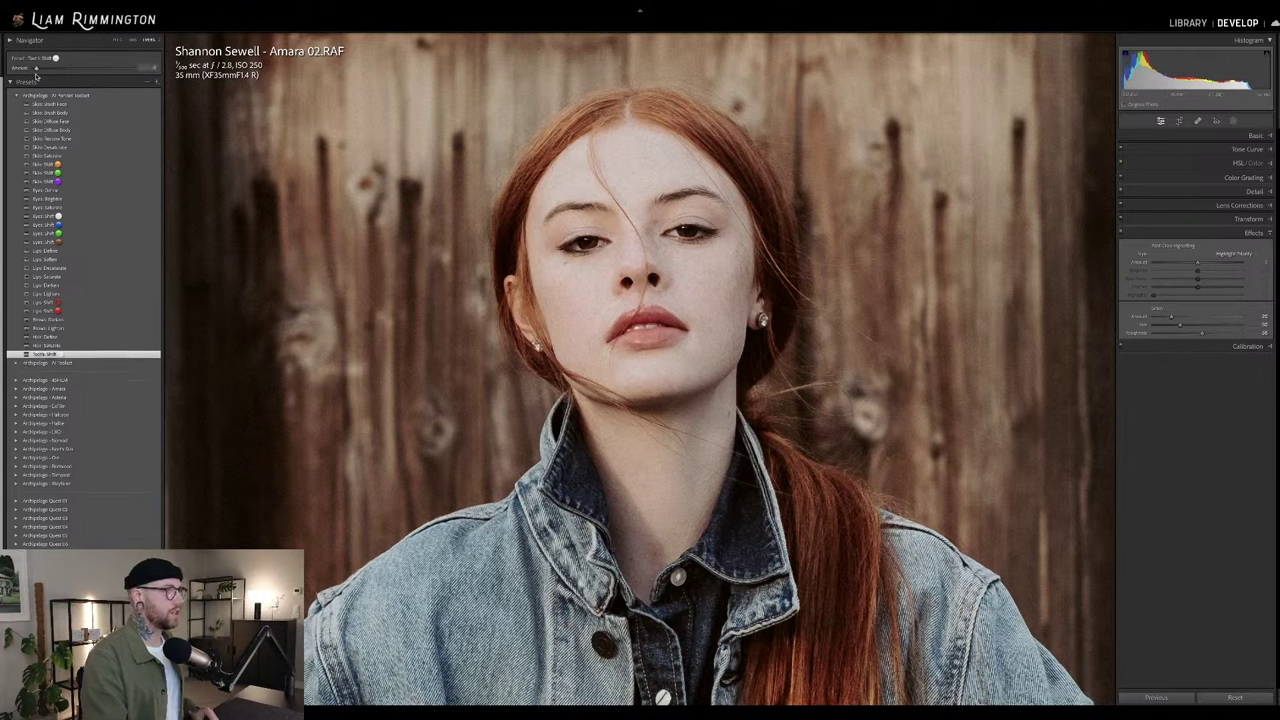
{"action": "left_click_drag", "start_coordinate": [145, 72], "coordinate": [110, 75]}
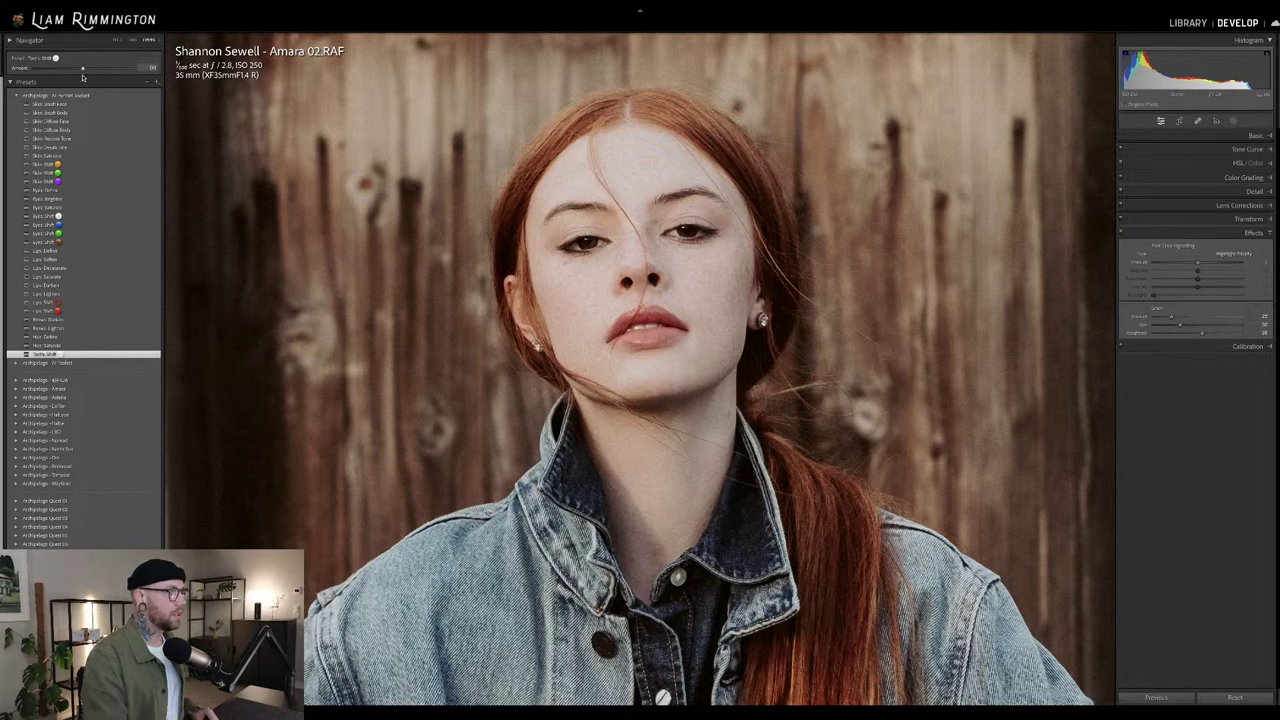
{"action": "left_click_drag", "start_coordinate": [82, 77], "coordinate": [78, 77]}
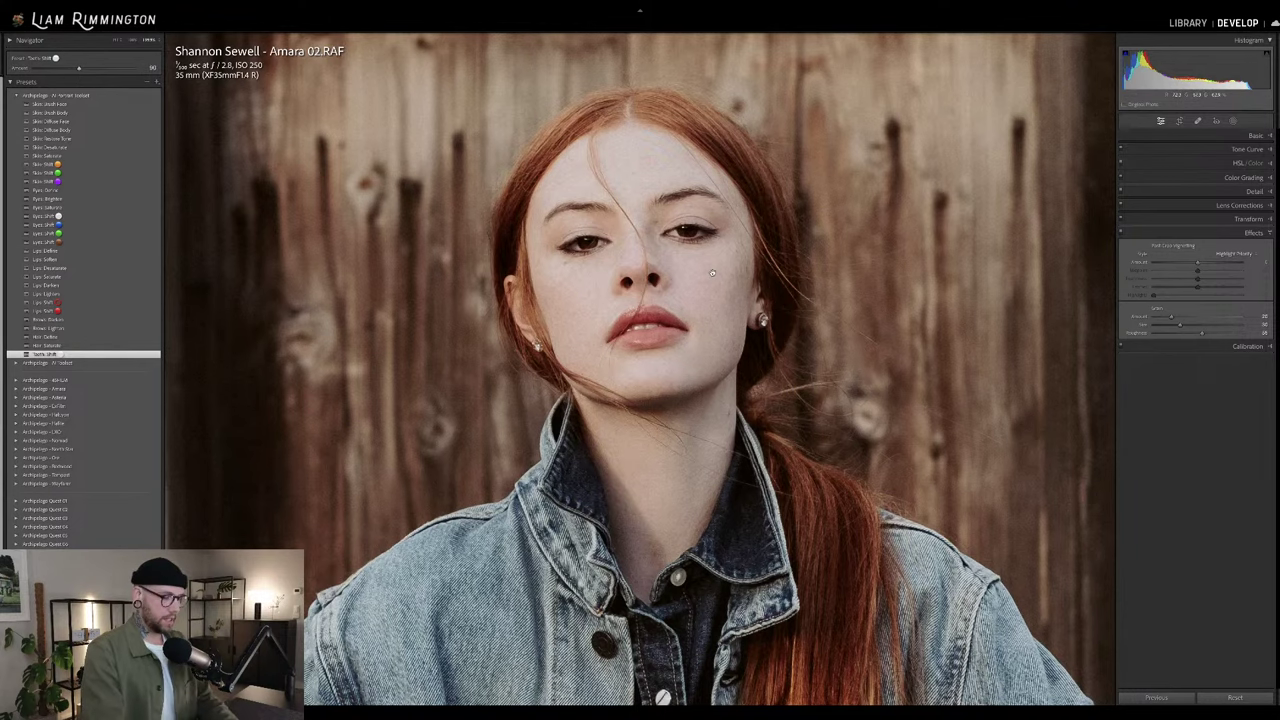
- Compare the retouched close-up of the face with its unedited original several times
{"action": "key", "text": "backslash"}
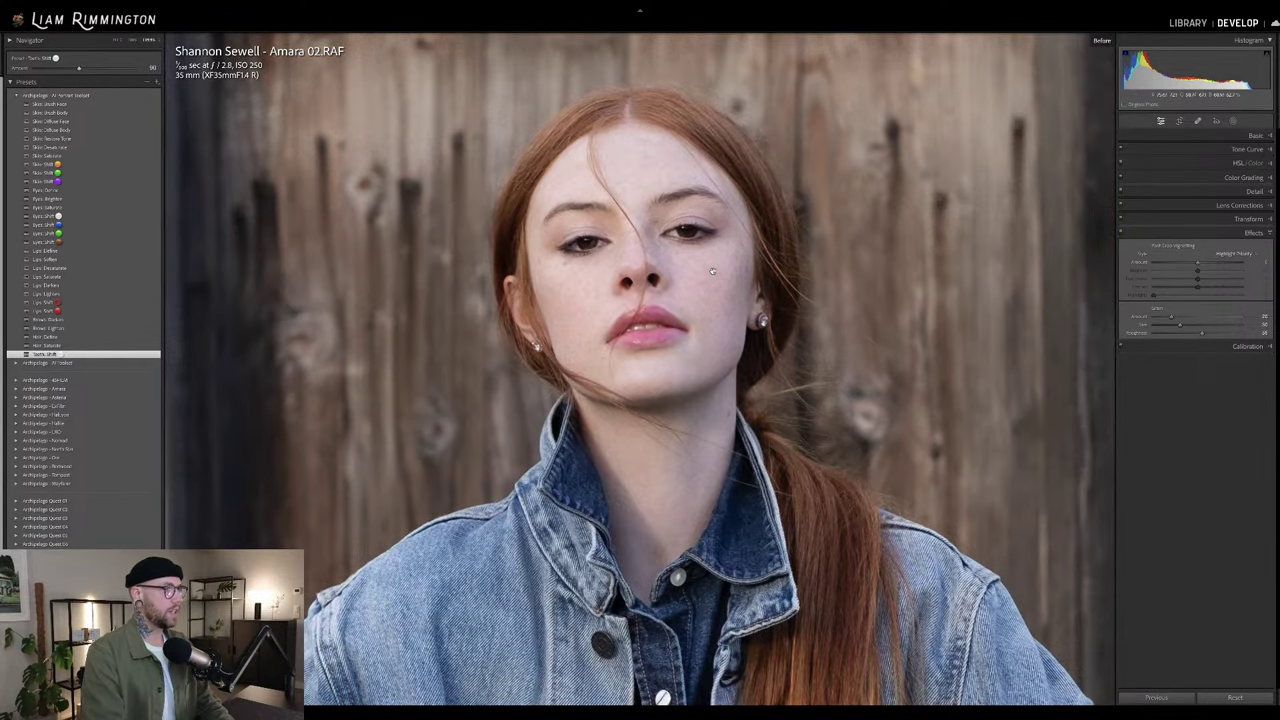
{"action": "key", "text": "backslash"}
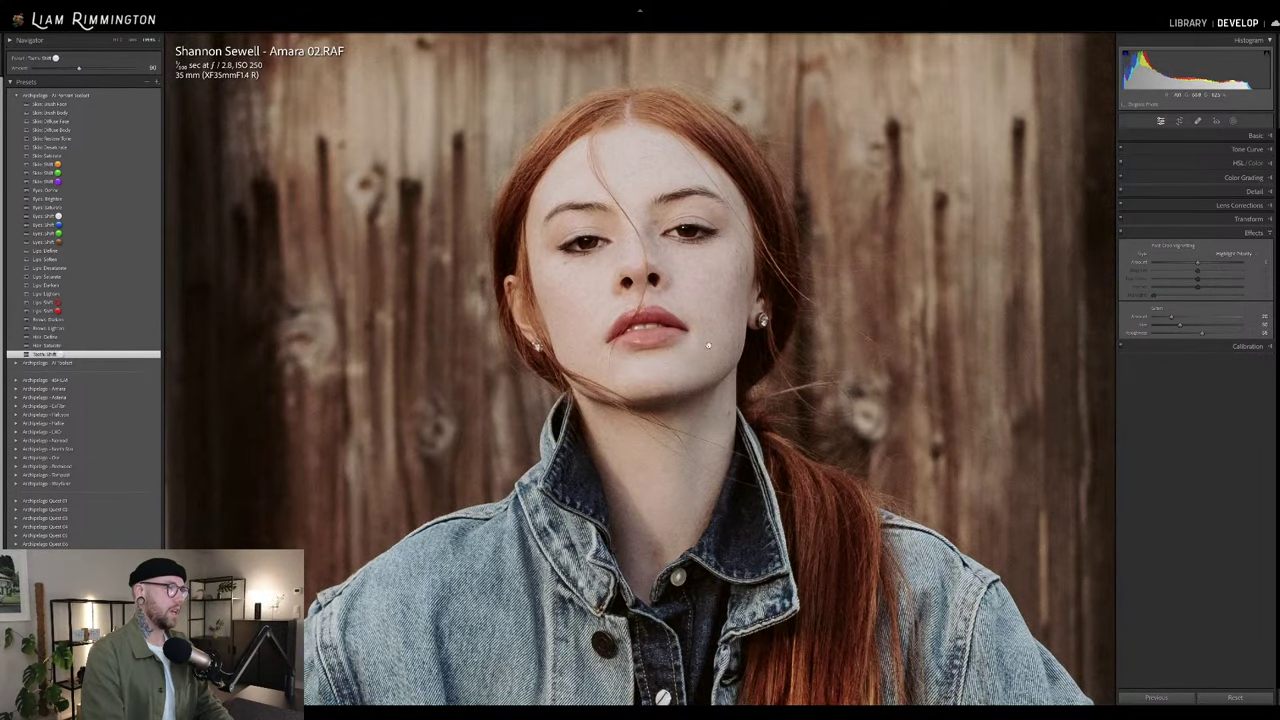
{"action": "key", "text": "backslash"}
{"action": "key", "text": "backslash"}
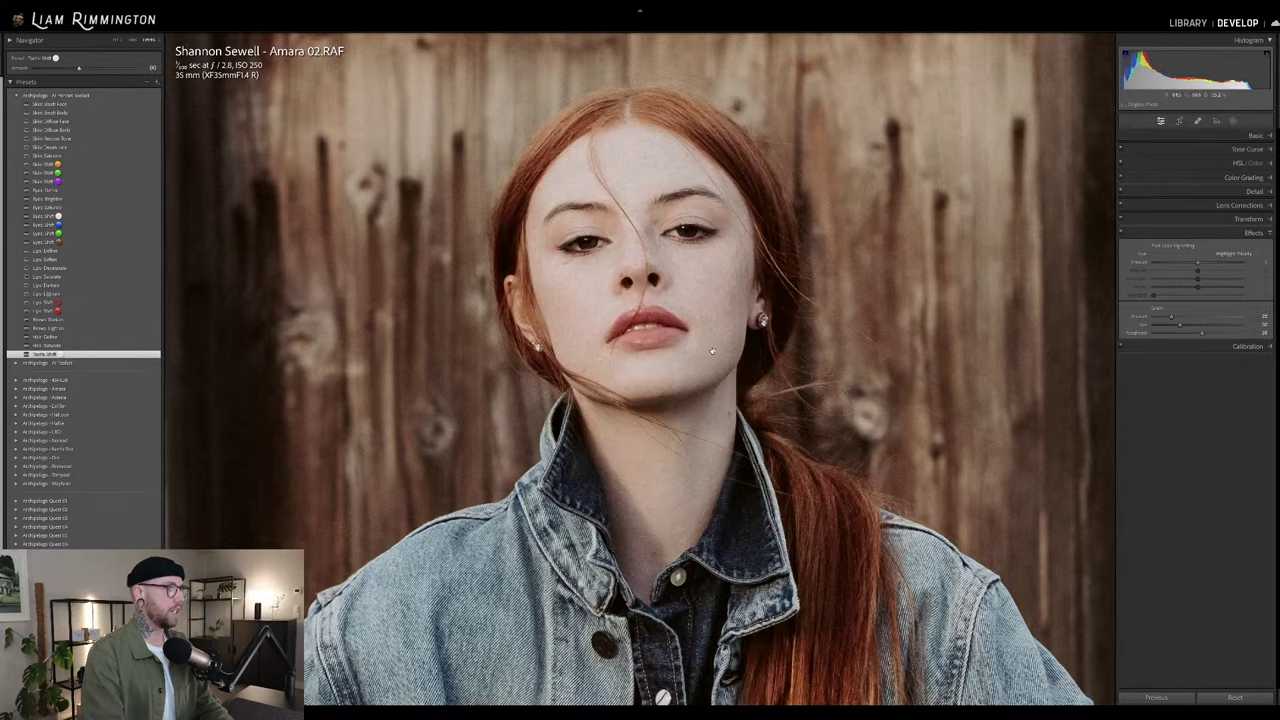
{"action": "key", "text": "backslash"}
{"action": "key", "text": "backslash"}
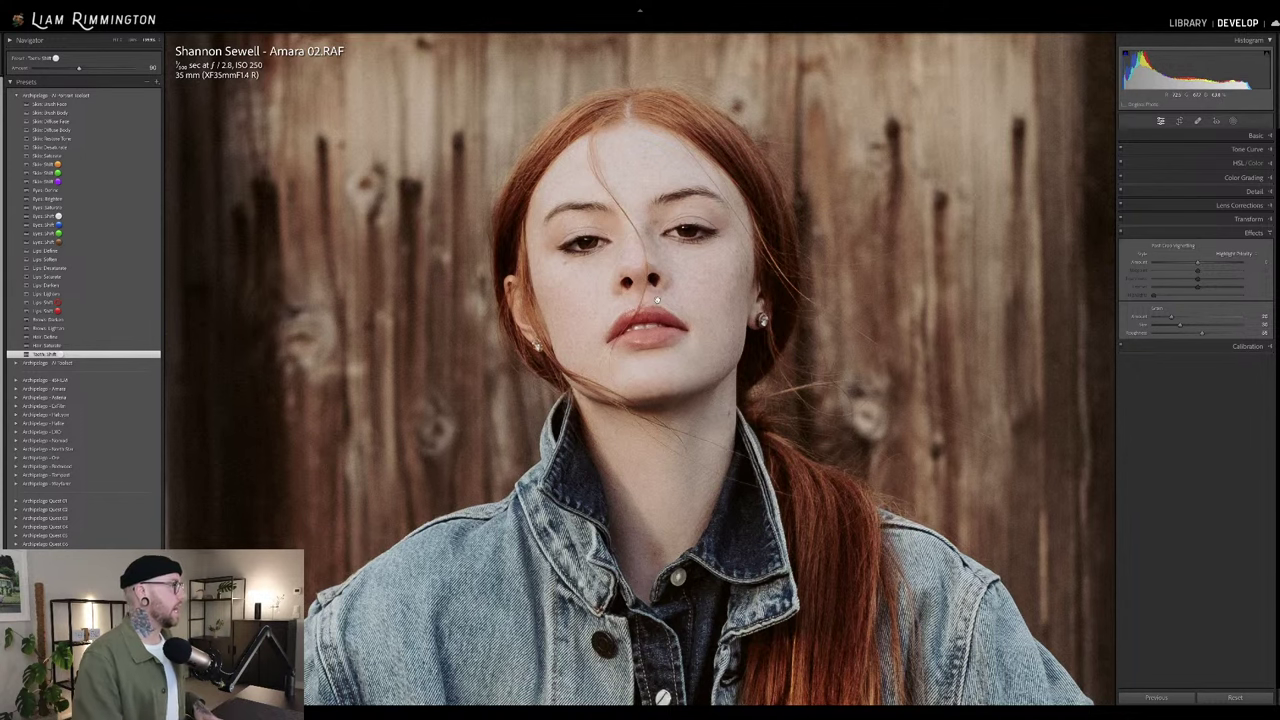
- Compare the full denim jacket portrait with its original, then view both versions side by side close up on the face
{"action": "left_click", "coordinate": [674, 270]}
{"action": "key", "text": "backslash"}
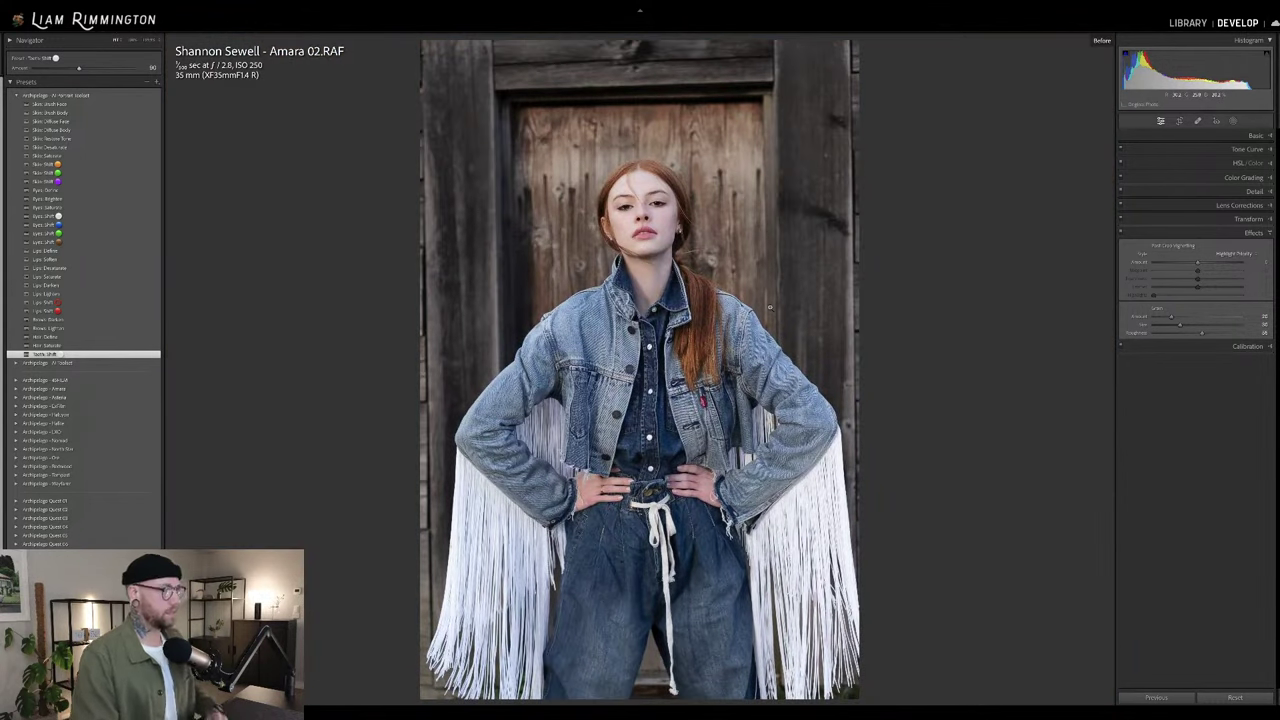
{"action": "key", "text": "backslash"}
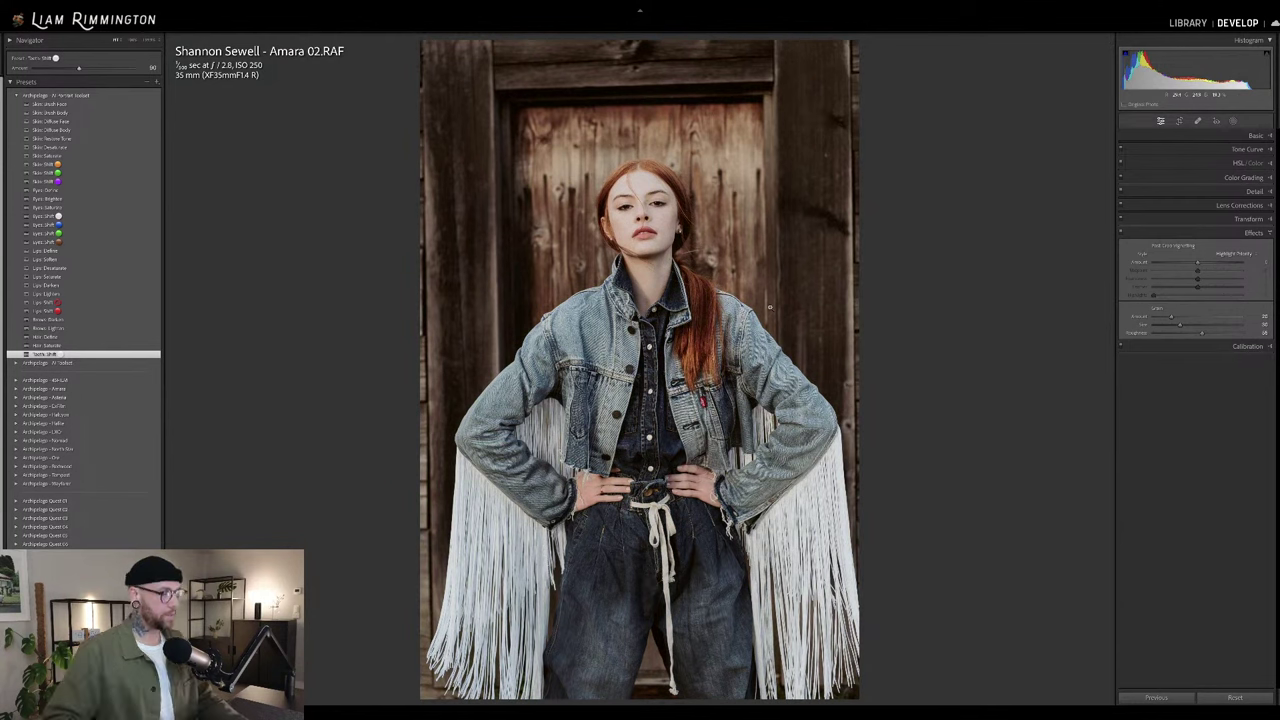
{"action": "key", "text": "y"}
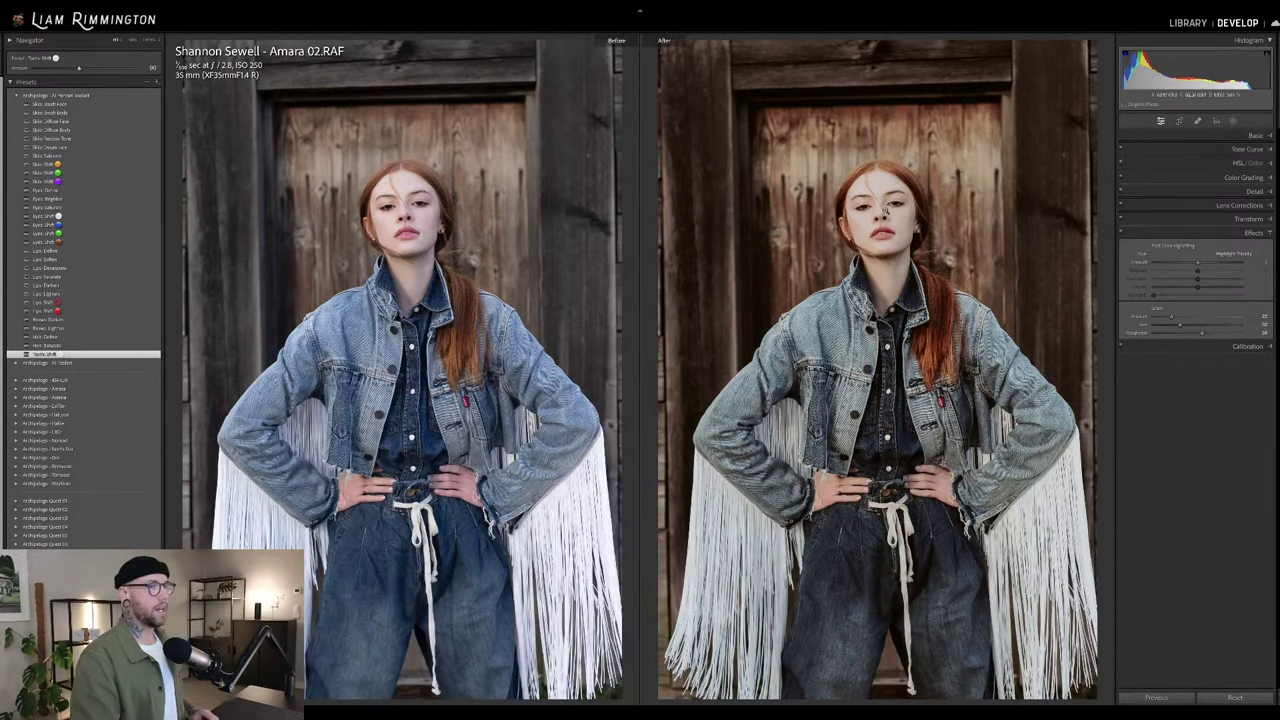
{"action": "left_click", "coordinate": [885, 210]}
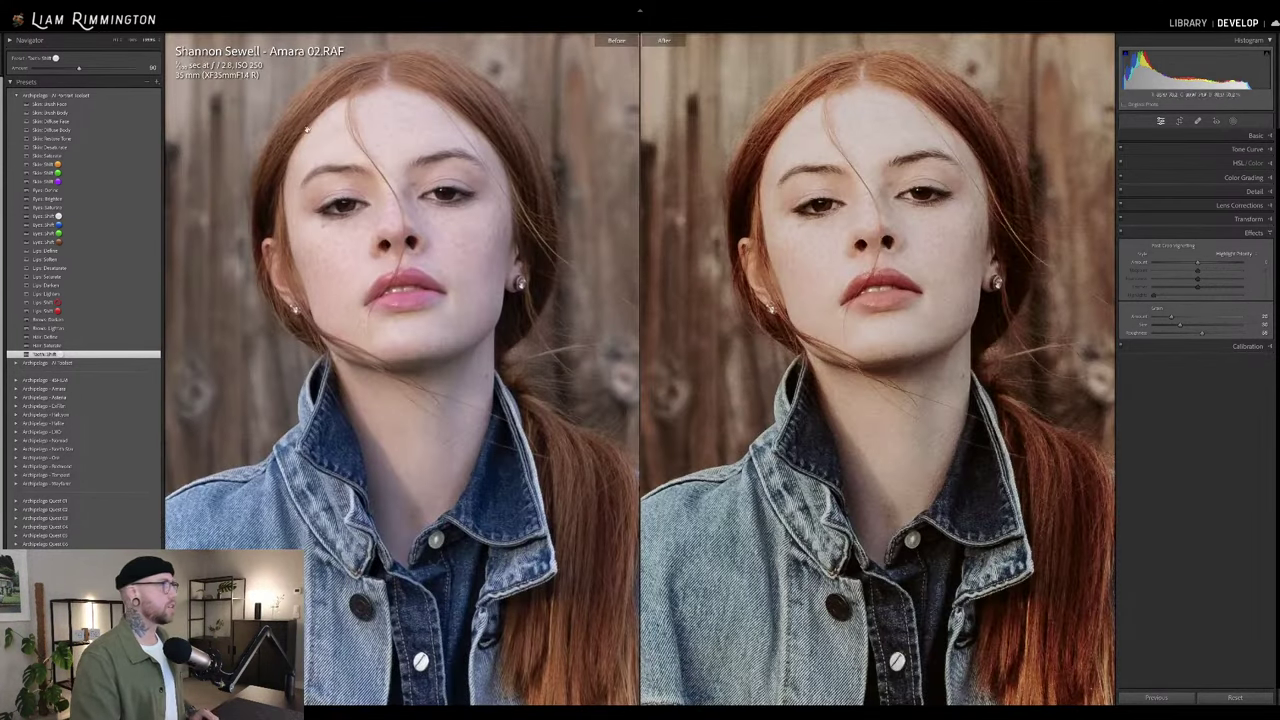
- Apply the Skin Restore Tone preset to the face, testing its range from 0 to 200 and settling at about 137
{"action": "left_click", "coordinate": [126, 138]}
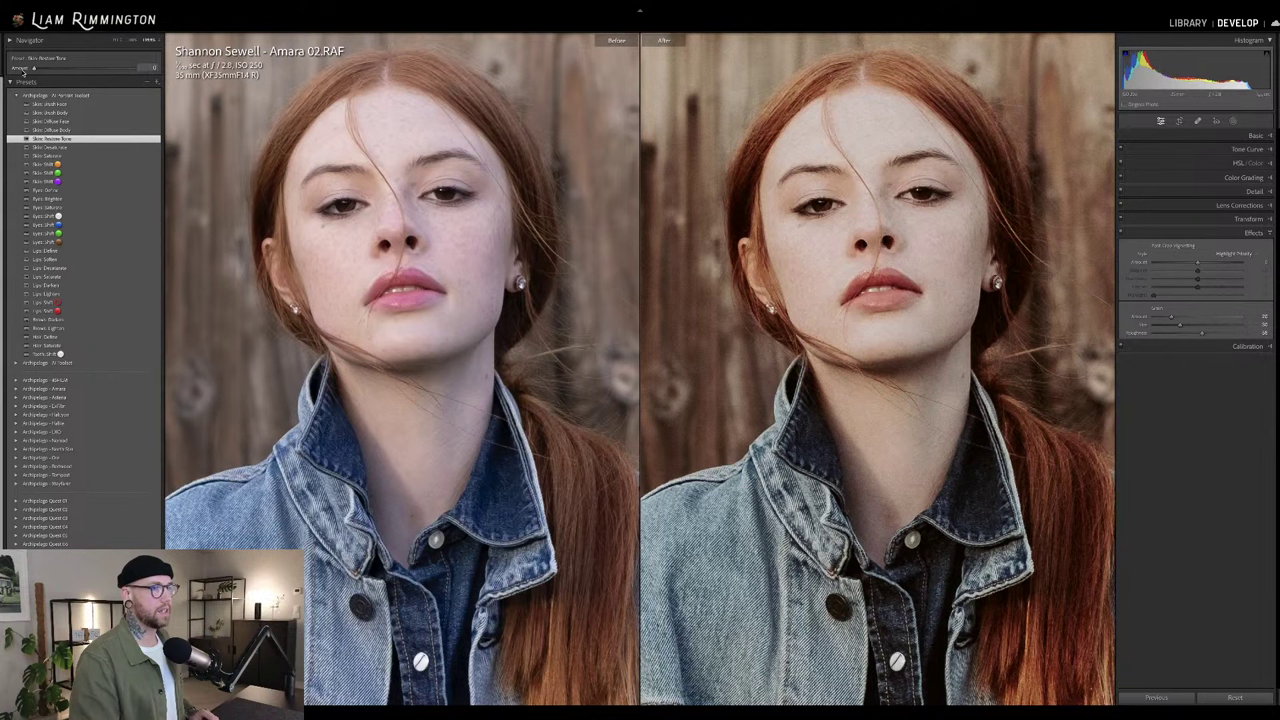
{"action": "left_click_drag", "start_coordinate": [34, 68], "coordinate": [133, 68]}
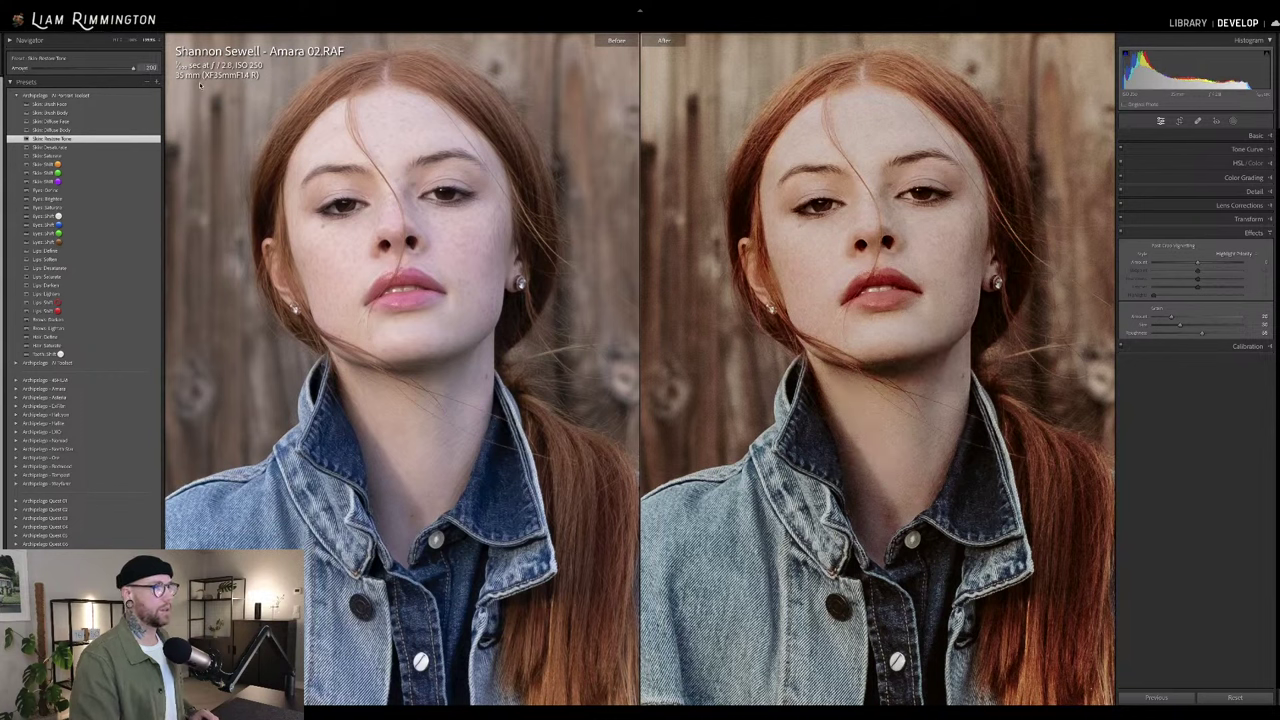
{"action": "left_click_drag", "start_coordinate": [133, 68], "coordinate": [103, 78]}
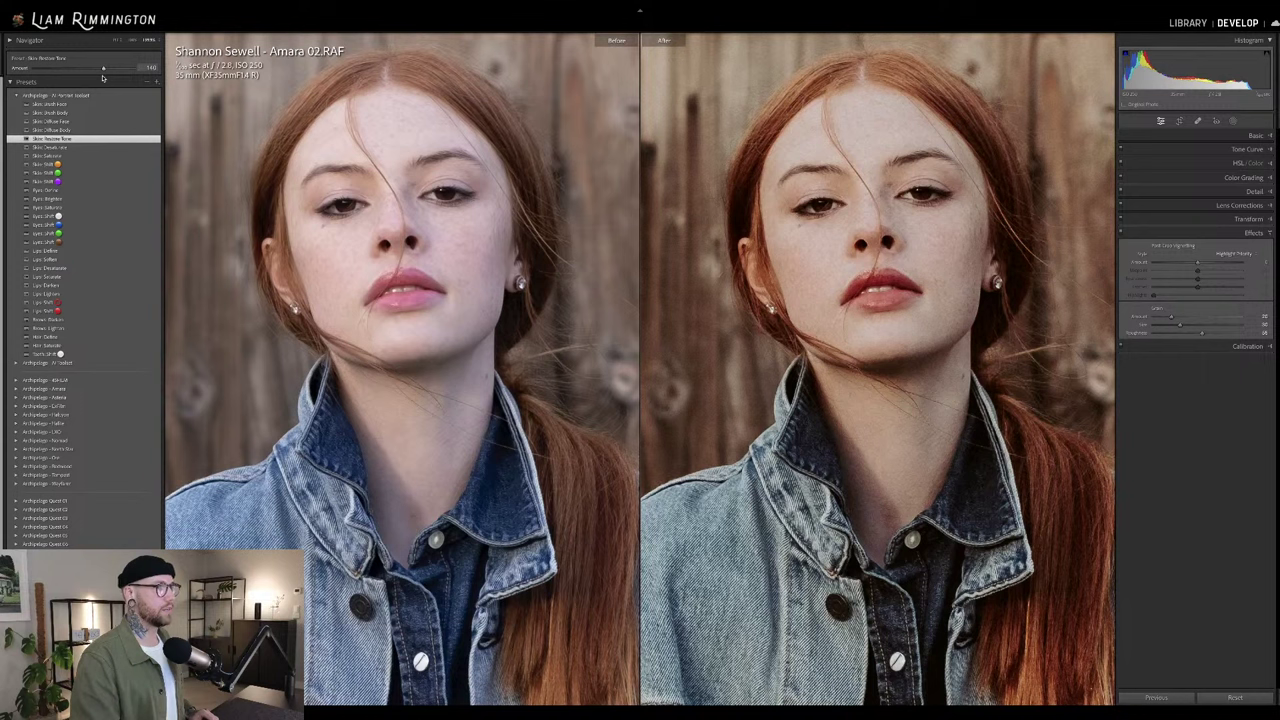
{"action": "left_click_drag", "start_coordinate": [102, 78], "coordinate": [100, 78]}
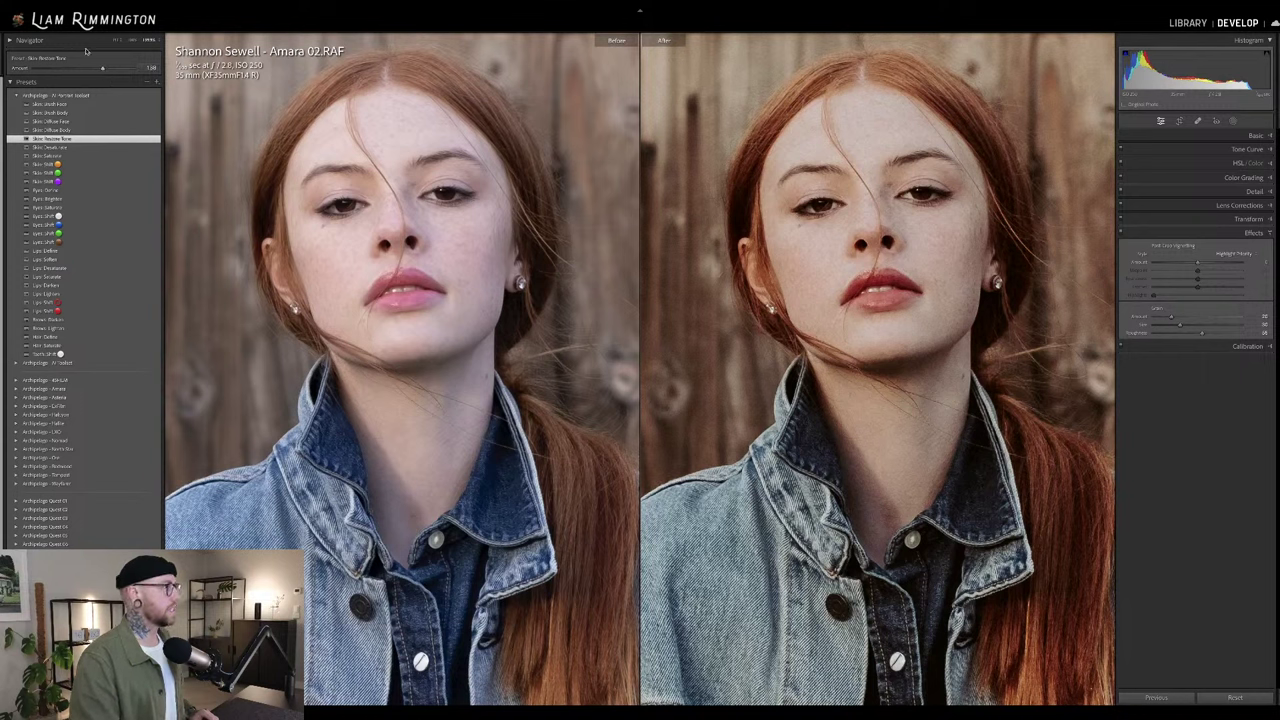
{"action": "double_click", "coordinate": [17, 74]}
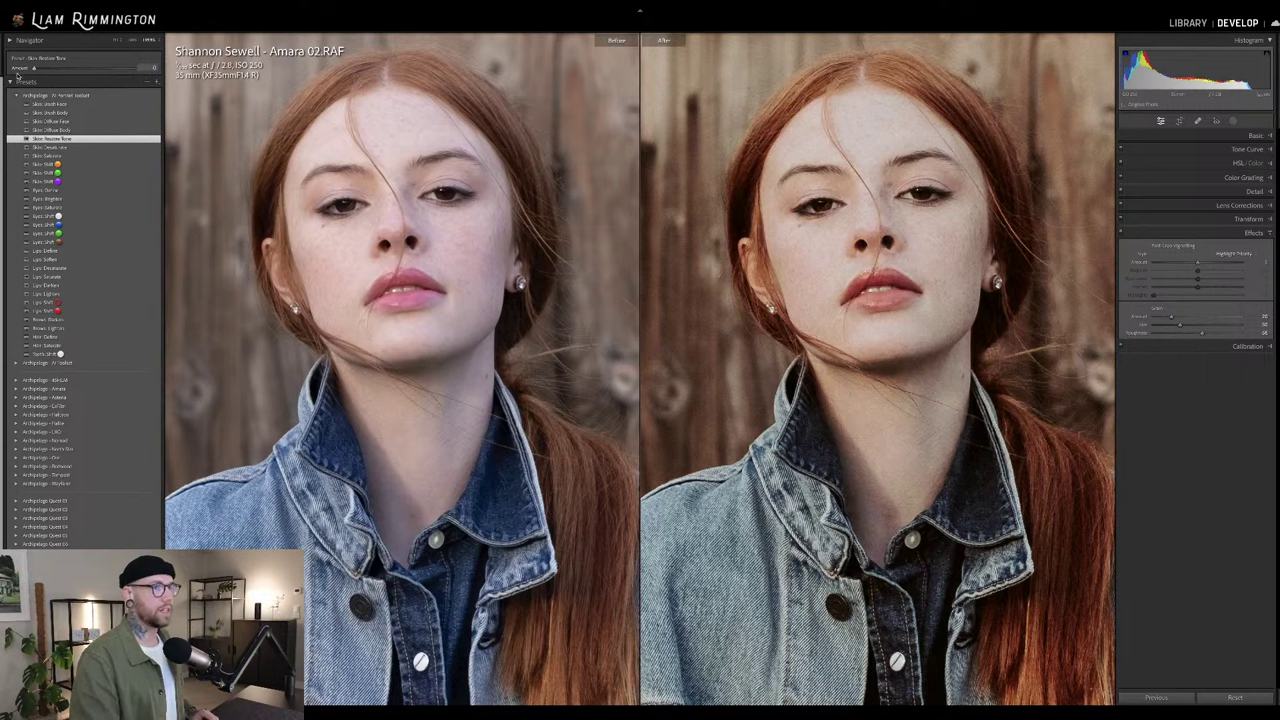
{"action": "left_click_drag", "start_coordinate": [33, 70], "coordinate": [100, 70]}
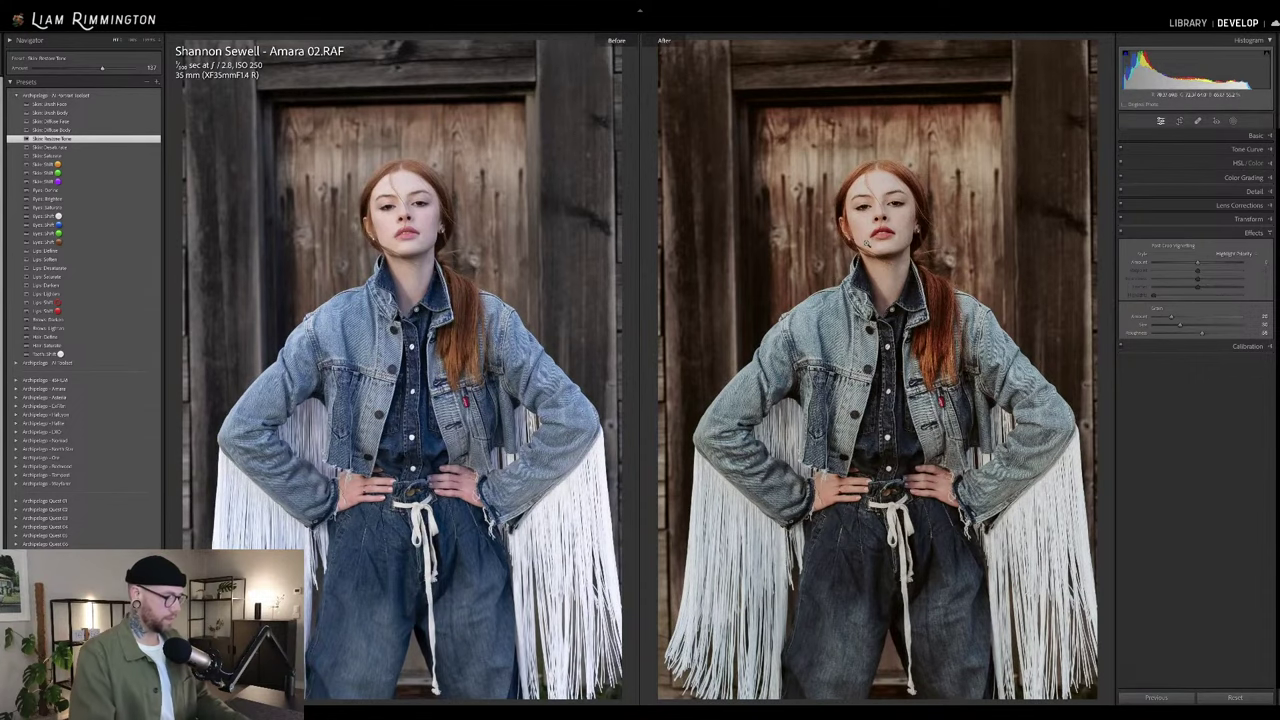
- Return to the single view, compare the full denim jacket portrait with its original several times, and go back to the library grid
{"action": "key", "text": "y"}
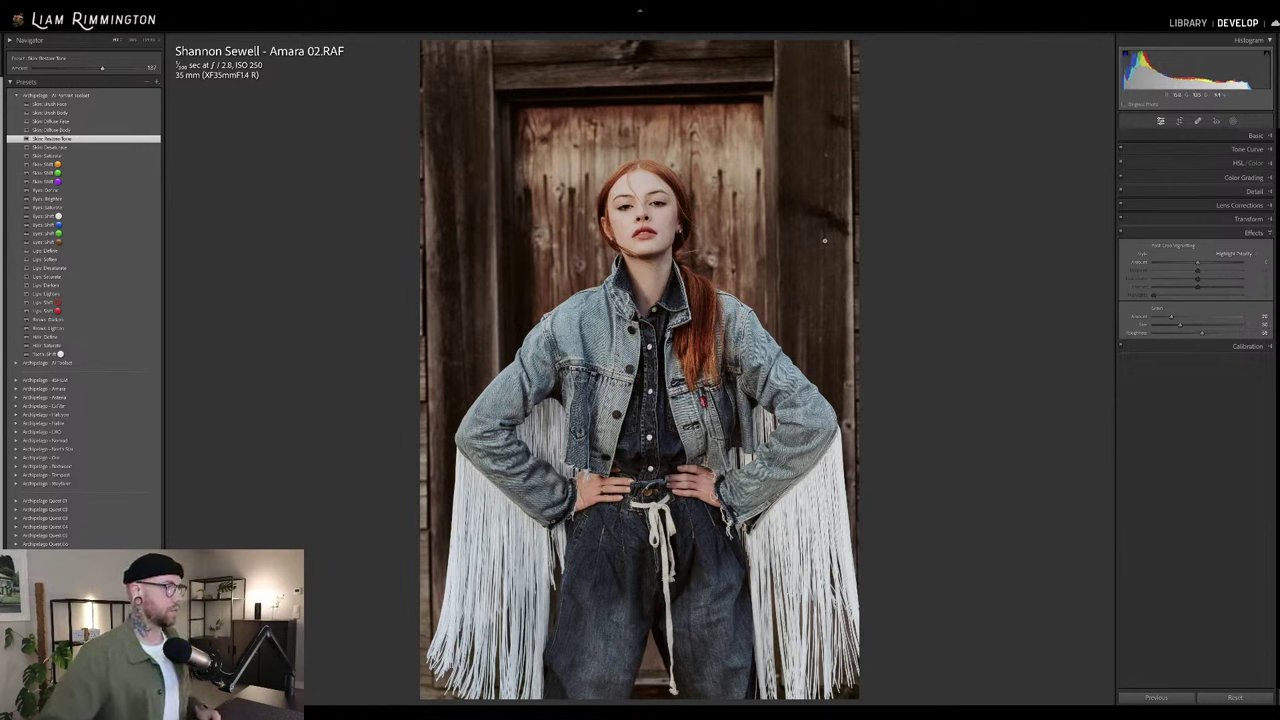
{"action": "key", "text": "backslash"}
{"action": "key", "text": "backslash"}
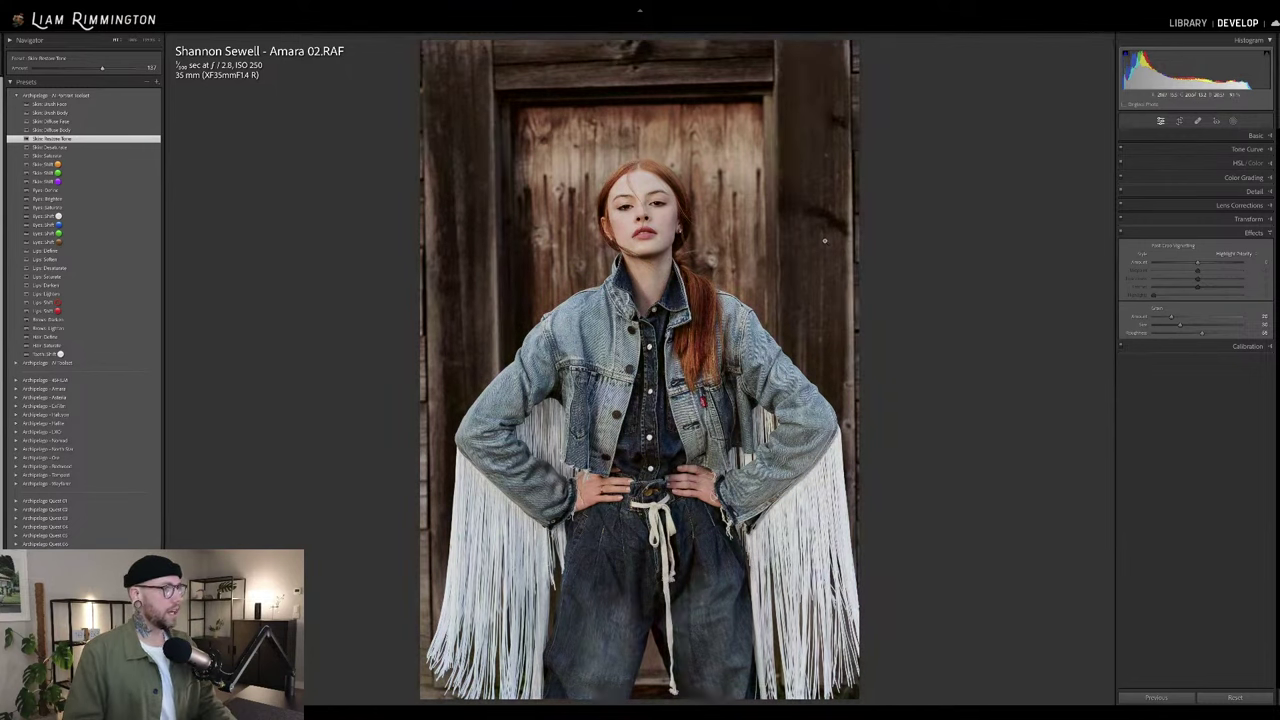
{"action": "key", "text": "backslash"}
{"action": "key", "text": "backslash"}
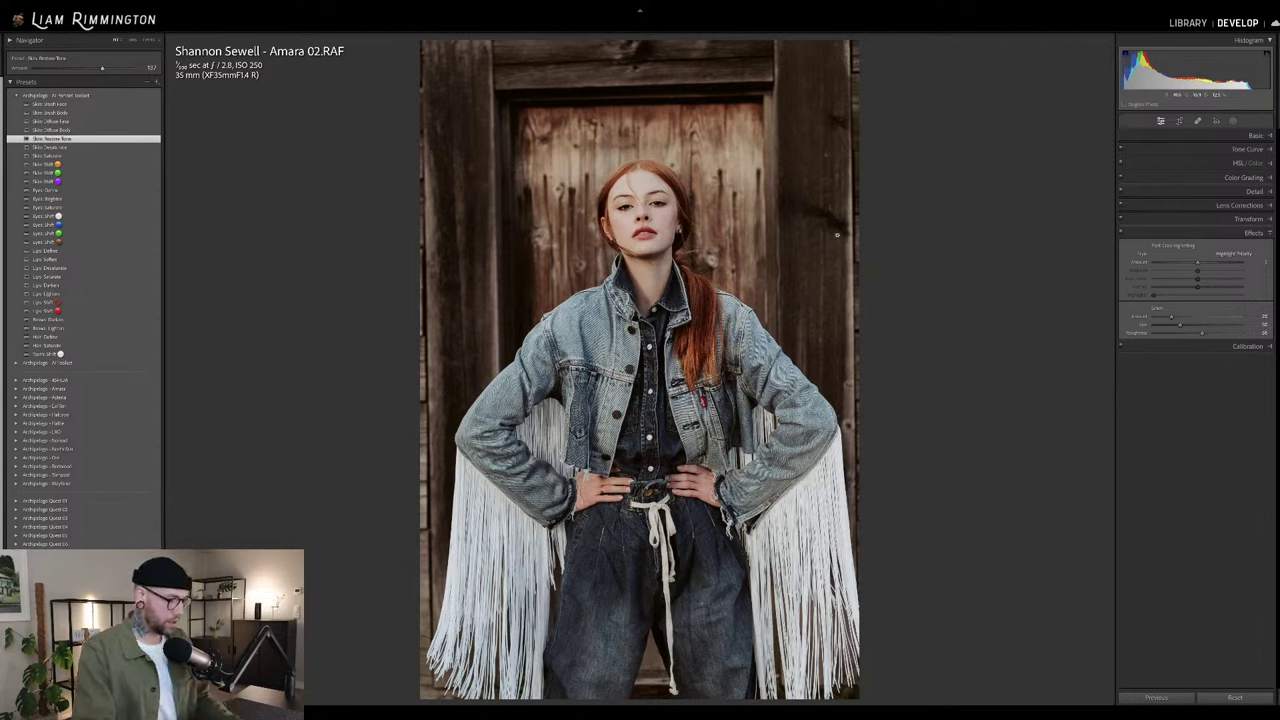
{"action": "key", "text": "backslash"}
{"action": "key", "text": "backslash"}
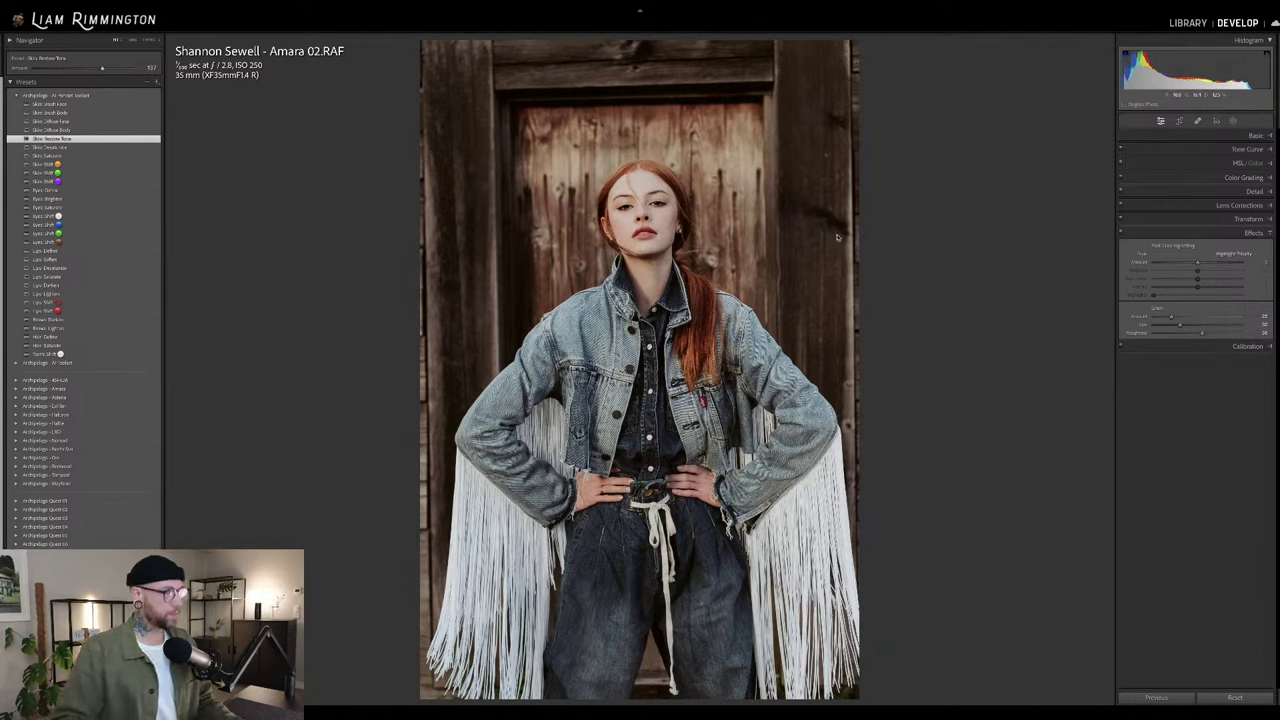
{"action": "key", "text": "g"}
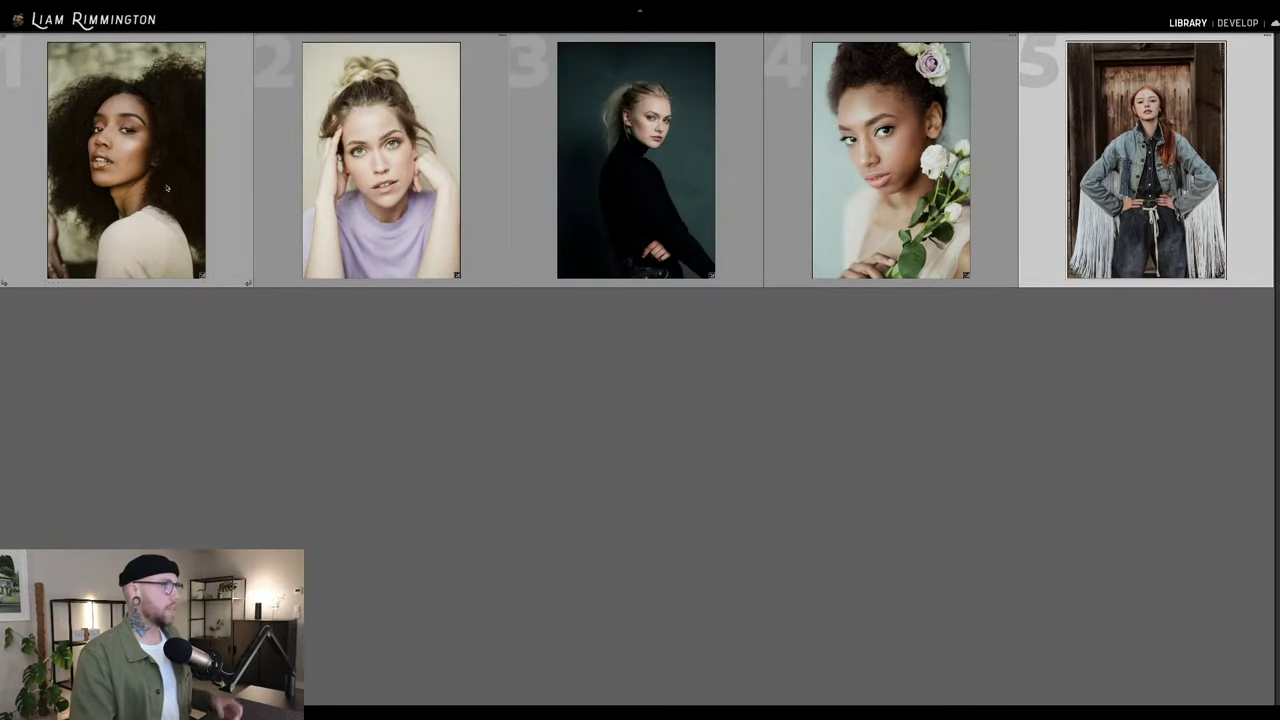
- Open the first portrait for developing and compare it and the next three portraits side by side with their unedited originals
{"action": "left_click", "coordinate": [121, 191]}
{"action": "key", "text": "d"}
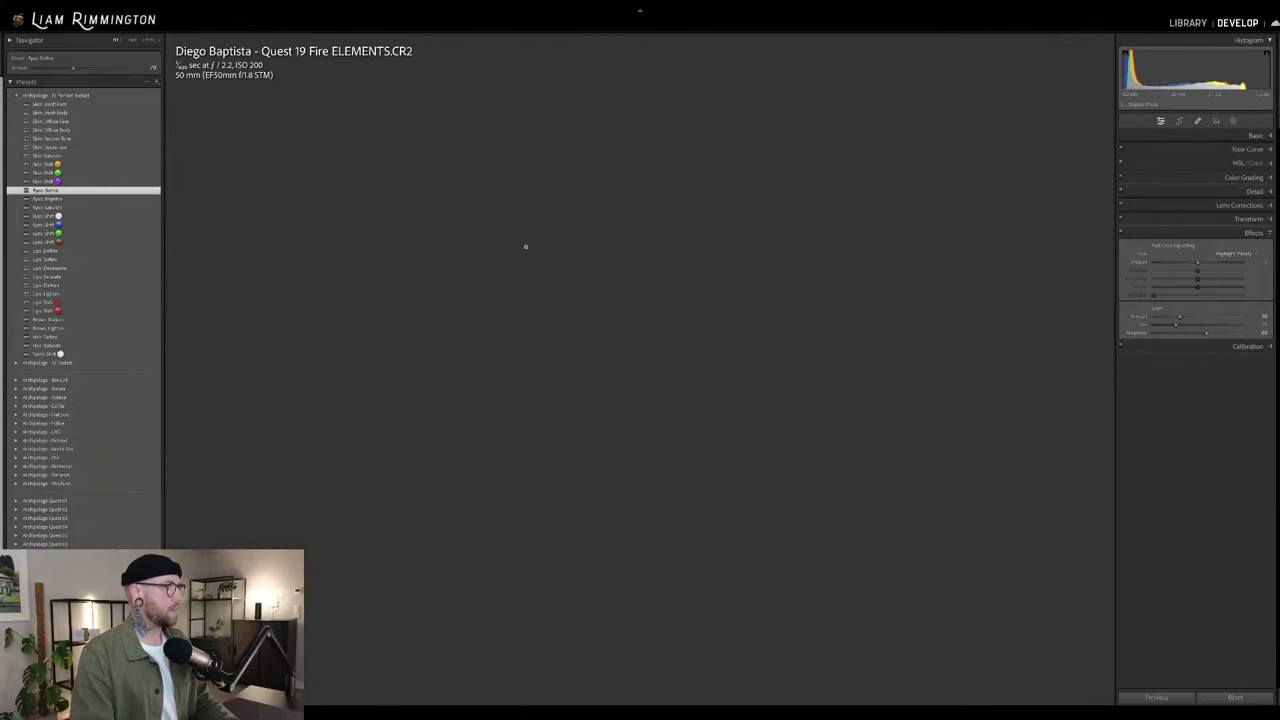
{"action": "key", "text": "y"}
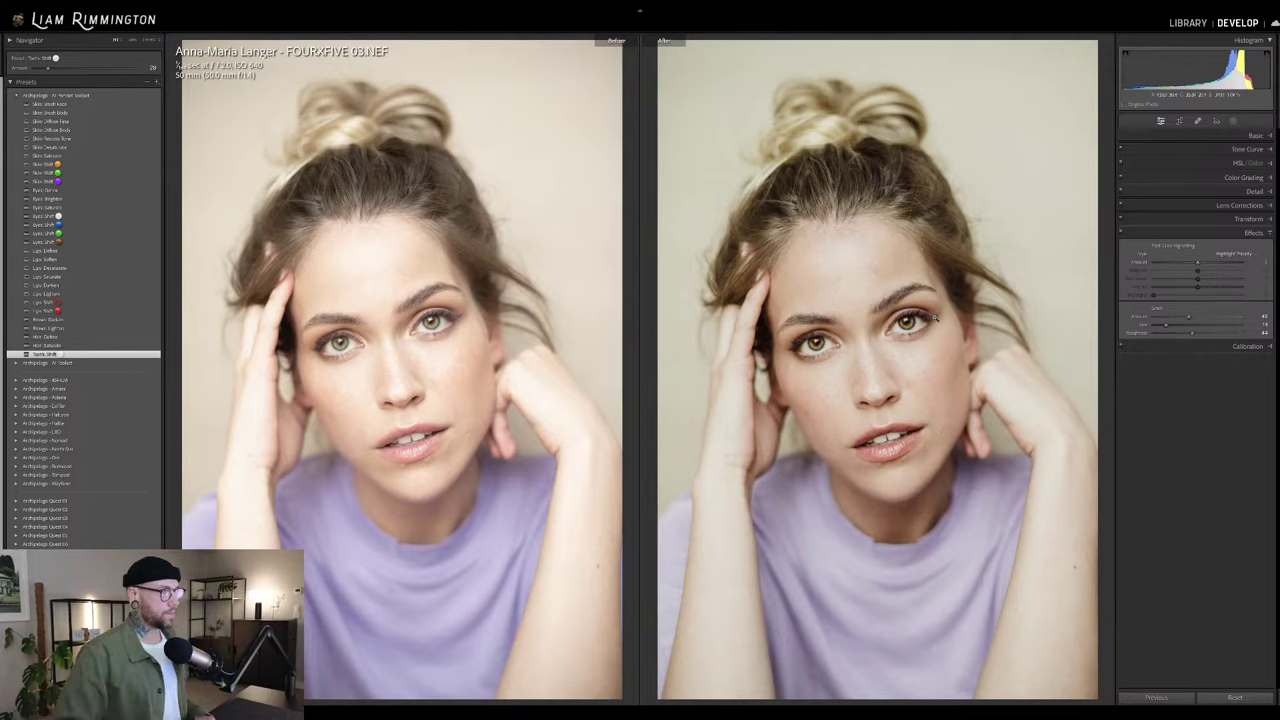
{"action": "key", "text": "Right"}
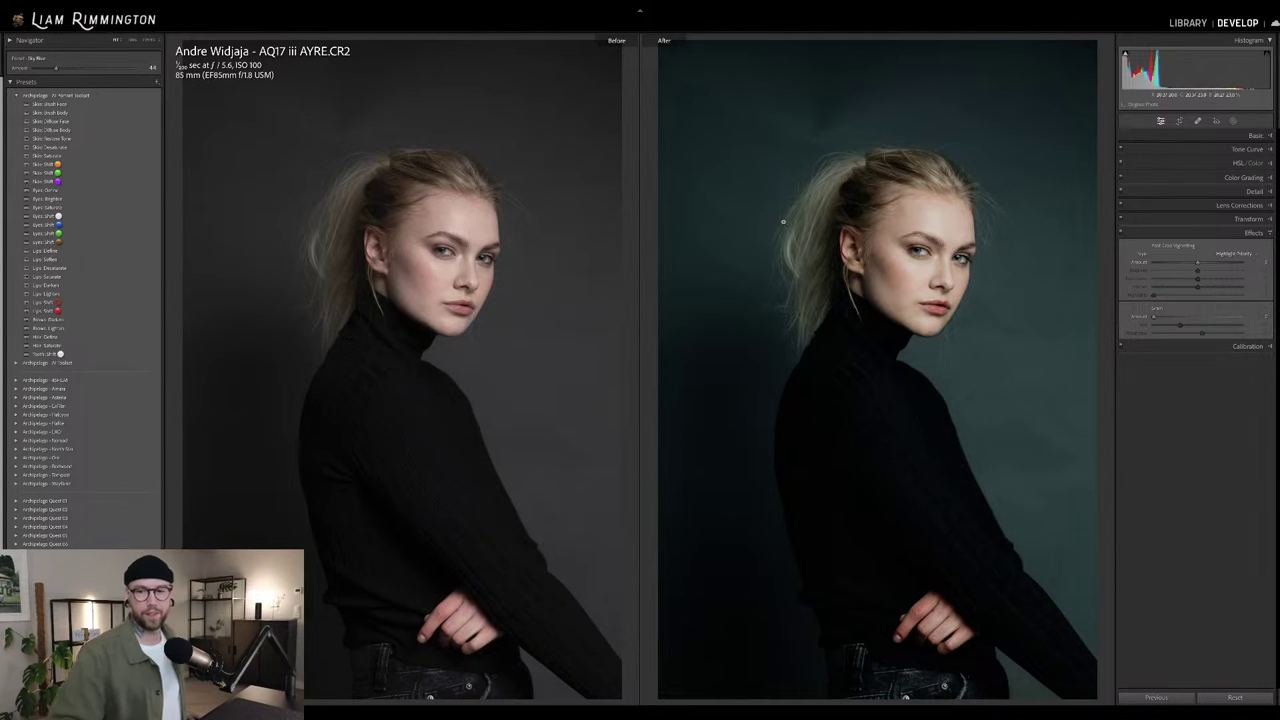
{"action": "key", "text": "Right"}
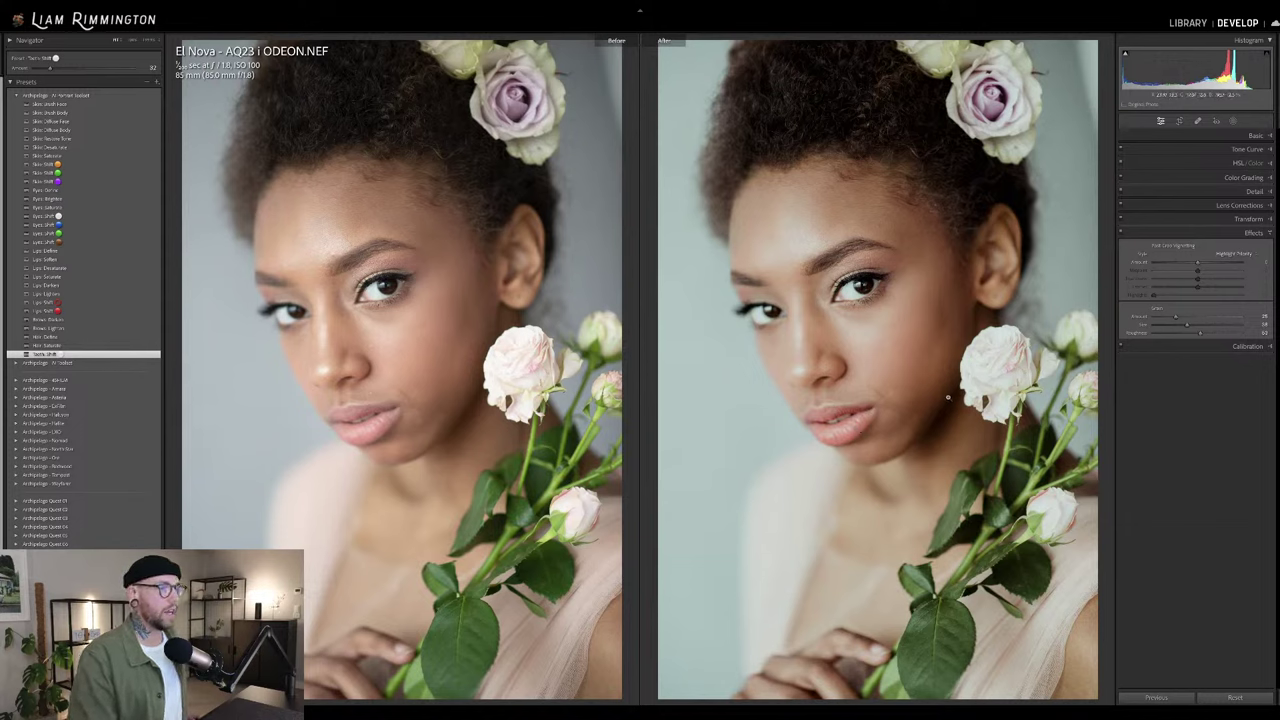
- Inspect the skin around the eye, cheek and brow close up in both versions of the portrait with roses
{"action": "left_click", "coordinate": [892, 336]}
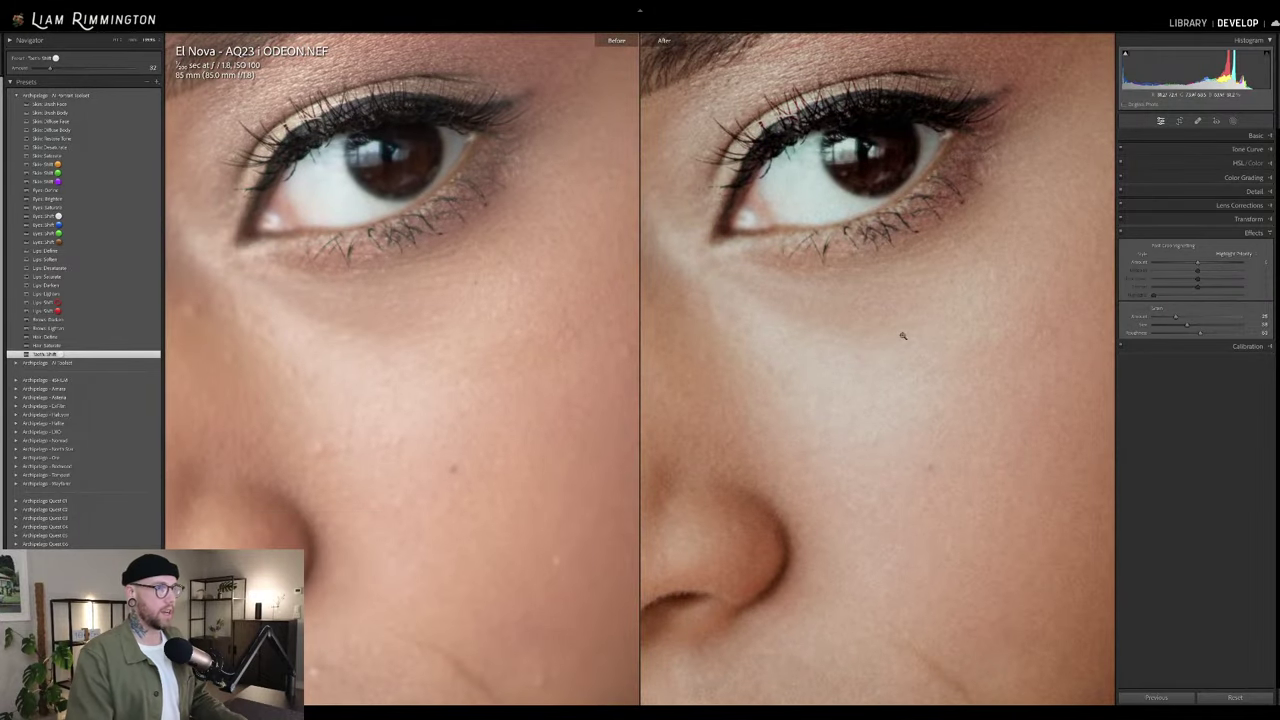
{"action": "left_click", "coordinate": [895, 345]}
{"action": "left_click", "coordinate": [793, 265]}
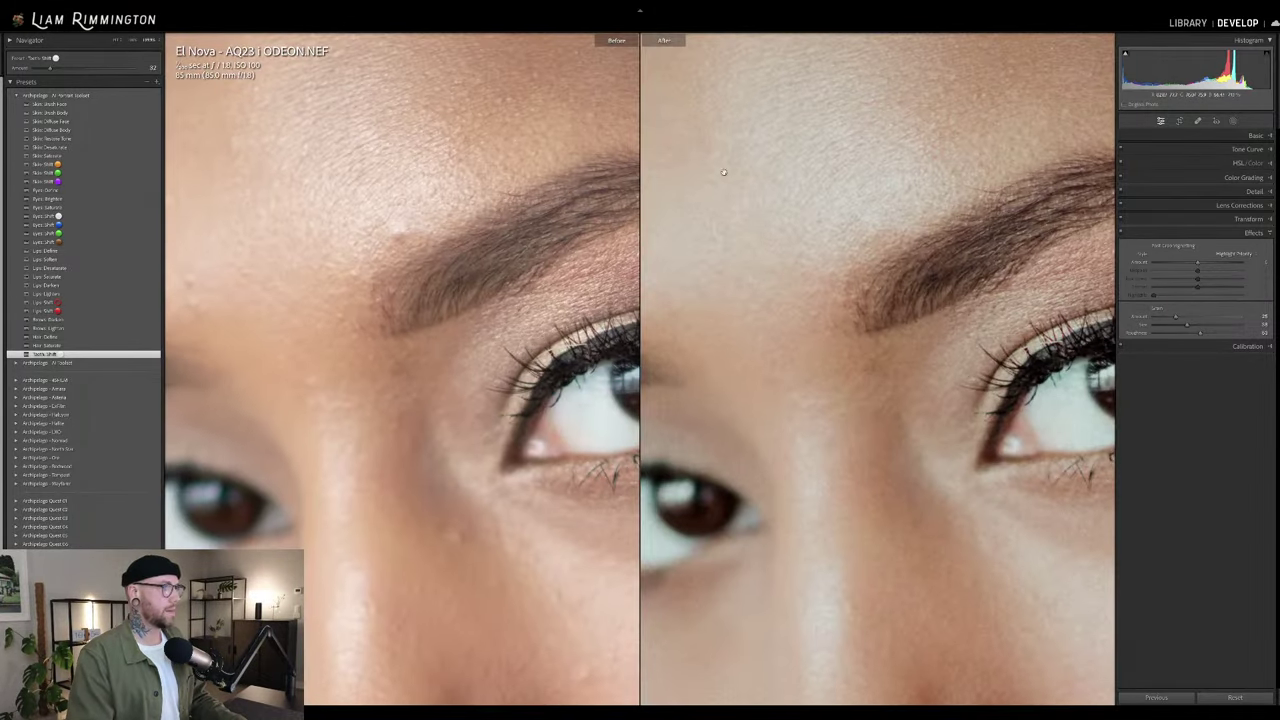
{"action": "left_click", "coordinate": [843, 236]}
- Compare the denim jacket portrait side by side with its original, then return to the single view
{"action": "key", "text": "Right"}
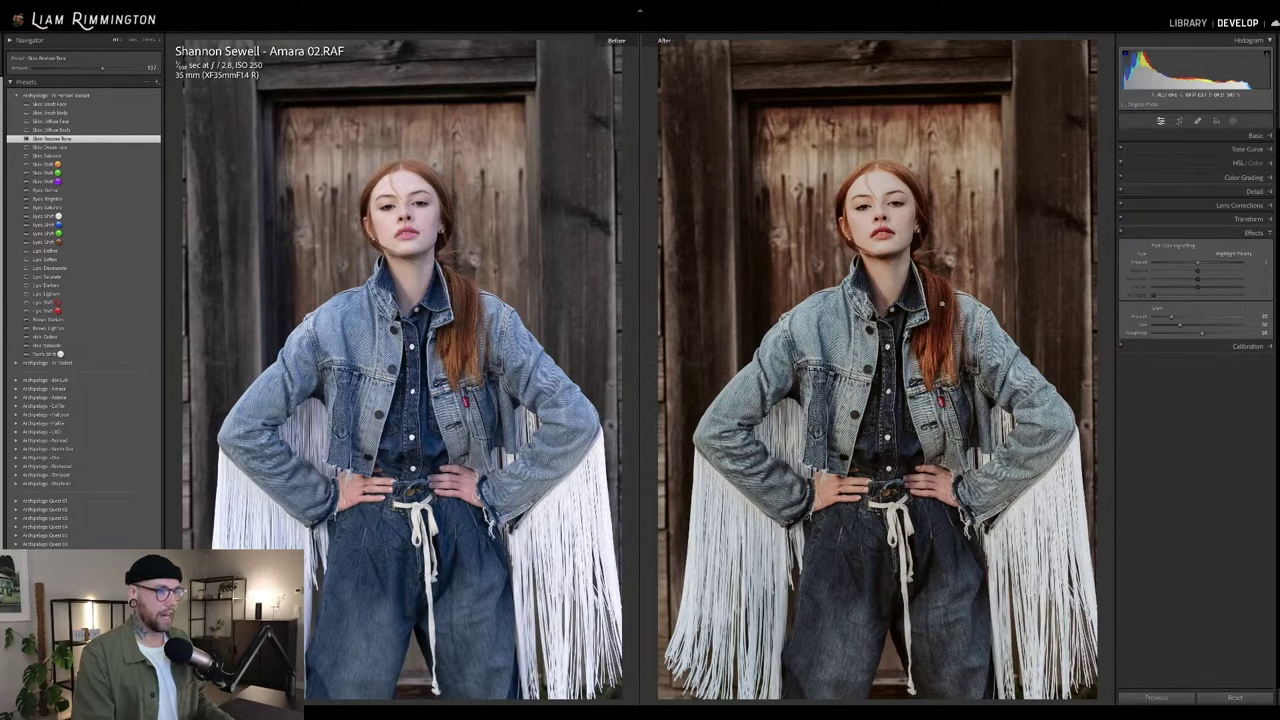
{"action": "key", "text": "y"}
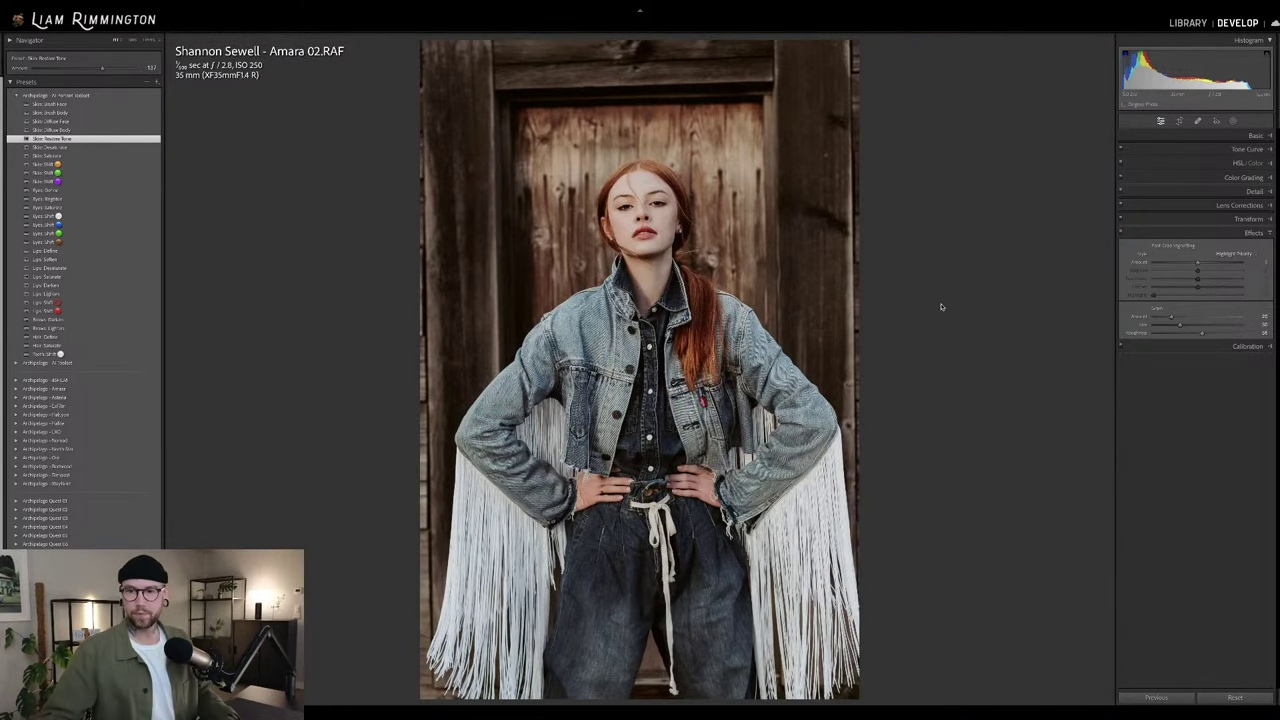